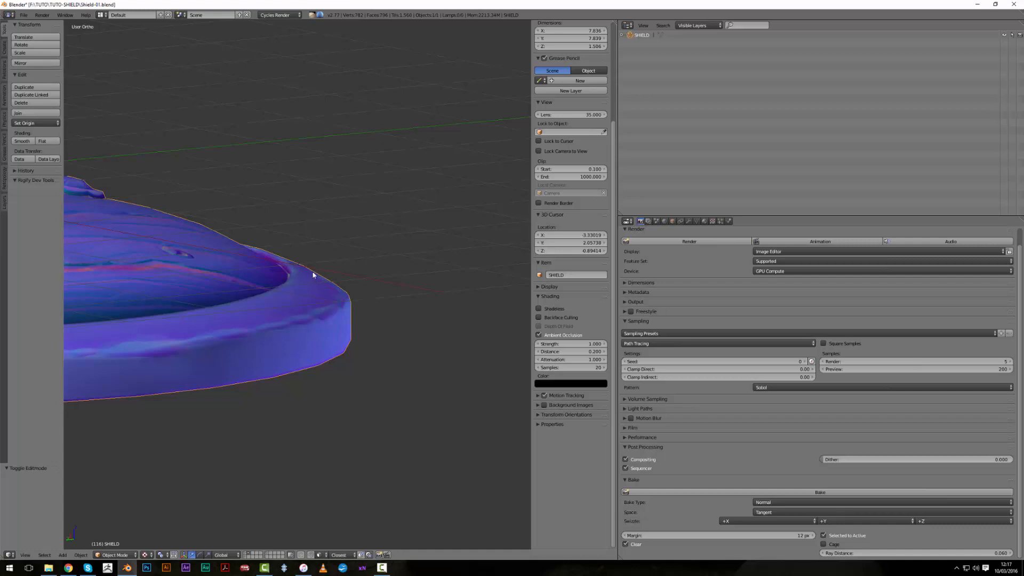
Examine the normal-mapped shield's rim and front face from several angles in Object Mode
middle_click_drag(271, 261, 208, 247)
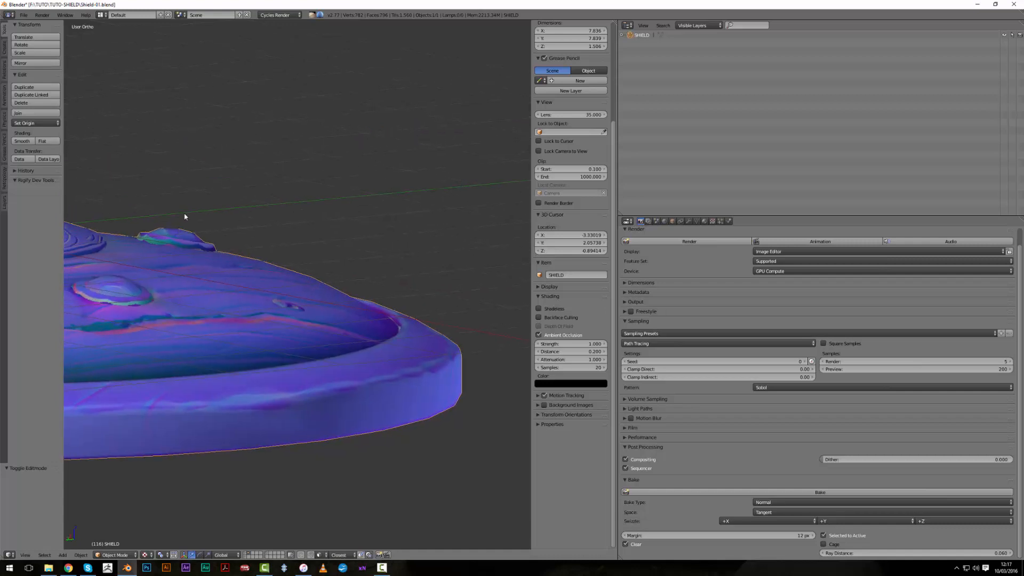
scroll(181, 220, "down", 4)
middle_click_drag(307, 269, 270, 296)
scroll(268, 313, "down", 4)
middle_click_drag(287, 342, 334, 388, "shift")
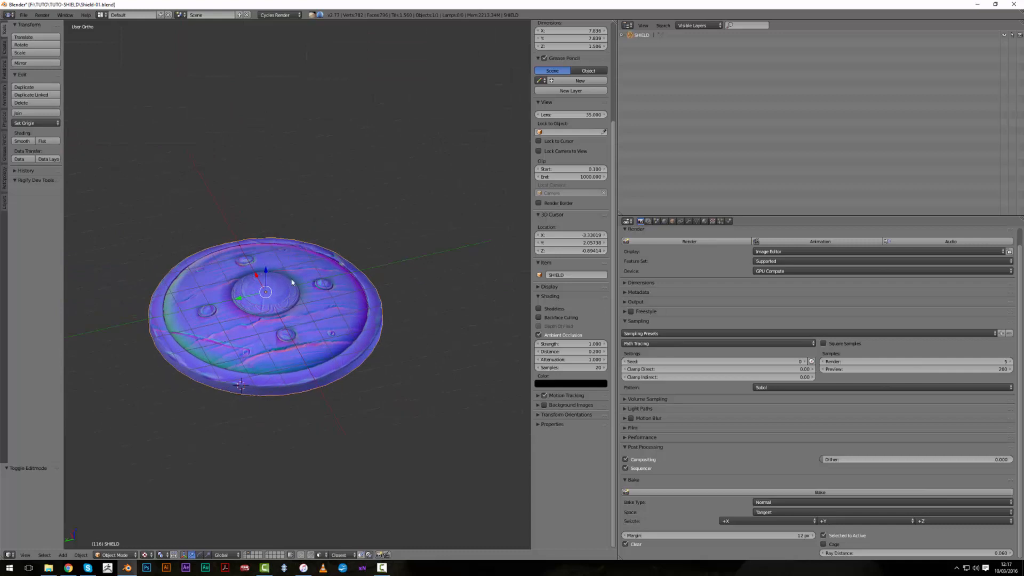
Inspect the low-poly shield's wireframe against its normal-mapped details in Edit Mode, and return to Object Mode
key("Tab")
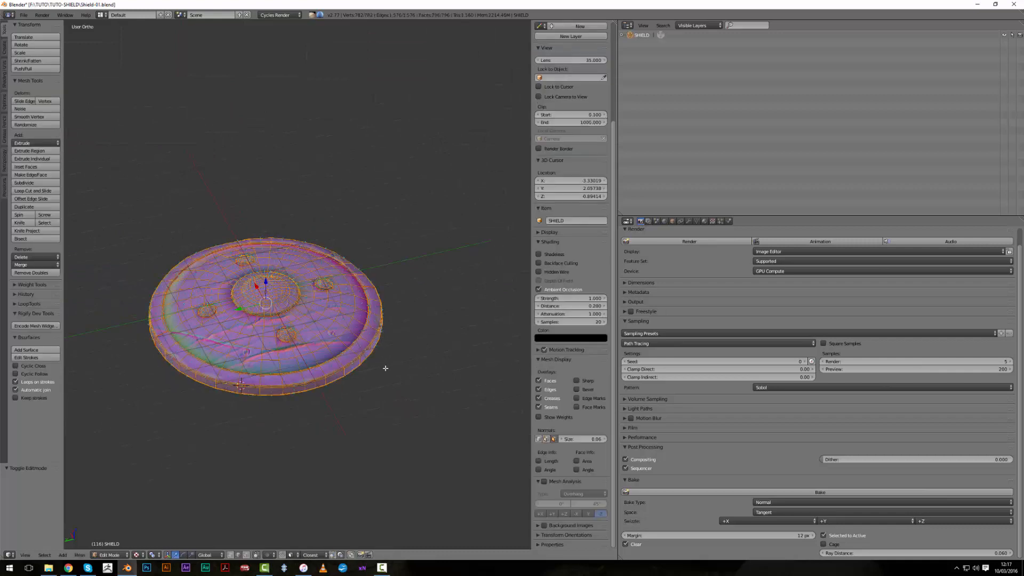
scroll(386, 368, "up", 3)
middle_click_drag(343, 405, 395, 419)
middle_click_drag(319, 458, 393, 411, "shift")
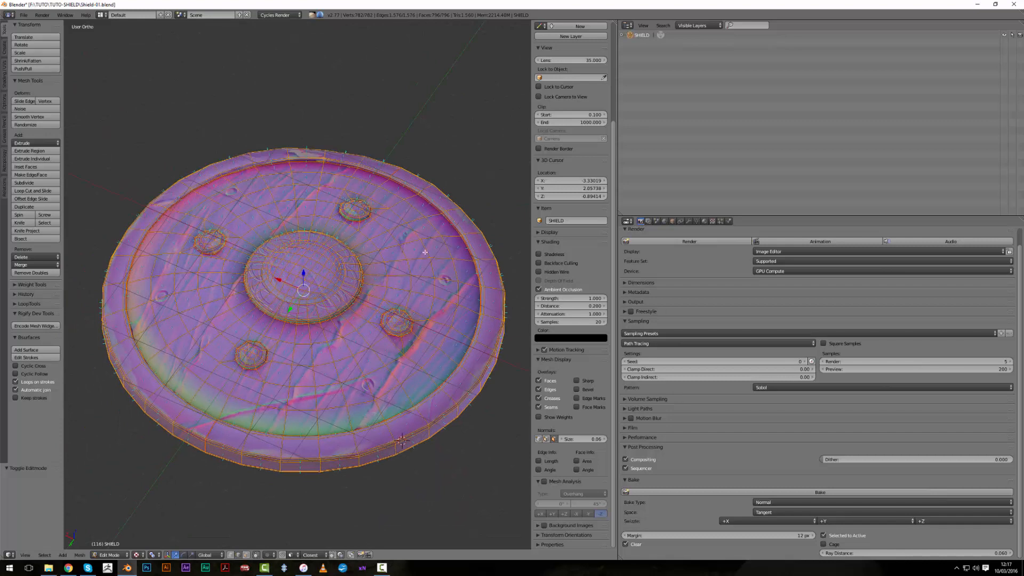
middle_click_drag(337, 371, 423, 358)
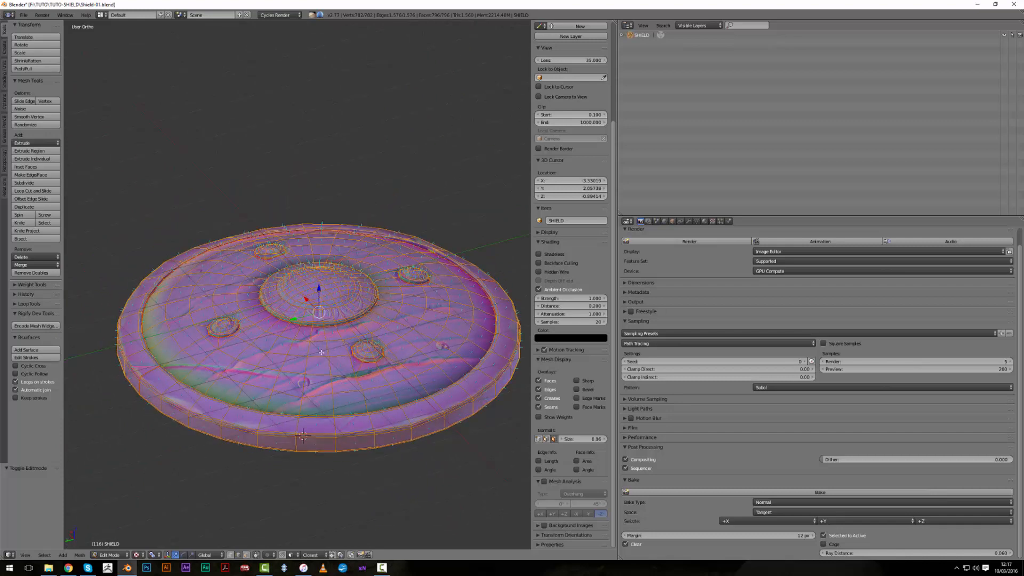
middle_click_drag(322, 352, 389, 356)
middle_click_drag(221, 366, 265, 345)
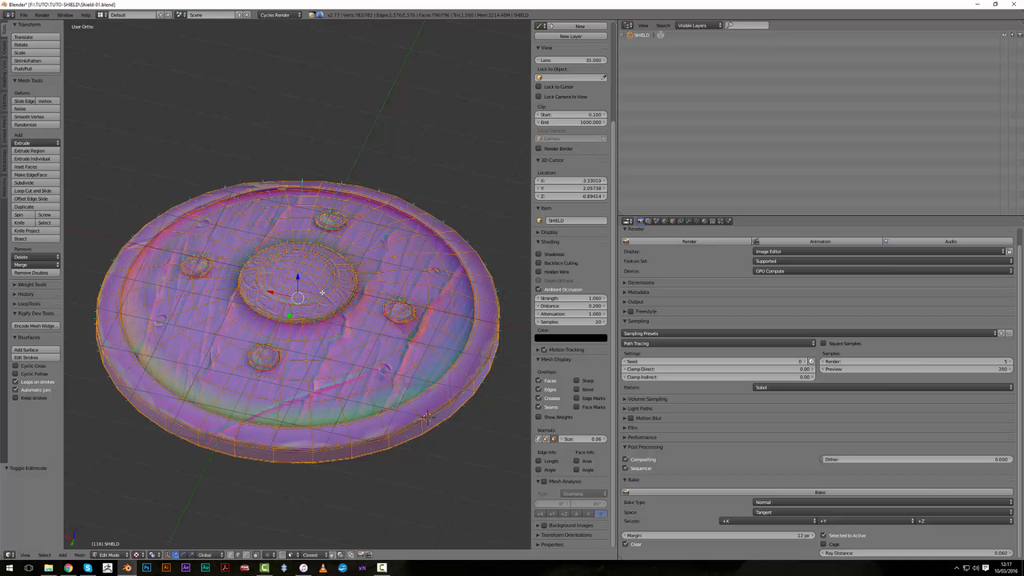
scroll(328, 341, "up", 2)
mouse_move(327, 346)
middle_mouse_down()
mouse_move(359, 327)
mouse_move(358, 309)
mouse_move(324, 337)
middle_mouse_up()
scroll(326, 336, "down", 3)
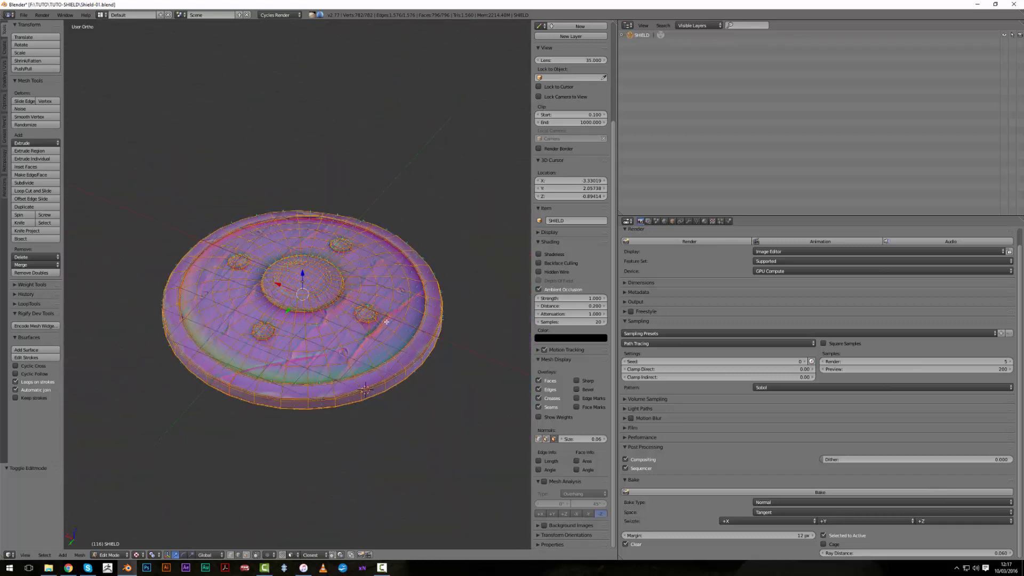
key("Tab")
scroll(363, 330, "up", 2)
key("Tab")
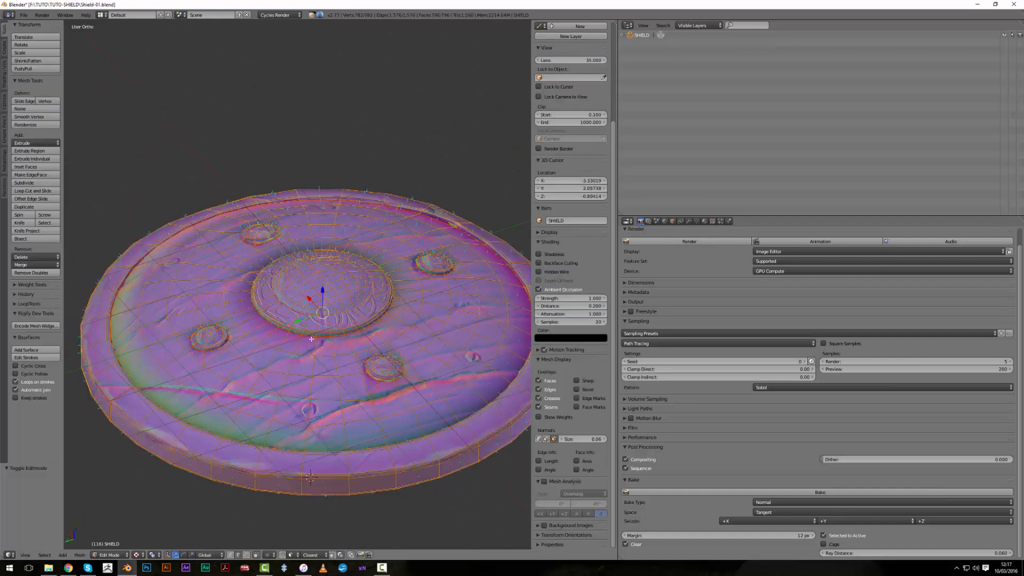
middle_click_drag(346, 332, 299, 286)
scroll(283, 361, "up", 3)
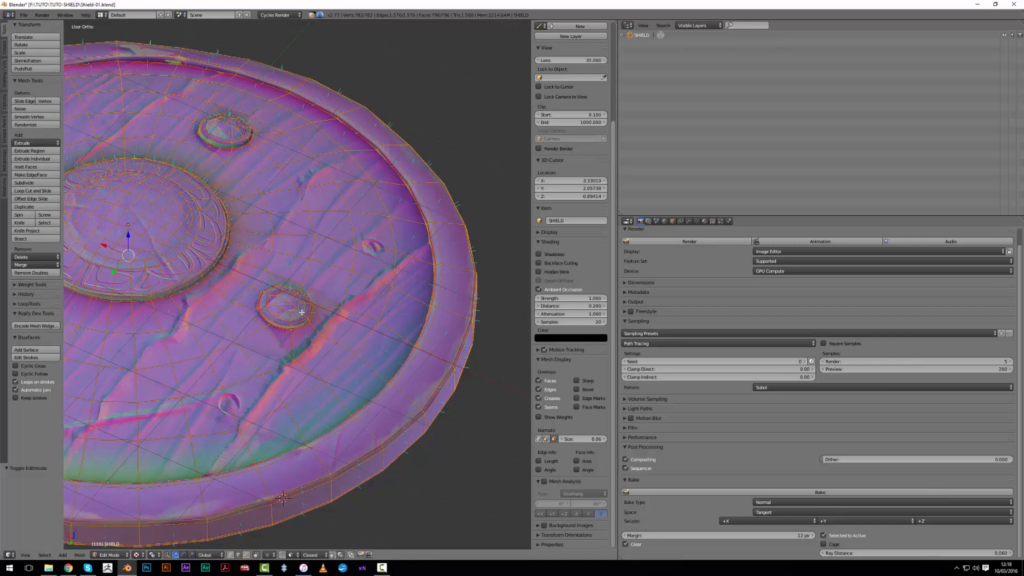
scroll(302, 312, "down", 3)
key("Tab")
middle_click_drag(288, 347, 263, 402)
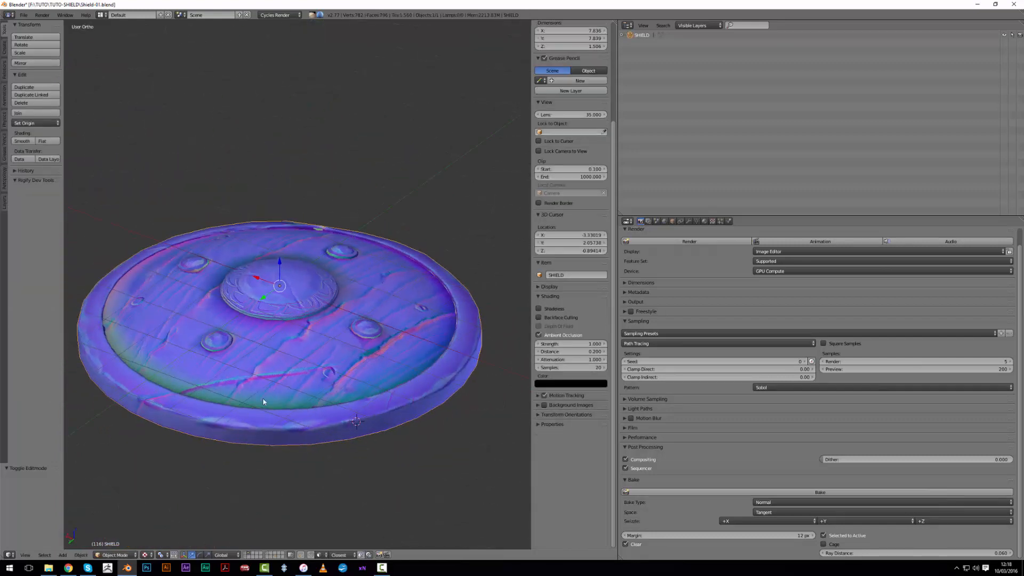
Duplicate the low-poly shield in place, move the copy to layer 3 and show only that layer
left_click(704, 221)
middle_click_drag(325, 278, 307, 283)
key("shift+d")
right_click(304, 281)
key("m")
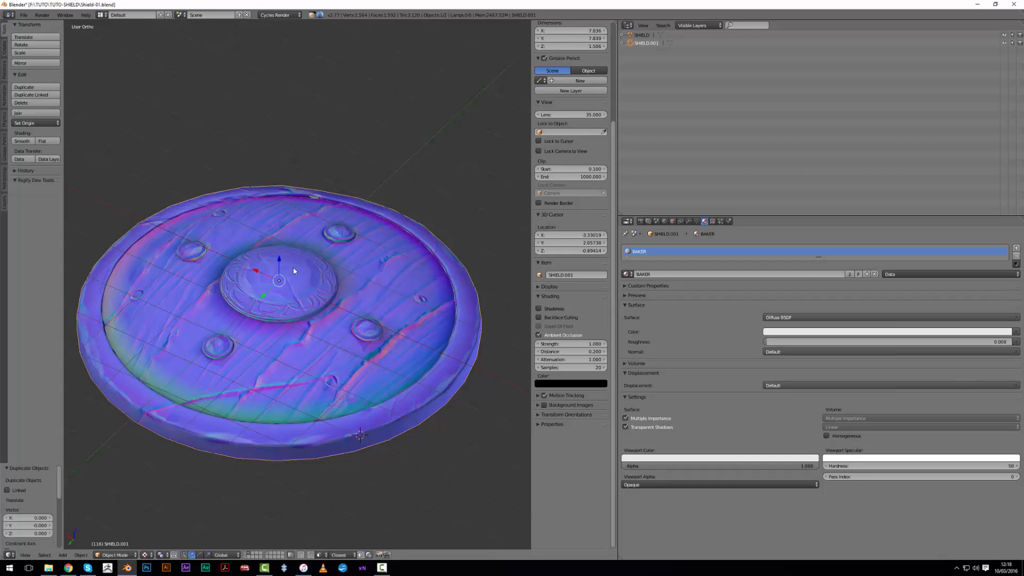
key("m")
left_click(364, 281)
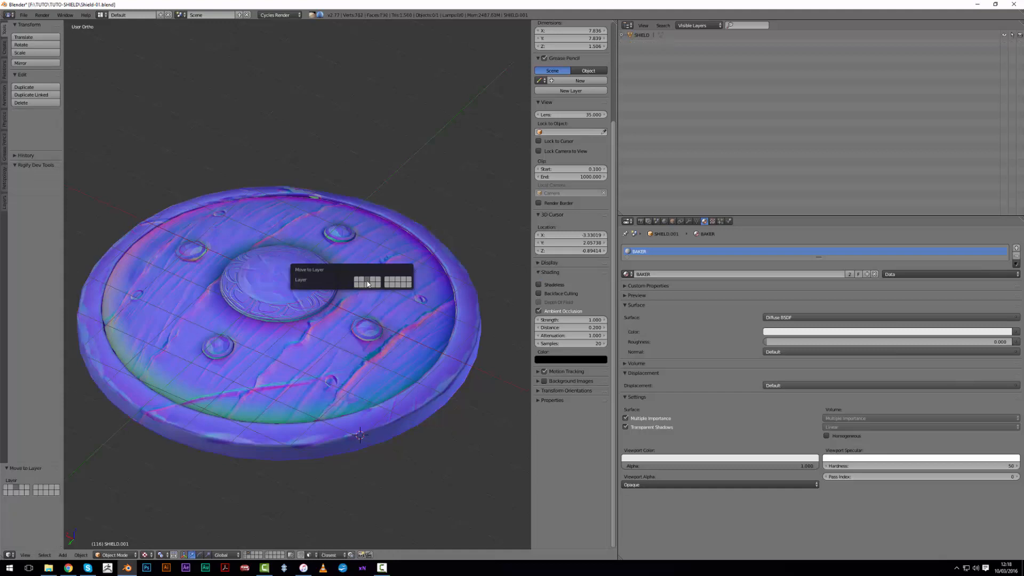
left_click(255, 552)
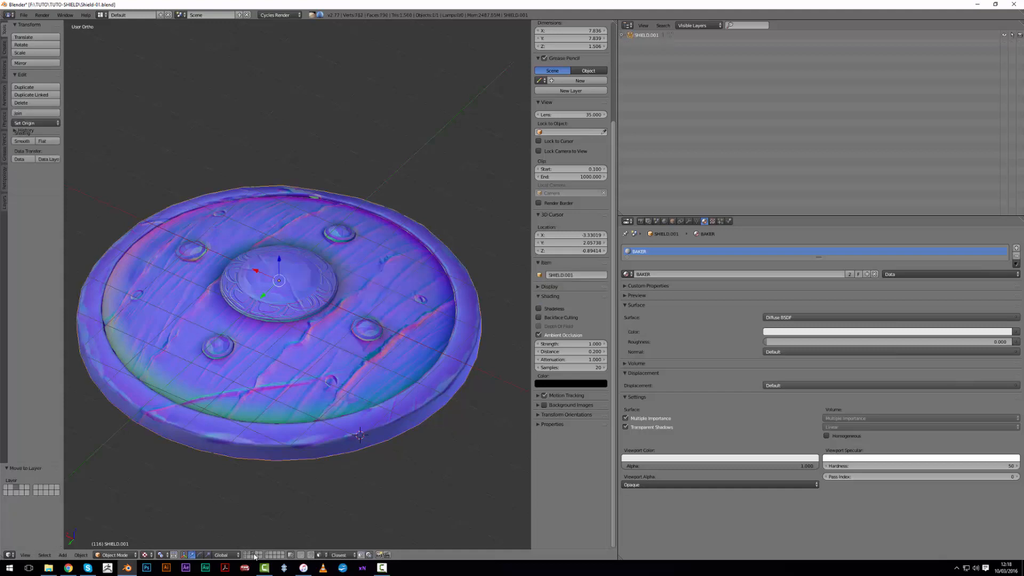
Rename the duplicated shield object to SHIELD-CAGE
left_click(673, 222)
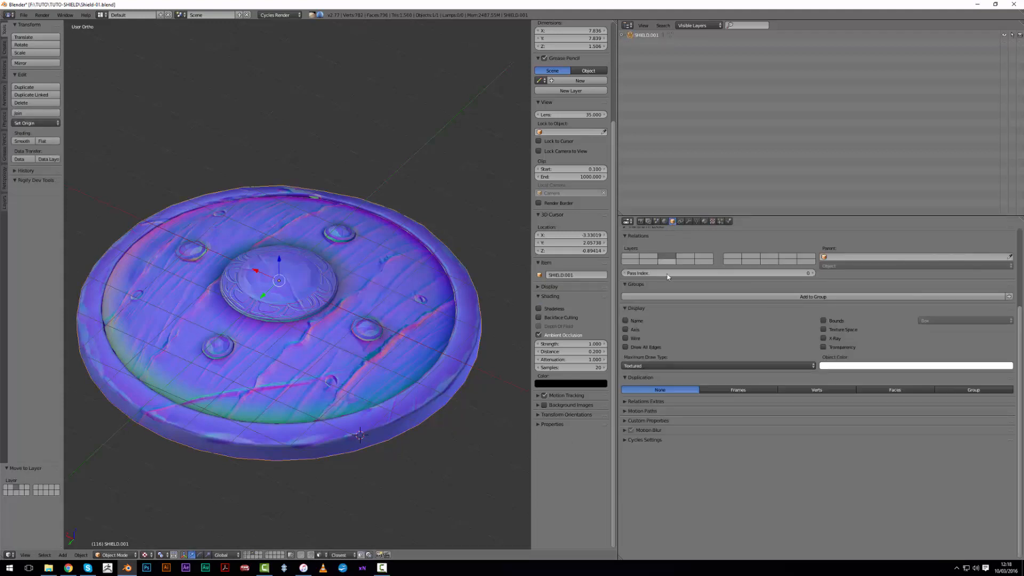
scroll(667, 276, "up", 5)
left_click(651, 249)
left_click_drag(649, 249, 660, 248)
key("BackSpace")
type("-CAGE")
key("Return")
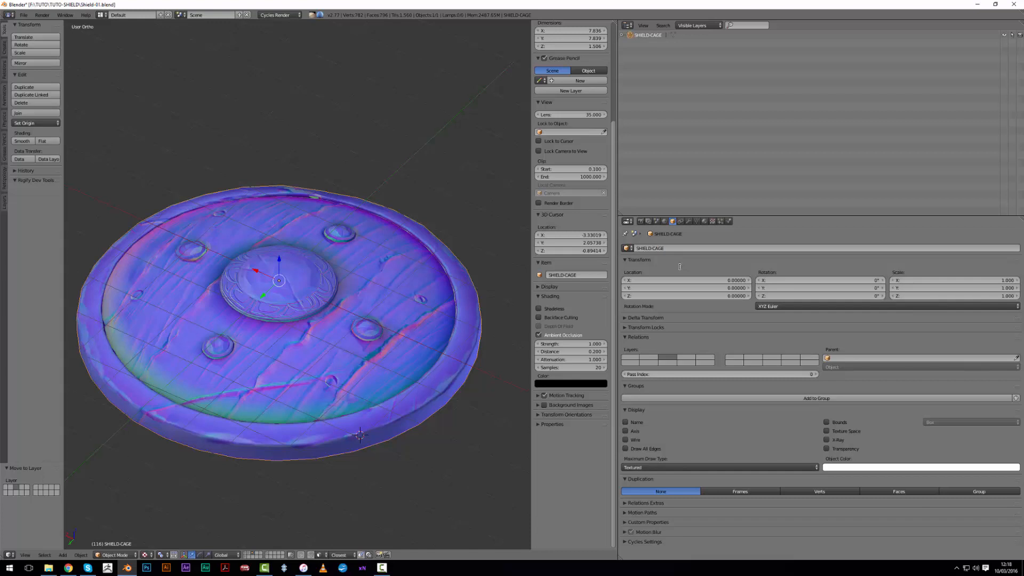
Compare the cage with the sculpted shield by viewing layer 1 and switching back to layer 3
scroll(408, 337, "up", 2)
scroll(409, 337, "down", 4)
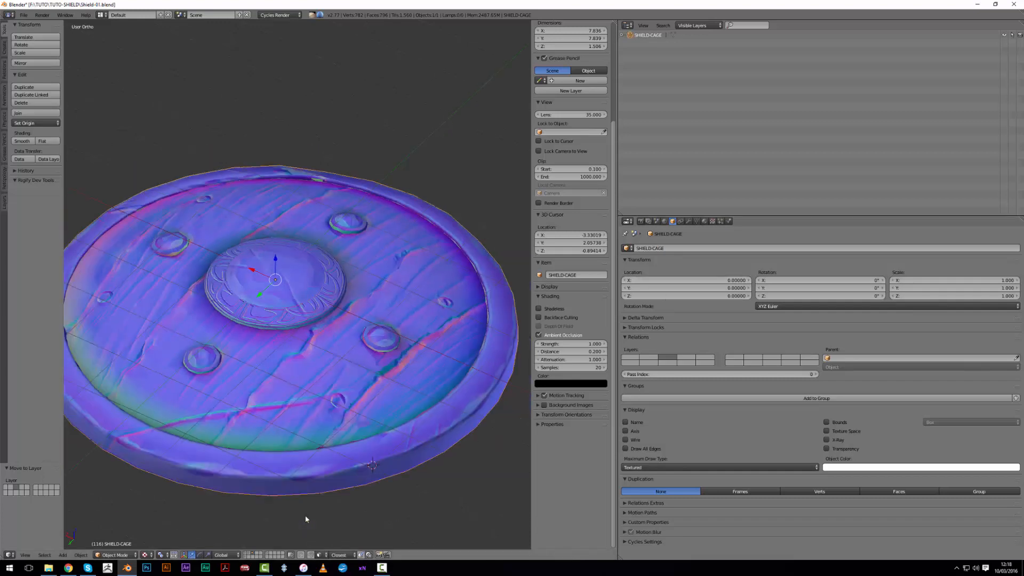
middle_click_drag(340, 421, 313, 407)
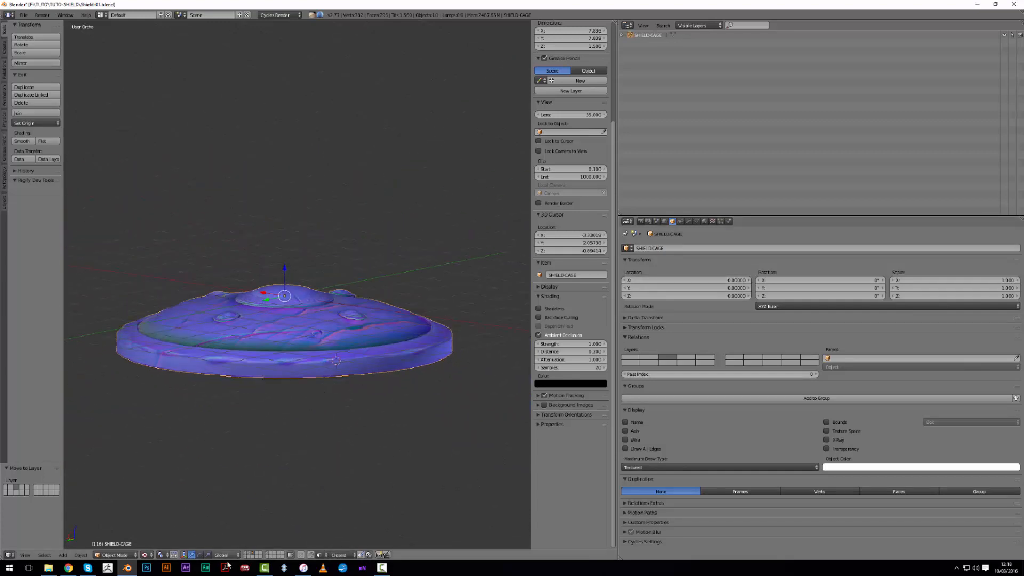
left_click(246, 556)
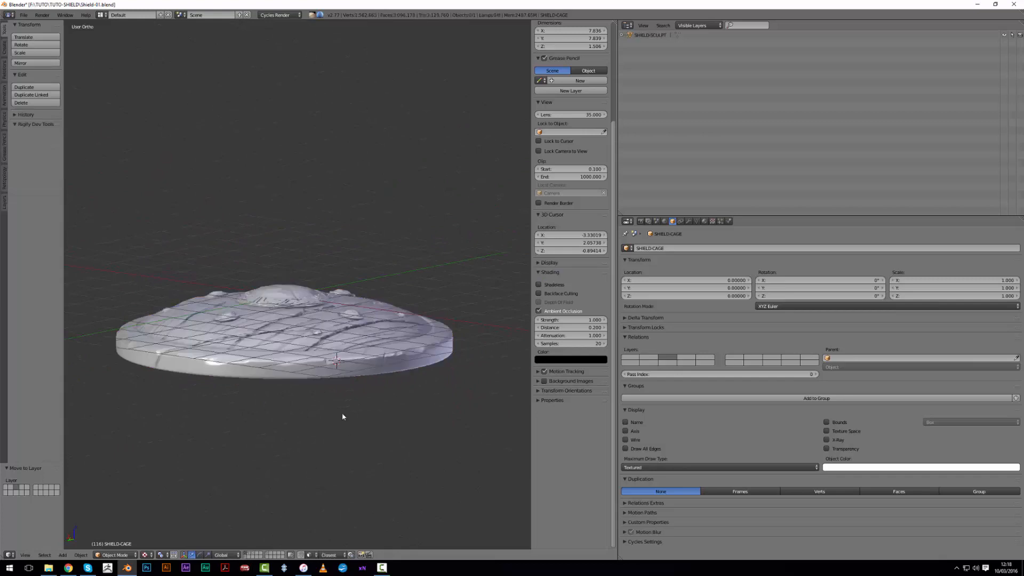
left_click(254, 553)
Enter Edit Mode on the cage and set the viewport shading to Solid
scroll(328, 466, "up", 3)
key("Tab")
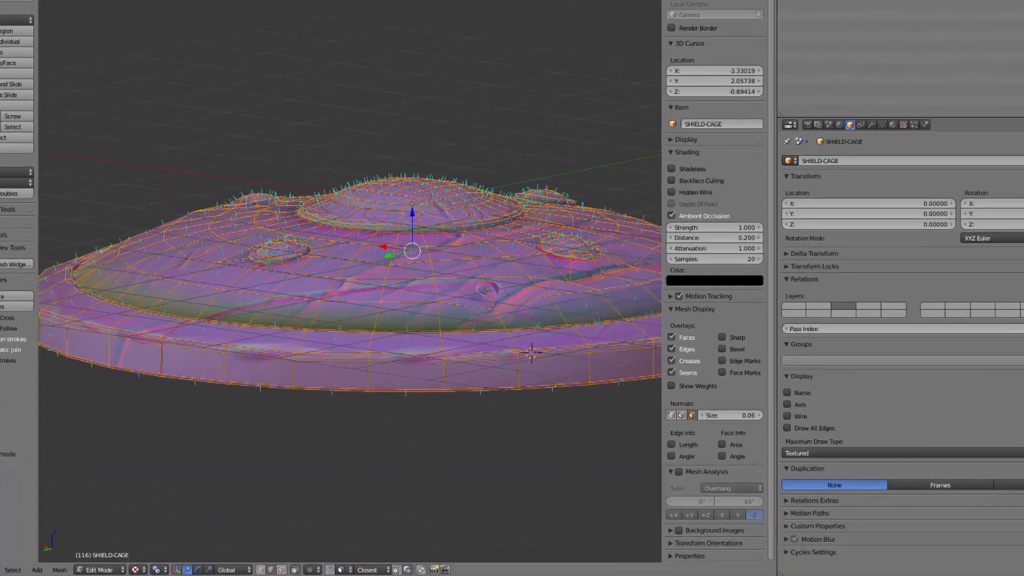
left_click(135, 570)
left_click(154, 532)
middle_click_drag(414, 412, 322, 560)
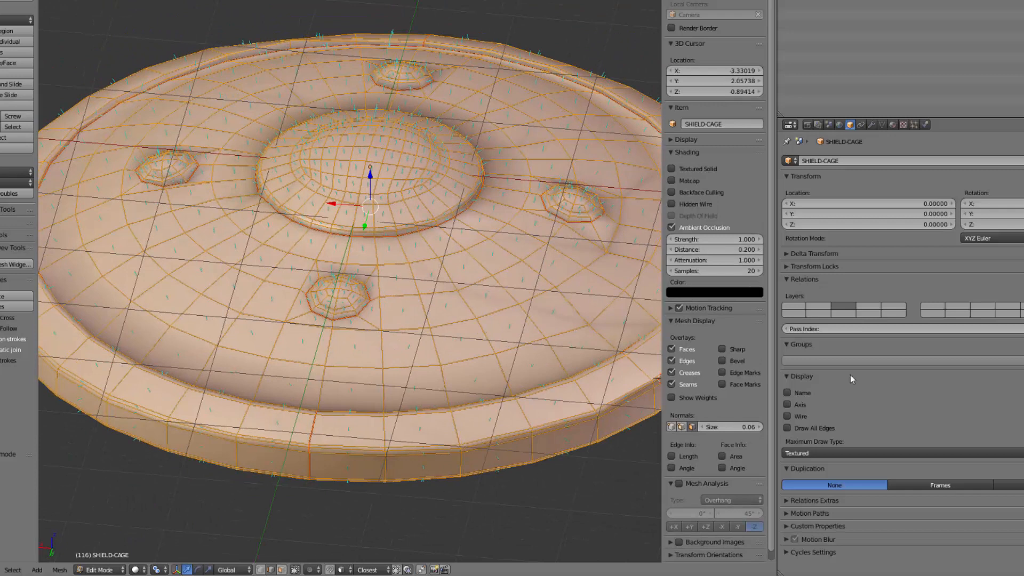
Set the BAKER material's viewport color to bright magenta, with R 1.000, G 0.000 and B 0.618
left_click(892, 124)
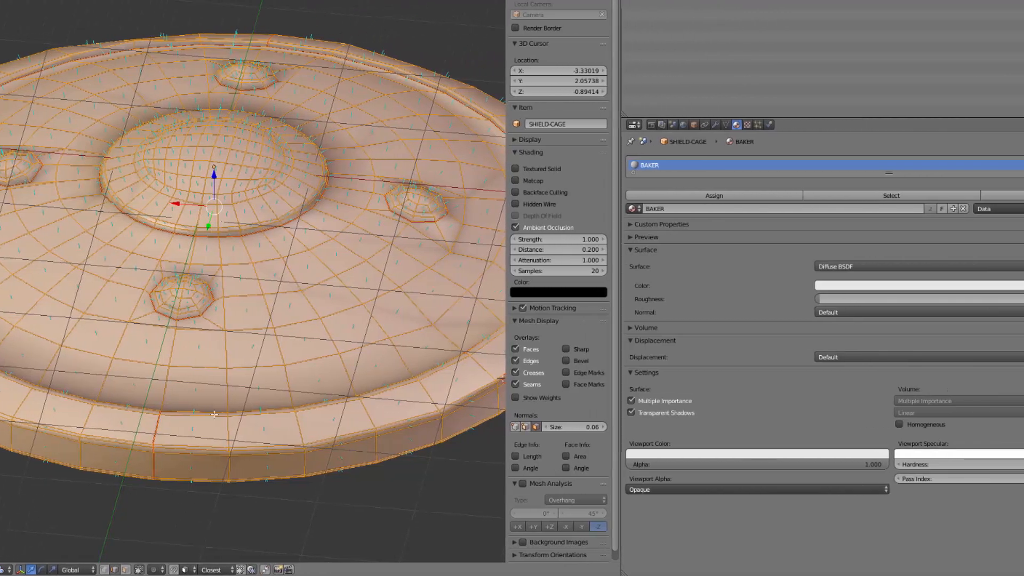
middle_click_drag(151, 448, 125, 430)
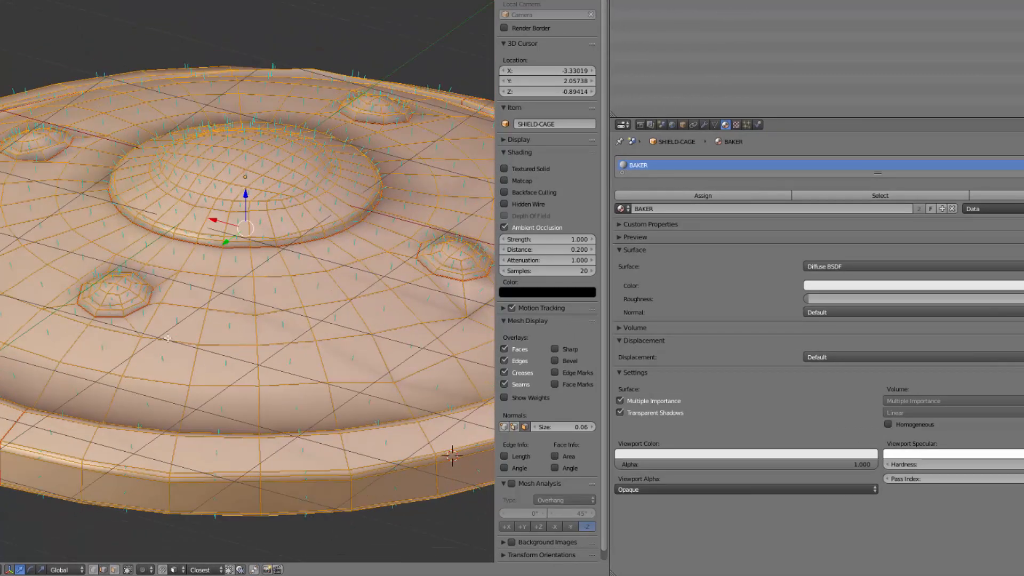
left_click(671, 454)
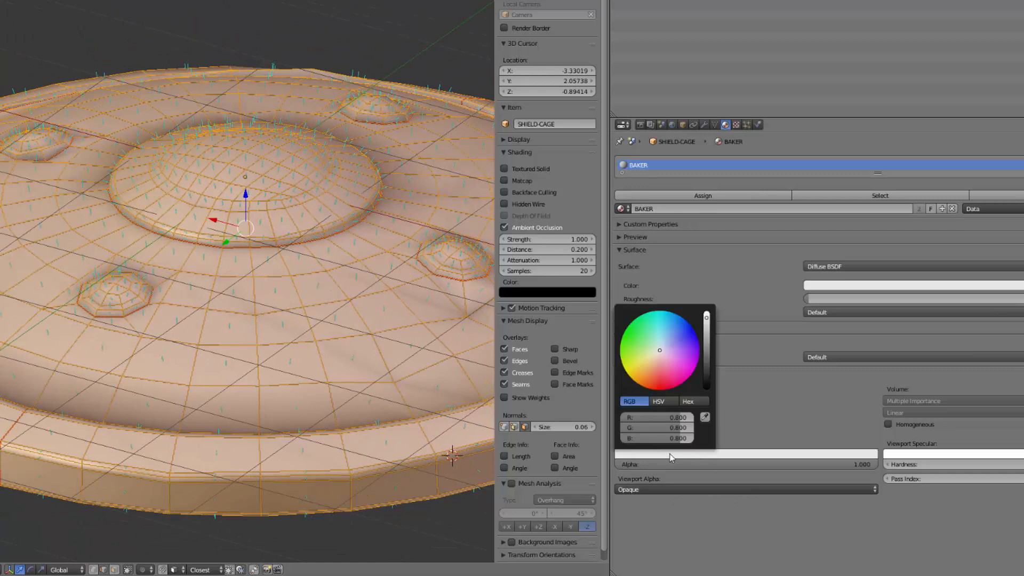
left_click(690, 376)
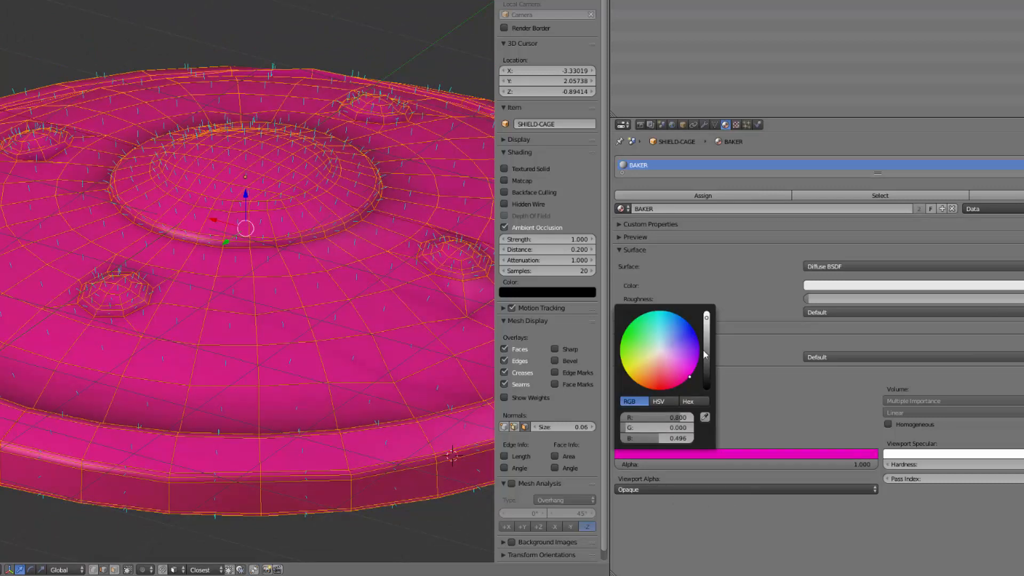
left_click_drag(708, 318, 708, 309)
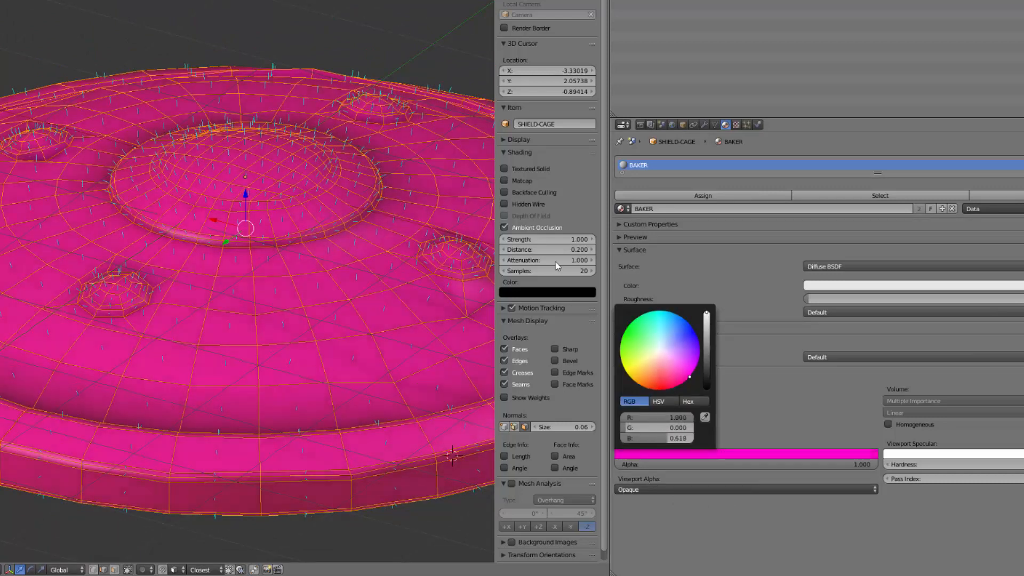
Return to Object Mode and display the sculpt on layer 1 together with the cage on layer 3
scroll(258, 292, "down", 3)
key("Tab")
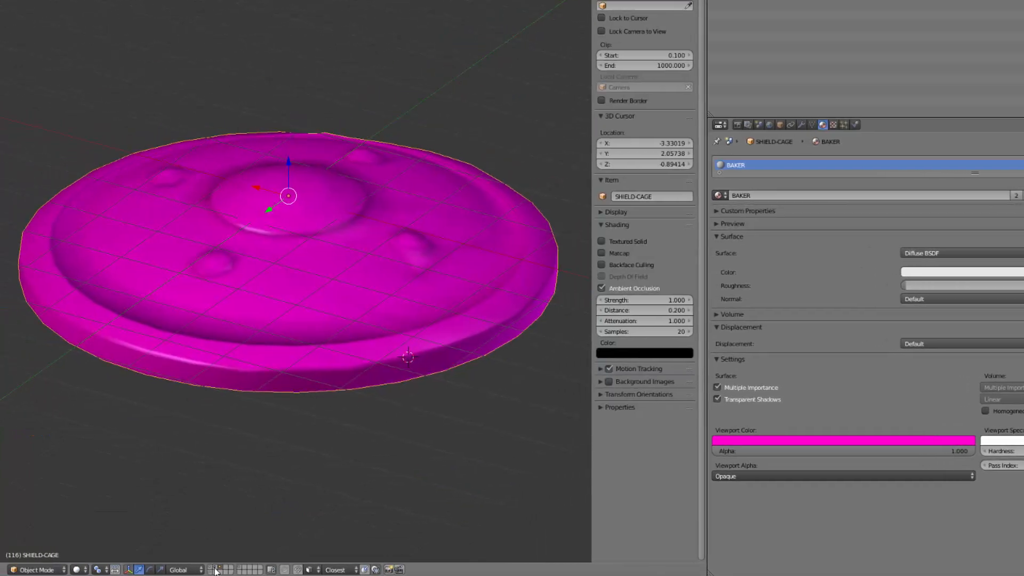
left_click(211, 569, "shift")
scroll(307, 296, "up", 3)
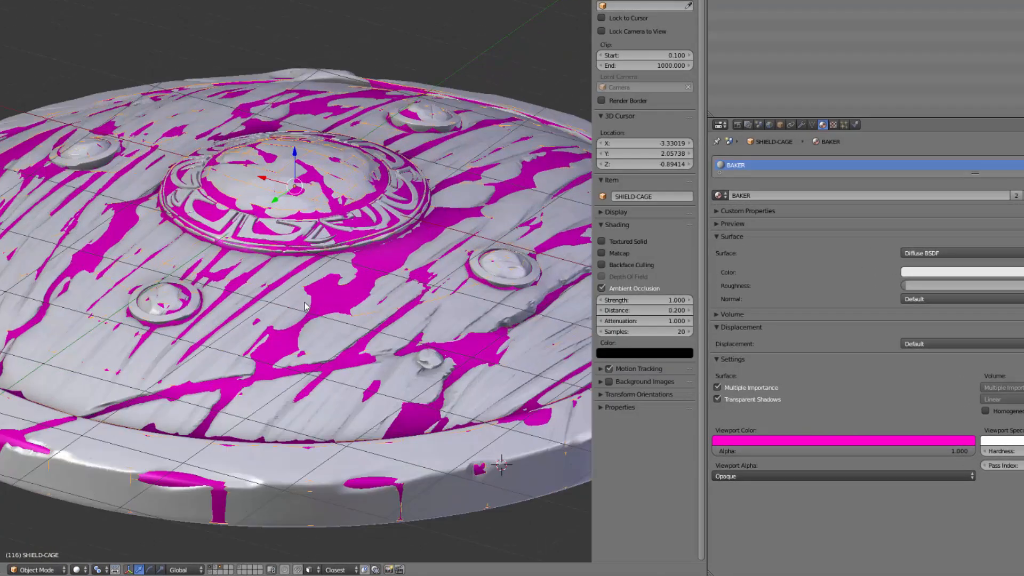
In Edit Mode on the cage, examine where the sculpt pokes through it across the face, studs and rim
key("Tab")
middle_click_drag(305, 389, 362, 479)
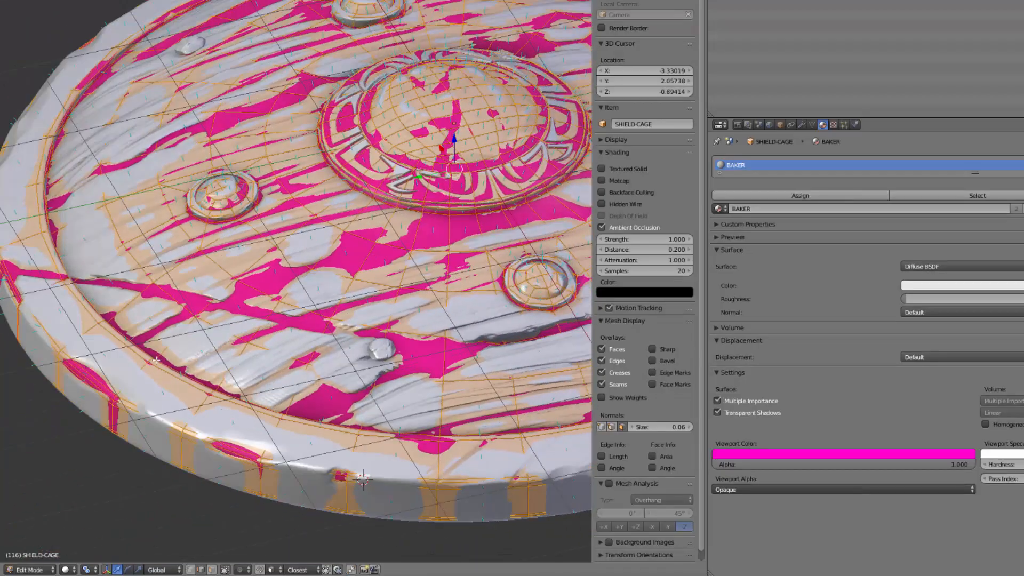
middle_click_drag(163, 368, 354, 335)
scroll(356, 344, "up", 1)
middle_click_drag(372, 378, 382, 375)
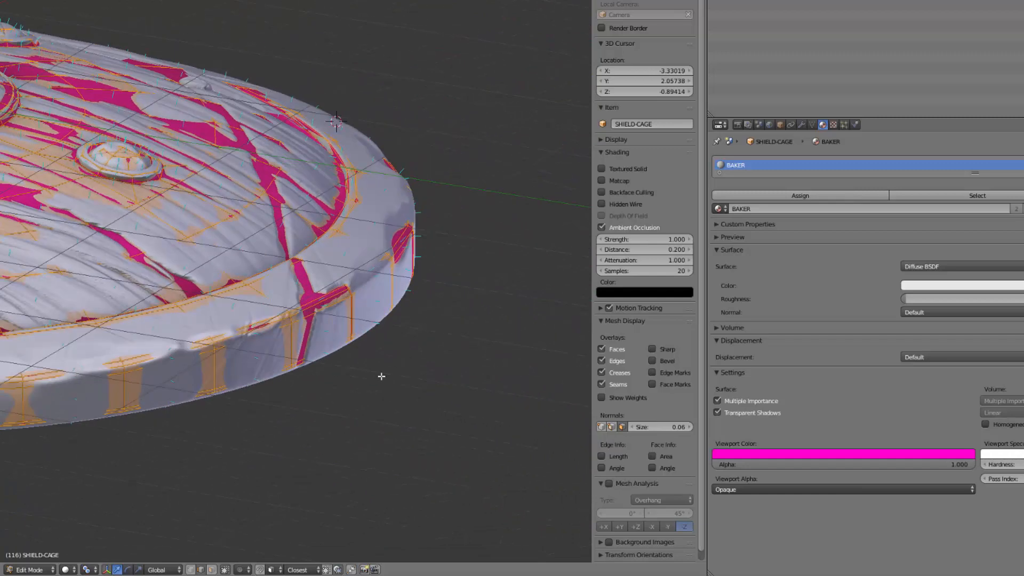
middle_click_drag(257, 292, 395, 390)
scroll(208, 352, "down", 3)
left_click(45, 206)
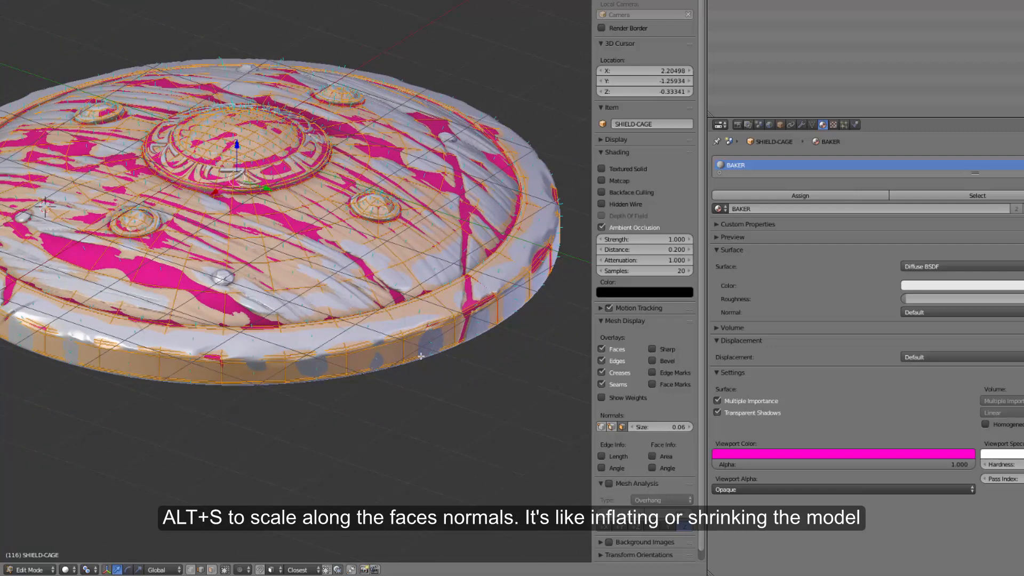
middle_click_drag(433, 345, 427, 368)
scroll(421, 425, "up", 2)
mouse_move(444, 427)
middle_mouse_down()
mouse_move(398, 406)
mouse_move(376, 462)
mouse_move(409, 425)
middle_mouse_up()
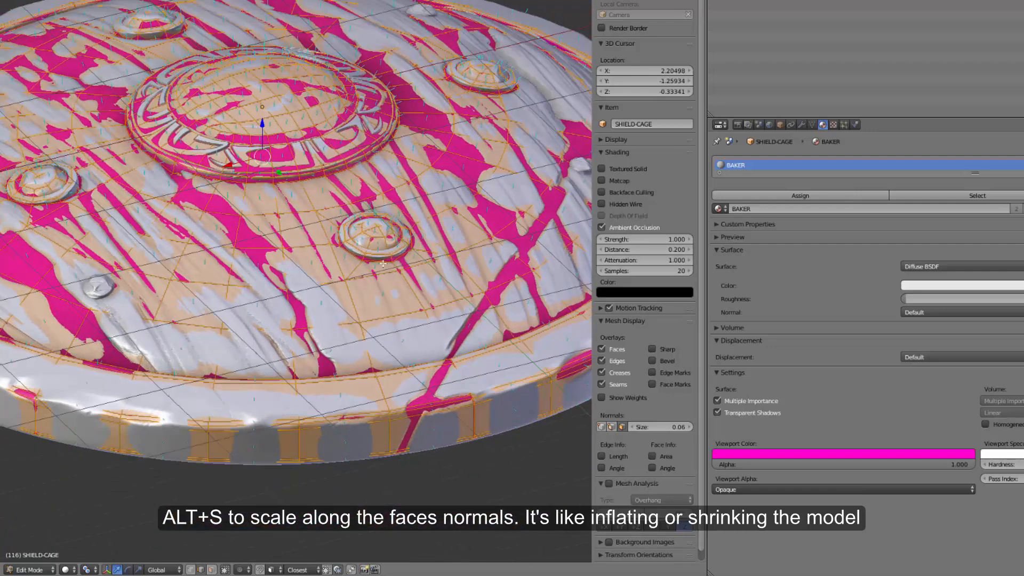
Set the pivot point to Median Point and hide the 3D view's properties sidebar
left_click(87, 570)
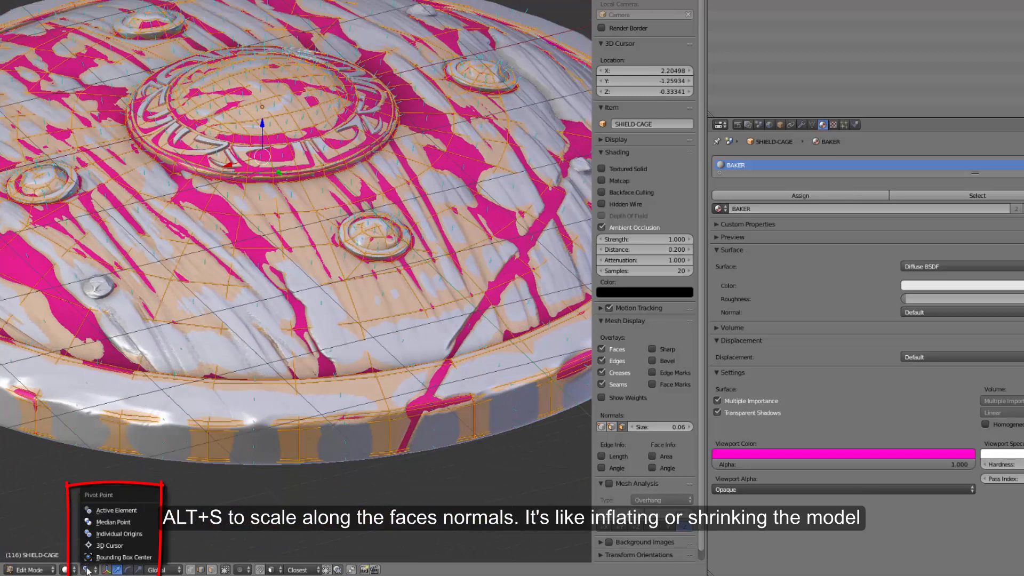
left_click(113, 522)
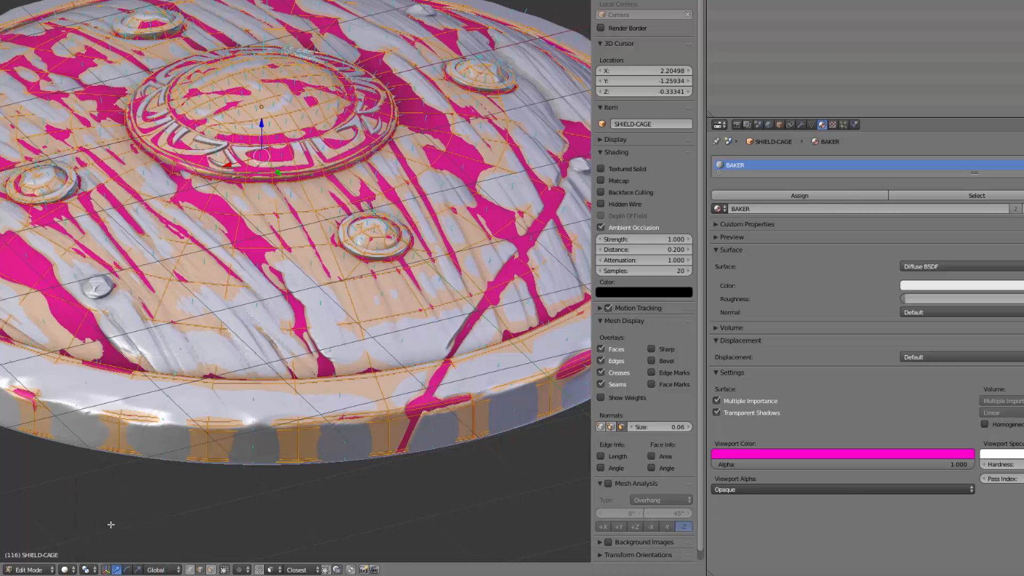
middle_click_drag(213, 445, 254, 424)
key("n")
scroll(416, 398, "up", 1)
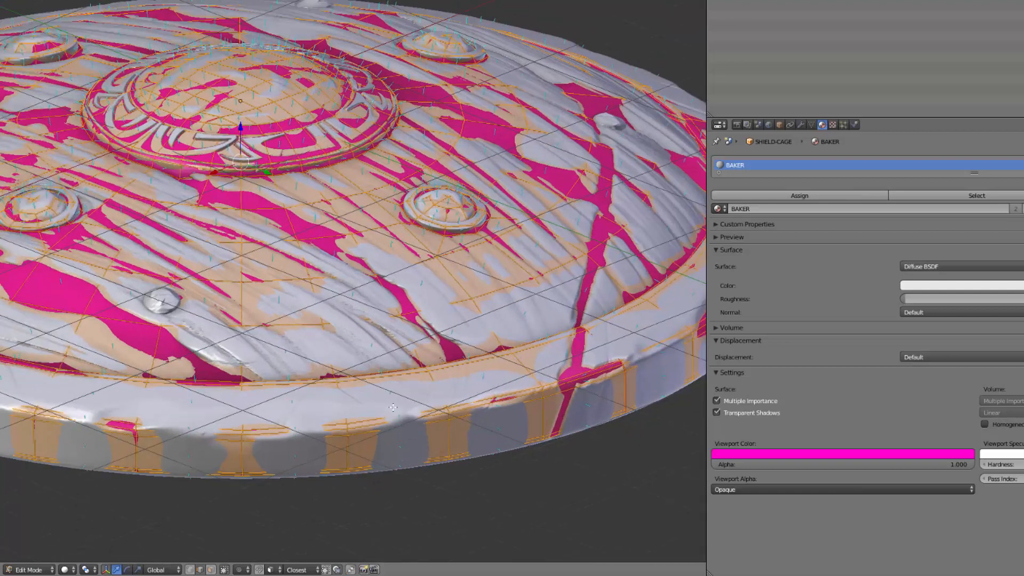
scroll(416, 398, "up", 2)
scroll(416, 398, "down", 3)
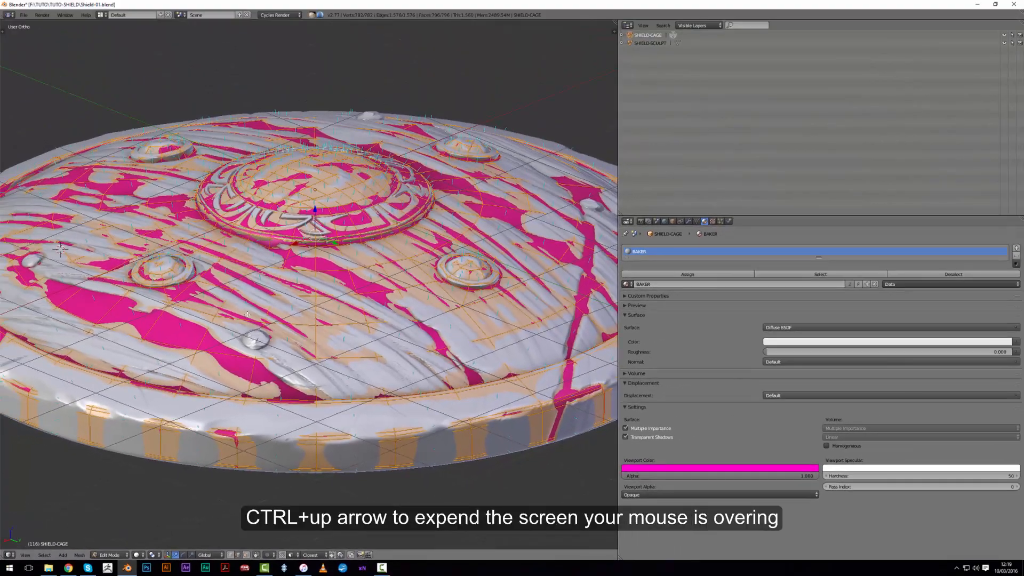
Maximize the 3D view and inflate the whole cage along its normals with Shrink/Fatten by about 0.018
key("ctrl+Up")
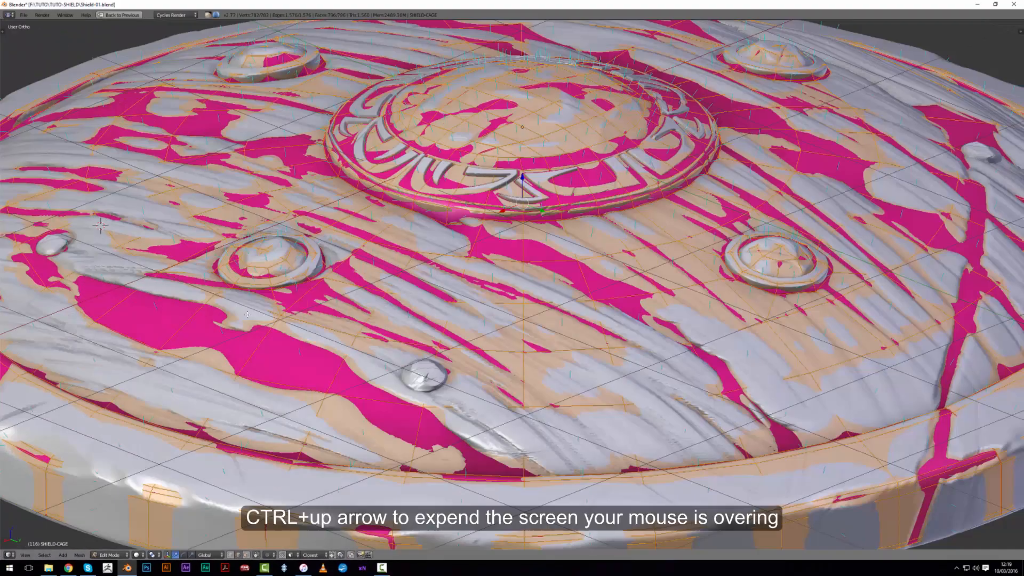
scroll(249, 314, "down", 4)
key("alt+s")
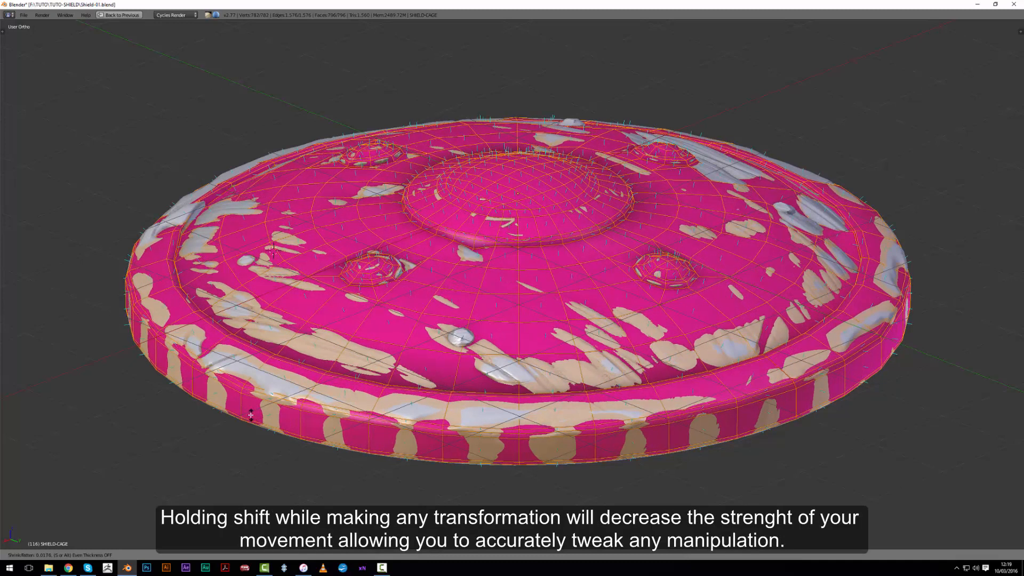
left_click(251, 416)
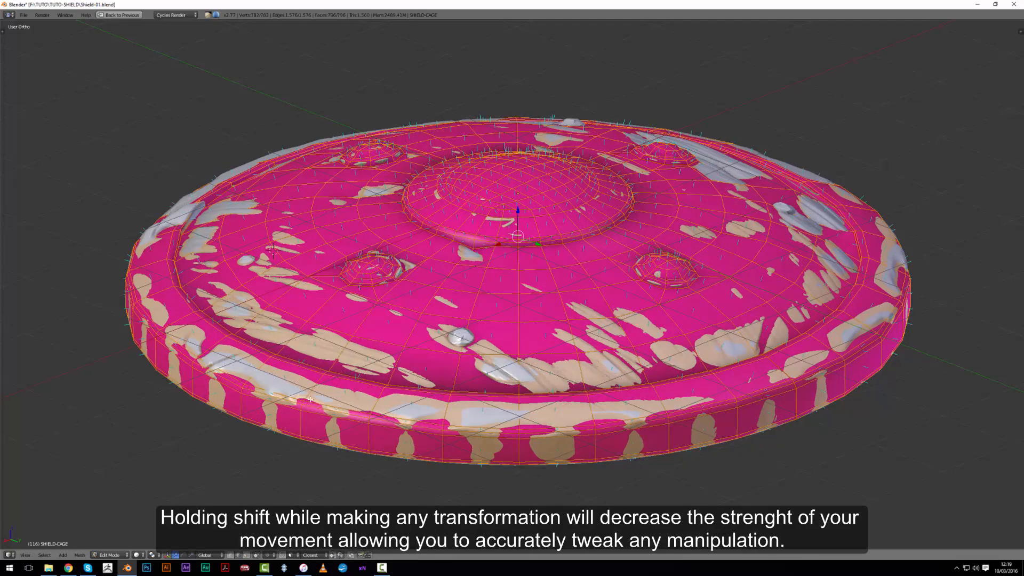
middle_click_drag(293, 380, 237, 395)
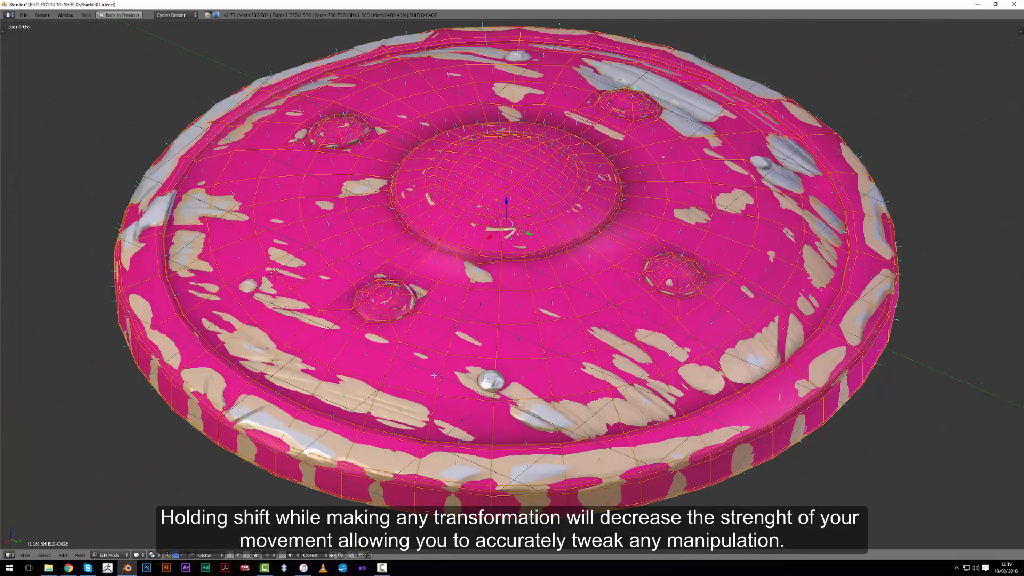
middle_click_drag(373, 344, 461, 334)
left_click(246, 555)
right_click(300, 417, "alt")
mouse_move(289, 413)
middle_mouse_down()
mouse_move(219, 393)
mouse_move(219, 412)
mouse_move(278, 416)
middle_mouse_up()
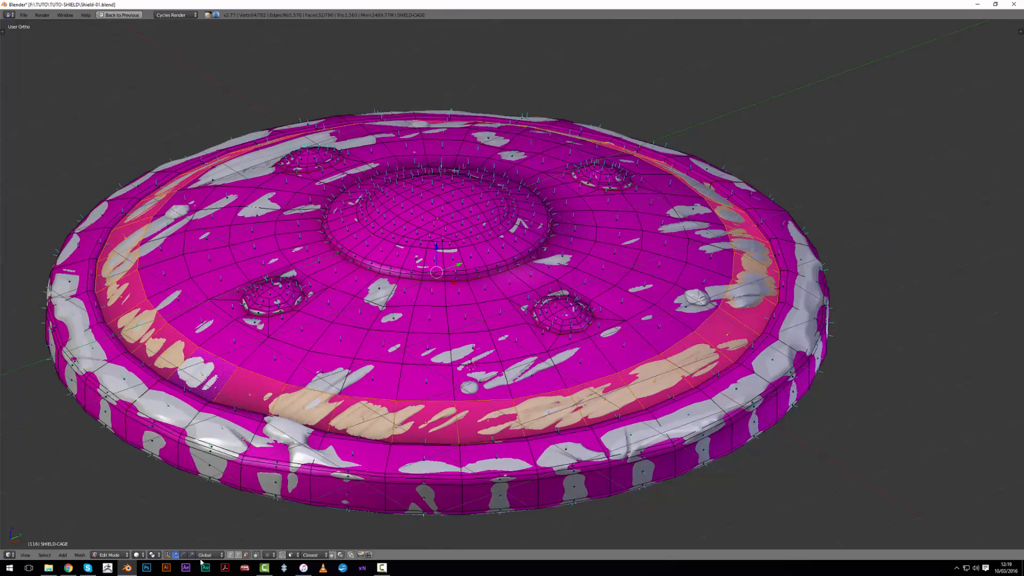
In edge selection mode, select the edge loop a short way inside the rim and scale it to about 1.01
left_click(238, 555)
scroll(527, 227, "up", 5)
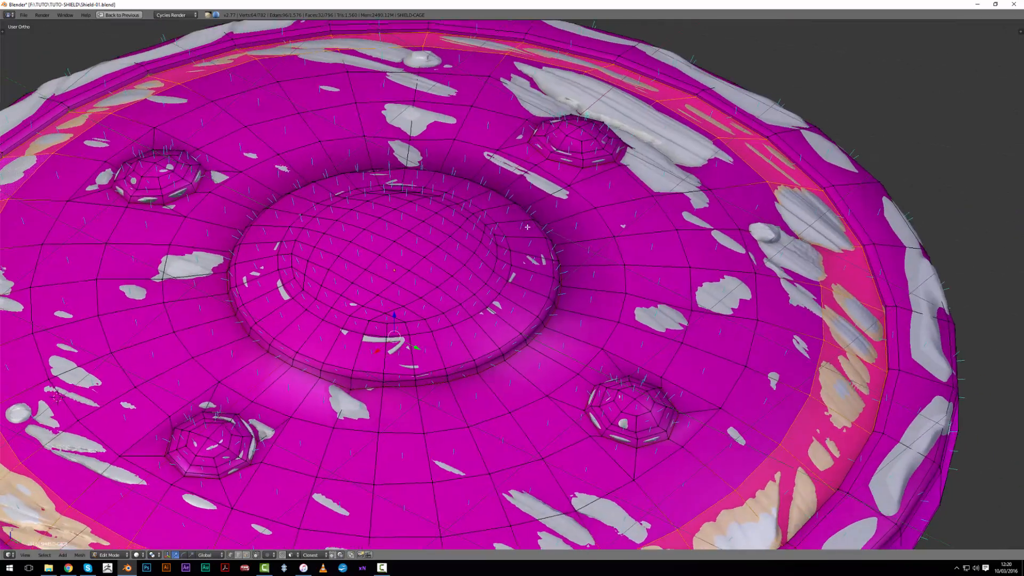
middle_click_drag(528, 227, 516, 214)
scroll(517, 213, "down", 3)
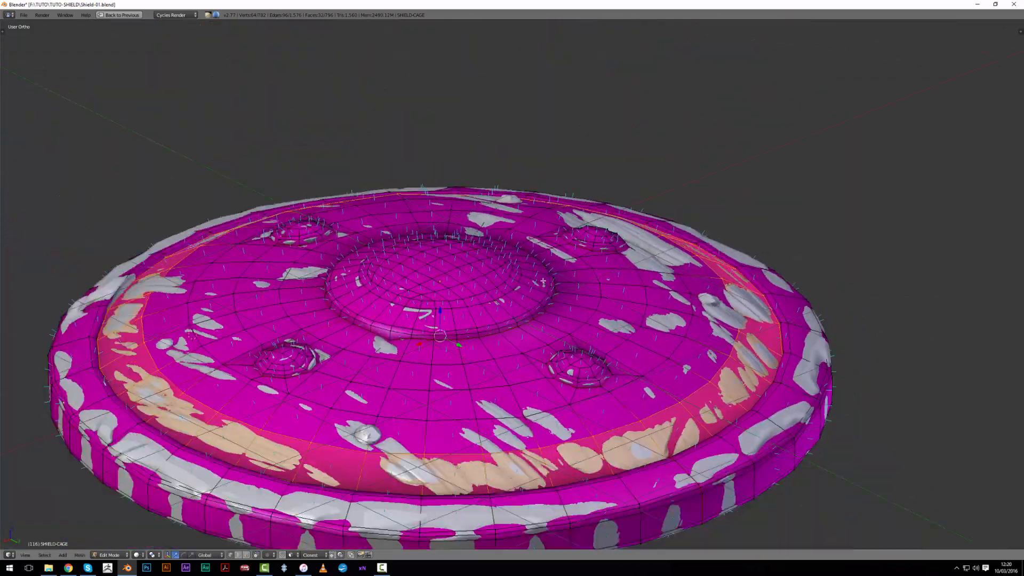
middle_click_drag(539, 455, 480, 198)
scroll(470, 205, "up", 2)
right_click(389, 245, "alt")
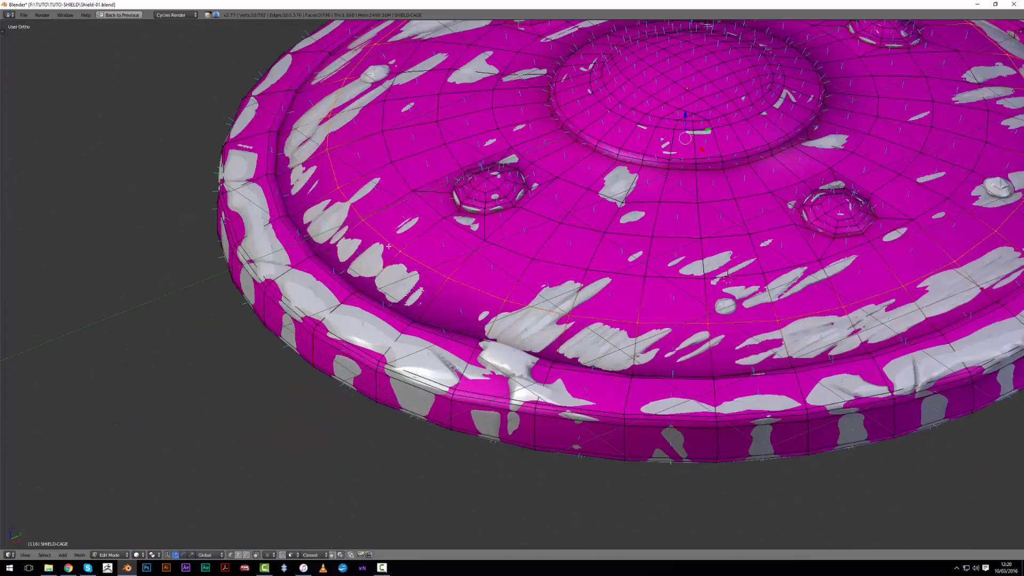
scroll(389, 246, "down", 5)
key("s")
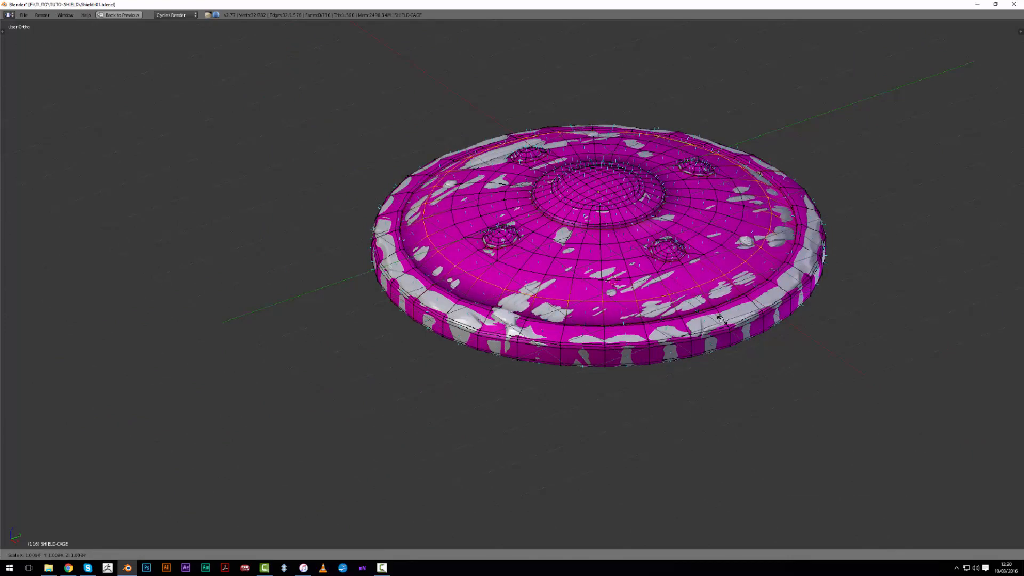
left_click(722, 320)
middle_click_drag(712, 315, 688, 305)
right_click(556, 277, "alt+shift")
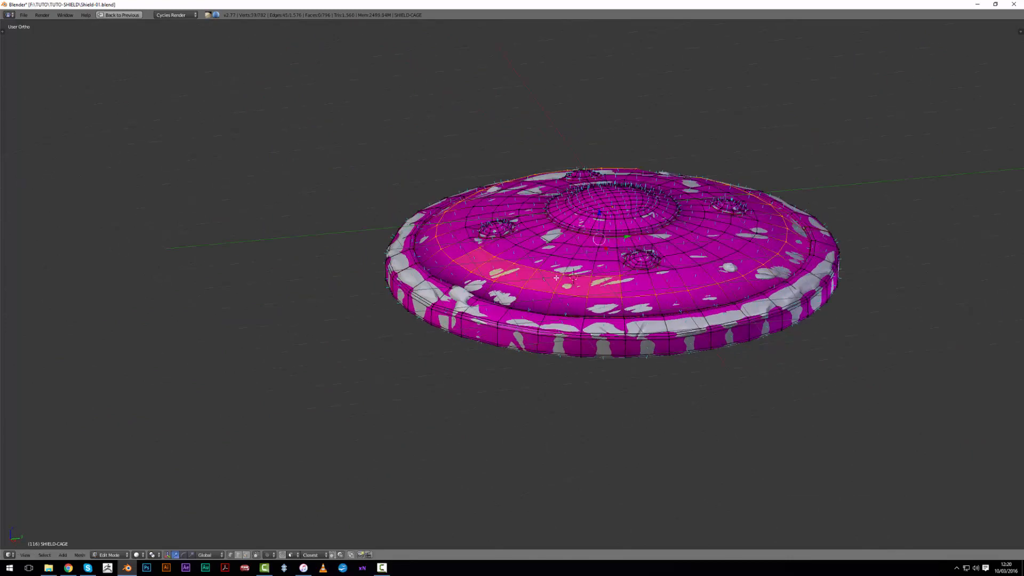
middle_click_drag(556, 277, 603, 320)
right_click(435, 224, "alt+shift")
right_click(706, 248, "alt+shift")
In face selection mode, select the face ring between the studs and the rim and raise it along Z
left_click(246, 555)
right_click(496, 293, "alt")
middle_click_drag(496, 294, 480, 275)
scroll(616, 390, "up", 2)
key("g")
key("z")
left_click(616, 390)
middle_click_drag(616, 389, 590, 345)
Clear the selection, switch to vertex selection and raise a single vertex on the shield face along Z
key("a")
left_click(232, 555)
scroll(530, 288, "up", 2)
right_click(522, 306)
key("g")
key("z")
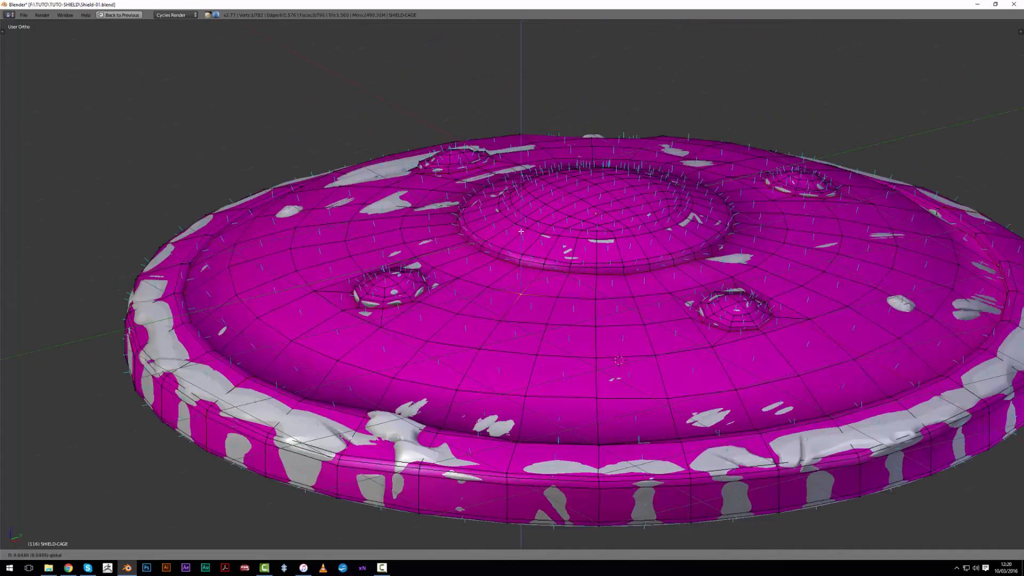
left_click(521, 232)
Select the edge loop around the base of one stud and enlarge it in two scalings, the last about 1.04
middle_click_drag(521, 232, 482, 252)
scroll(430, 271, "up", 2)
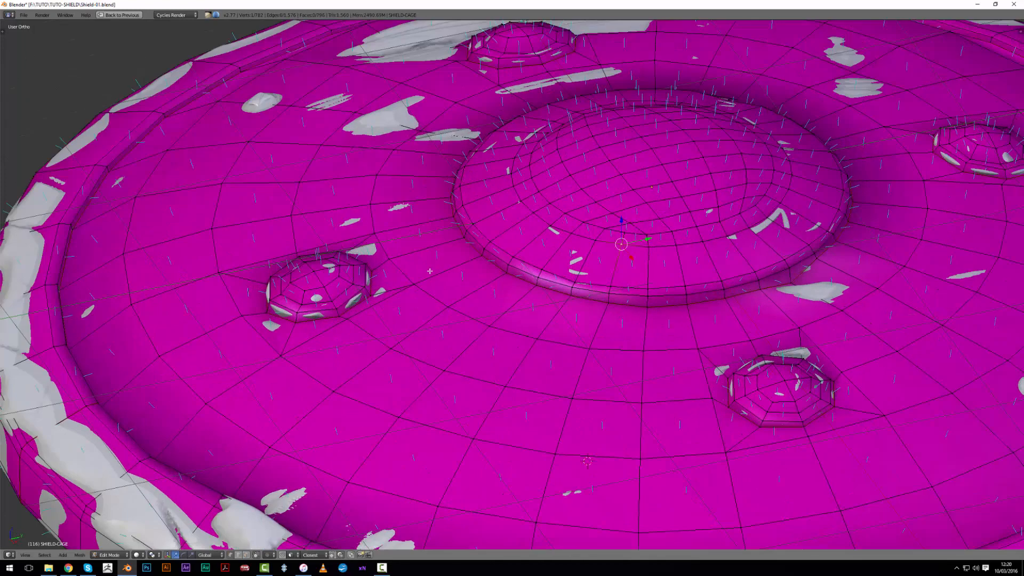
middle_click_drag(351, 309, 381, 335)
right_click(395, 360, "alt")
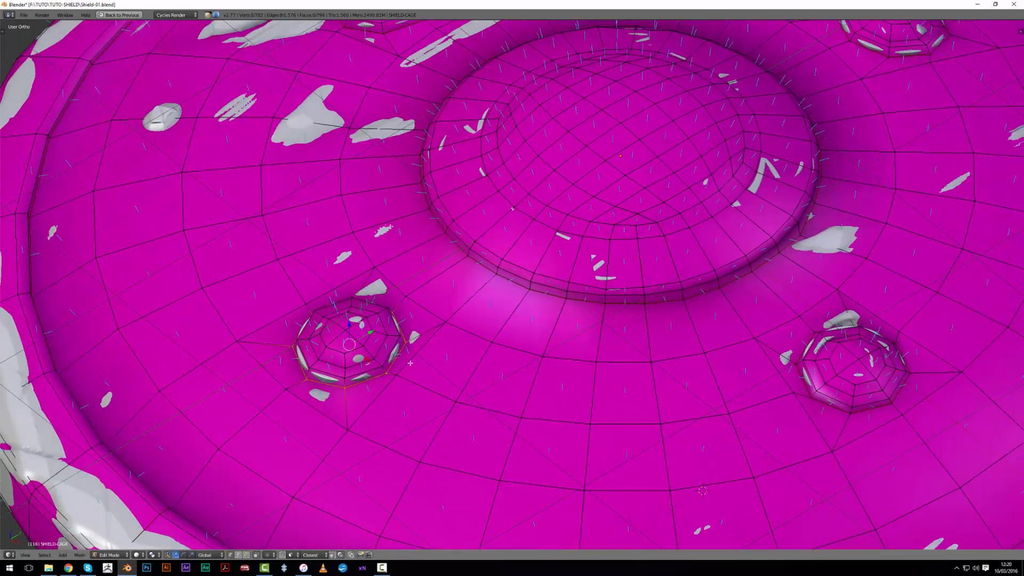
key("s")
left_click(419, 369)
key("s")
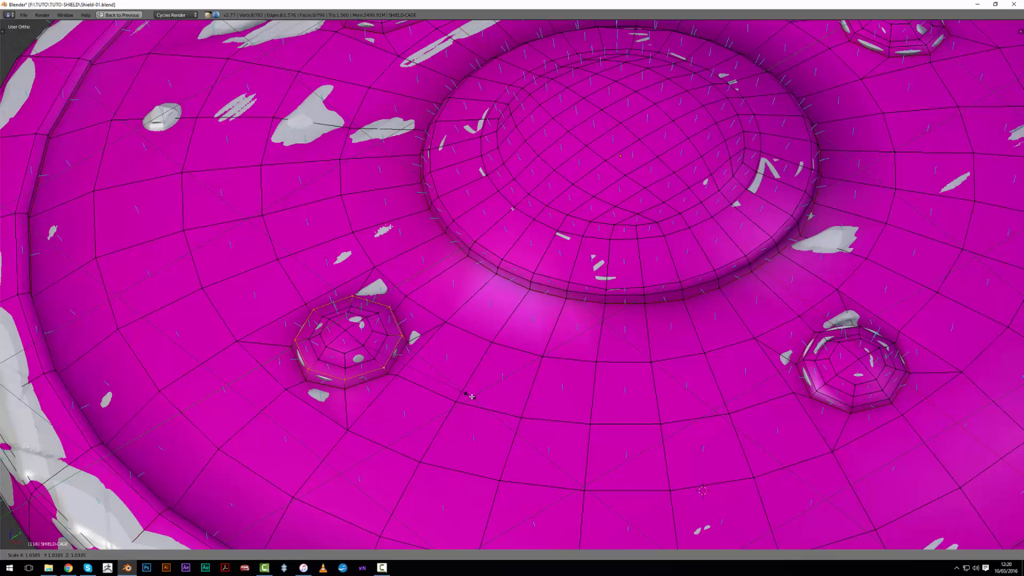
left_click(472, 397)
Raise two vertices along Z where the sculpt pokes through between another stud and the rim
scroll(474, 400, "down", 3)
middle_click_drag(473, 400, 516, 381)
right_click(336, 252)
middle_click_drag(320, 277, 349, 270)
scroll(424, 291, "up", 3)
middle_click_drag(326, 287, 427, 288, "shift")
middle_click_drag(427, 288, 475, 276, "shift")
right_click(347, 278)
key("g")
key("z")
left_click(347, 268)
right_click(327, 253)
key("g")
key("z")
left_click(327, 244)
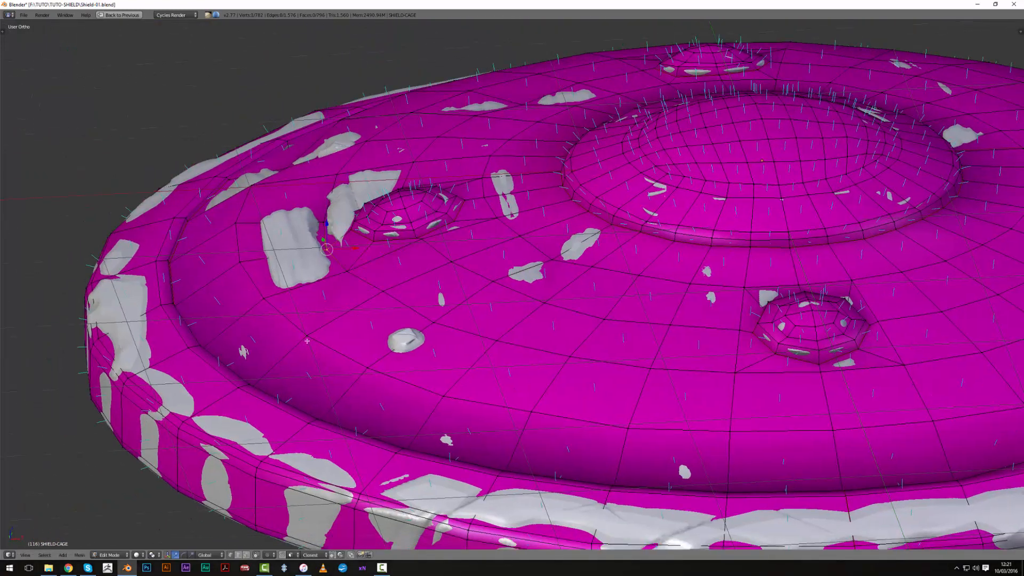
Set the transform orientation to Normal for the selected vertex beside the stud
scroll(307, 341, "up", 3)
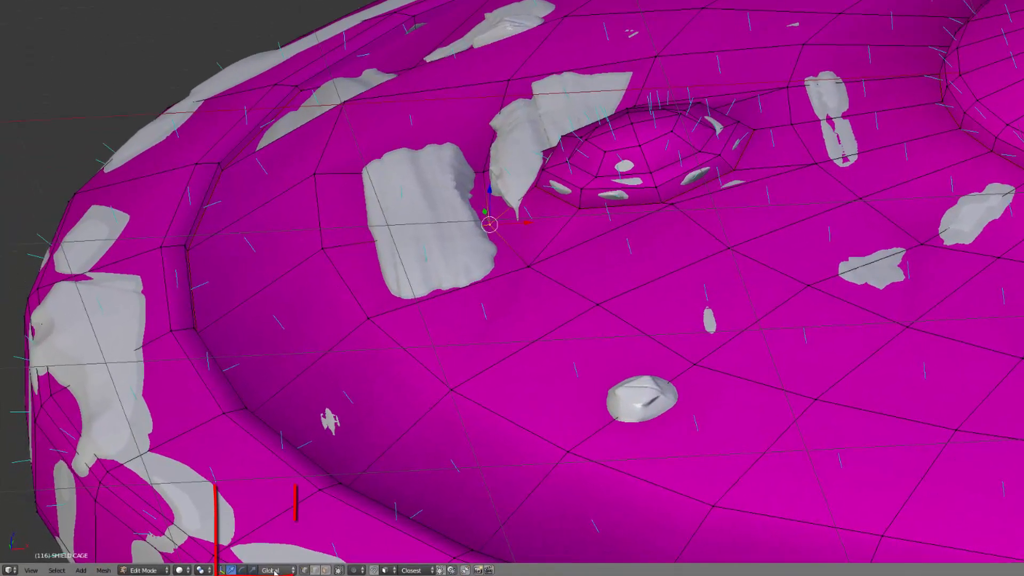
left_click(270, 571)
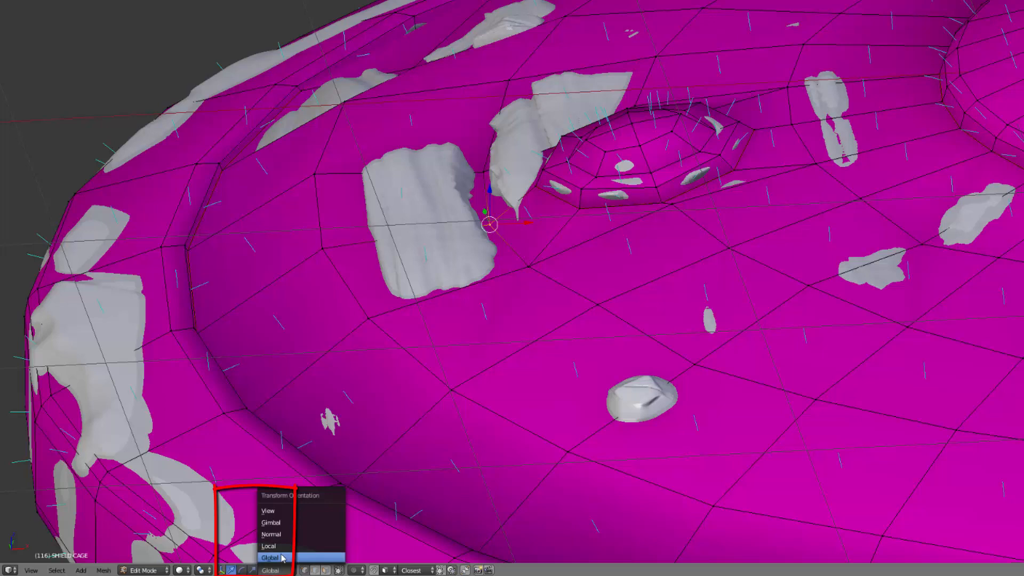
left_click(271, 534)
middle_click_drag(533, 305, 552, 286)
middle_click_drag(516, 228, 490, 235)
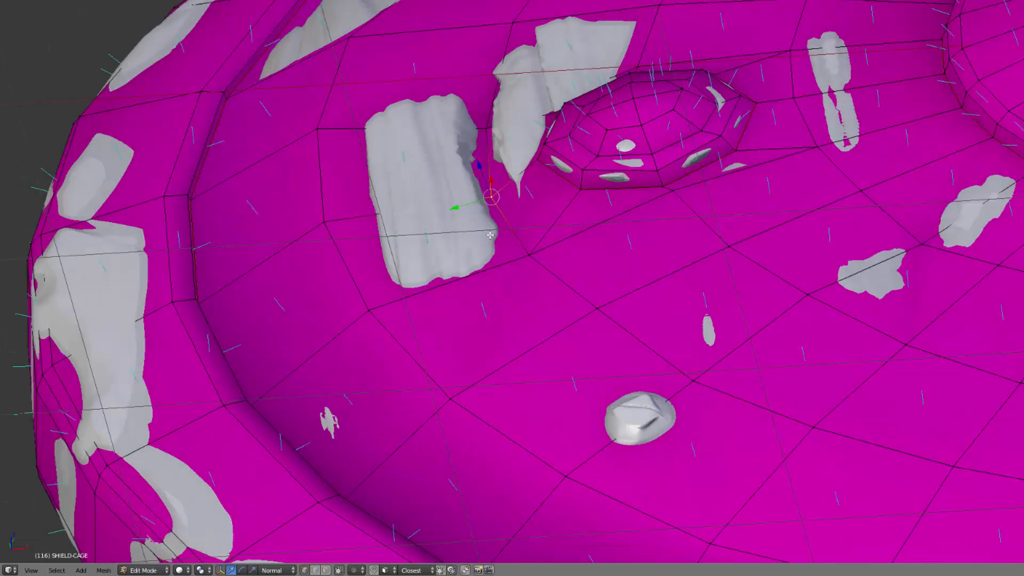
middle_click_drag(464, 199, 473, 204)
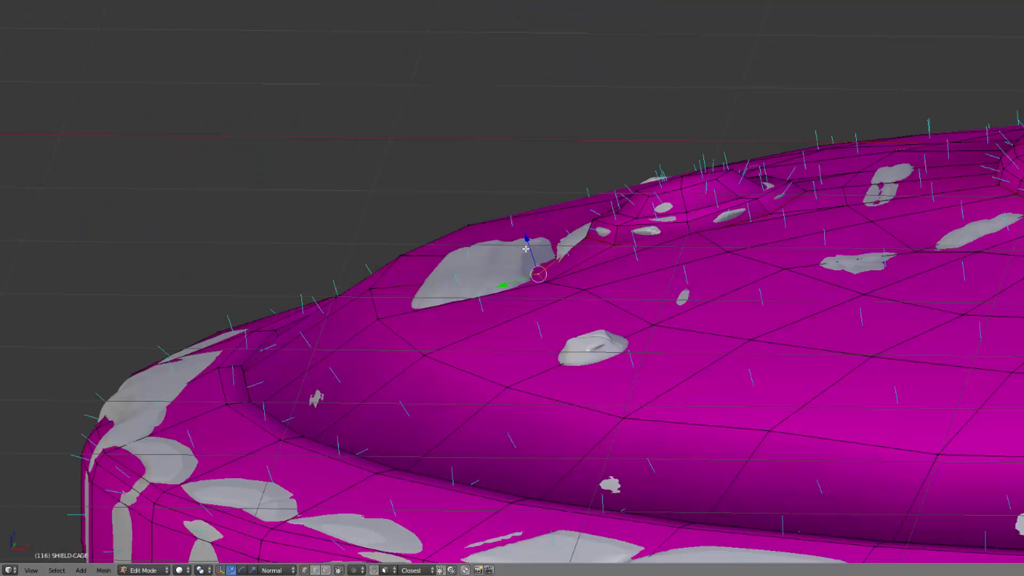
Move the selected vertex beside the stud outward along its normal in two adjustments
left_click_drag(527, 240, 521, 216)
middle_click_drag(521, 213, 530, 225)
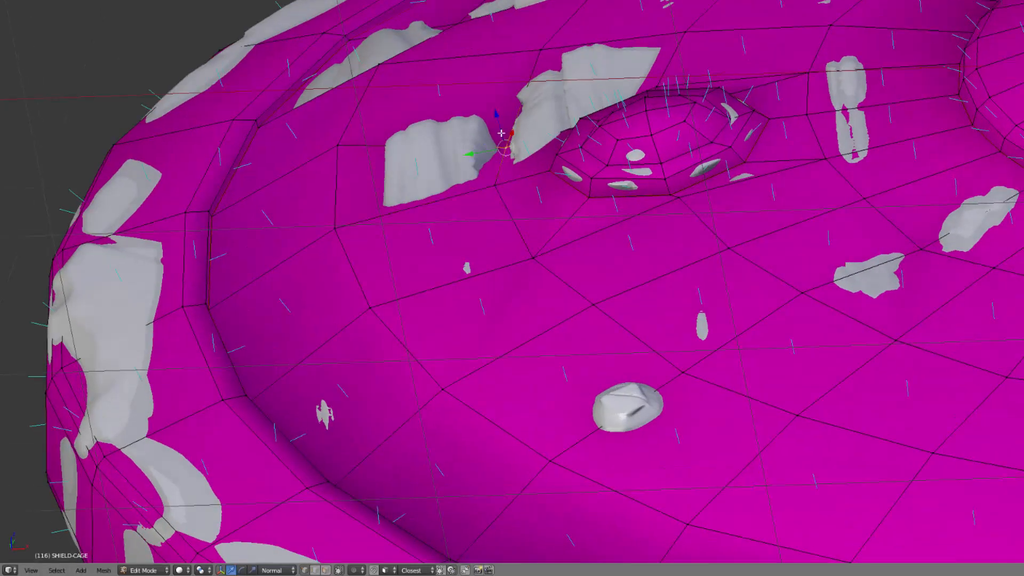
middle_click_drag(513, 150, 520, 167)
left_click_drag(537, 171, 534, 156)
Select a neighbouring vertex on the far side of the exposed sculpt patch and push it outward along its normal
middle_click_drag(437, 135, 483, 157)
right_click(423, 83)
right_click(243, 57)
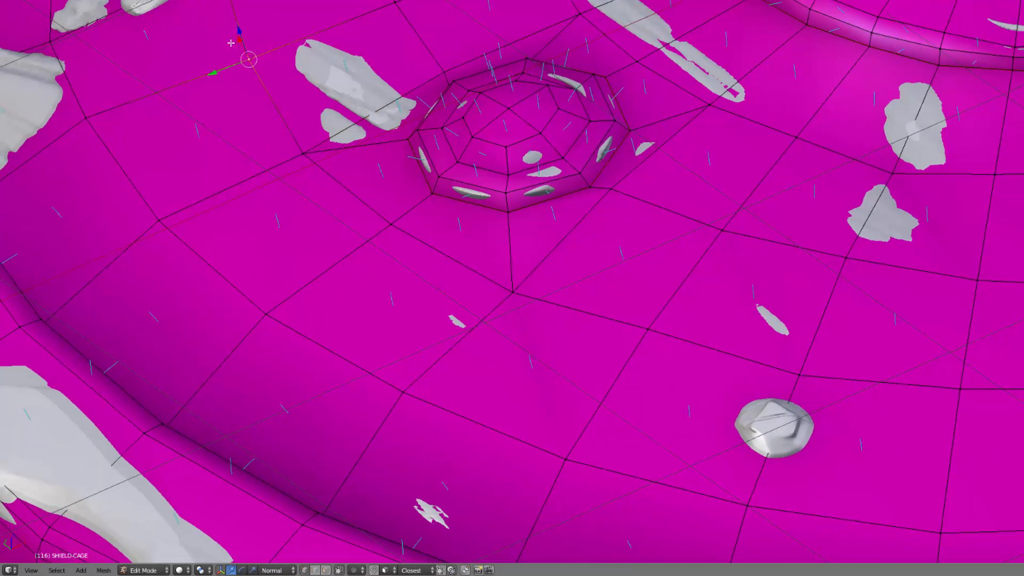
middle_click_drag(250, 85, 298, 58)
left_click_drag(346, 75, 345, 69)
Adjust vertices around the stud outward along the normal, using about 0.0035 beside it, and select a loop in face selection mode
middle_click_drag(345, 70, 314, 128)
right_click(245, 219)
right_click(476, 208)
right_click(483, 229, "shift")
right_click(548, 194, "shift")
right_click(522, 185, "shift")
scroll(523, 185, "down", 3)
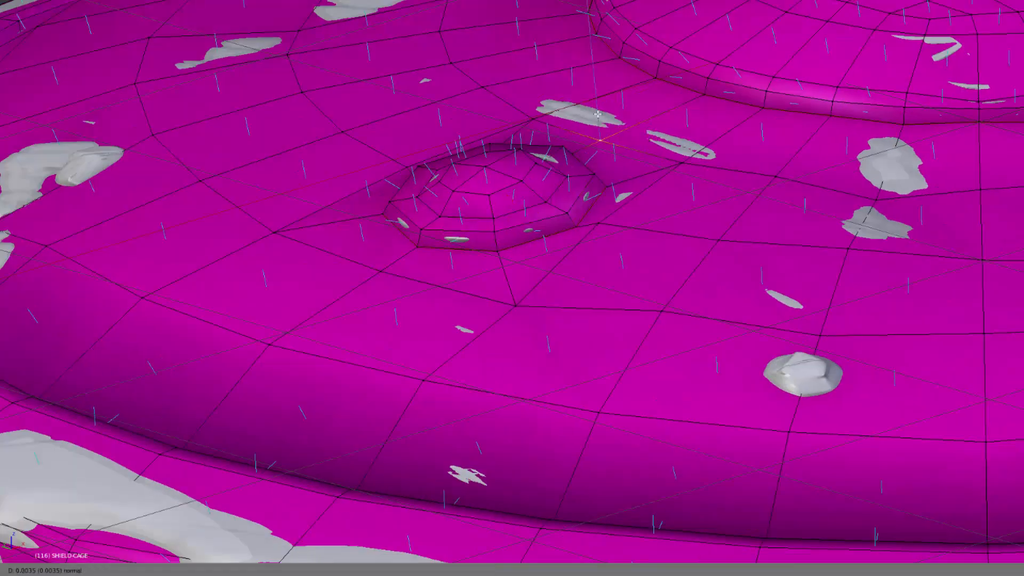
scroll(345, 478, "down", 3)
left_click(325, 570)
right_click(368, 101, "alt")
Examine the finished cage from several sides in Object Mode and select it
middle_click_drag(469, 448, 405, 342)
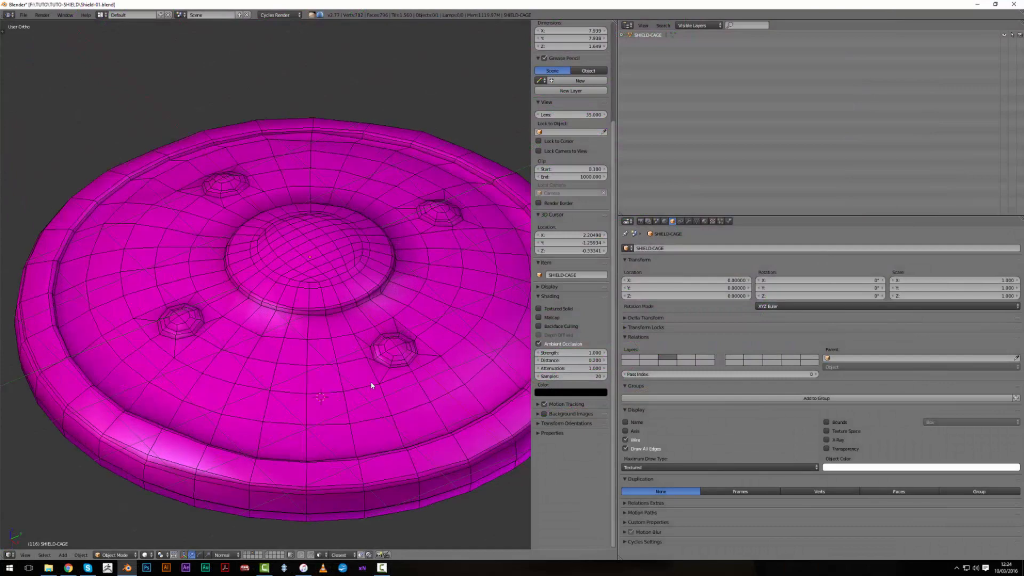
scroll(352, 361, "down", 3)
middle_click_drag(352, 361, 236, 474)
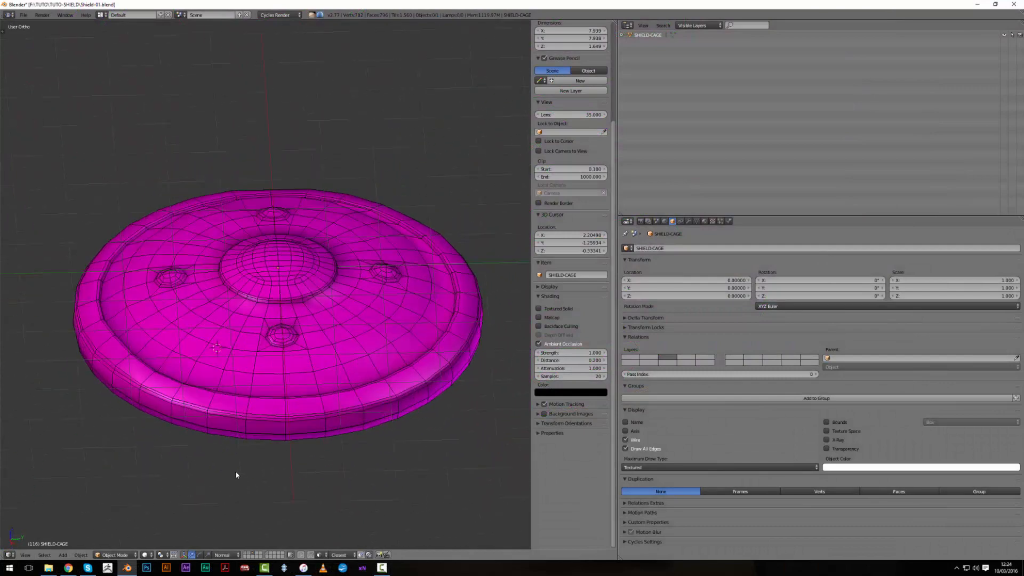
scroll(310, 433, "up", 2)
right_click(310, 418)
middle_click_drag(307, 414, 322, 394)
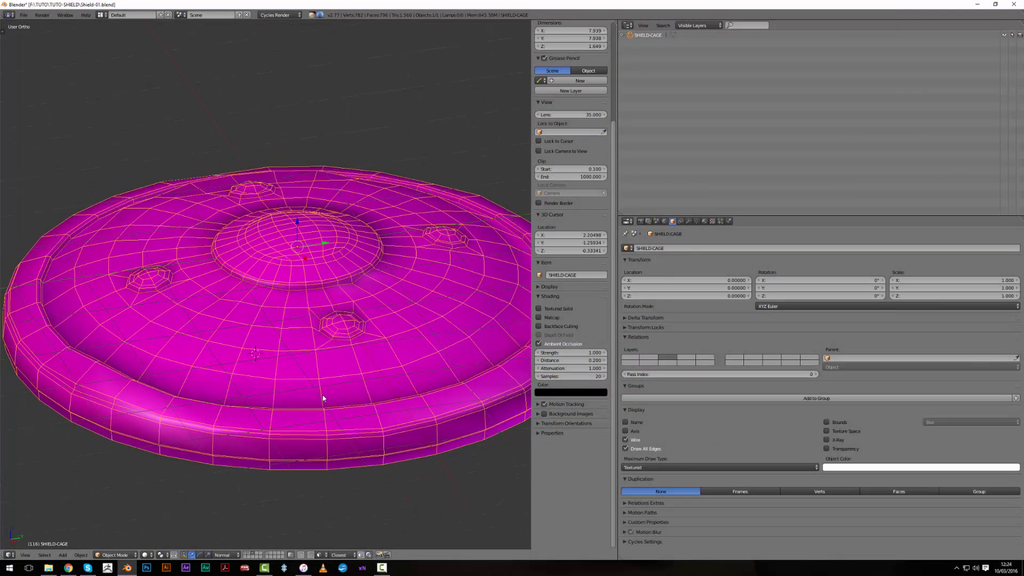
Switch to wireframe and display the low-poly shield on layer 2 together with the cage to compare their outlines
key("z")
middle_click_drag(356, 355, 364, 277)
left_click(249, 553, "shift")
middle_click_drag(289, 505, 255, 489)
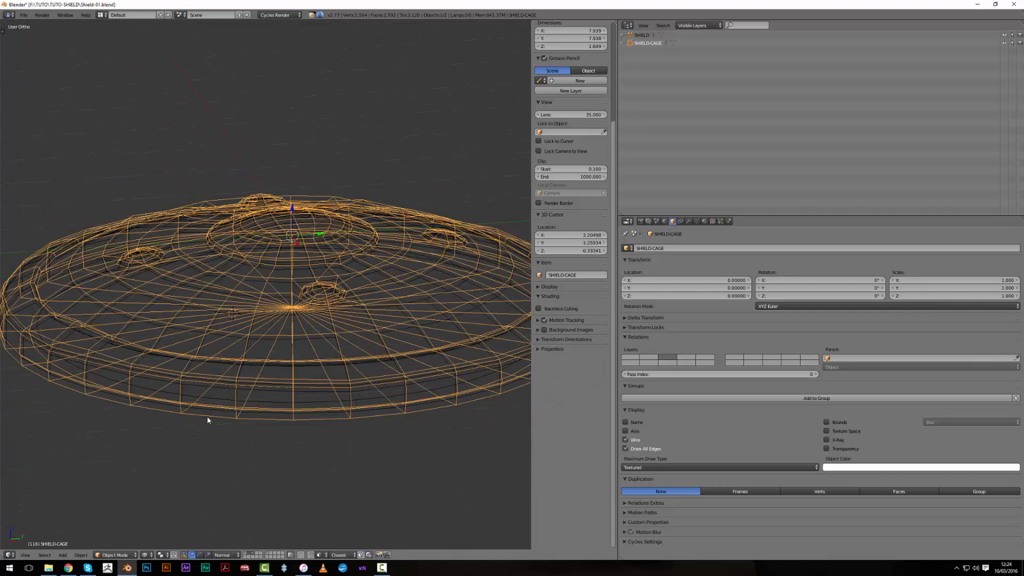
right_click(194, 364)
middle_click_drag(191, 366, 205, 351)
right_click(21, 320)
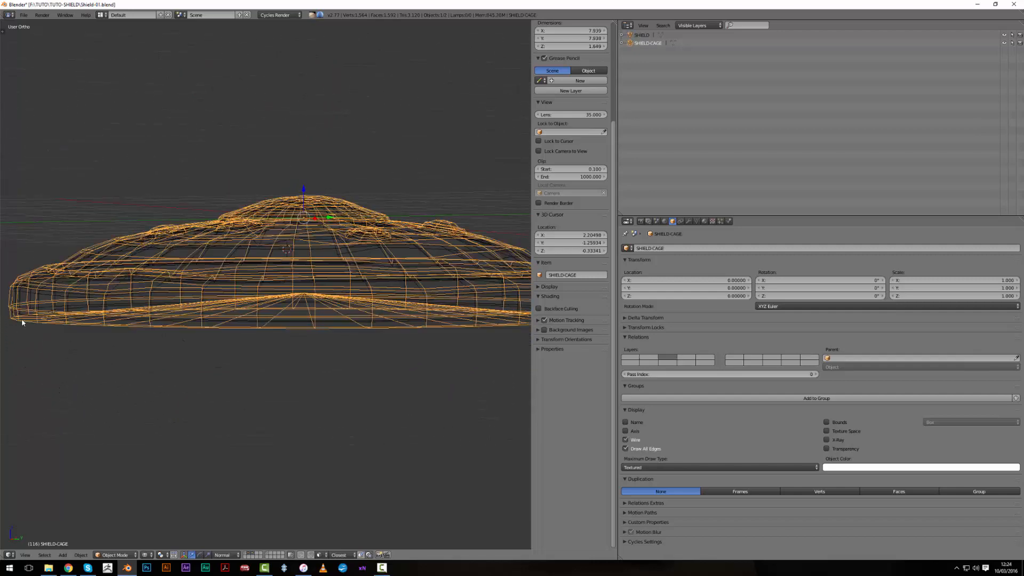
Add the sculpt on layer 1 to the display and return to solid shading
left_click(246, 555, "shift")
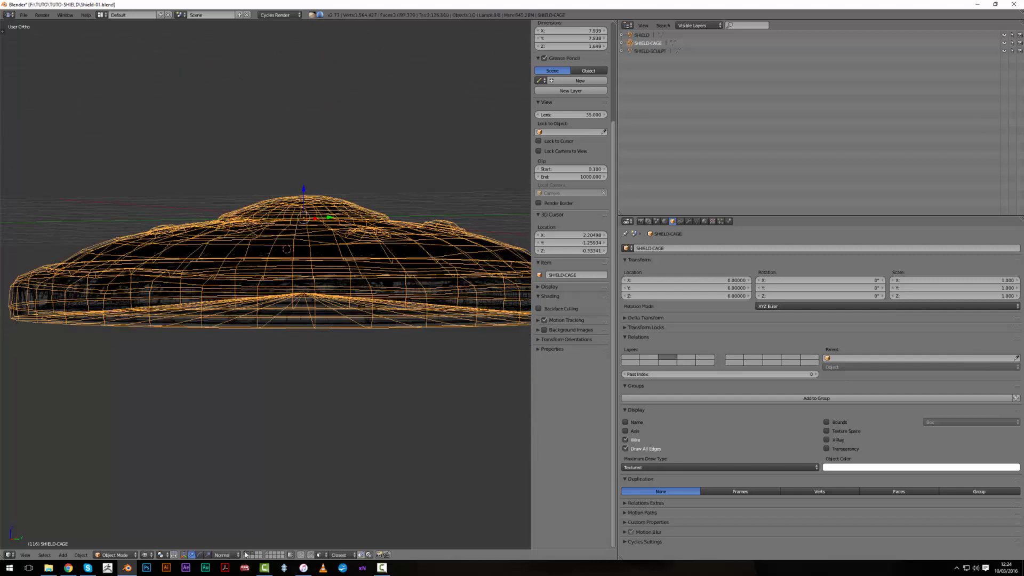
mouse_move(197, 426)
middle_mouse_down()
mouse_move(181, 384)
mouse_move(176, 409)
mouse_move(213, 437)
mouse_move(291, 443)
mouse_move(331, 413)
mouse_move(321, 388)
mouse_move(283, 428)
mouse_move(288, 453)
mouse_move(313, 421)
mouse_move(375, 444)
mouse_move(372, 433)
middle_mouse_up()
key("z")
scroll(288, 453, "down", 2)
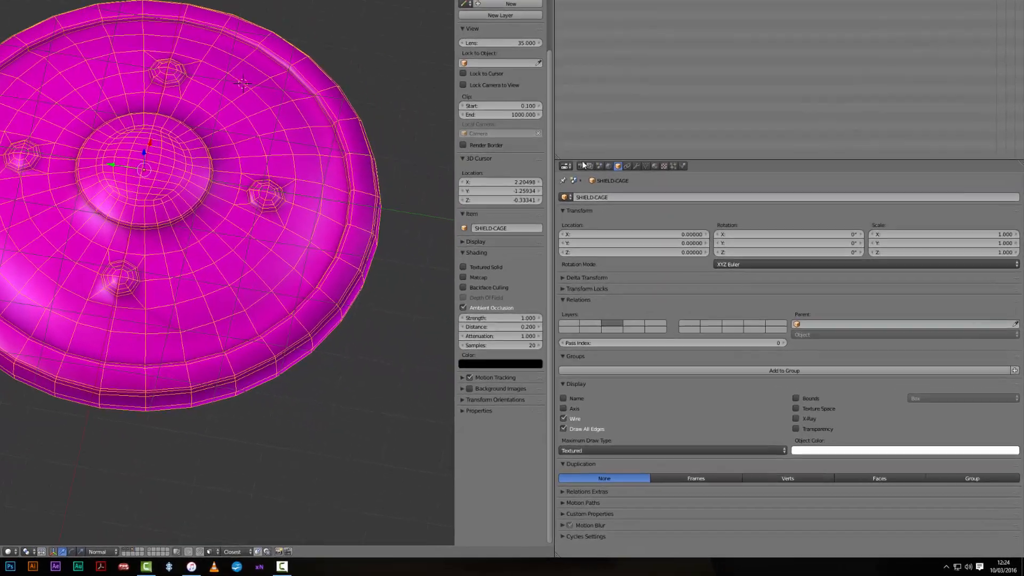
In the render bake settings, enable Cage and choose SHIELD-CAGE as the cage object
left_click(641, 222)
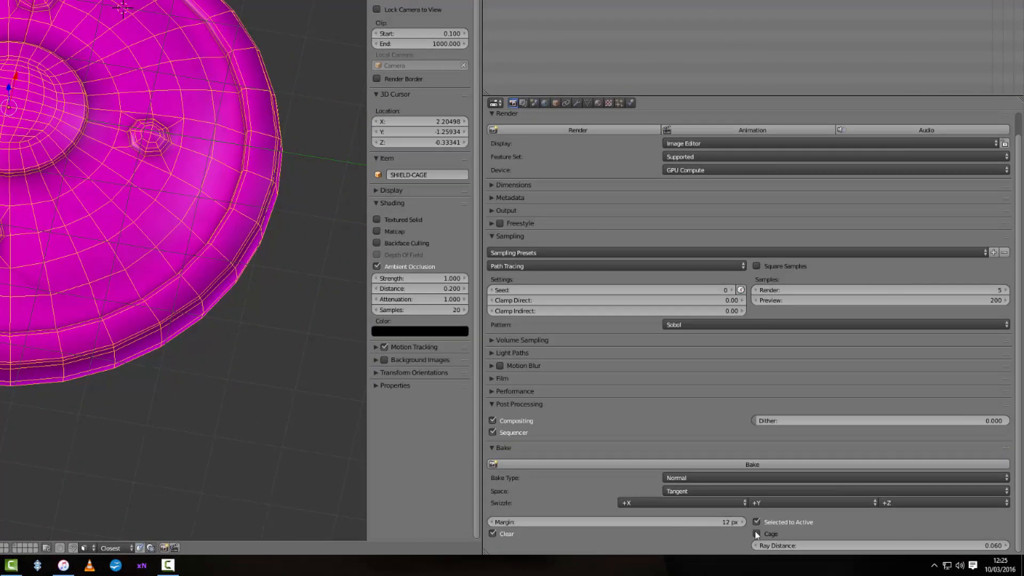
left_click(756, 534)
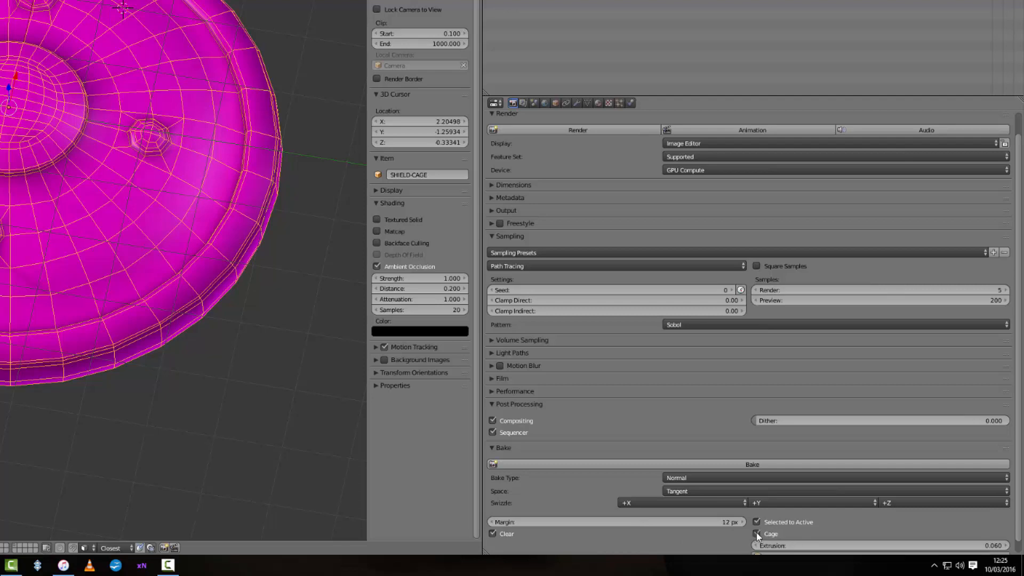
scroll(759, 535, "down", 1)
left_click(758, 545)
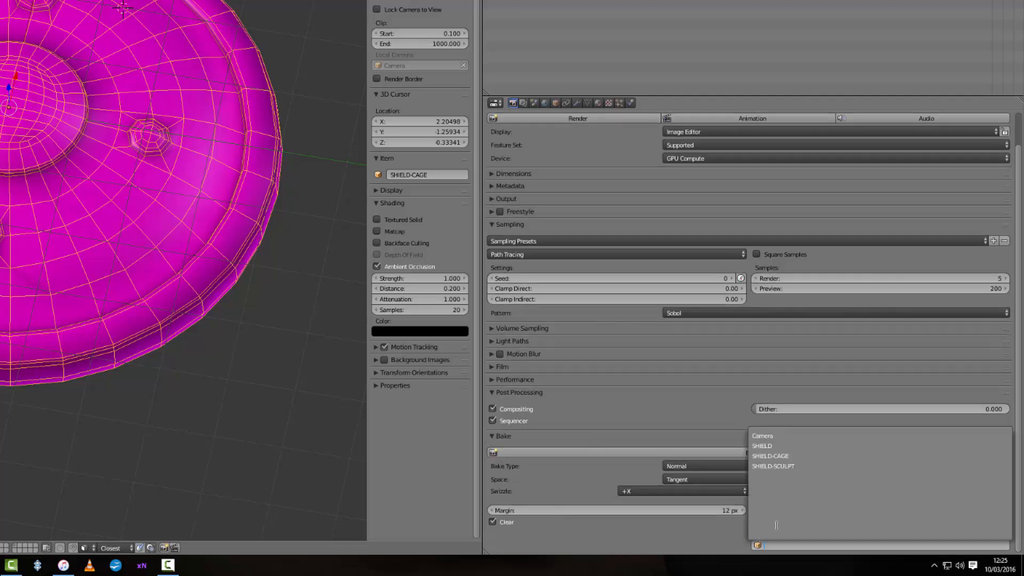
left_click(807, 456)
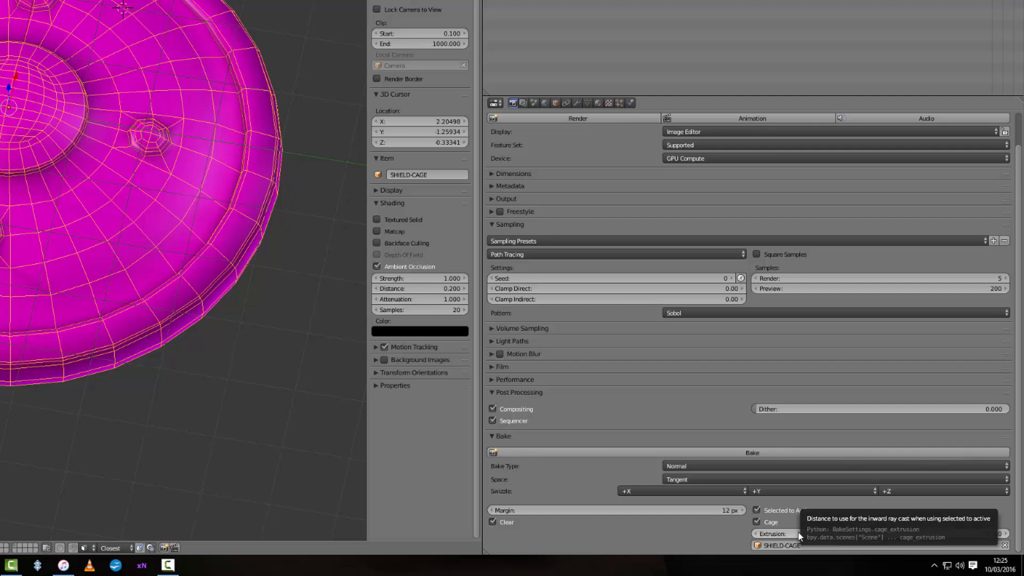
Inspect the overlapping meshes in wireframe and hide the cage object
scroll(64, 317, "up", 2)
middle_click_drag(64, 322, 1, 234)
middle_click_drag(80, 162, 266, 298)
scroll(116, 261, "up", 2)
key("z")
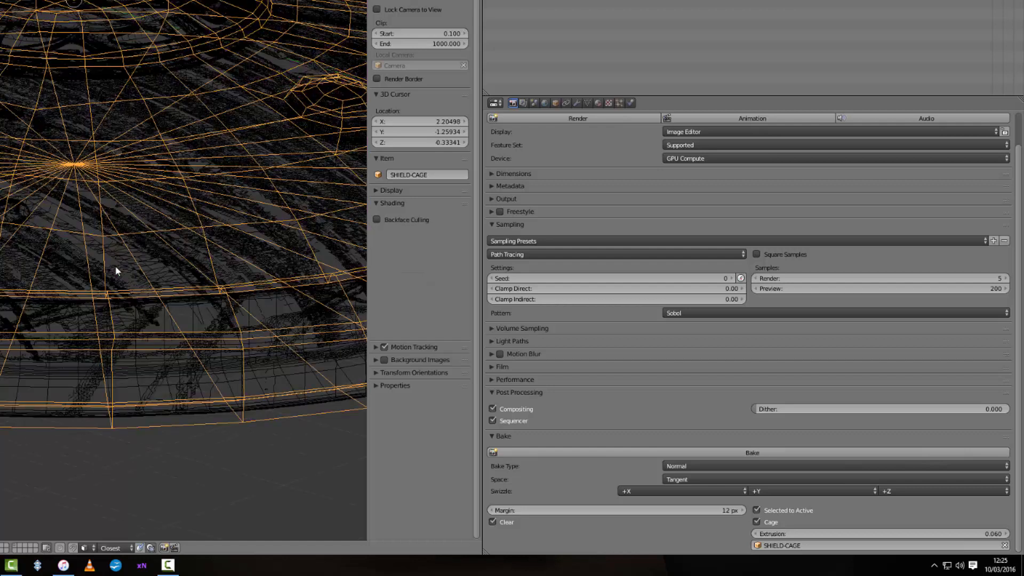
scroll(128, 309, "down", 3)
key("h")
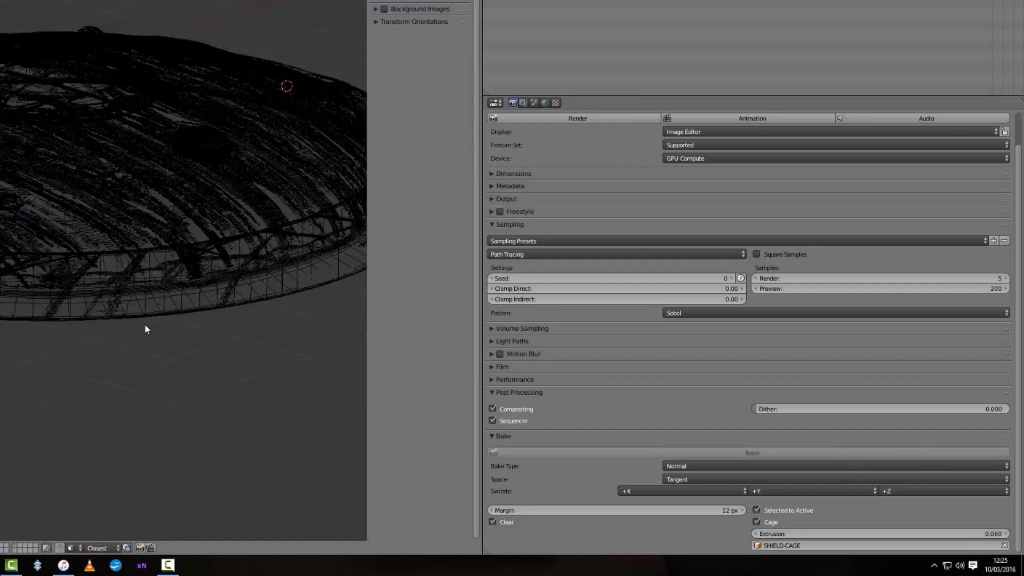
Return to solid shading and examine how the sculpt overlaps the low-poly shield from the side and above
key("a")
key("z")
scroll(177, 291, "up", 2)
middle_click_drag(177, 291, 91, 139)
scroll(200, 274, "up", 3)
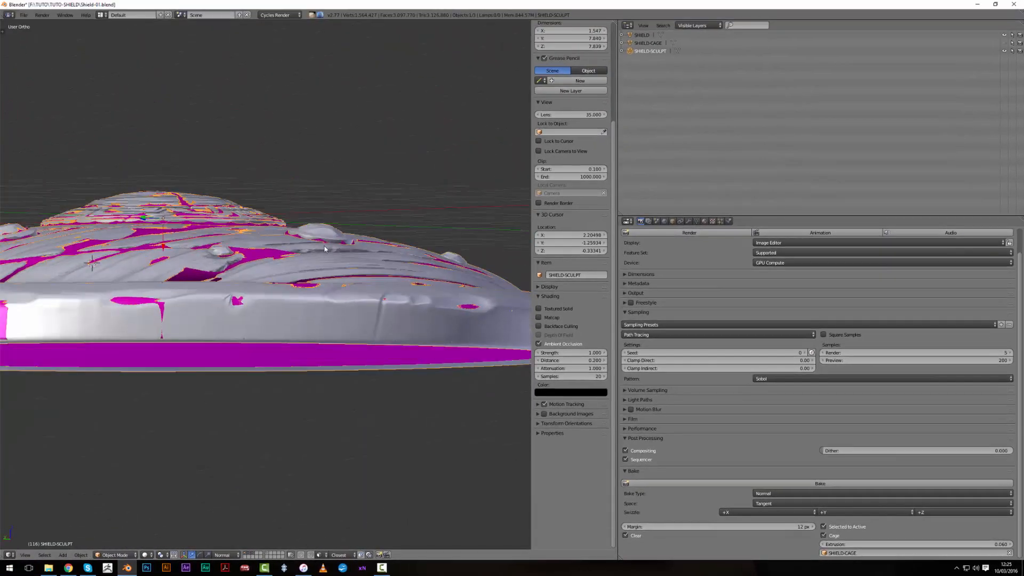
middle_click_drag(324, 248, 449, 312)
scroll(415, 316, "down", 2)
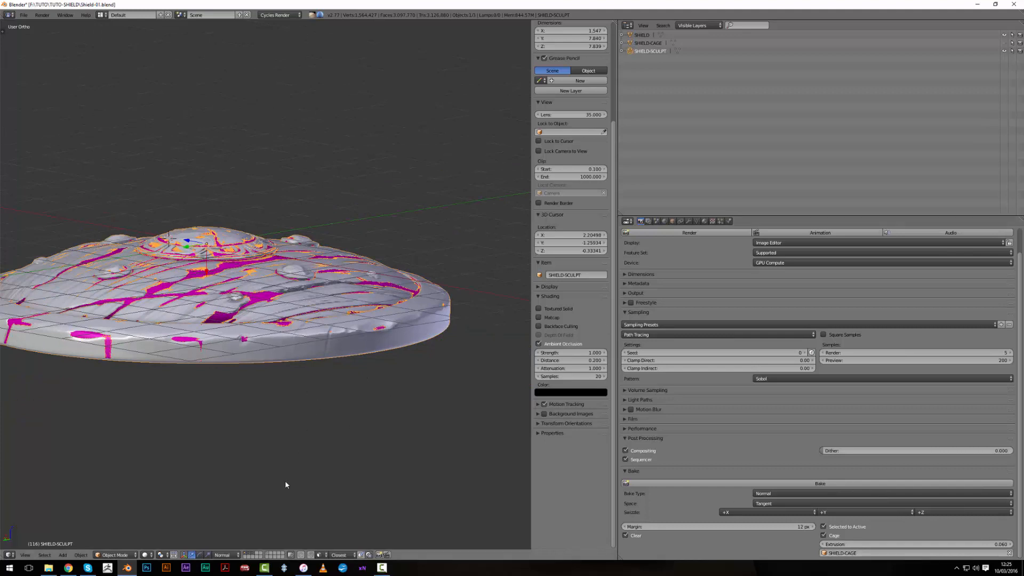
middle_click_drag(283, 491, 235, 308)
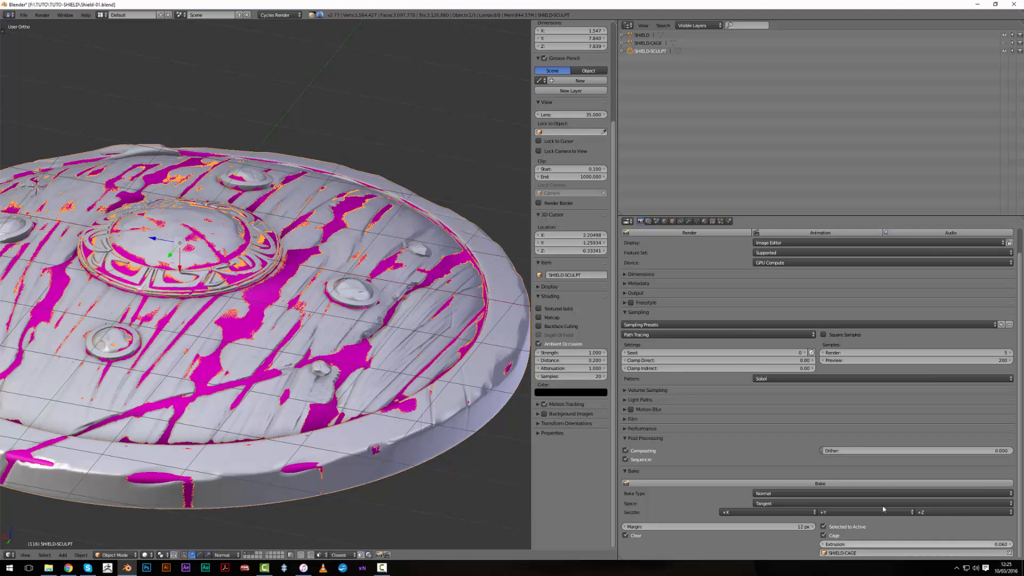
Add the low-poly SHIELD to the sculpt selection as the active object and bake the normal map
scroll(295, 393, "down", 5)
middle_click_drag(295, 393, 272, 534)
scroll(292, 425, "up", 3)
scroll(269, 479, "down", 2)
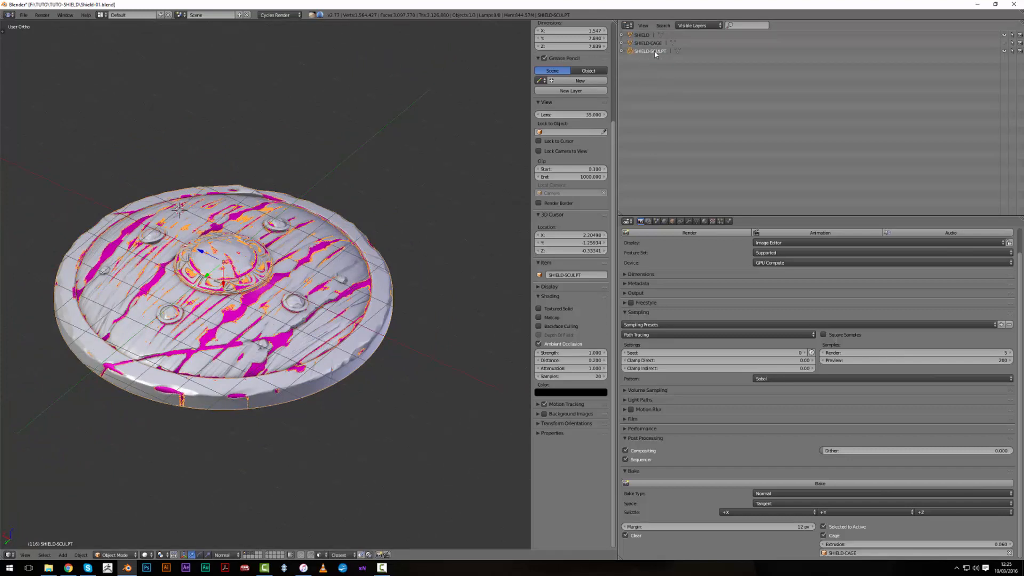
left_click(642, 35, "ctrl")
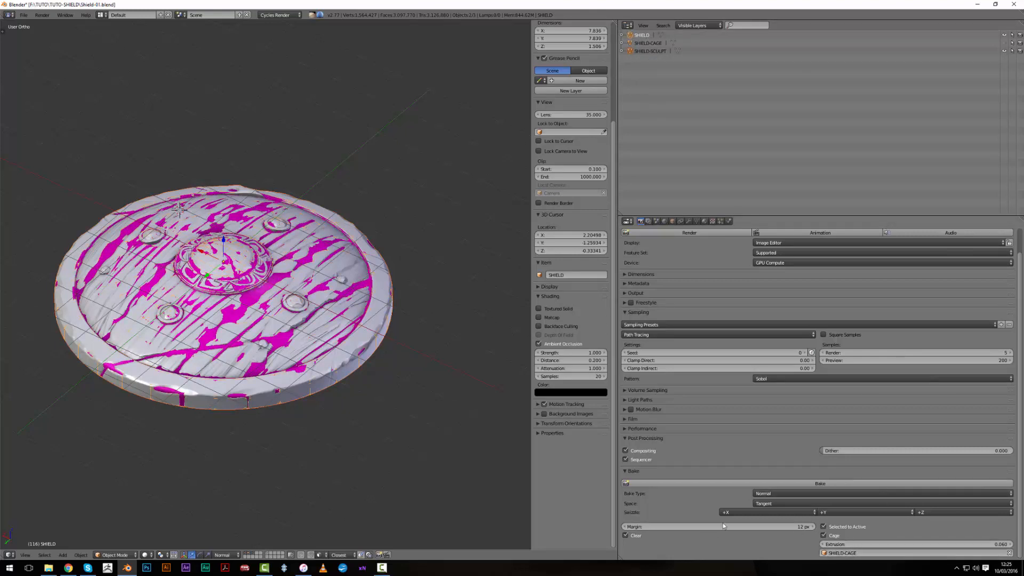
left_click(809, 486)
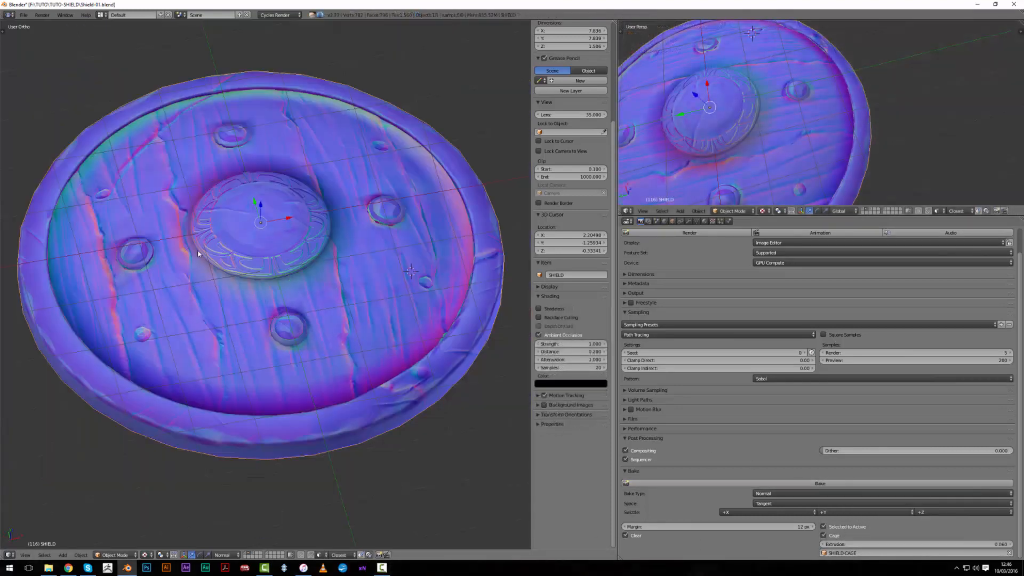
Examine the baked normals around the shield's studs, checking them against the mesh edges in Edit Mode
middle_click_drag(213, 254, 333, 314)
scroll(280, 350, "up", 1)
scroll(344, 306, "up", 4)
middle_click_drag(366, 272, 284, 391, "shift")
scroll(283, 391, "up", 2)
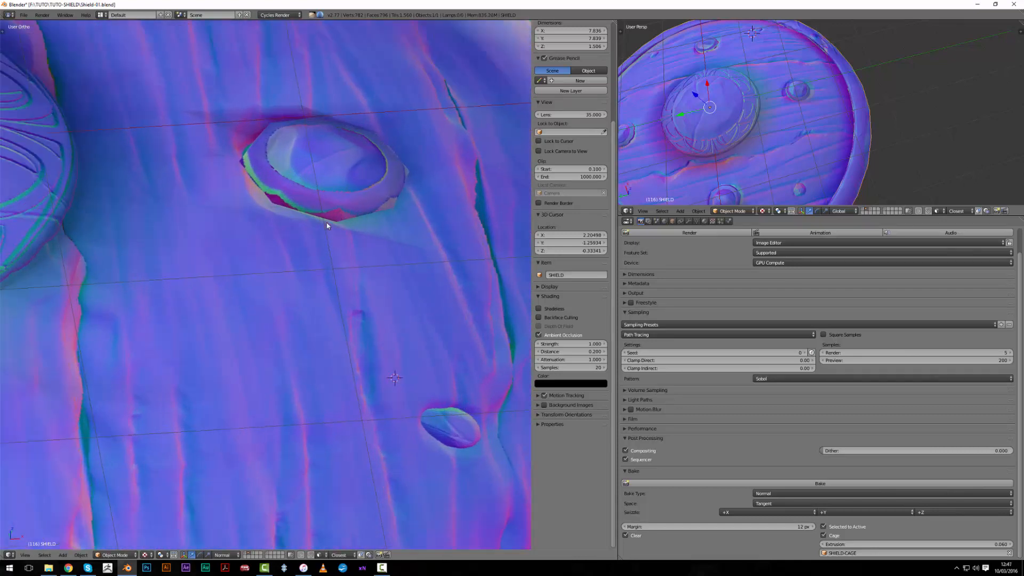
key("Tab")
scroll(327, 222, "up", 3)
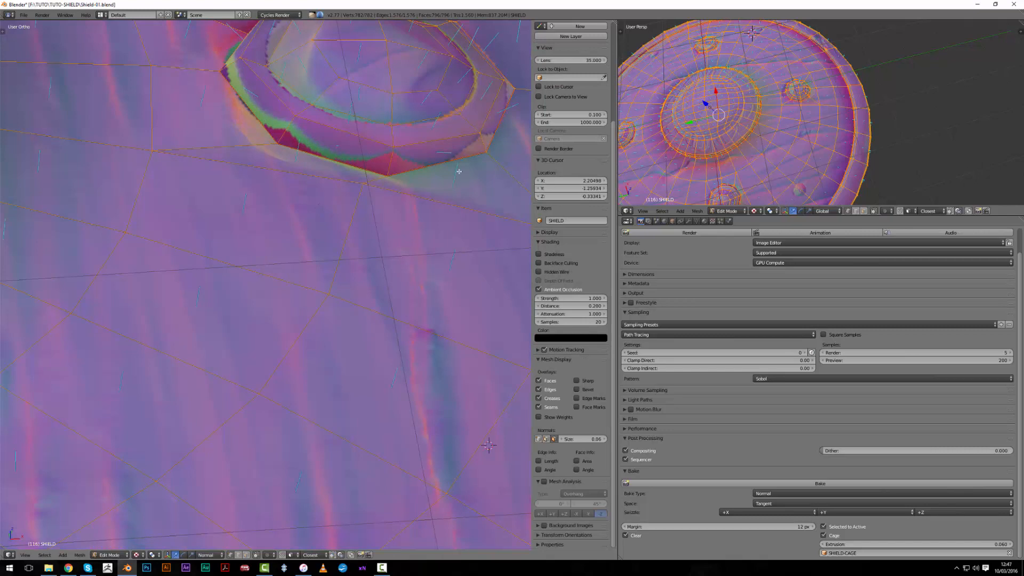
scroll(459, 172, "down", 3)
middle_click_drag(453, 197, 414, 245)
scroll(413, 245, "down", 4)
middle_click_drag(410, 354, 380, 373, "shift")
scroll(281, 361, "up", 3)
scroll(328, 349, "down", 6)
key("Tab")
Widen the main 3D view and examine the baked normal map across the whole shield
scroll(253, 342, "down", 3)
middle_click_drag(253, 342, 334, 320)
scroll(296, 353, "up", 3)
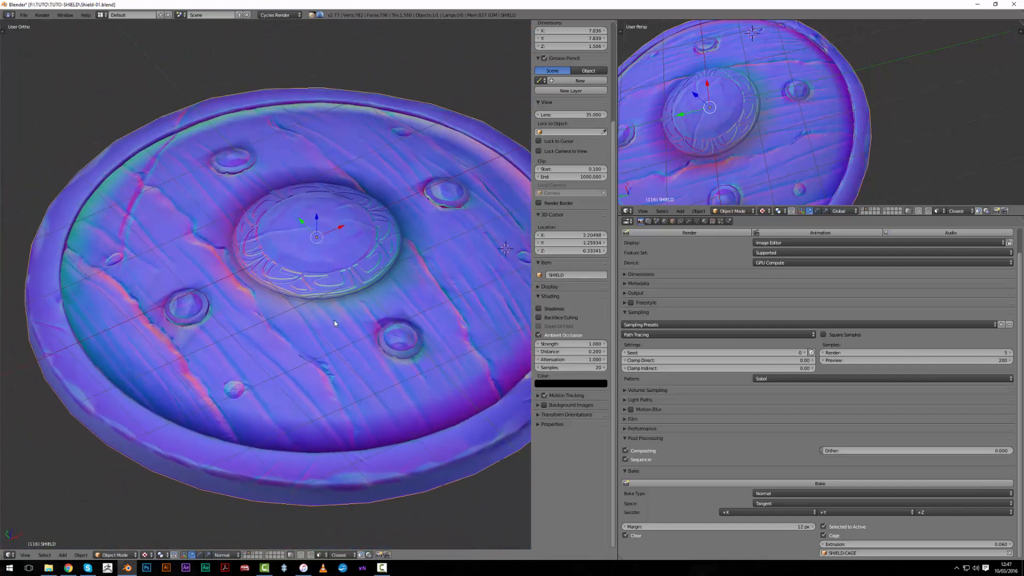
scroll(302, 324, "up", 3)
scroll(292, 313, "down", 2)
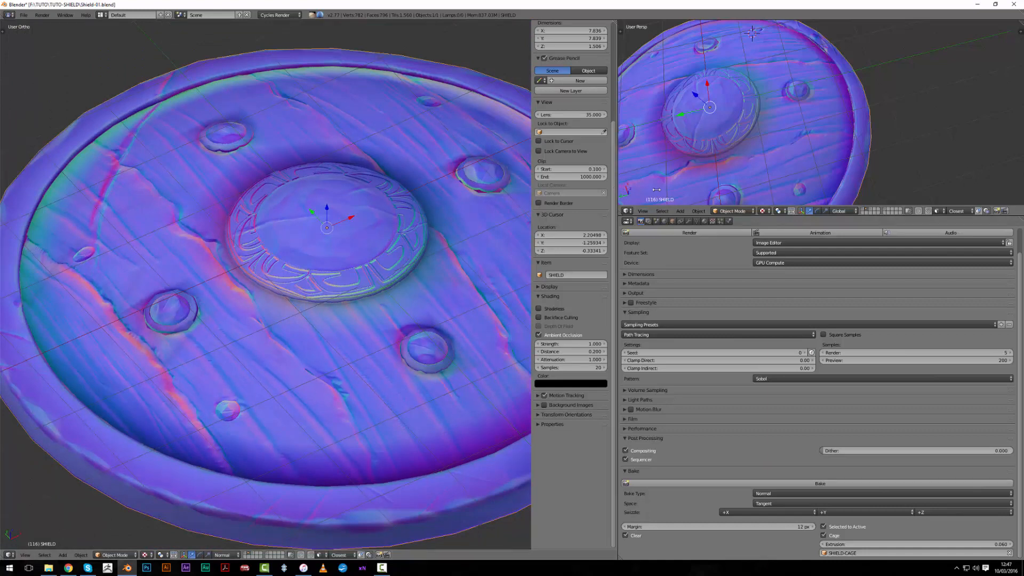
left_click_drag(657, 189, 686, 189)
scroll(409, 292, "down", 2)
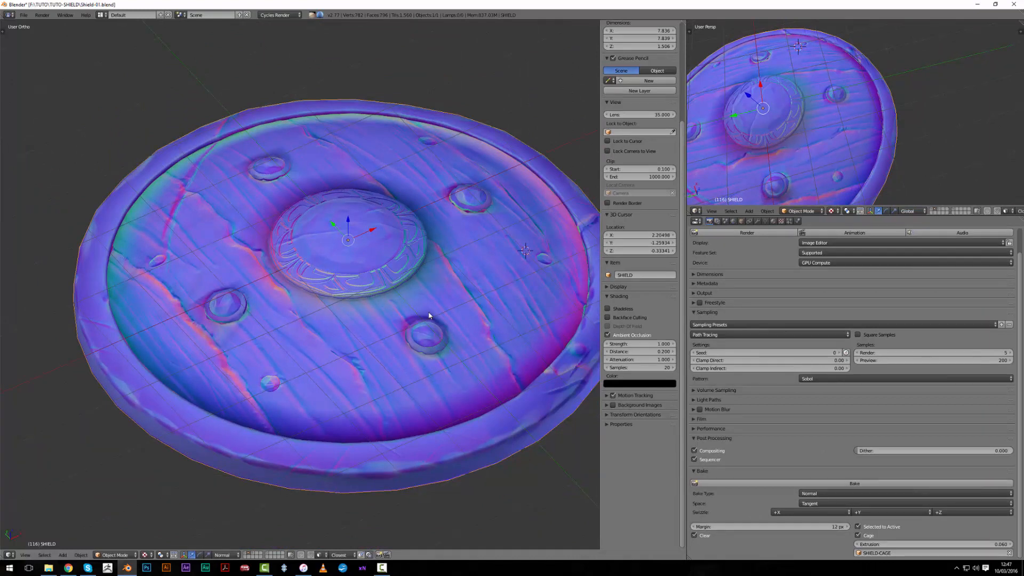
scroll(430, 315, "up", 2)
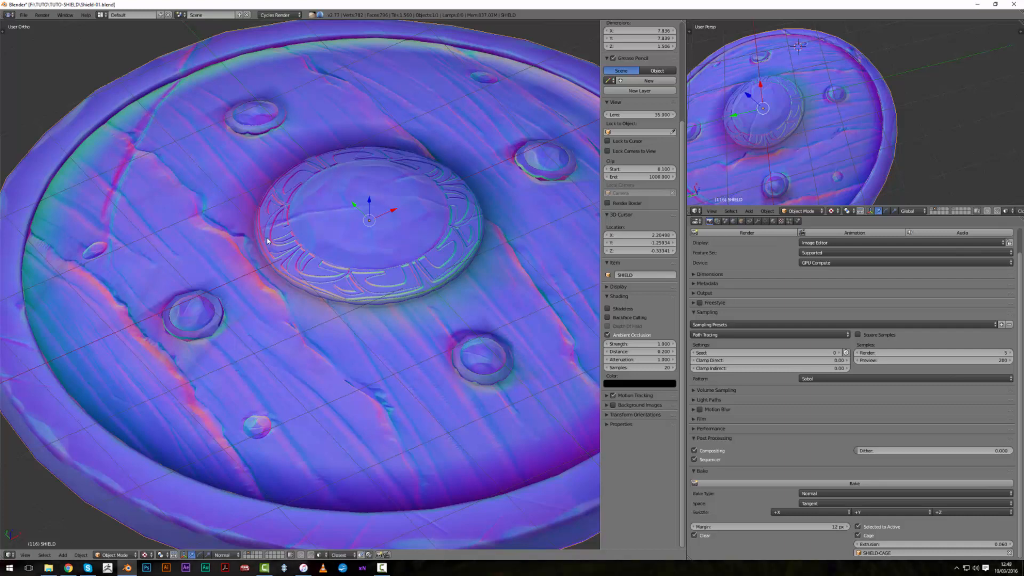
scroll(325, 246, "down", 3)
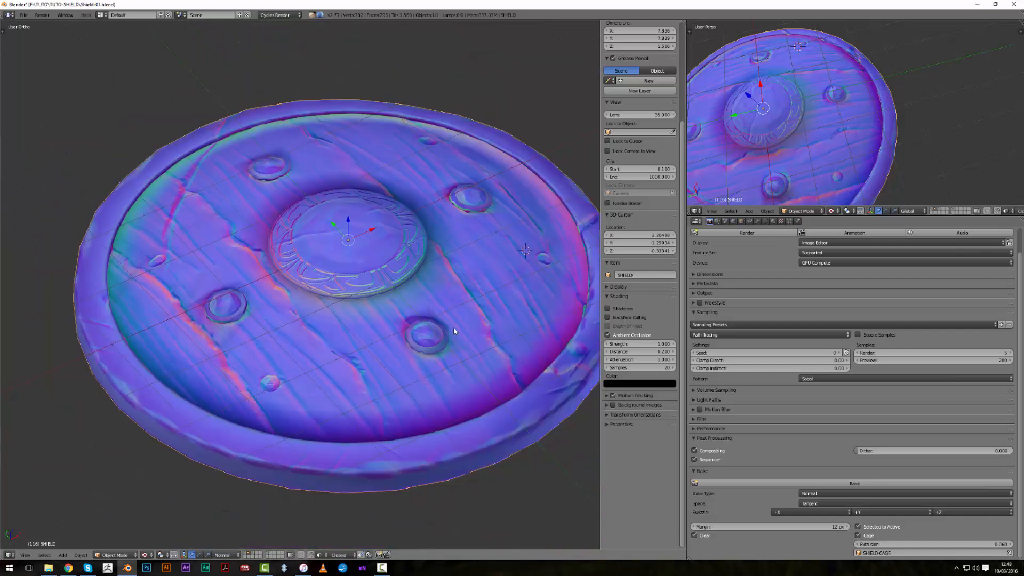
middle_click_drag(454, 330, 383, 320, "shift")
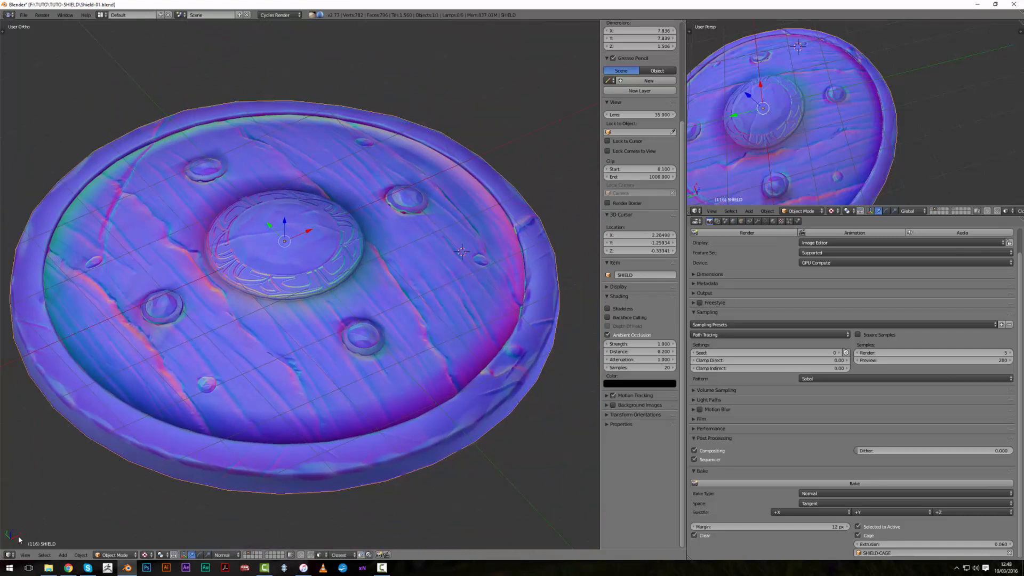
Display the baked normal map in the UV/Image Editor and save it as SHIELD-NORMALS.png in the SHIELD-MAPS folder
left_click(9, 555)
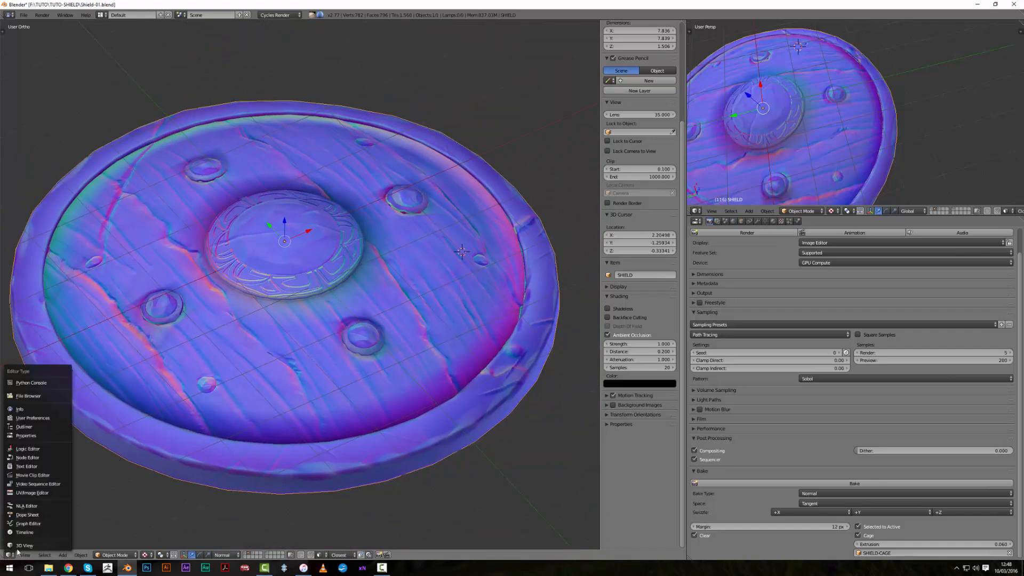
left_click(42, 493)
scroll(379, 384, "down", 5)
scroll(392, 278, "up", 3)
key("F3")
left_click(120, 46)
type("SHIEL")
type("D-NORMALS.png")
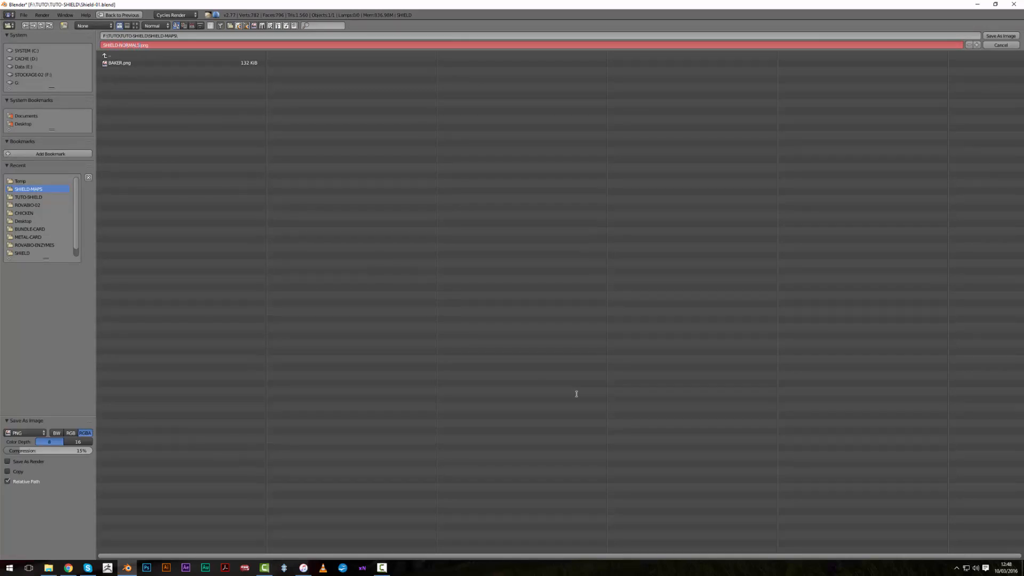
key("Return")
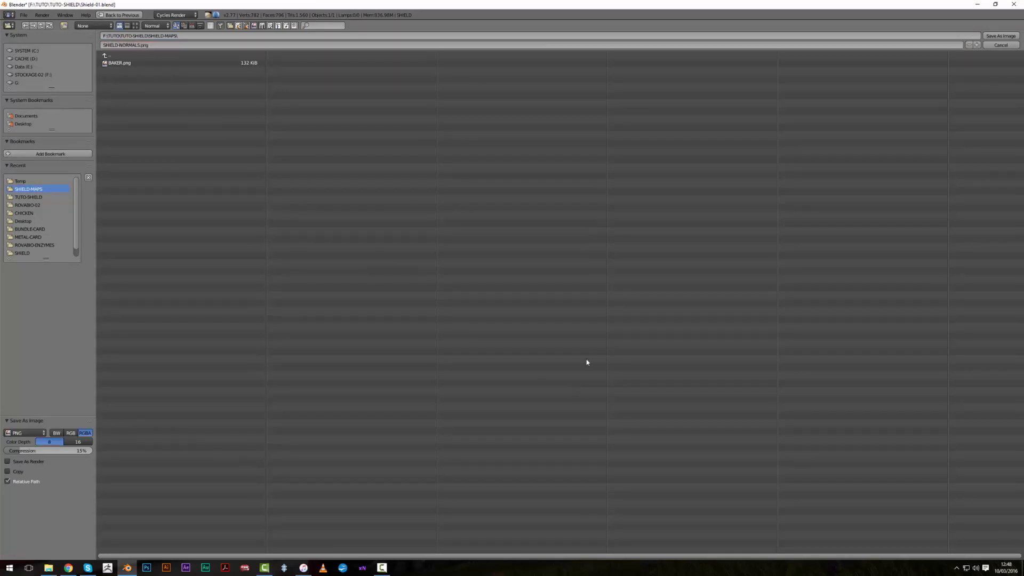
left_click(1002, 38)
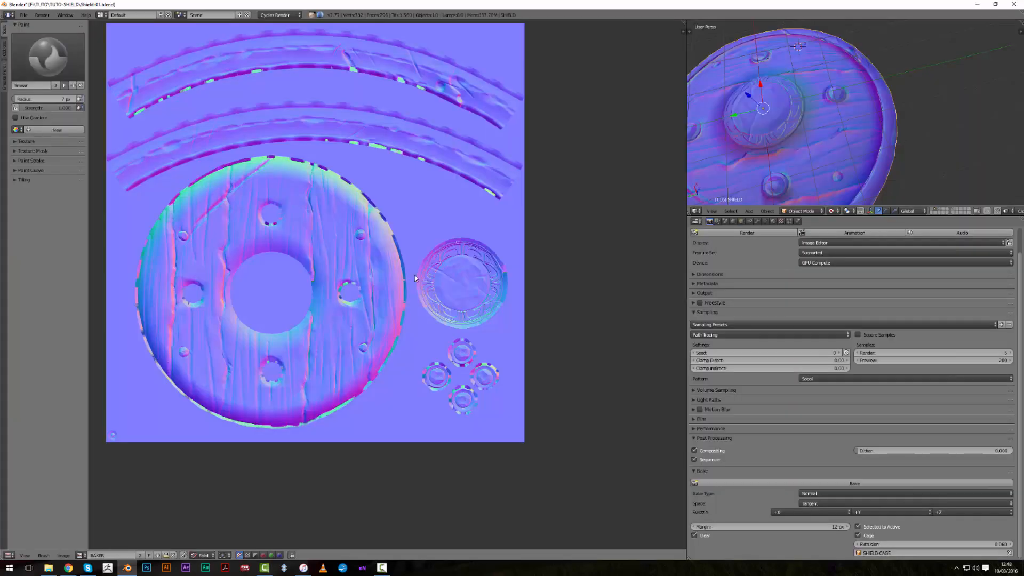
Switch the image editor area back to the 3D View and look over the shield
left_click(9, 555)
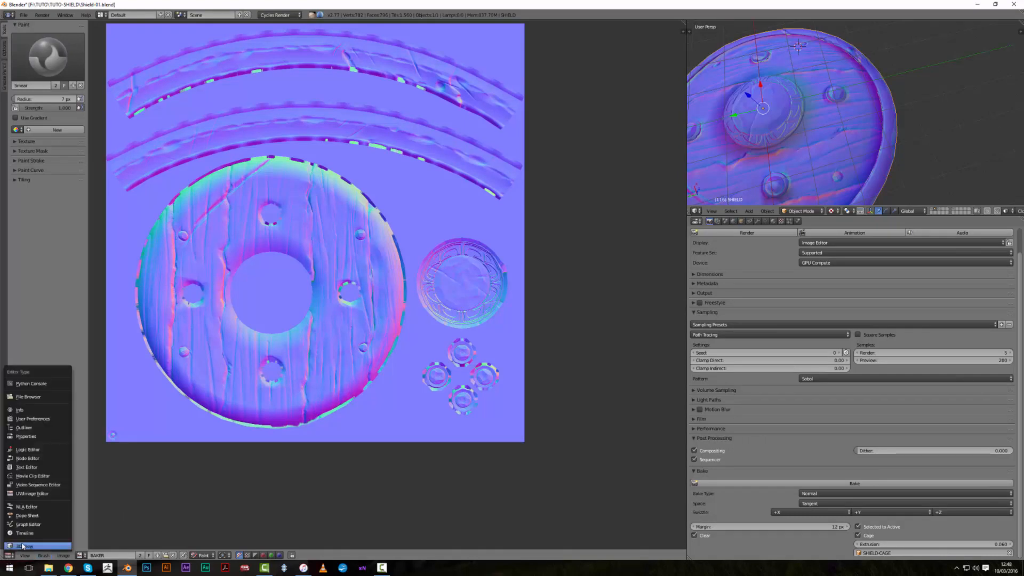
left_click(21, 546)
scroll(441, 377, "down", 2)
middle_click_drag(430, 359, 374, 342)
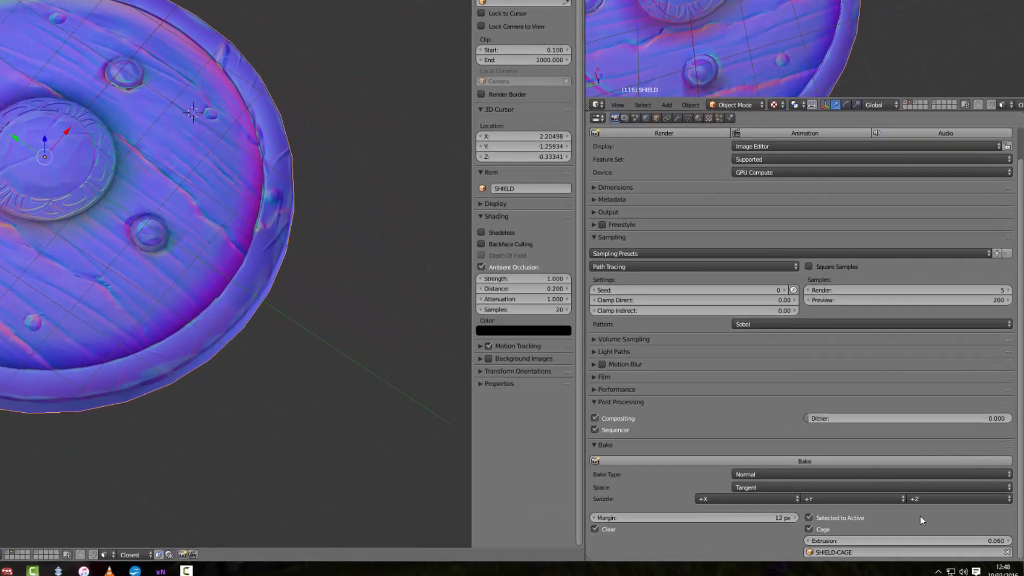
Set the bake type to Ambient Occlusion and the render samples to 500
left_click(778, 474)
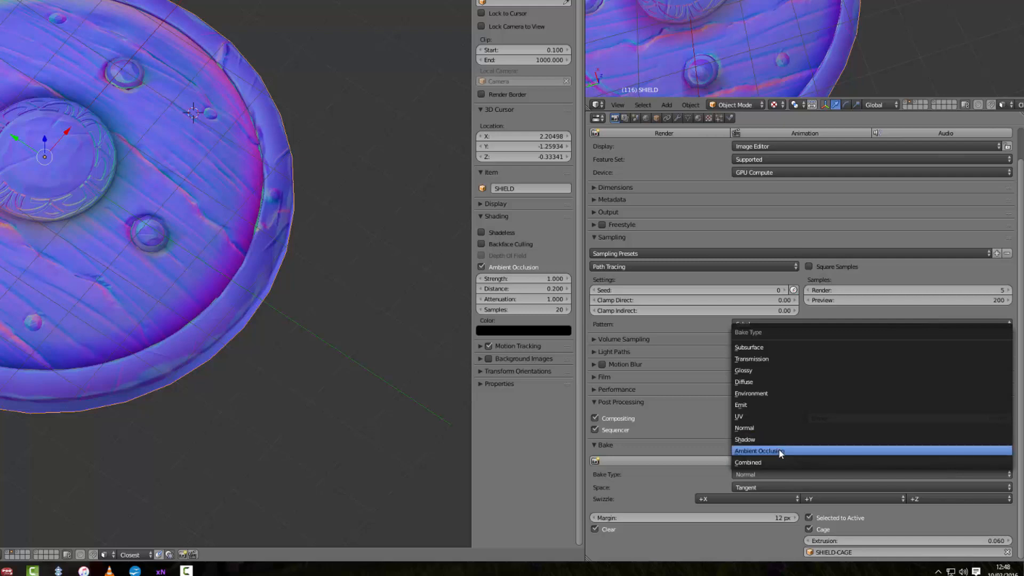
left_click(777, 451)
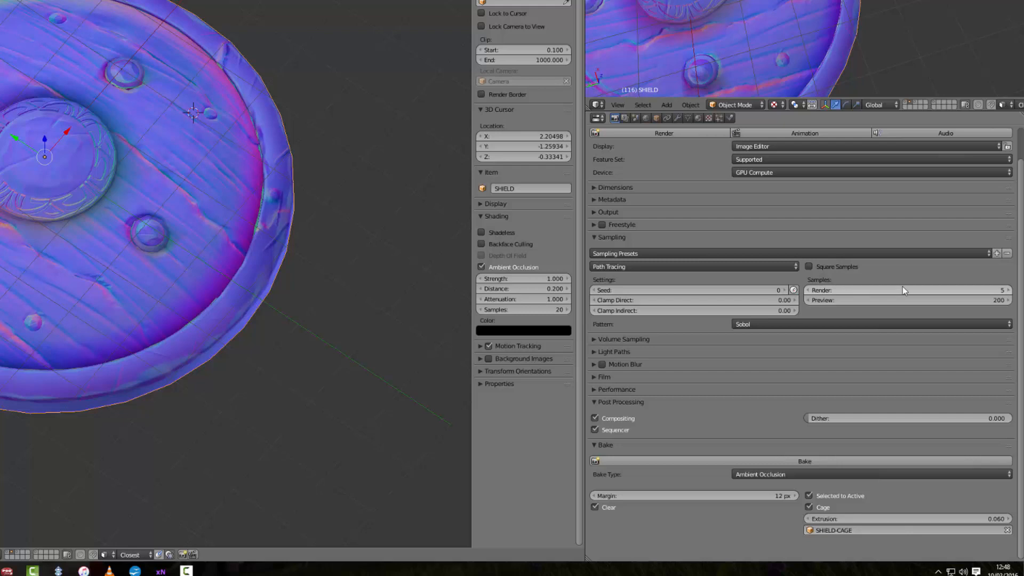
left_click(857, 292)
type("500")
key("Return")
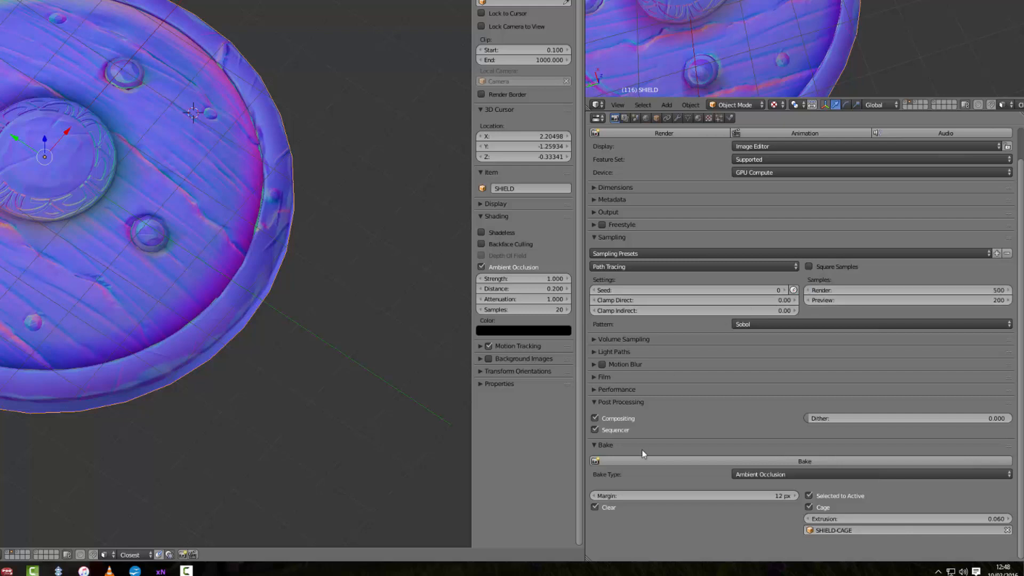
Open the Outliner, display the sculpt's layer 1, and select SHIELD-SCULPT plus SHIELD with SHIELD as the active object
left_click(596, 105)
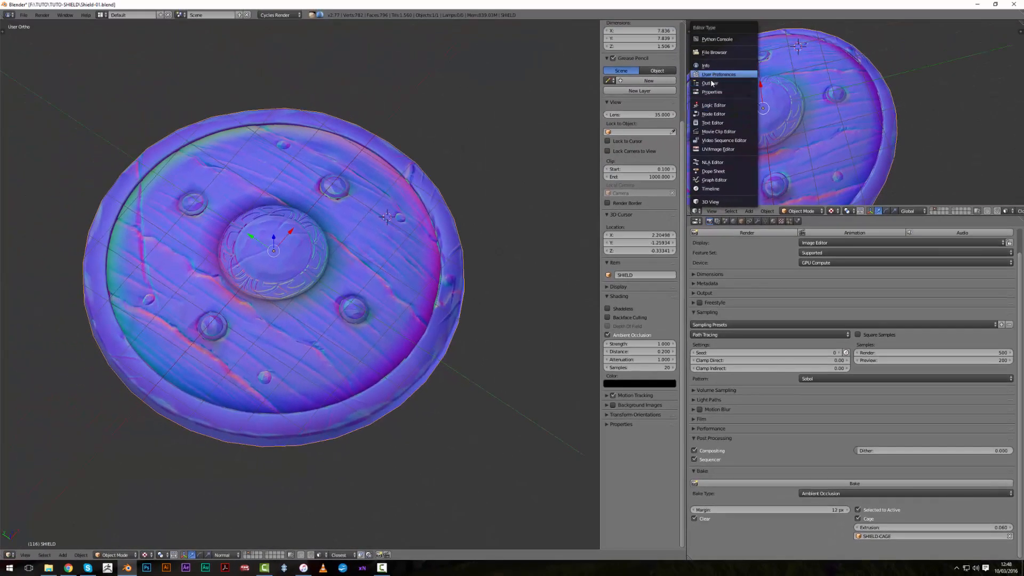
left_click(710, 84)
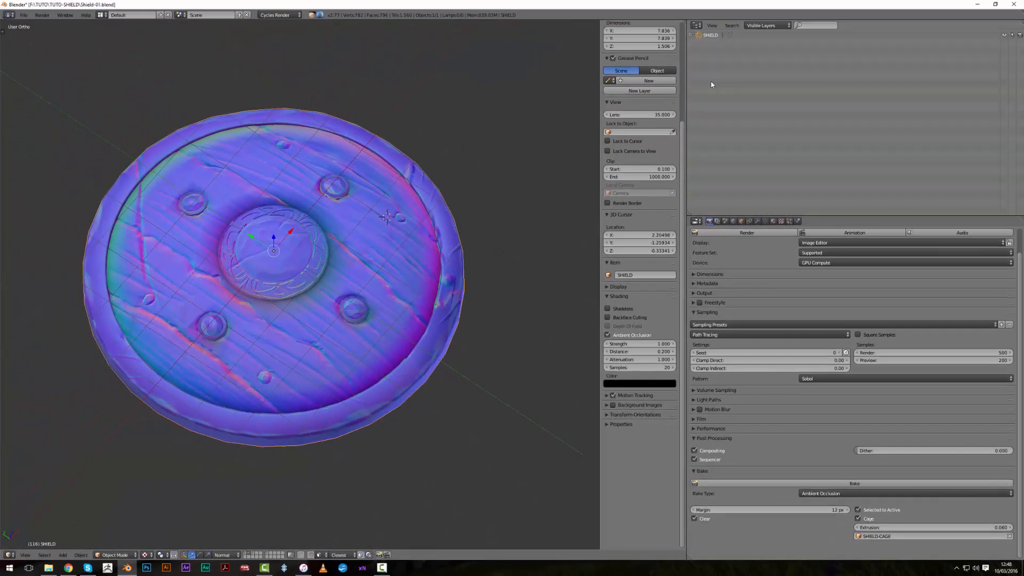
left_click(247, 555, "shift")
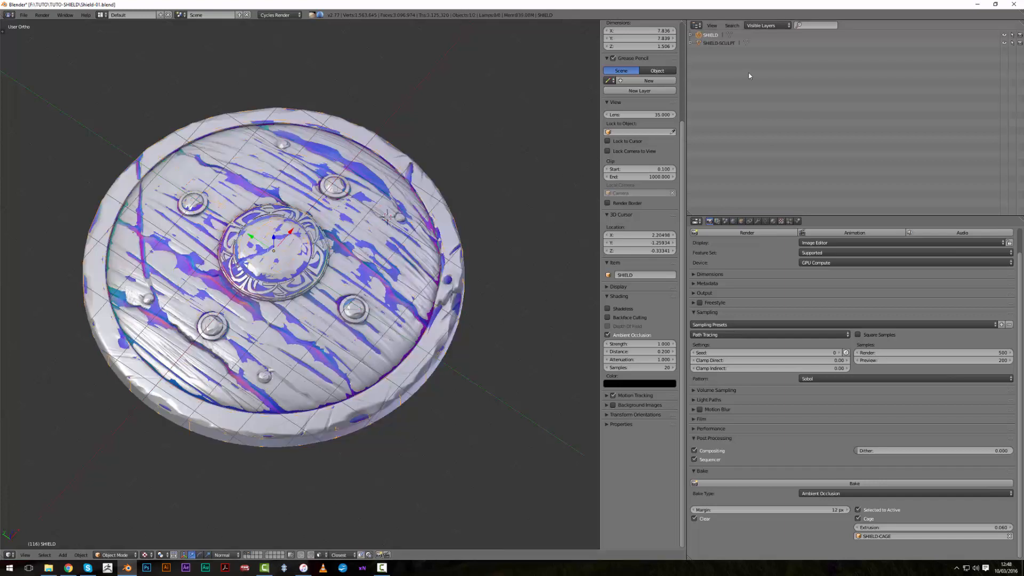
left_click(716, 43)
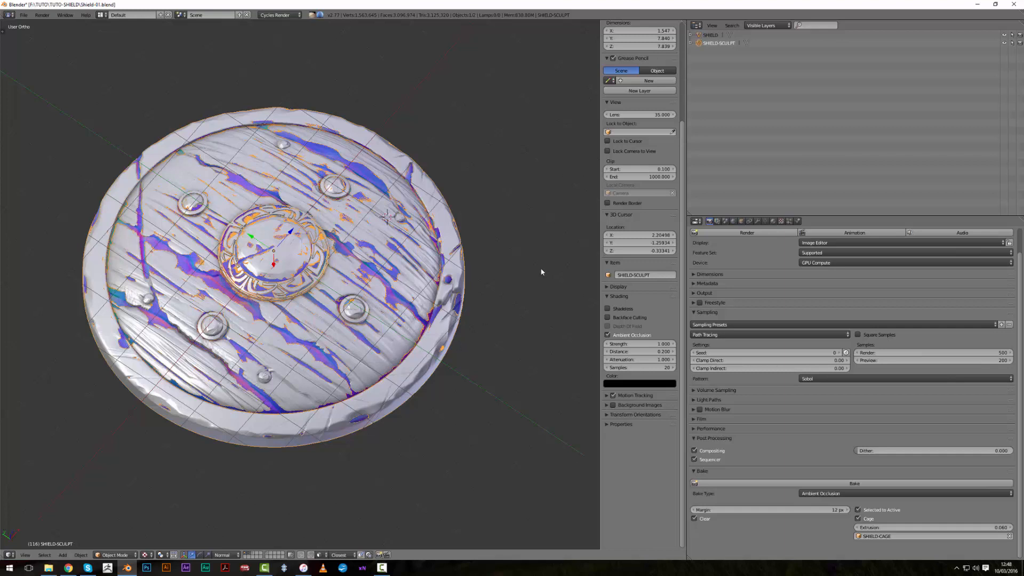
left_click(710, 35)
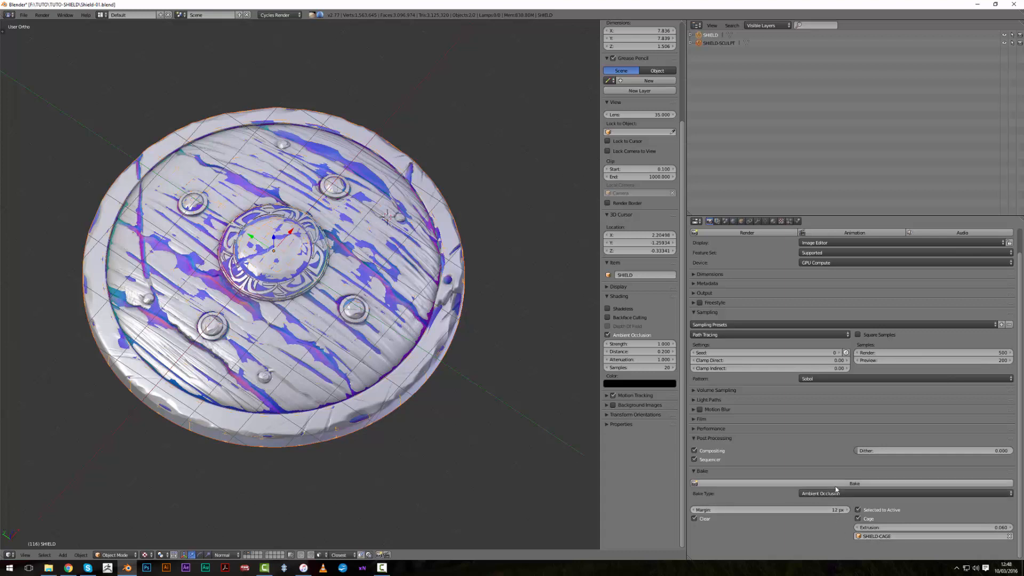
Save over the existing Shield-01.blend file and bake the ambient occlusion map
key("ctrl+s")
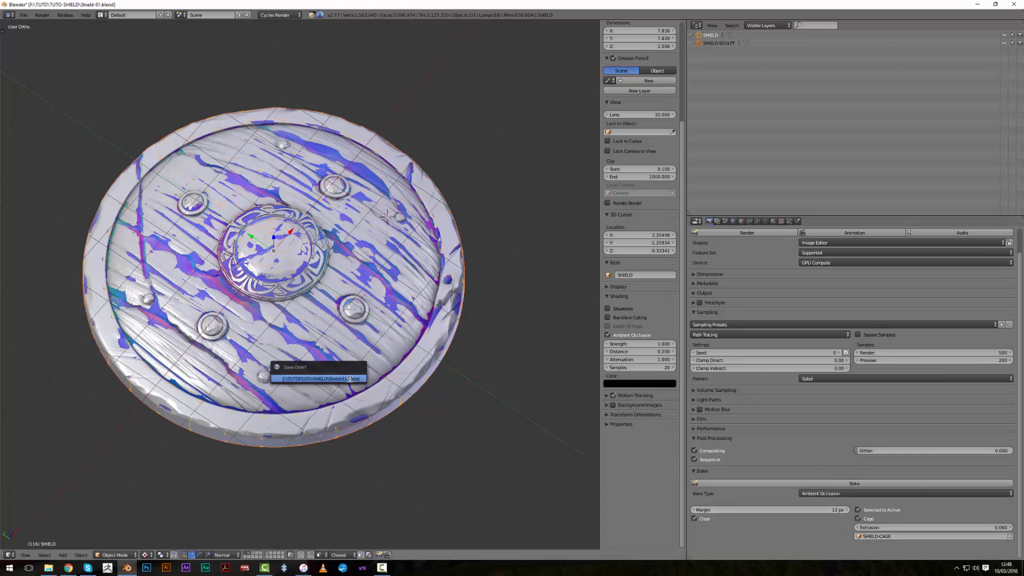
left_click(350, 379)
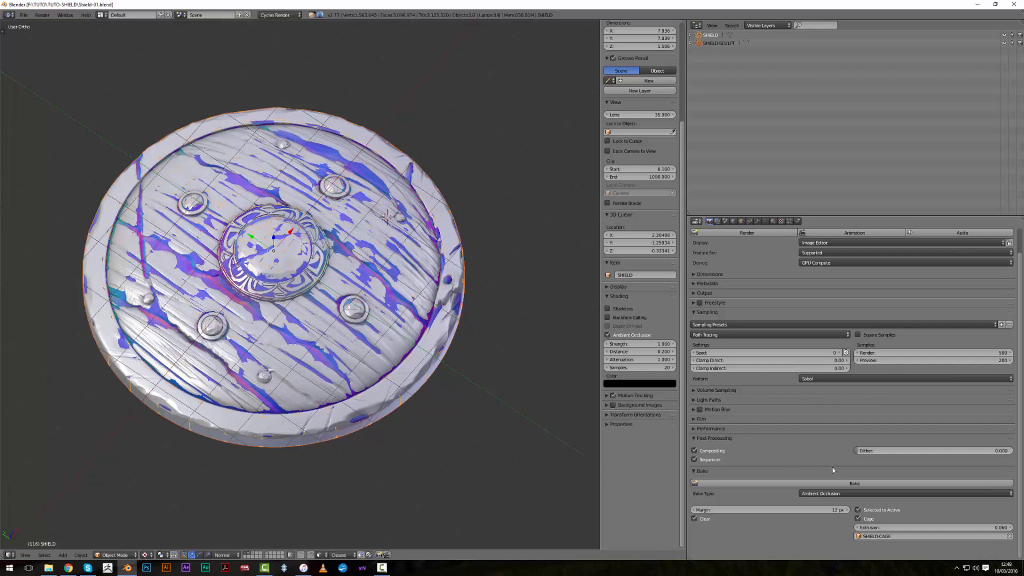
left_click(803, 484)
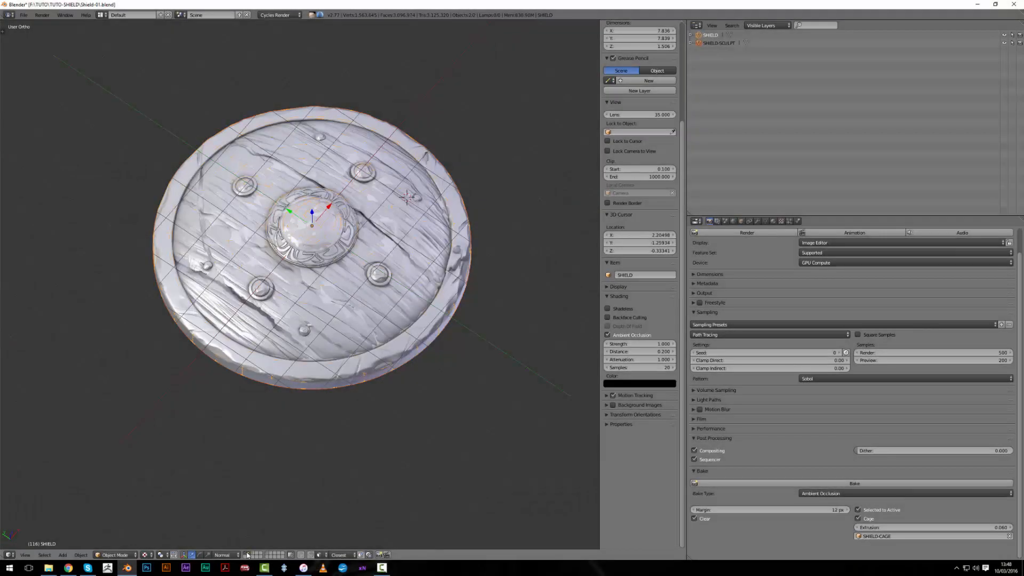
Hide the sculpt's layer and inspect the ambient occlusion bake on the low-poly shield
left_click(247, 556)
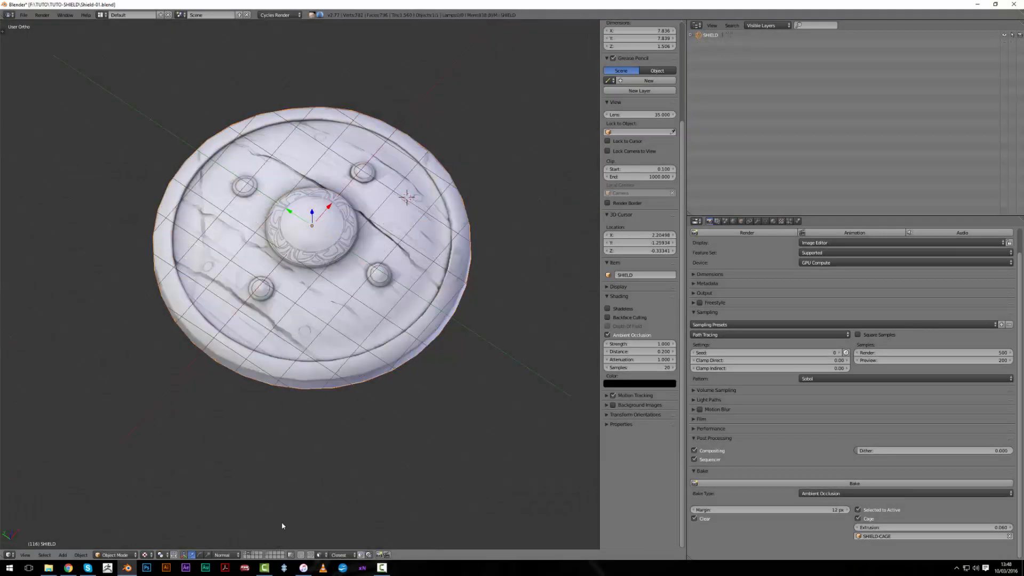
scroll(283, 526, "up", 3)
middle_click_drag(322, 507, 322, 433)
scroll(303, 446, "down", 2)
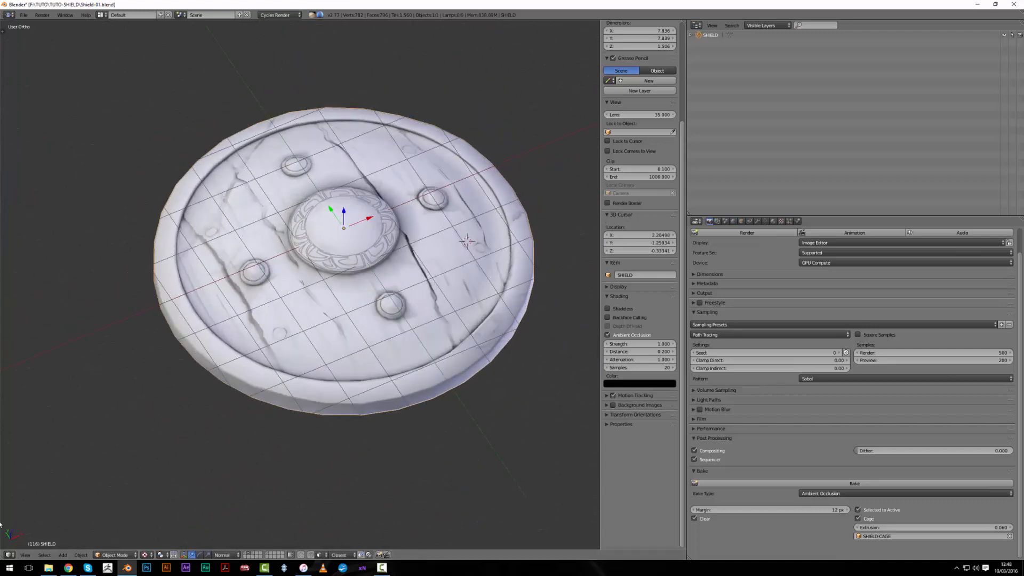
Save the baked ambient occlusion image as PNG in the SHIELD-MAPS folder, replacing NORMALS with AO in the proposed file name
left_click(9, 554)
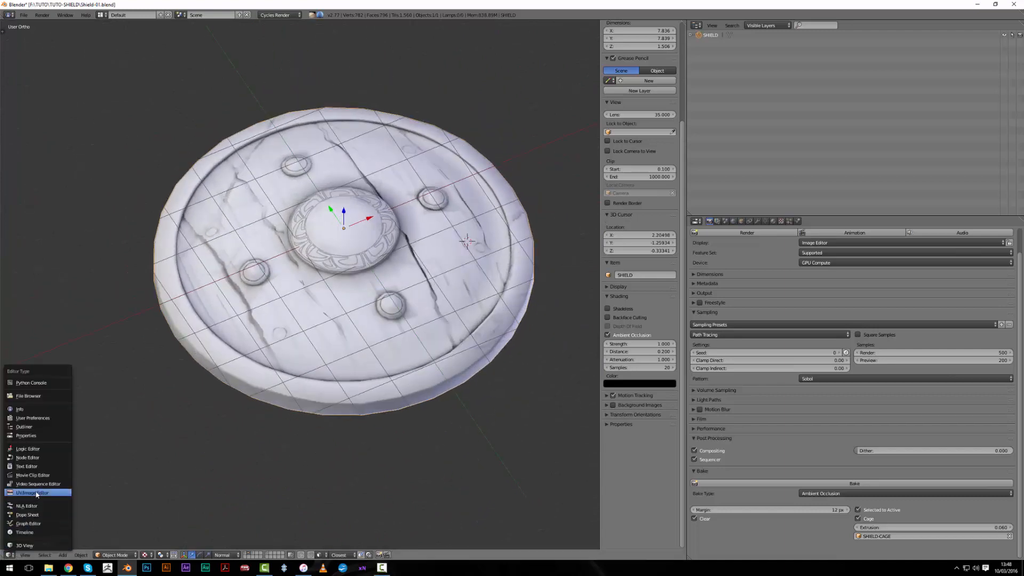
left_click(36, 493)
key("F3")
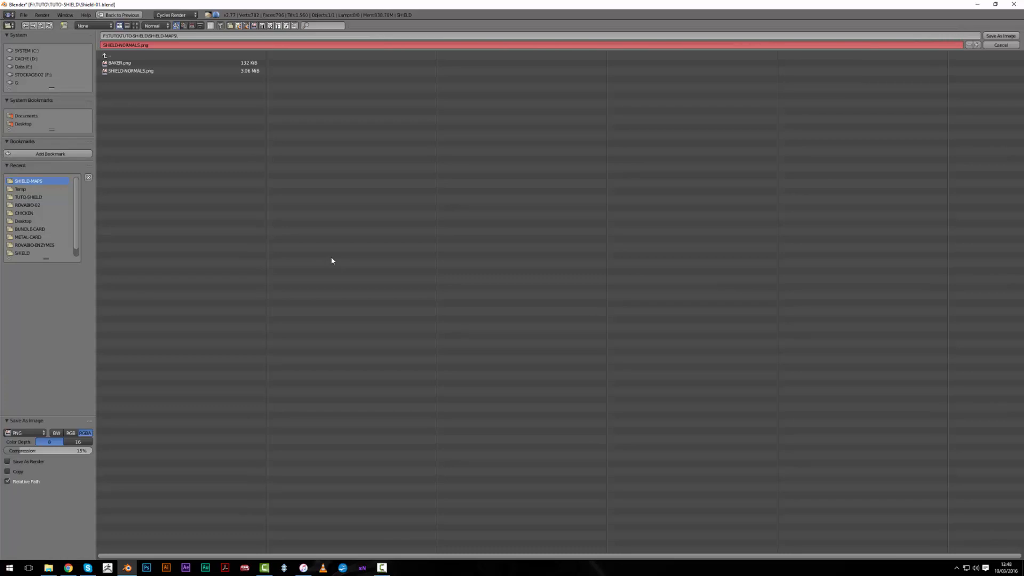
left_click(129, 44)
left_click_drag(120, 45, 250, 52)
type("AO")
key("Return")
left_click(1011, 36)
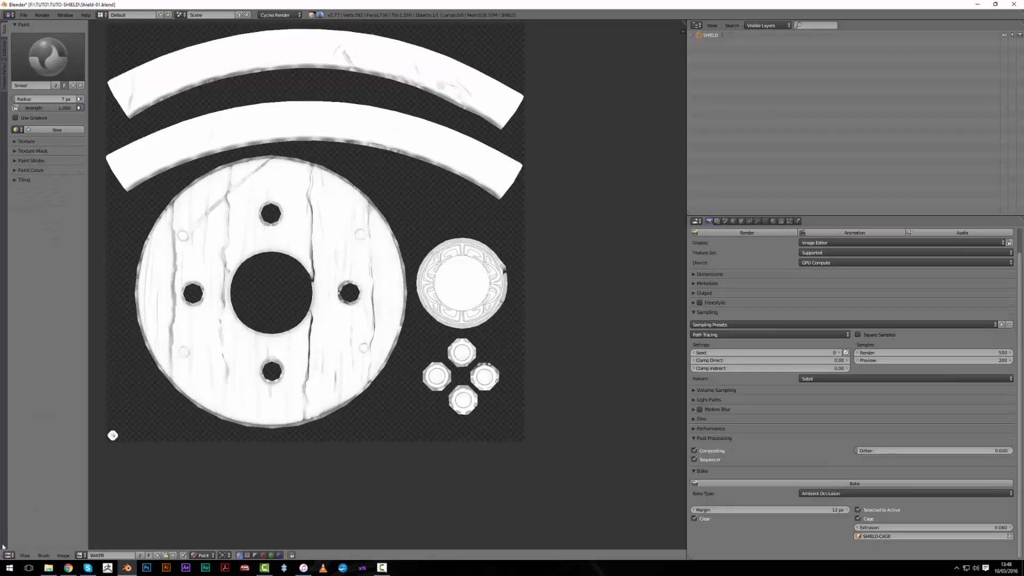
Return the main area to the 3D View, display the sculpt's layer, and select SHIELD-SCULPT
left_click(8, 555)
left_click(22, 546)
scroll(397, 366, "up", 6)
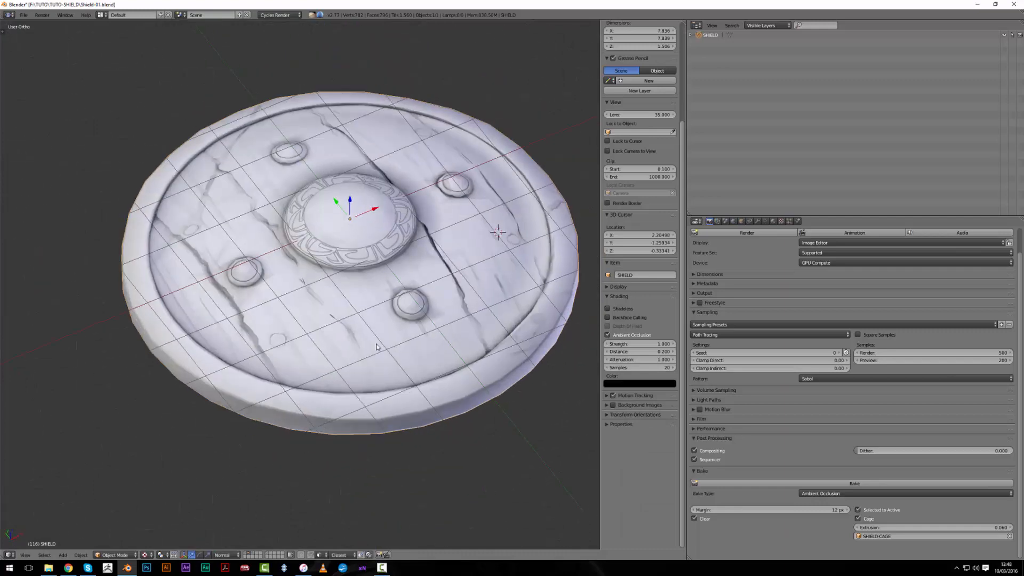
middle_click_drag(377, 348, 379, 342)
left_click(246, 553)
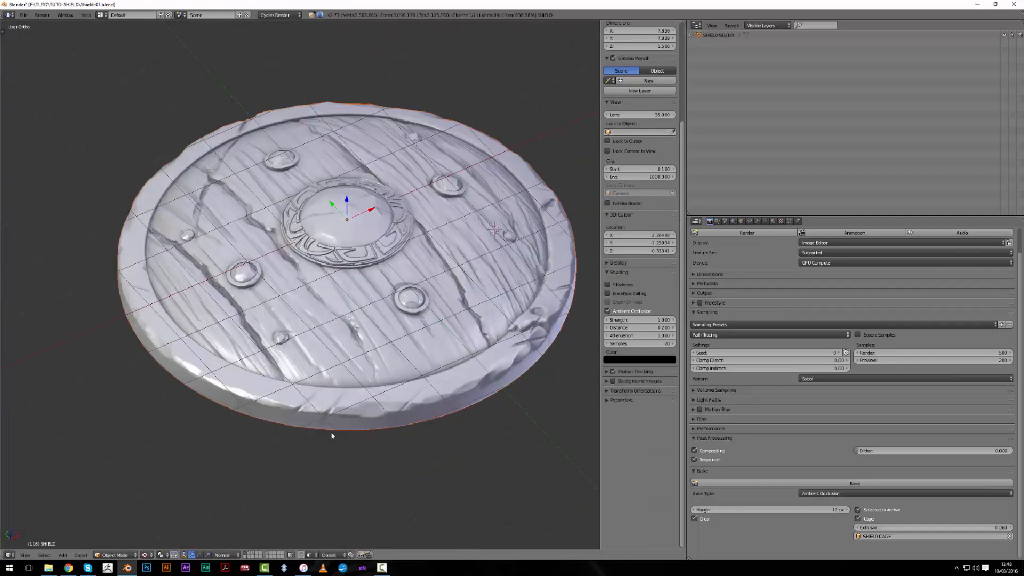
right_click(356, 400)
scroll(345, 428, "down", 1)
middle_click_drag(343, 426, 465, 157)
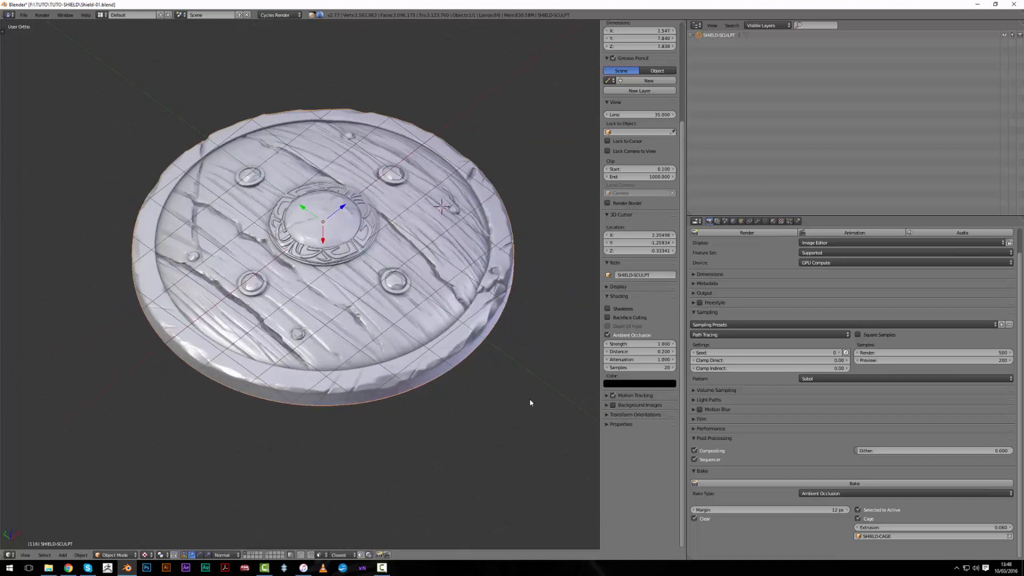
middle_click_drag(397, 178, 379, 177)
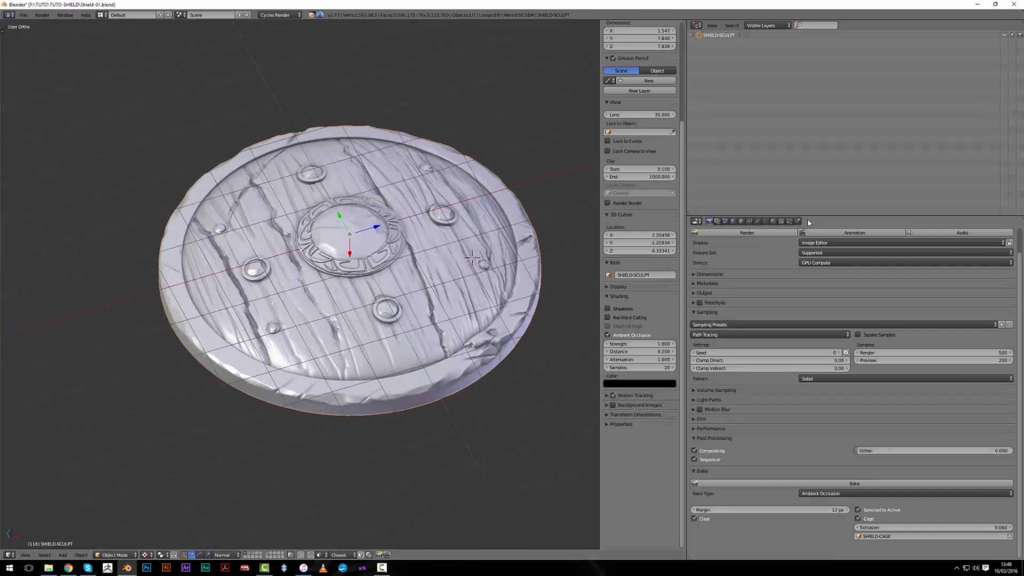
Create a new material named CAVITY on SHIELD-SCULPT
left_click(773, 221)
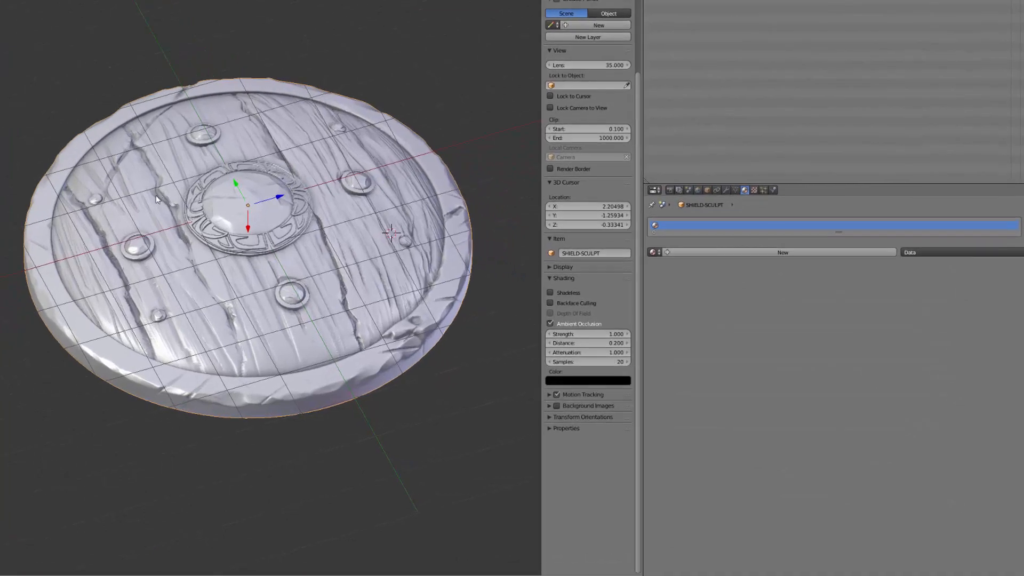
left_click(782, 253)
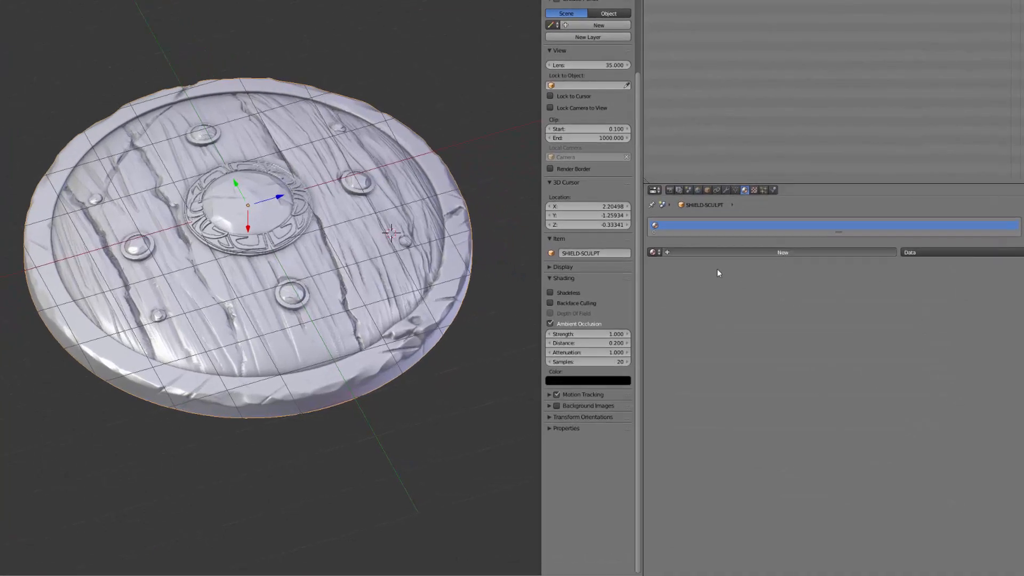
double_click(701, 254)
type("Cav")
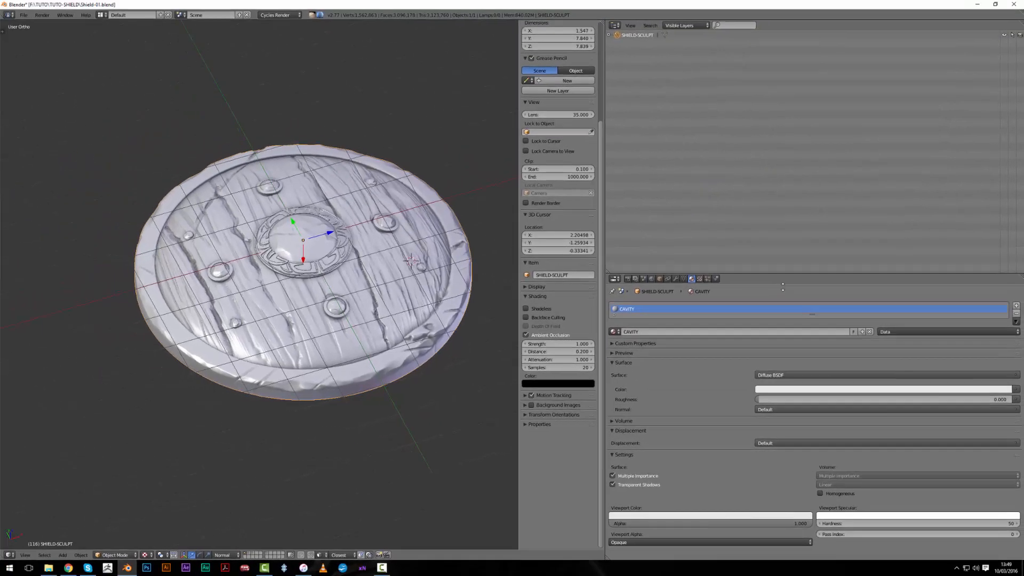
key("Return")
Replace the Outliner with a second 3D View looking through the camera
left_click(619, 25)
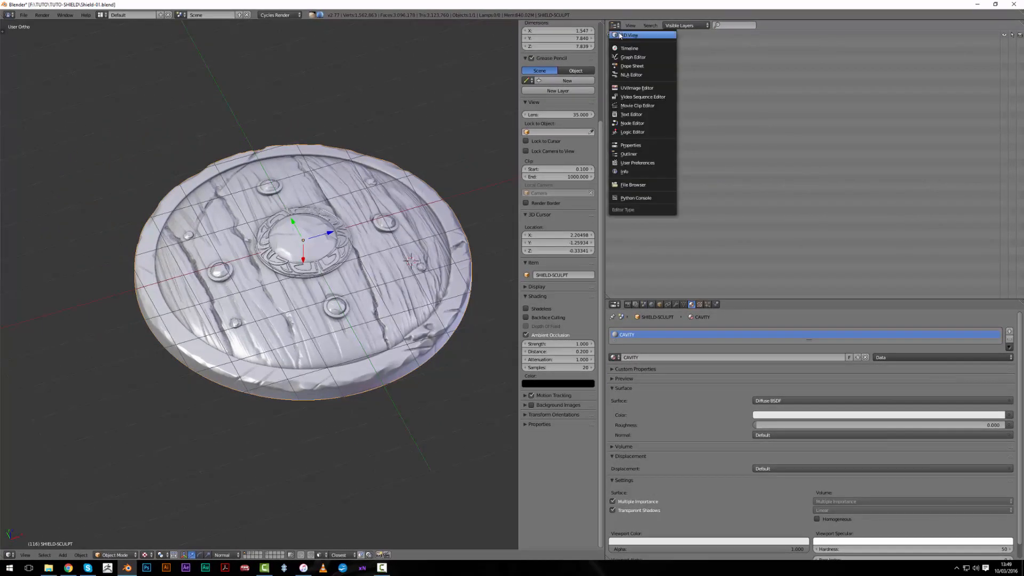
left_click(640, 33)
key("KP_0")
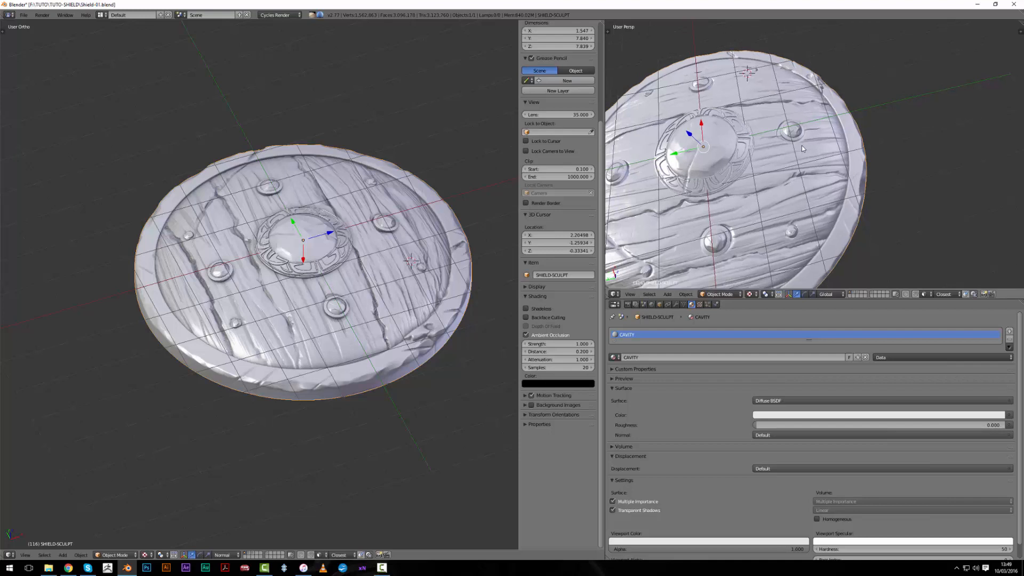
scroll(791, 204, "up", 2)
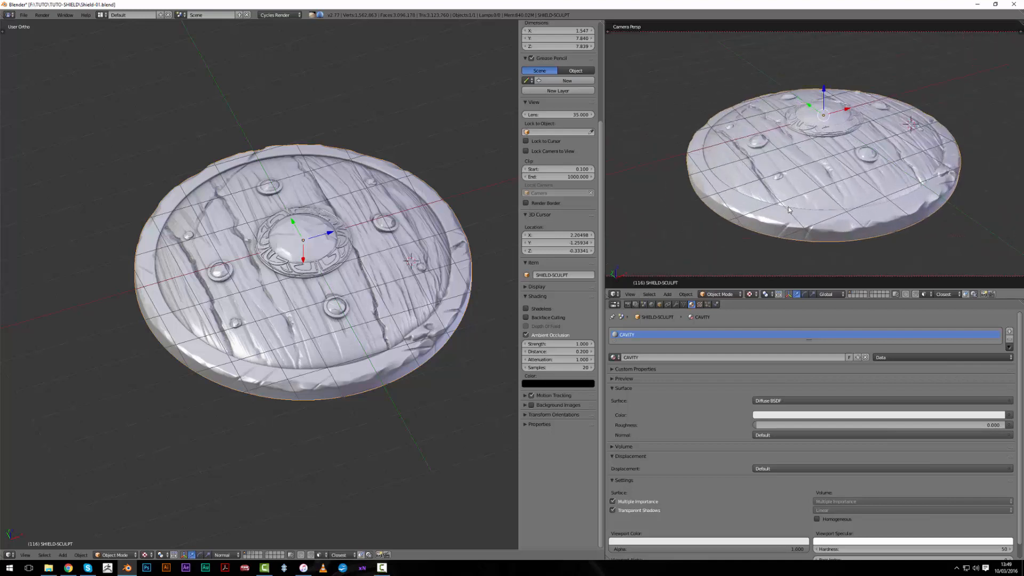
scroll(788, 196, "down", 2)
Draw a render border around most of the shield in the camera view and switch that view to rendered shading
key("shift+b")
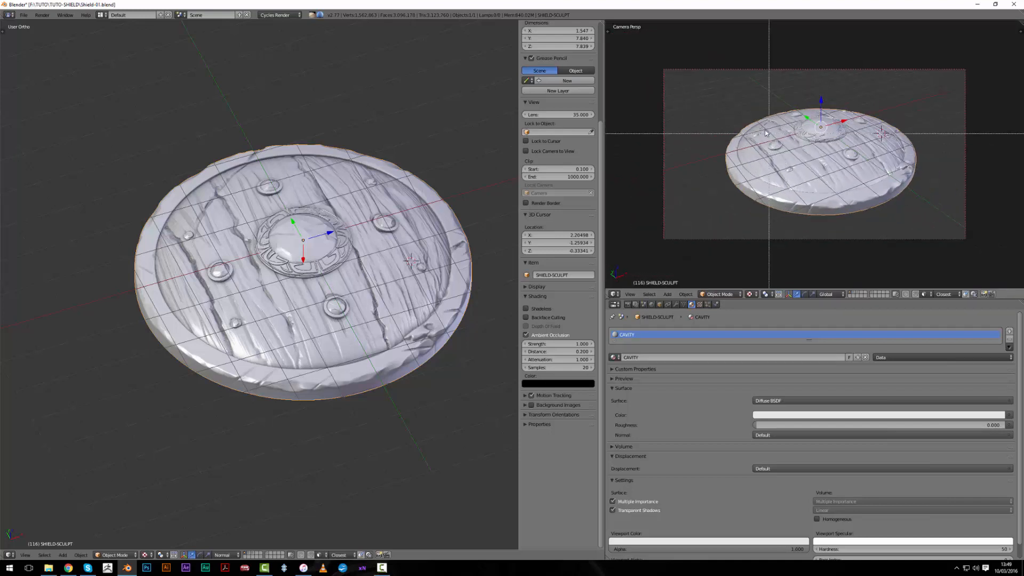
left_click_drag(737, 83, 903, 219)
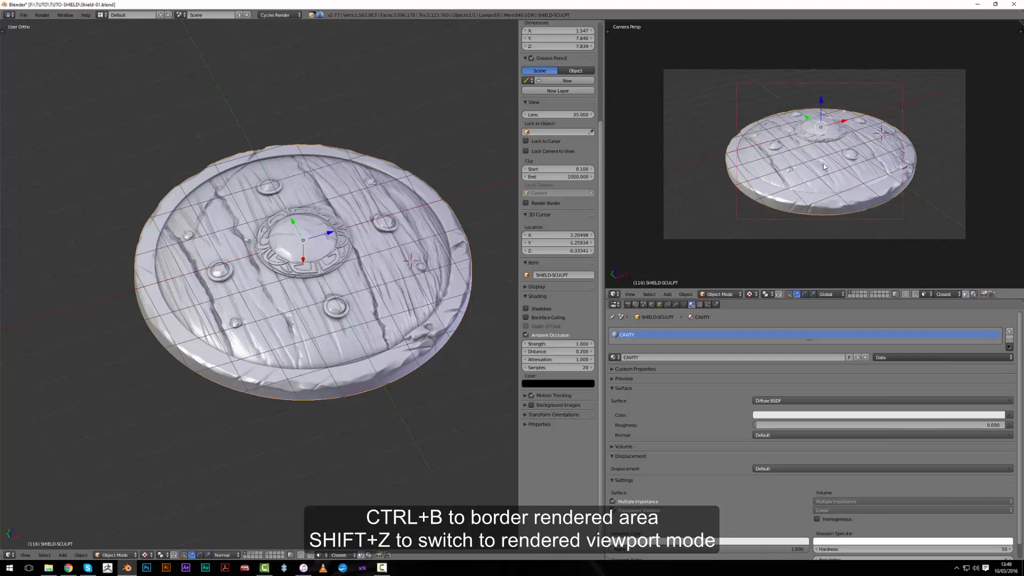
key("shift+z")
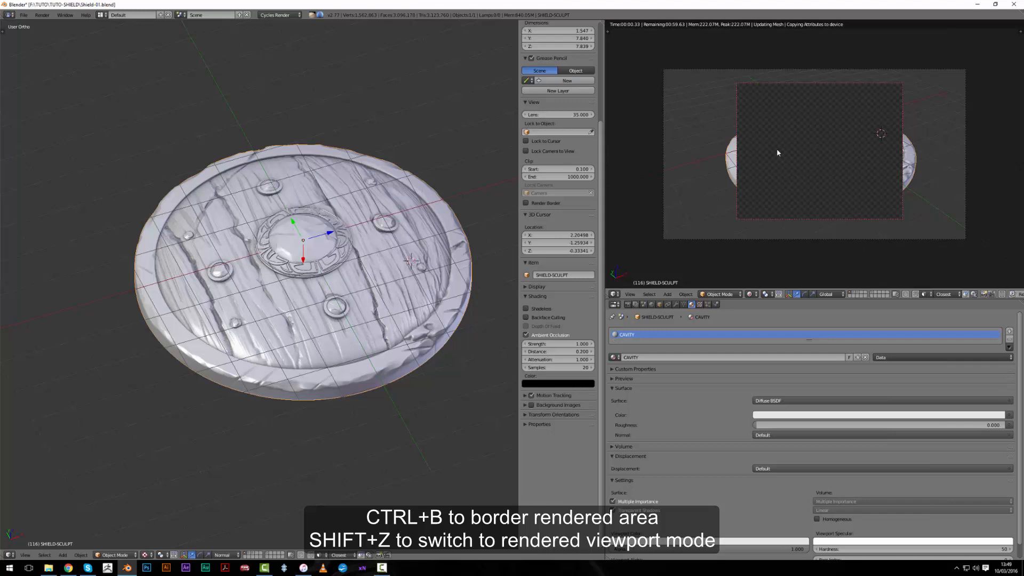
Open the CAVITY material in the Node Editor in the main area and move the Diffuse BSDF node below the Material Output
left_click(9, 555)
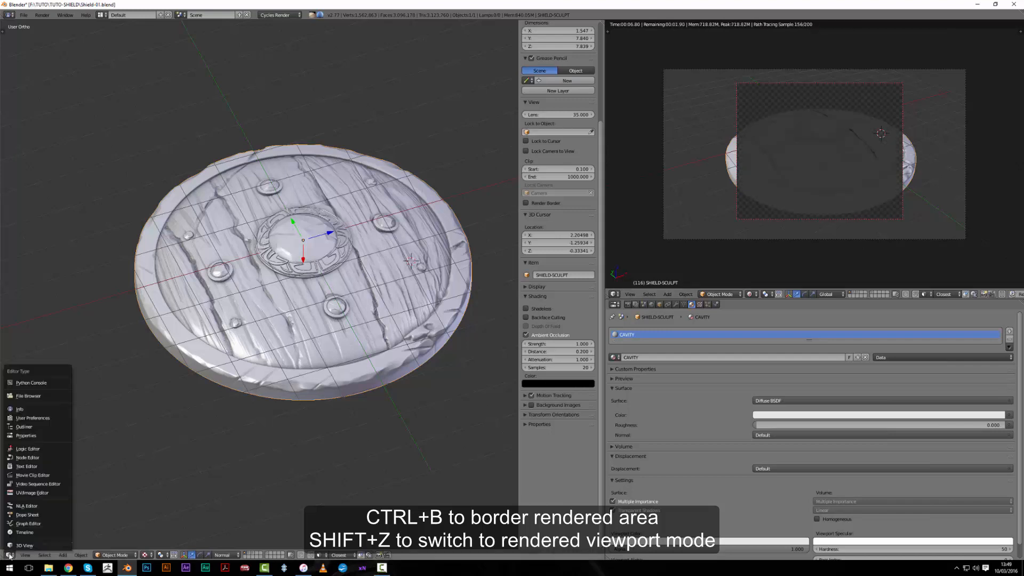
left_click(28, 458)
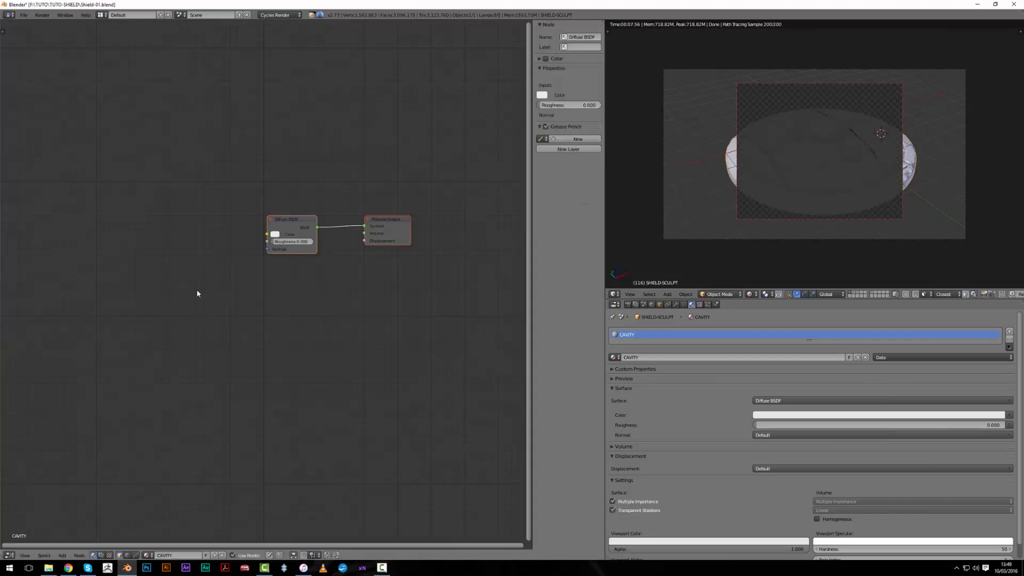
scroll(197, 294, "up", 5)
left_click_drag(303, 187, 306, 209)
middle_click_drag(177, 216, 273, 222)
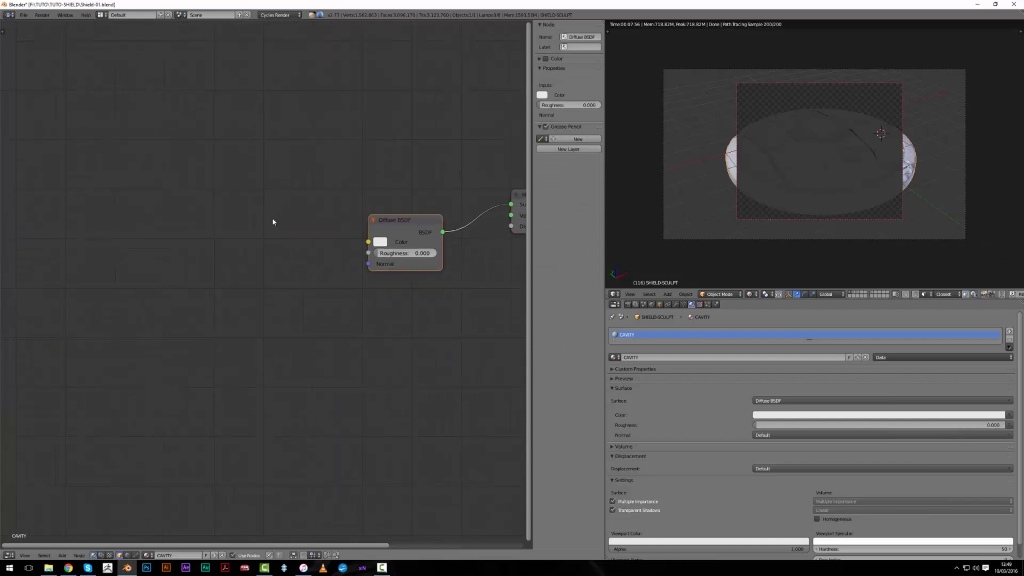
scroll(273, 221, "down", 2)
mouse_move(330, 247)
left_mouse_down()
mouse_move(319, 248)
mouse_move(322, 259)
left_mouse_up()
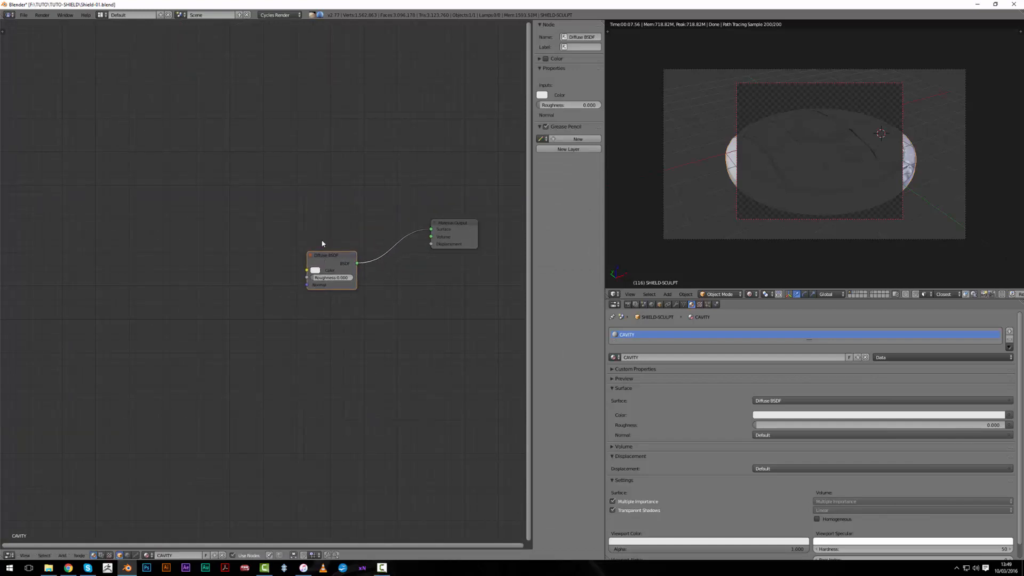
Replace the Diffuse BSDF node with an Emission shader linked to the Material Output's Surface input
key("x")
key("shift+a")
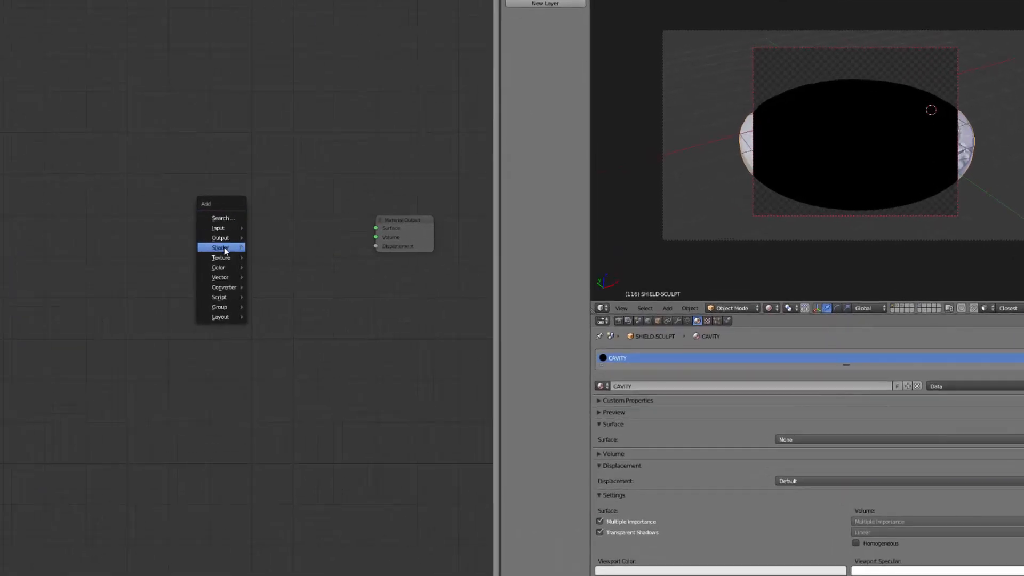
mouse_move(237, 246)
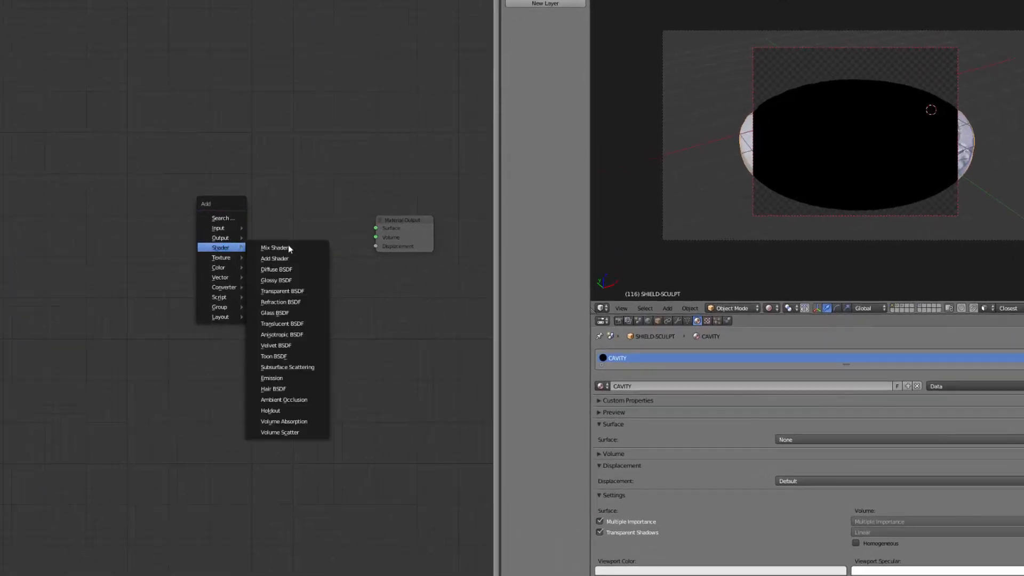
left_click(286, 378)
left_click_drag(304, 221, 376, 228)
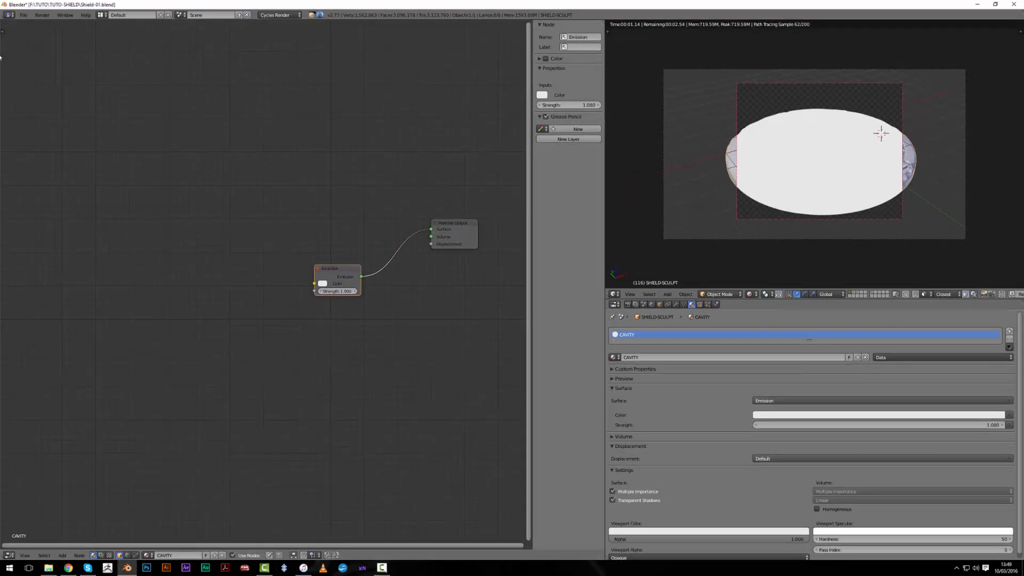
Open the User Preferences maximized and filter the add-ons by the Node category
left_click(9, 15)
left_click(29, 152)
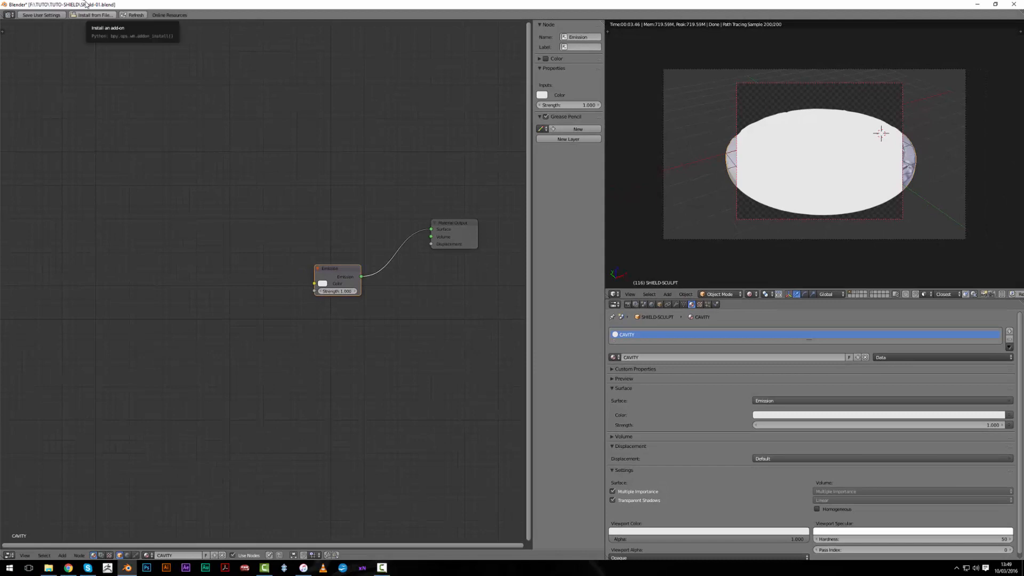
key("ctrl+Up")
left_click(38, 40)
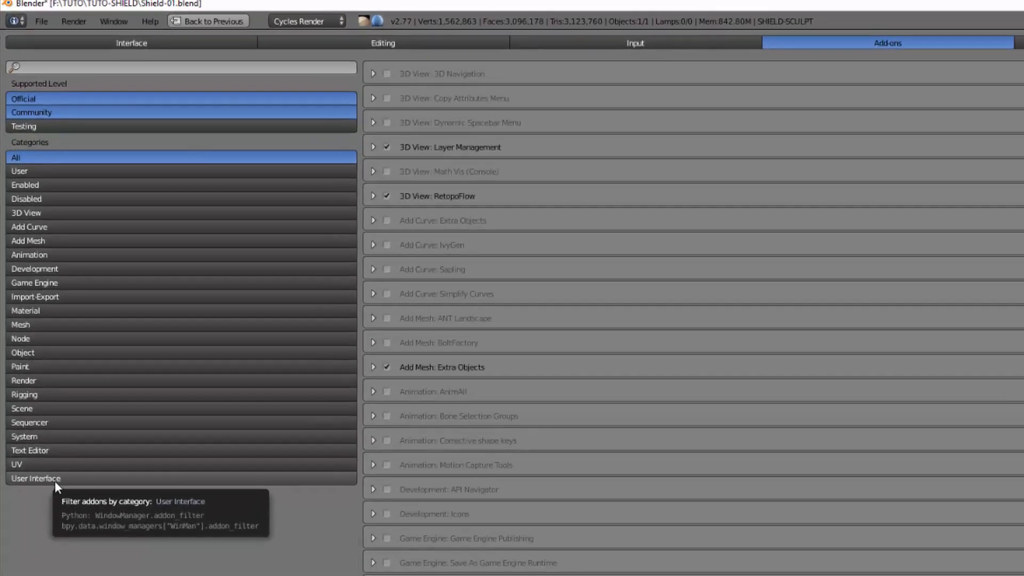
left_click(24, 341)
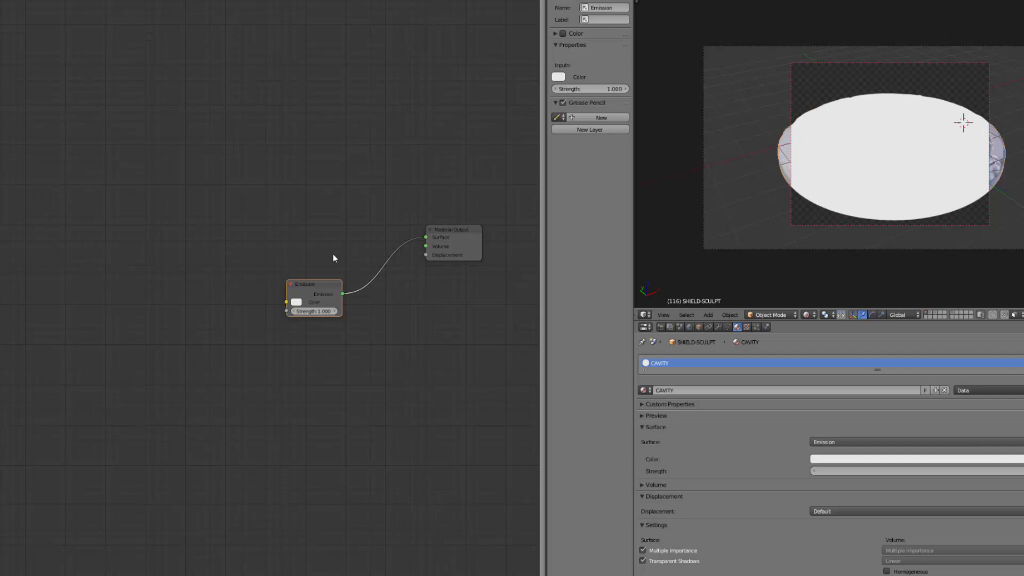
Add a Geometry input node to the CAVITY material at a distance before the Emission node
left_click_drag(328, 299, 315, 289)
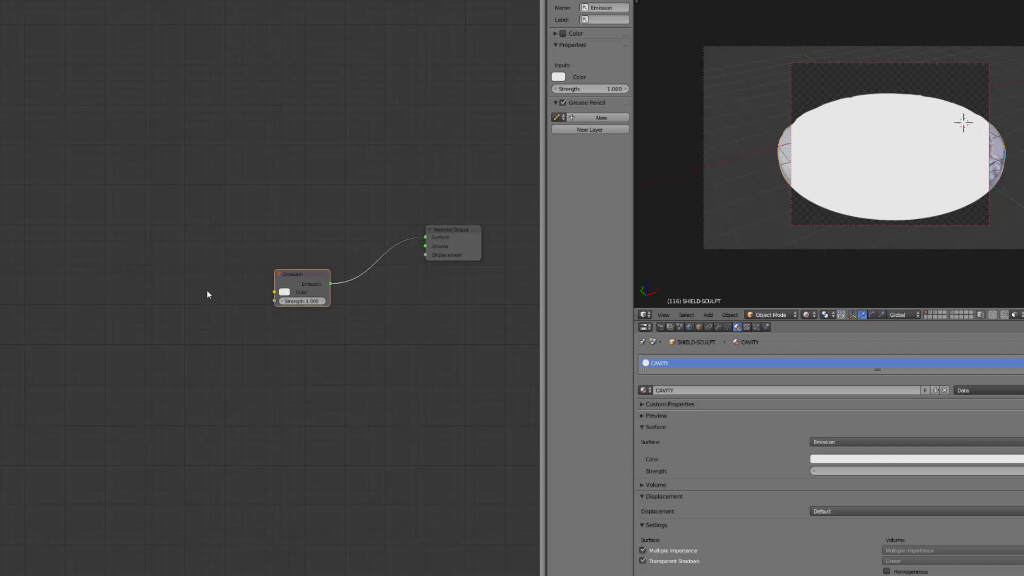
key("shift+a")
mouse_move(98, 163)
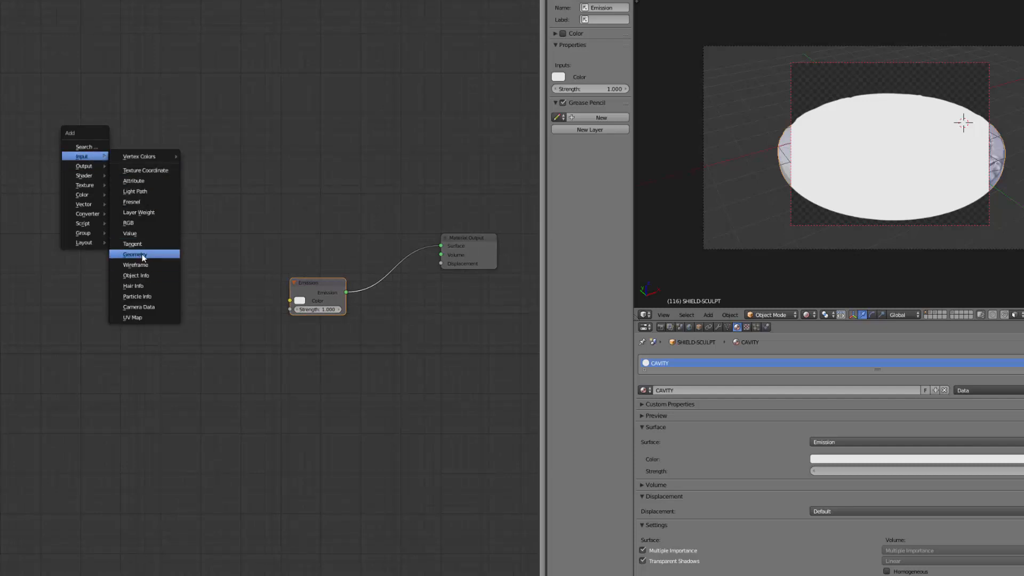
left_click(135, 255)
left_click(23, 209)
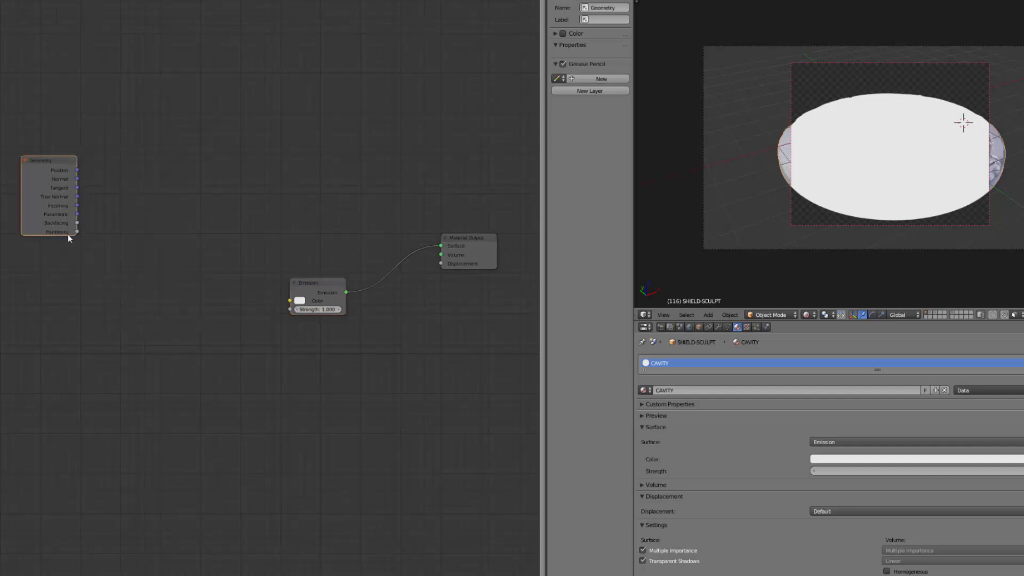
Preview the Geometry node through a Viewer node, cycling its outputs until Pointiness is connected
left_click(53, 198, "ctrl+shift")
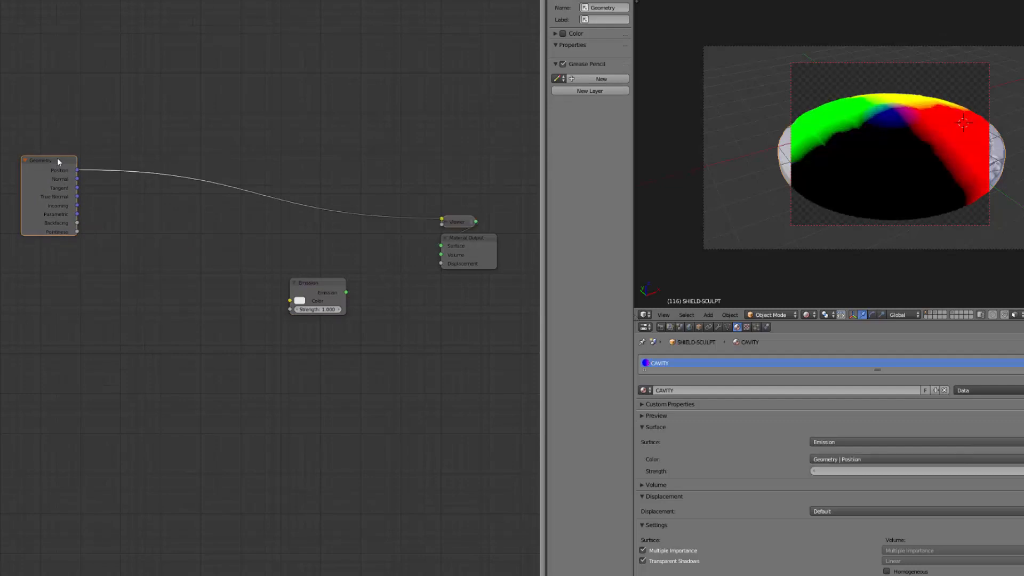
left_click(50, 169, "ctrl+shift")
left_click(50, 171, "ctrl+shift")
left_click(52, 175, "ctrl+shift")
left_click(53, 175, "ctrl+shift")
left_click(53, 177, "ctrl+shift")
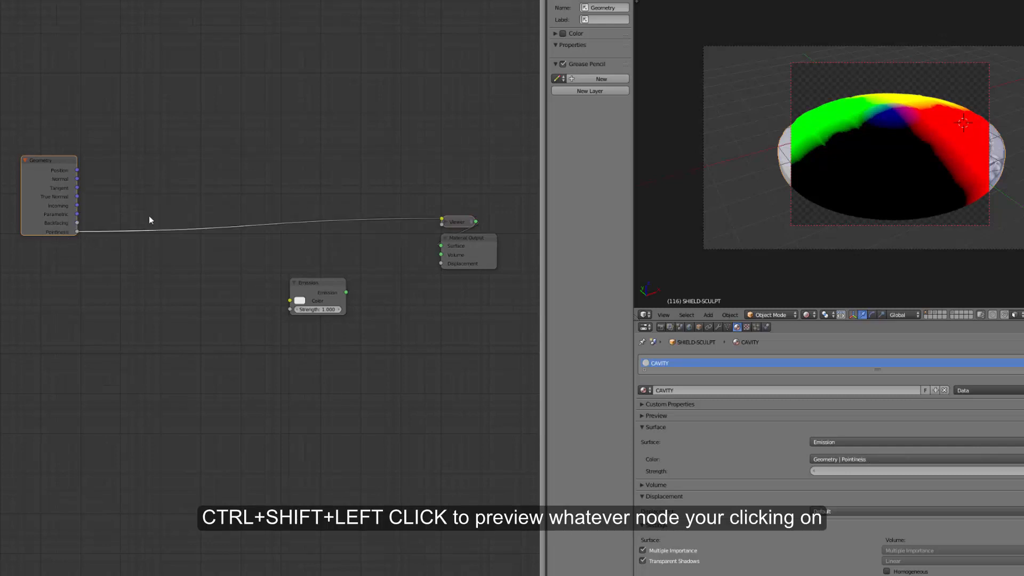
Move the Viewer node between the Geometry and Material Output nodes, then inspect its contents and the pointiness render up close
left_click_drag(461, 224, 302, 187)
left_click(288, 188)
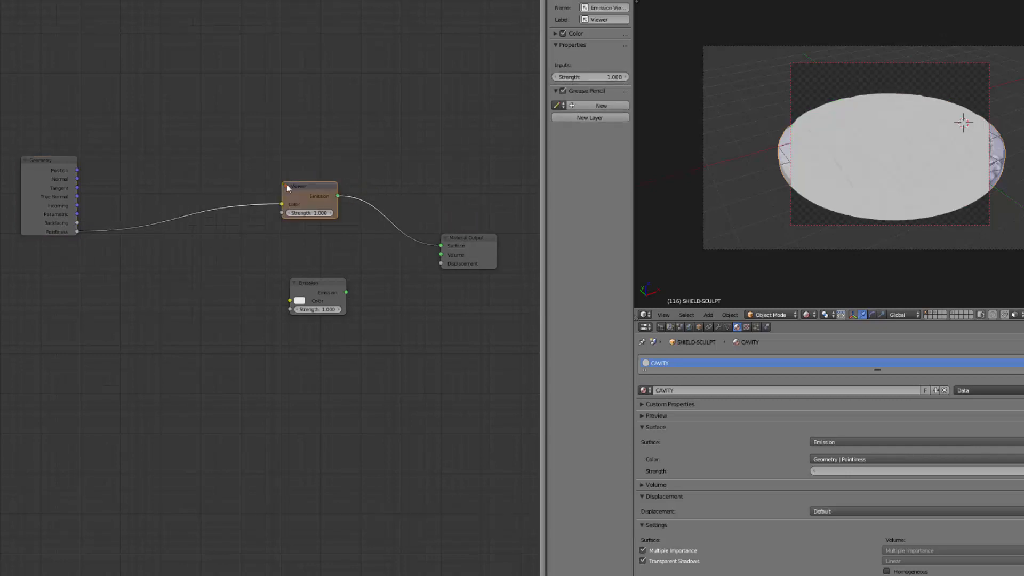
left_click(286, 187)
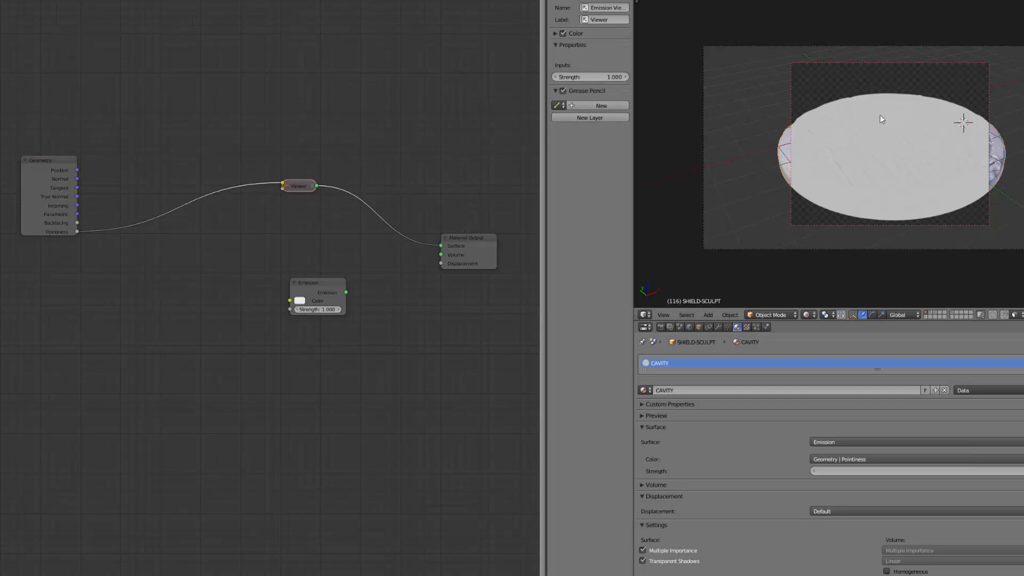
scroll(857, 192, "up", 1)
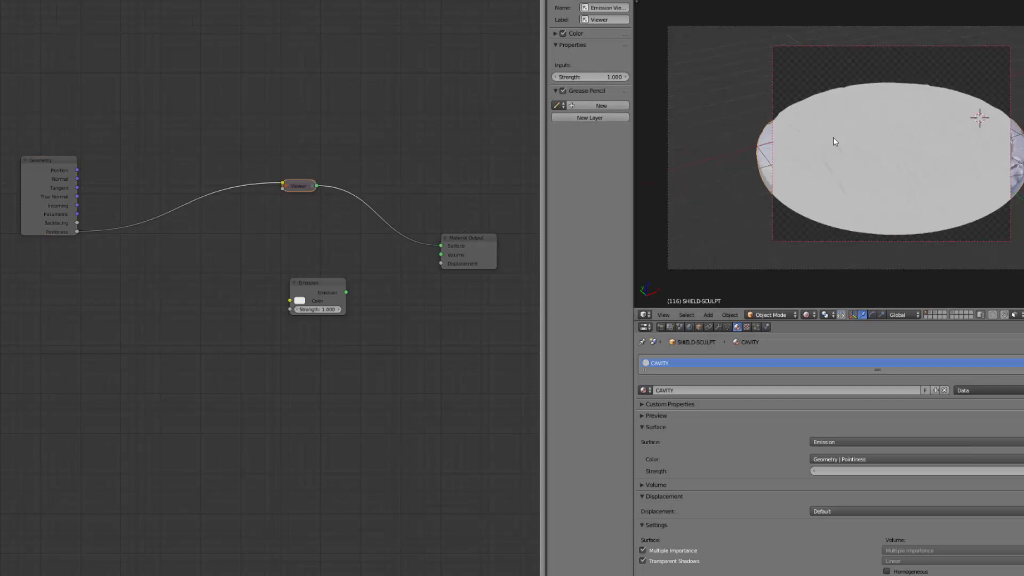
scroll(835, 142, "up", 1)
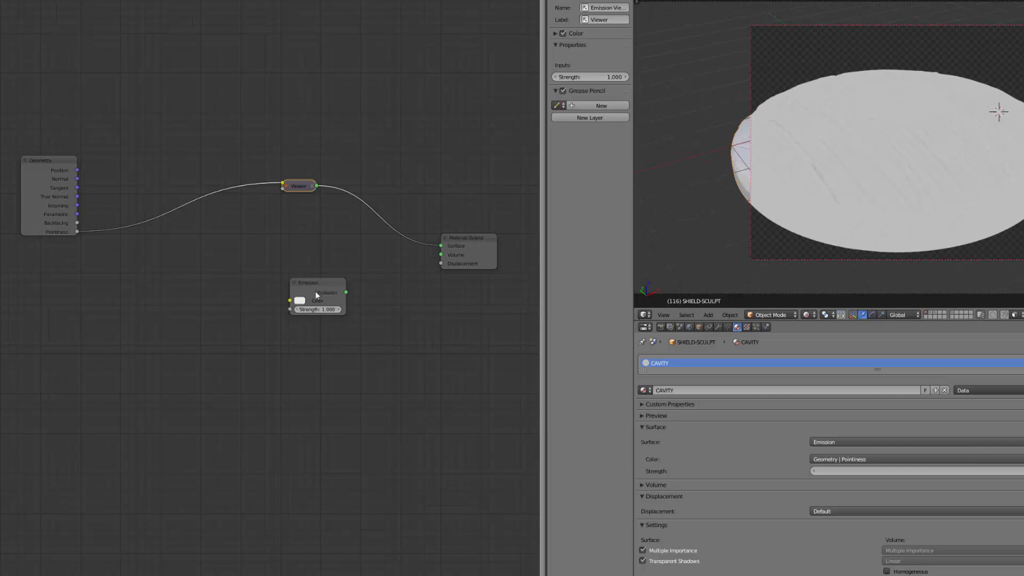
Route the Geometry node's Pointiness output through the Emission node's color into the Material Output's Surface, then inspect the render
left_click_drag(315, 291, 312, 270)
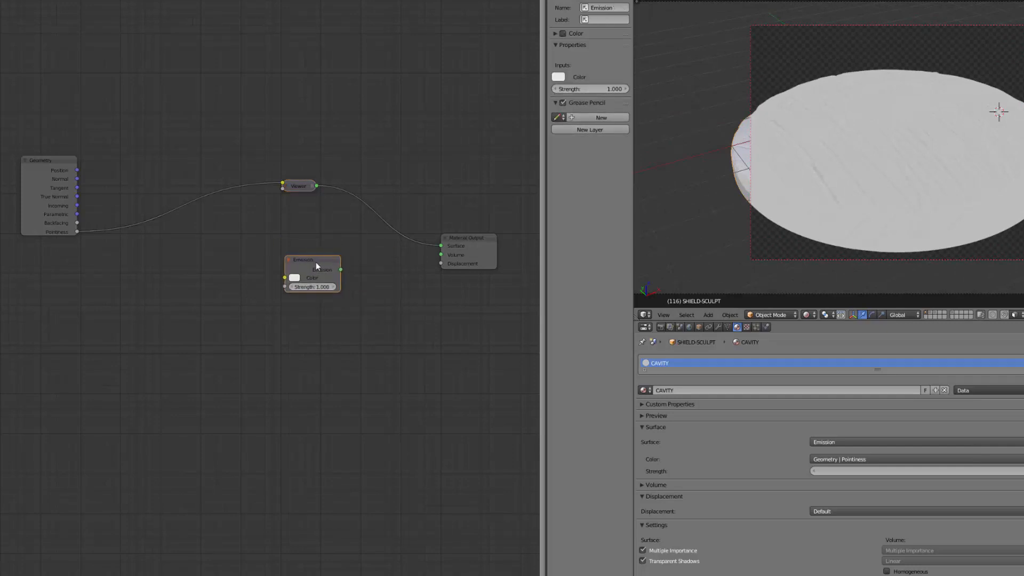
left_click_drag(77, 232, 442, 247)
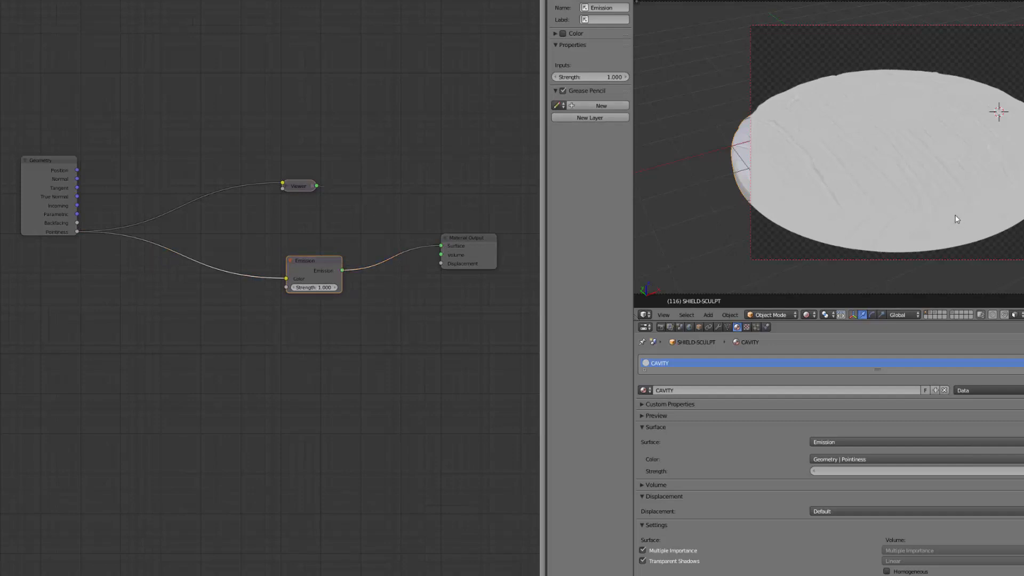
scroll(945, 209, "up", 2)
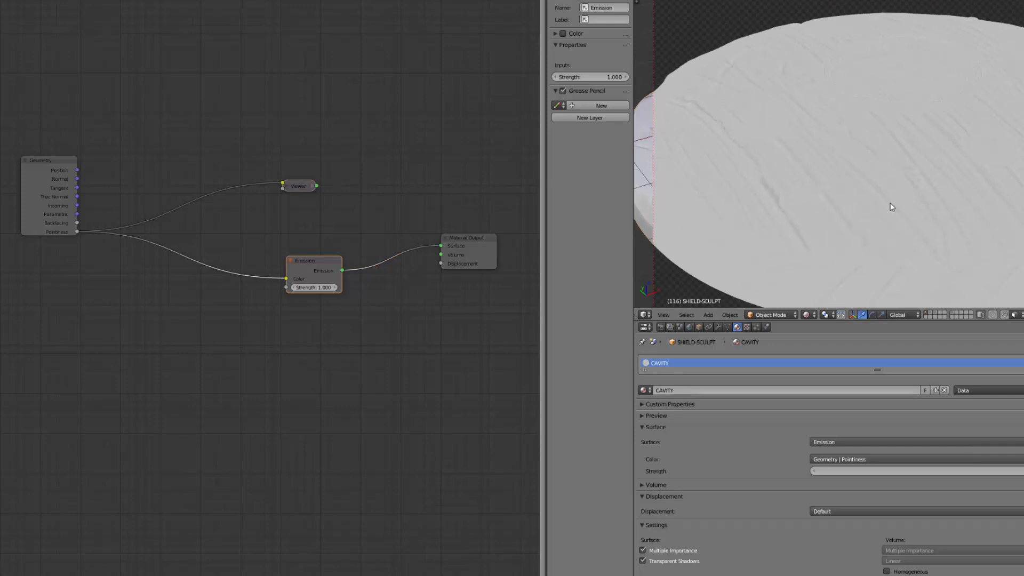
scroll(892, 210, "up", 1)
scroll(908, 240, "down", 1)
scroll(906, 240, "up", 1)
scroll(845, 268, "down", 1)
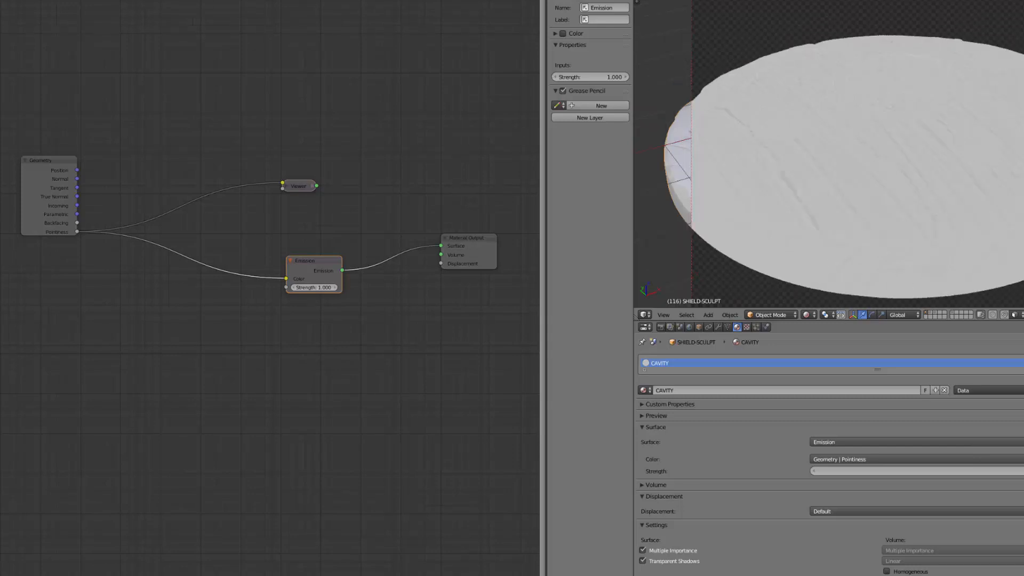
scroll(107, 242, "down", 1)
Reposition the Geometry node and delete the Viewer node from the CAVITY material
middle_click_drag(52, 255, 168, 267)
scroll(155, 218, "up", 3)
left_click_drag(155, 217, 138, 243)
left_click(461, 184)
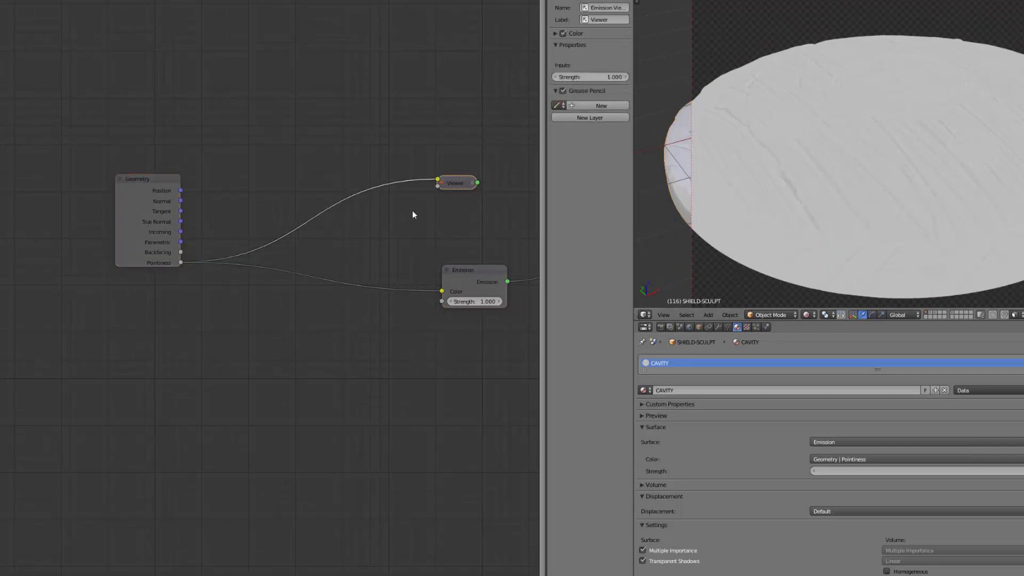
key("x")
Insert a ColorRamp converter node on the link between the Geometry node's Pointiness output and the Emission color
key("shift+a")
mouse_move(377, 210)
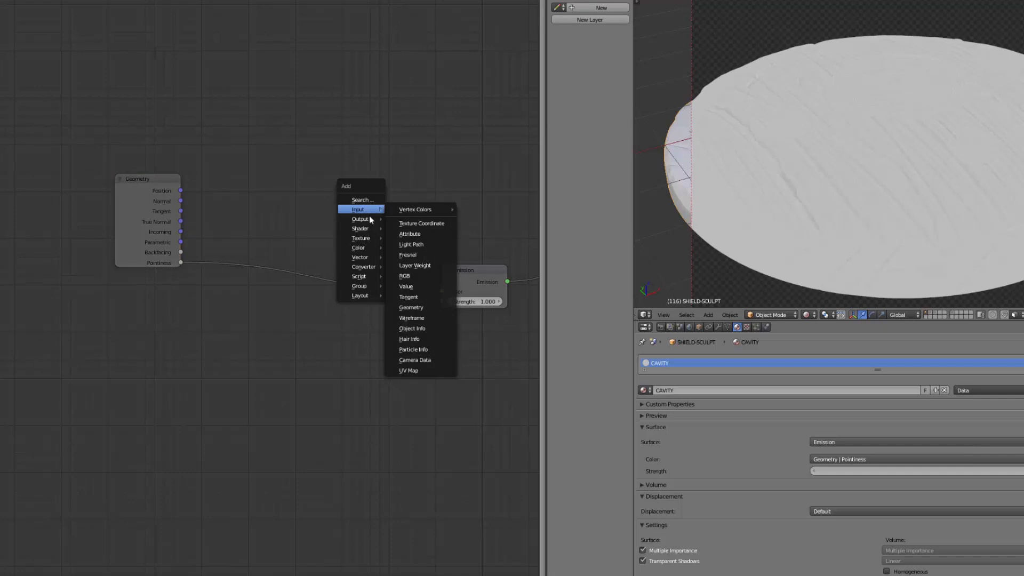
mouse_move(360, 268)
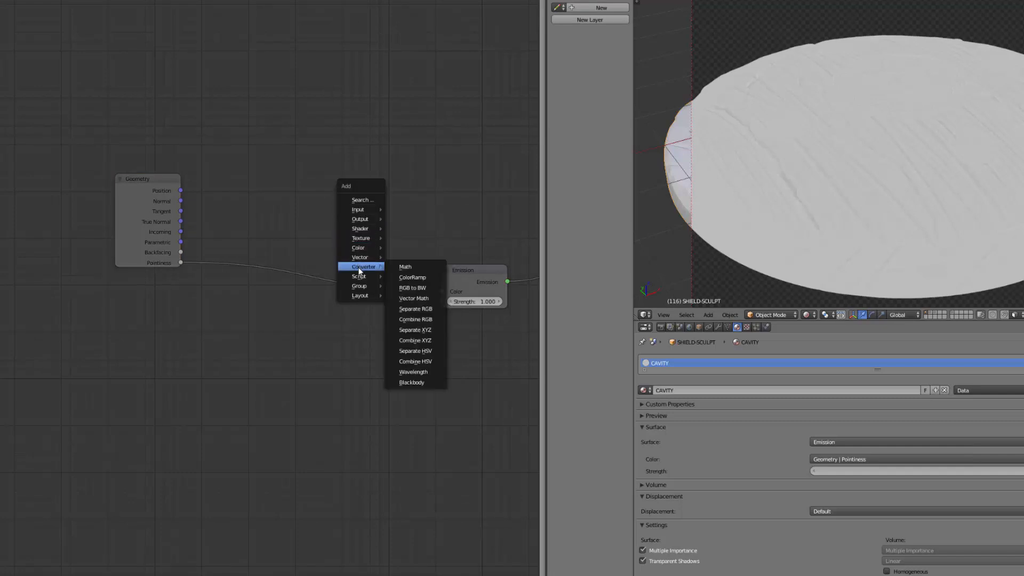
left_click(412, 277)
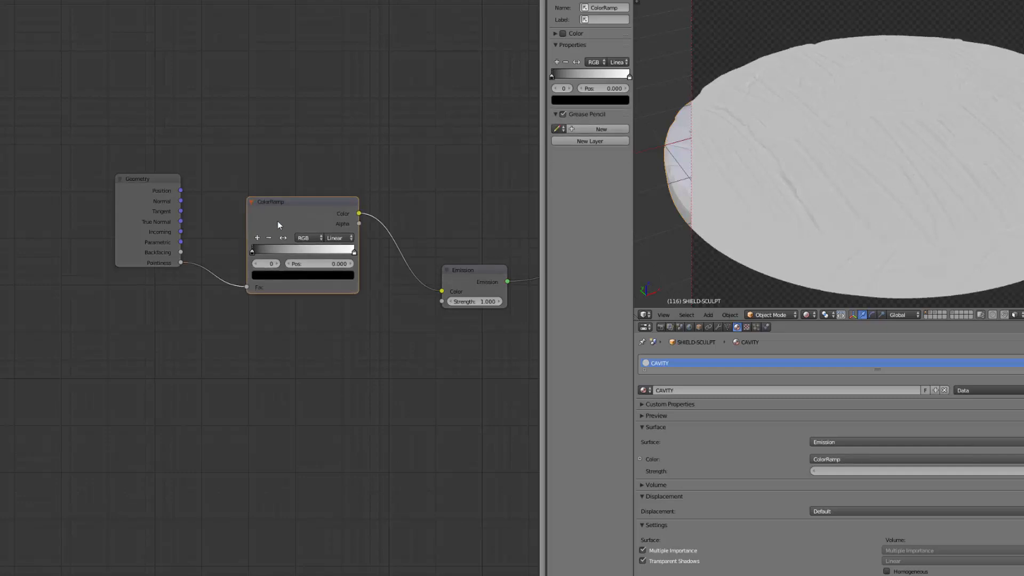
Set the ColorRamp's black stop position to 0.4
scroll(276, 222, "up", 2)
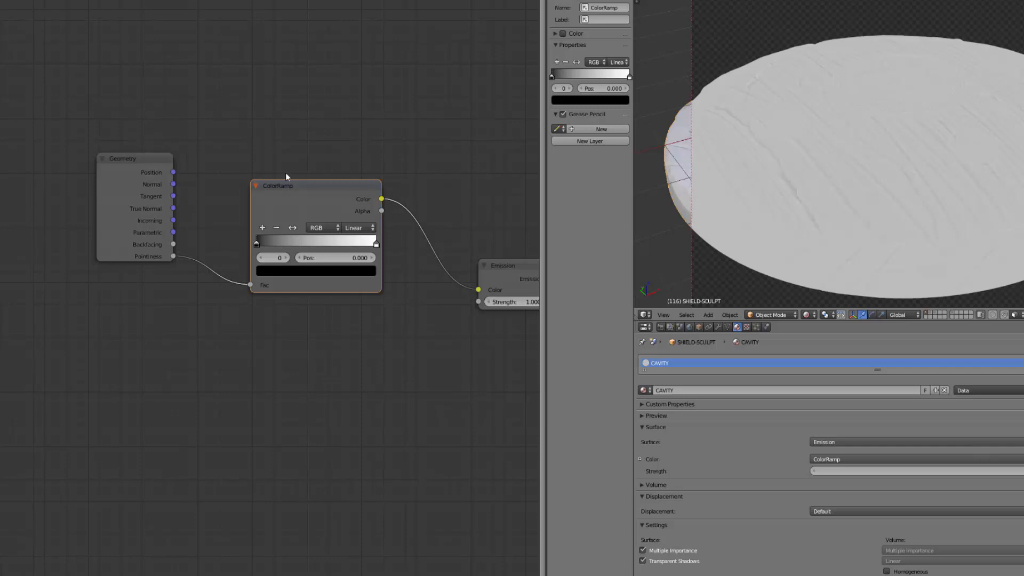
scroll(286, 176, "up", 2)
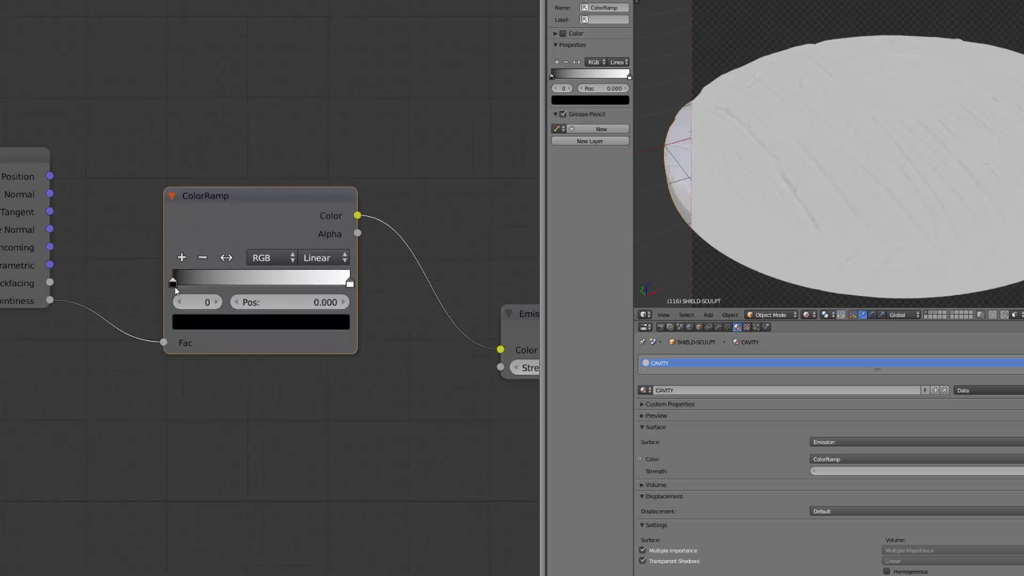
left_click_drag(174, 285, 200, 284)
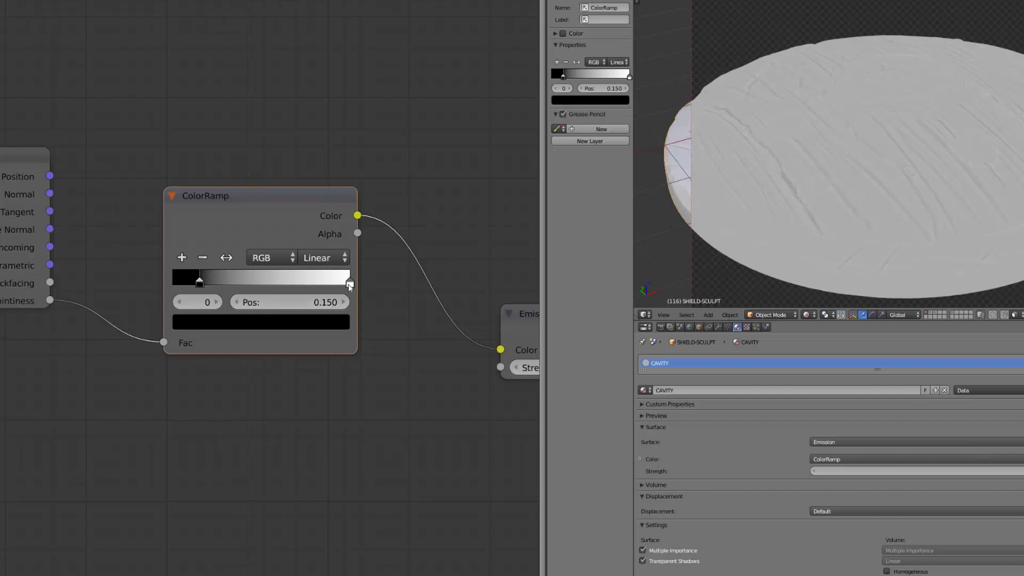
left_click_drag(200, 281, 204, 281)
left_click(290, 303)
type("0.4")
key("Return")
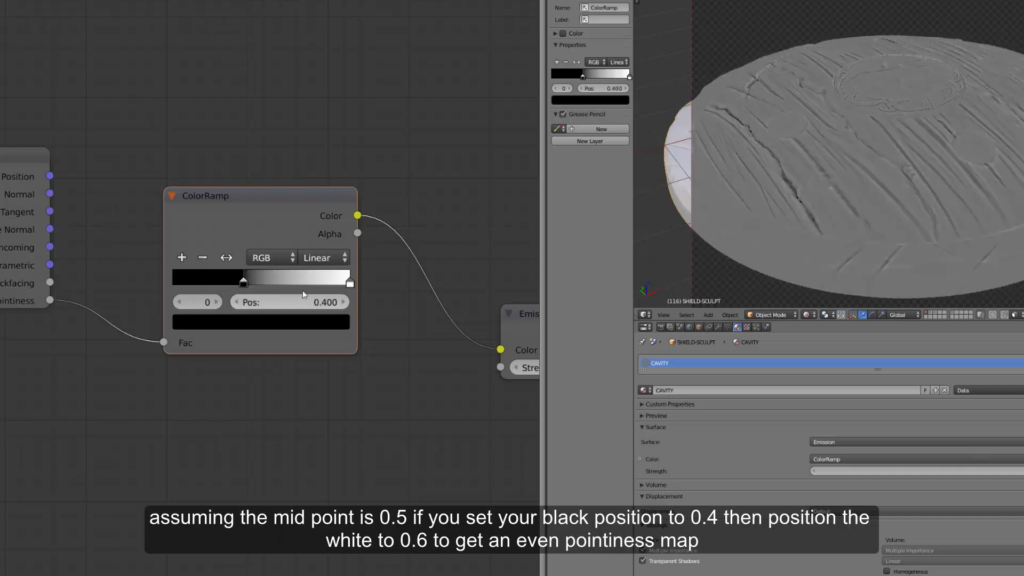
Set the ColorRamp's white stop position to 0.6
left_click(346, 284)
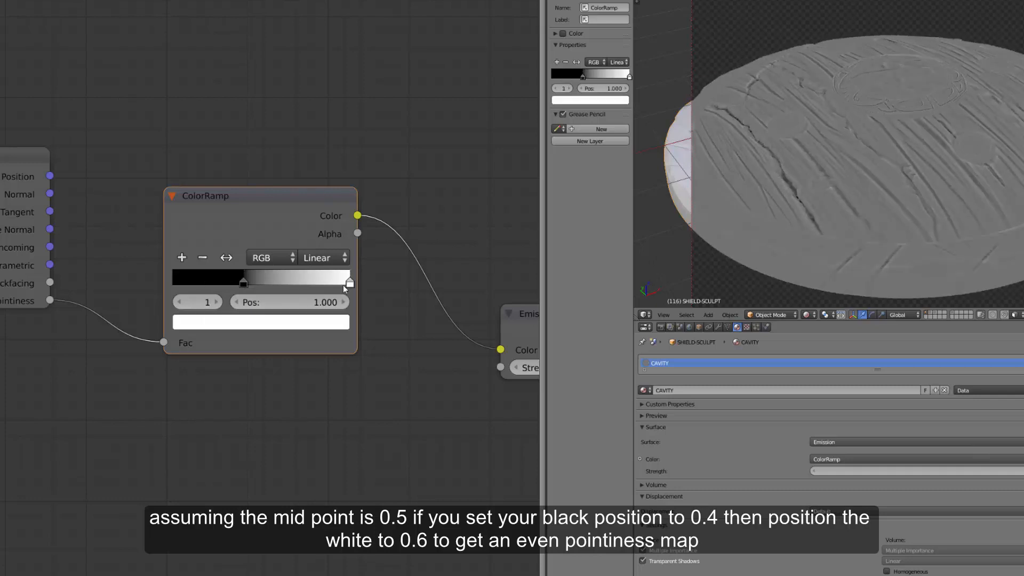
left_click(297, 302)
type("0.6")
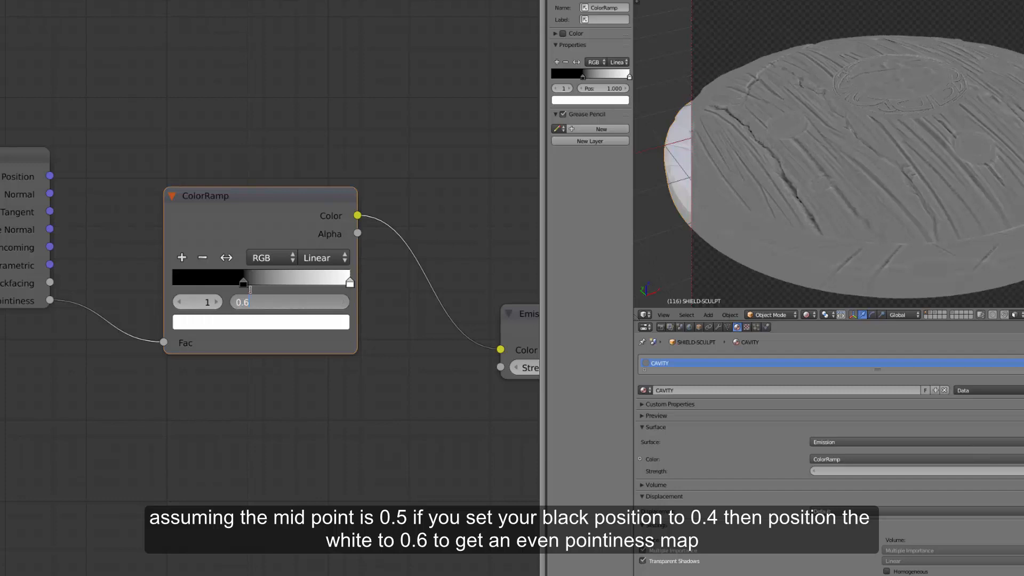
key("Return")
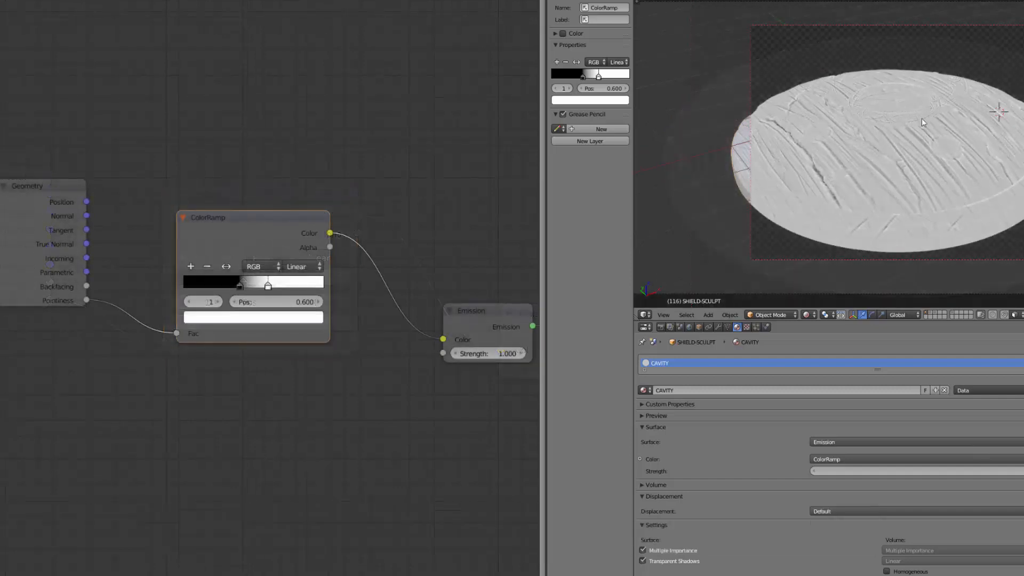
Inspect the sculpt's cavity render from near and far, then return the viewport to solid shading
scroll(921, 117, "down", 3)
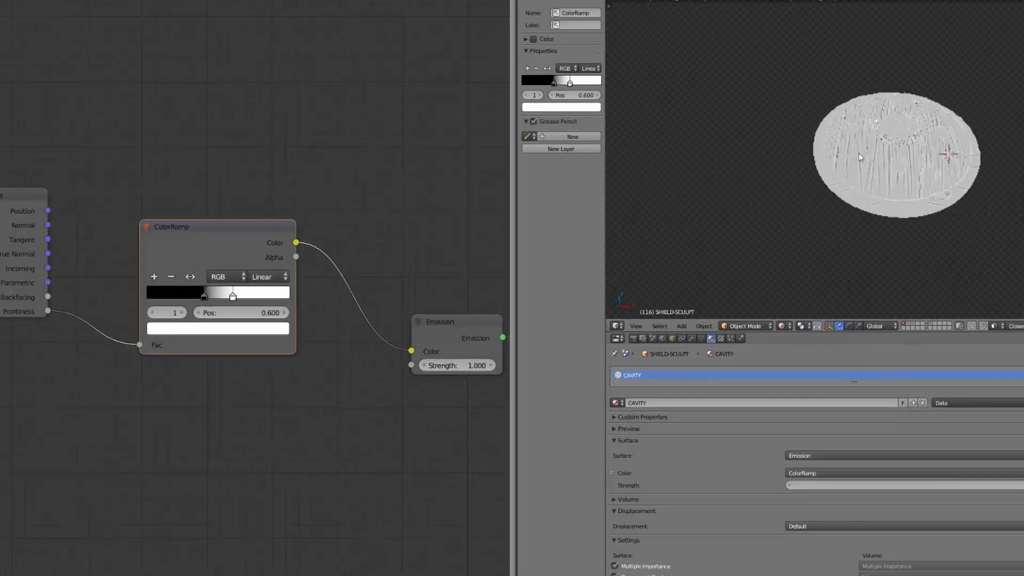
scroll(906, 203, "up", 6)
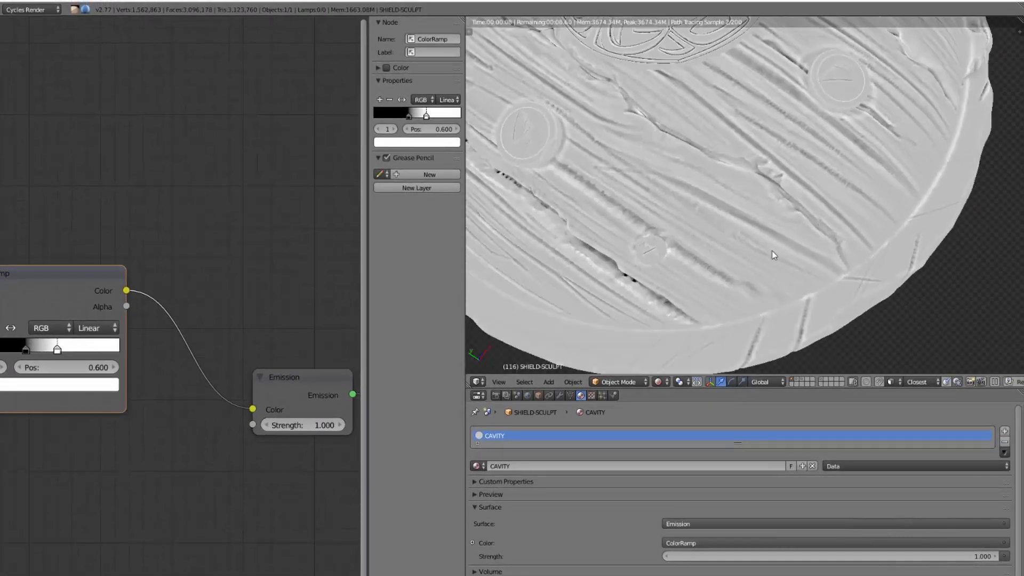
scroll(771, 251, "down", 6)
middle_click_drag(731, 234, 716, 191)
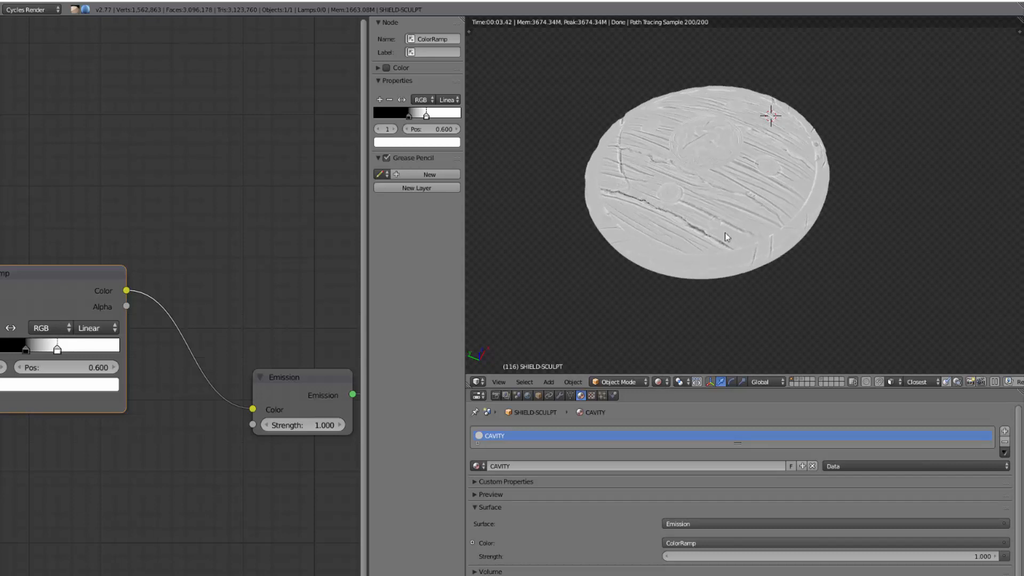
key("shift+z")
middle_click_drag(738, 203, 821, 222)
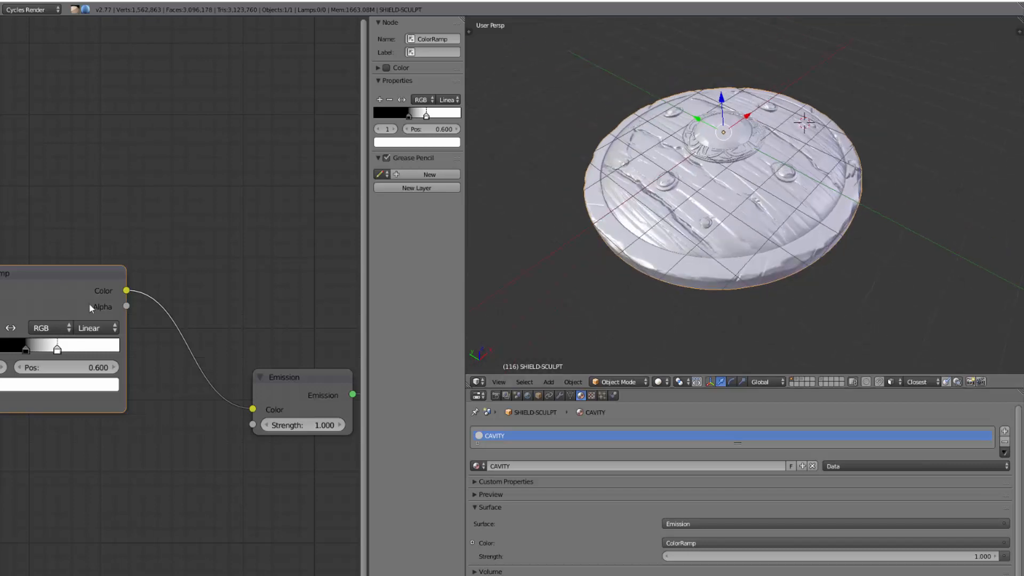
Reposition the Geometry node, collapse it and hide its unused sockets
left_click(107, 259)
middle_click_drag(41, 317, 120, 285)
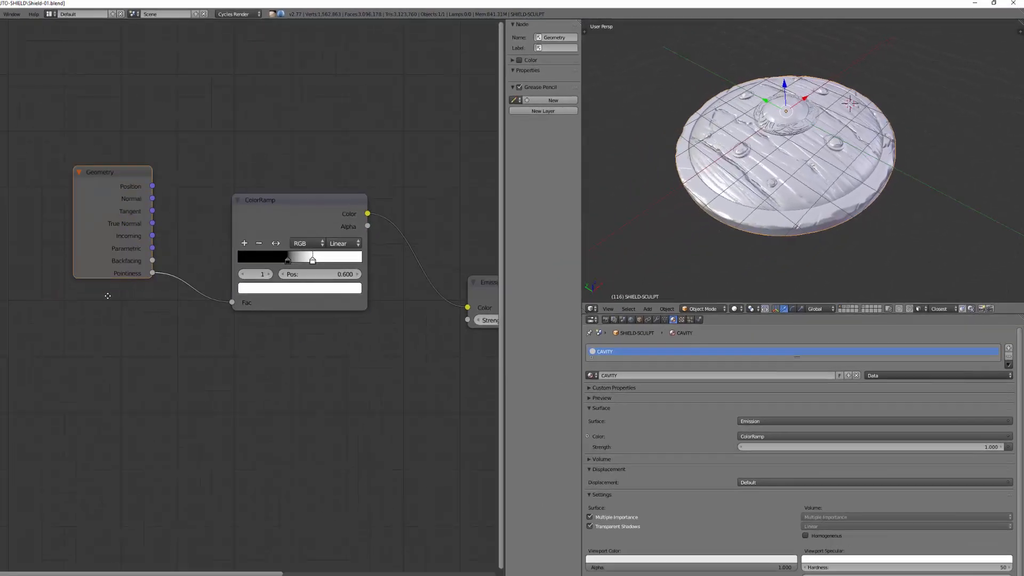
left_click_drag(154, 232, 140, 249)
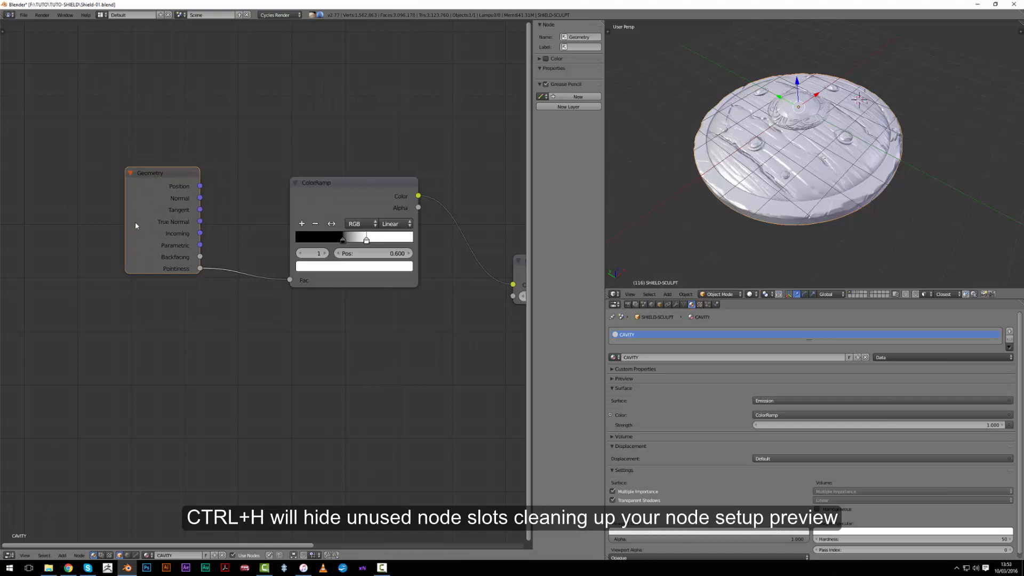
key("ctrl+h")
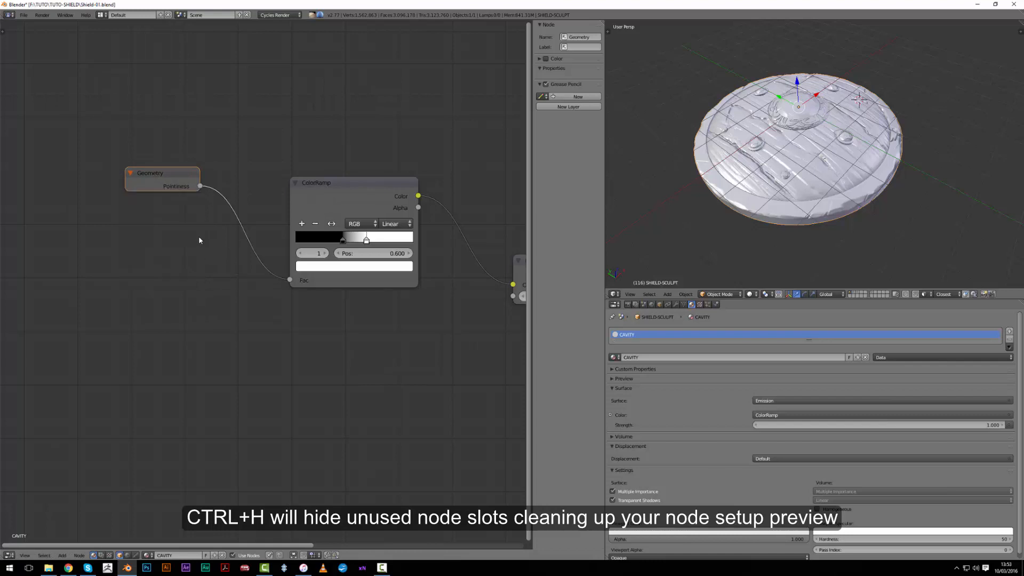
left_click_drag(176, 186, 164, 213)
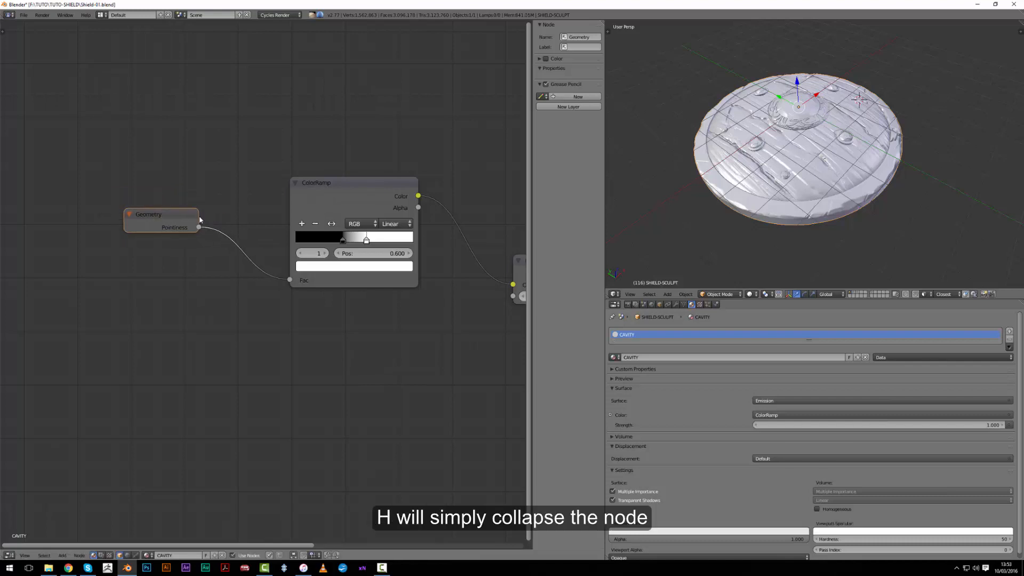
key("h")
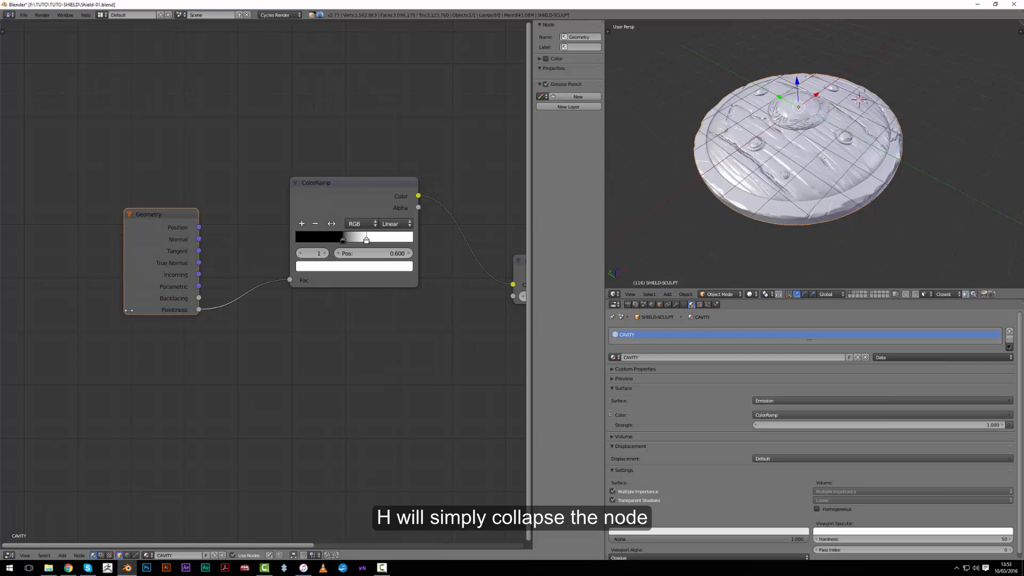
key("h")
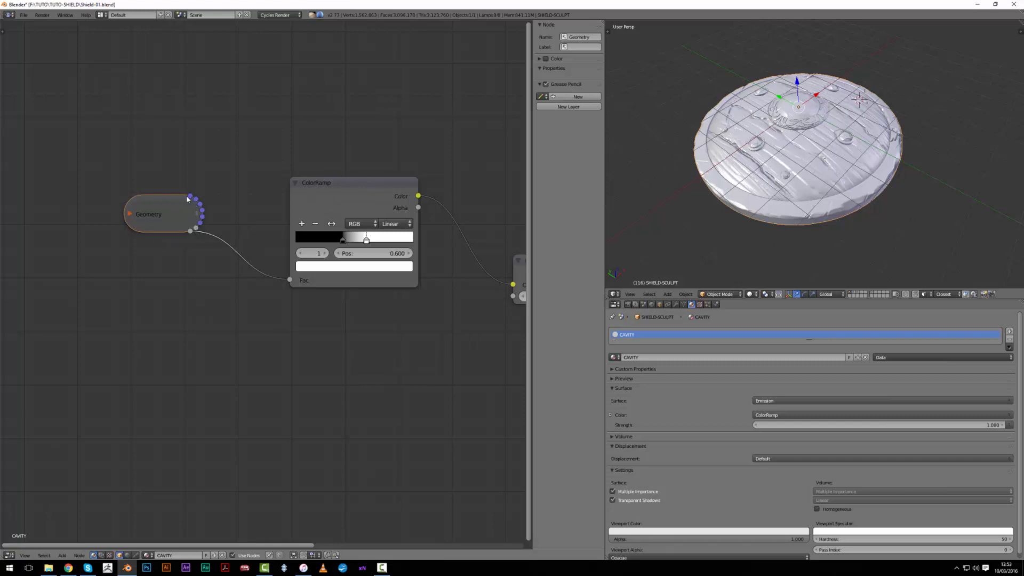
key("ctrl+h")
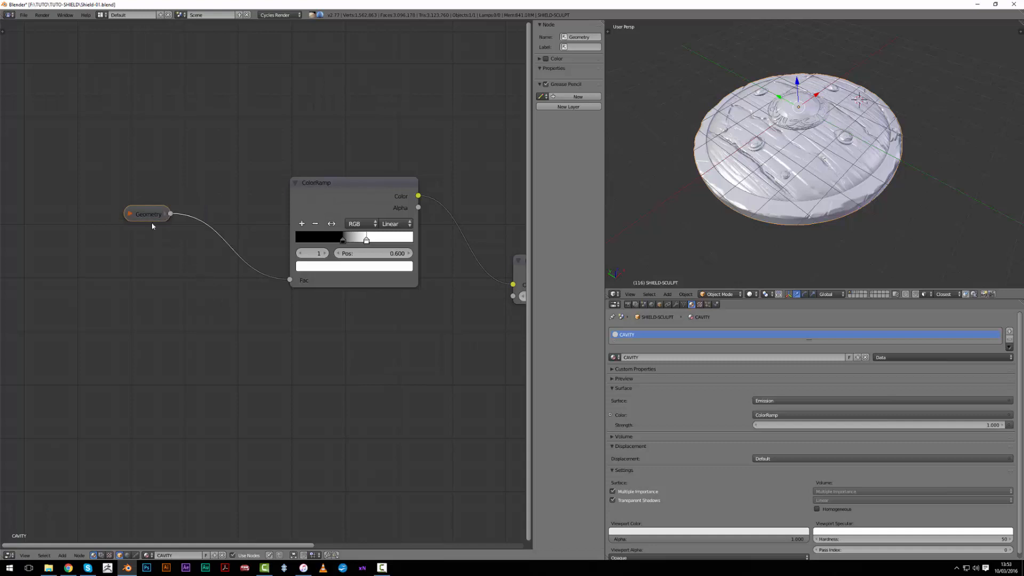
scroll(341, 325, "down", 3)
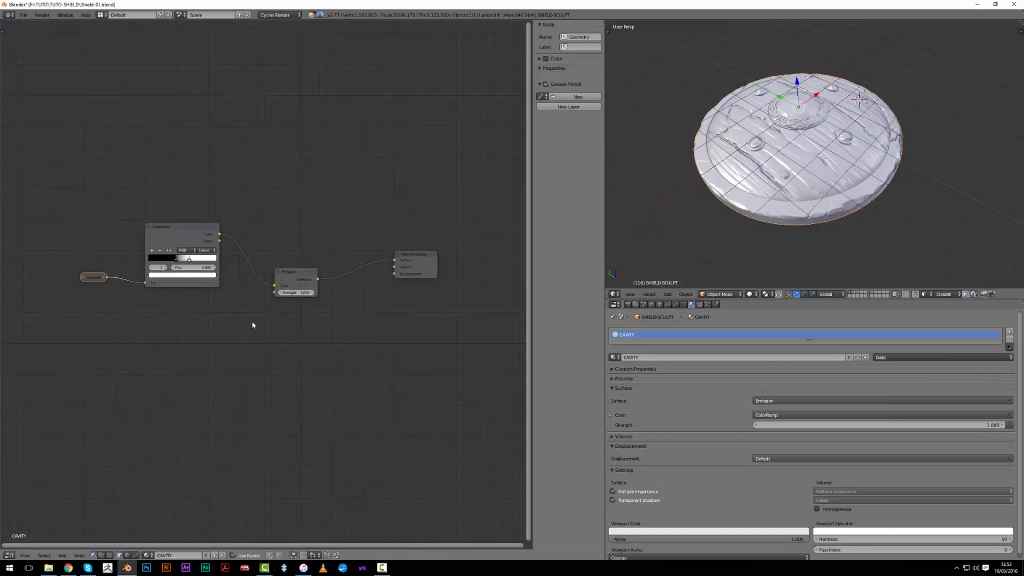
Show the low-poly shield's layer together with the sculpt and change the node editor area to a 3D View
left_click(860, 293, "shift")
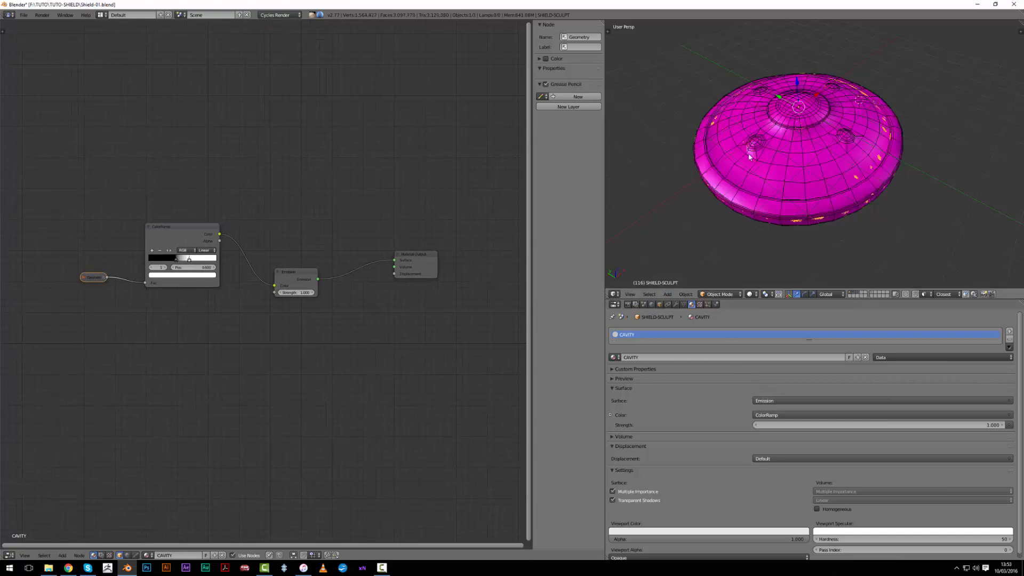
left_click(9, 555)
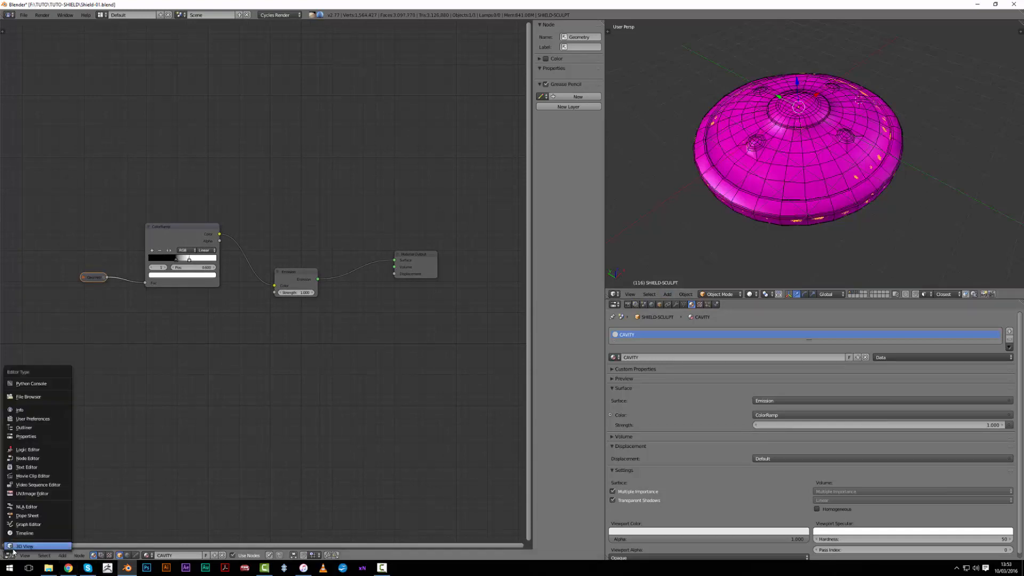
left_click(24, 547)
scroll(288, 331, "down", 2)
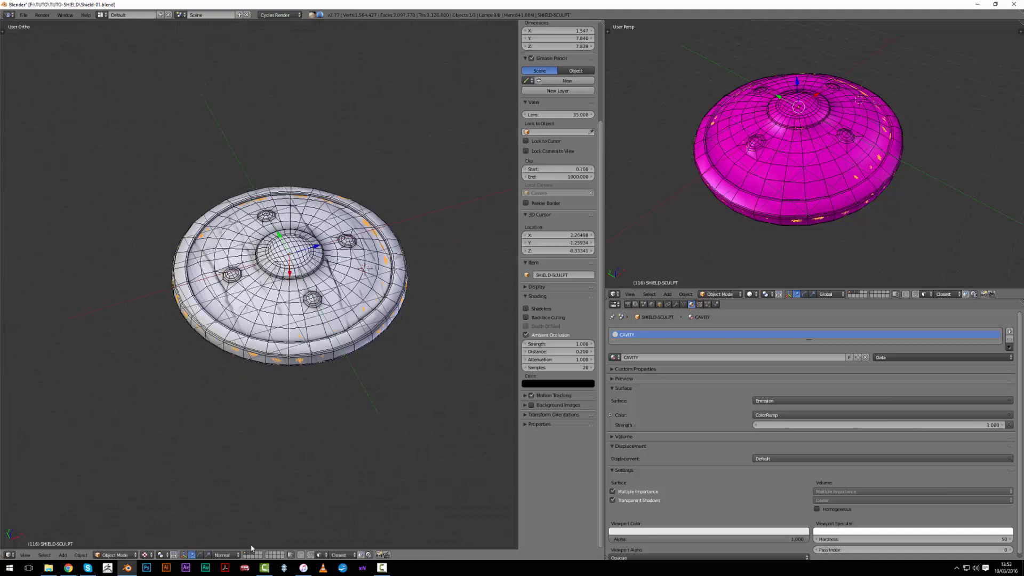
Change the smaller 3D viewport to an Outliner, select the SHIELD object and bring up its BAKER material settings
left_click(615, 294)
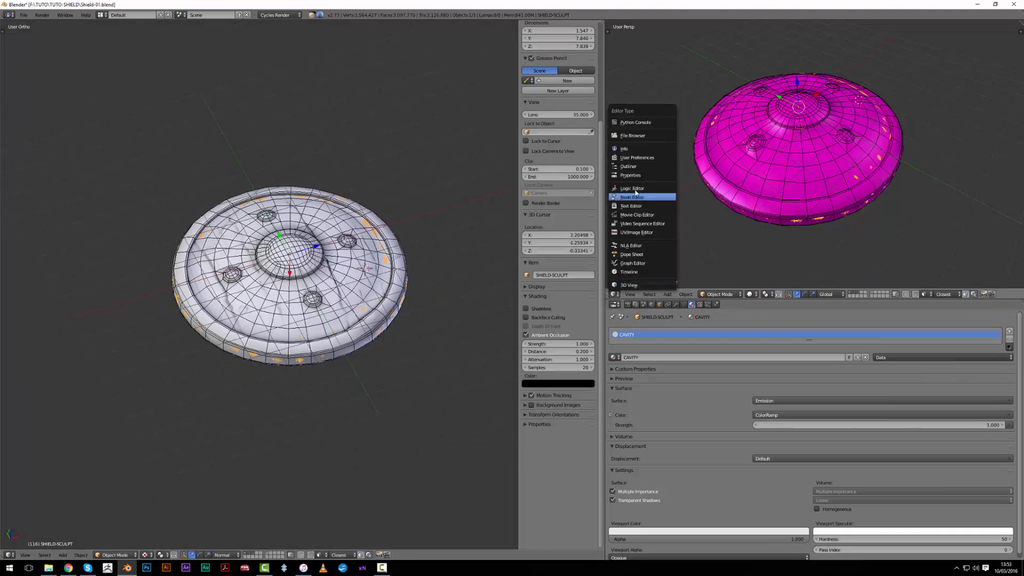
left_click(640, 166)
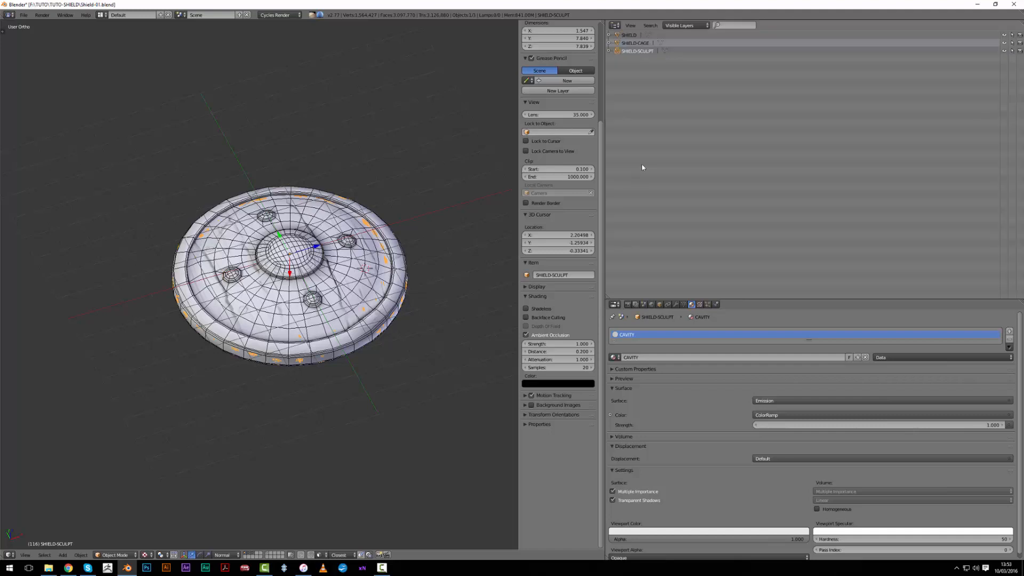
scroll(740, 408, "down", 1)
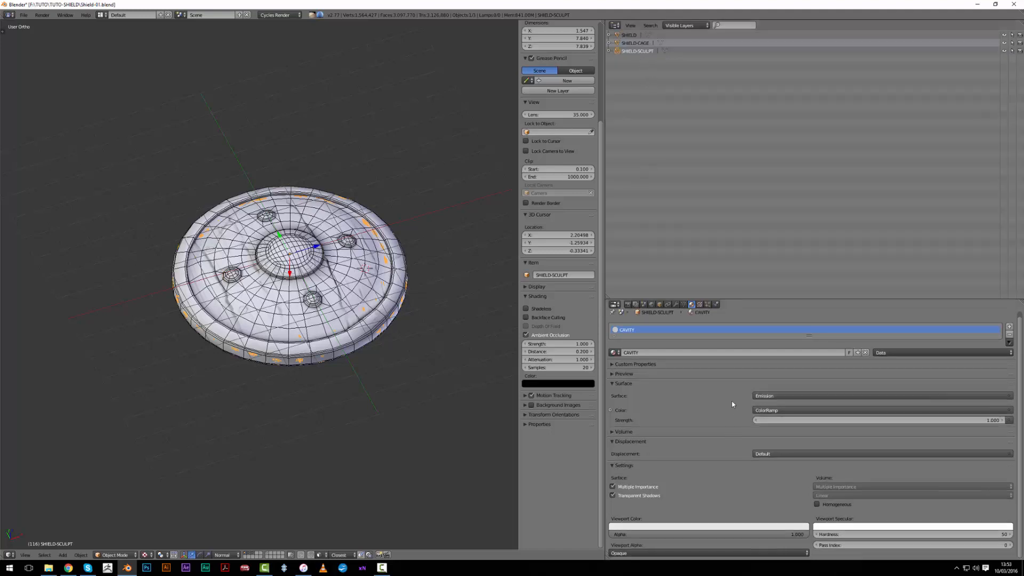
left_click(634, 36)
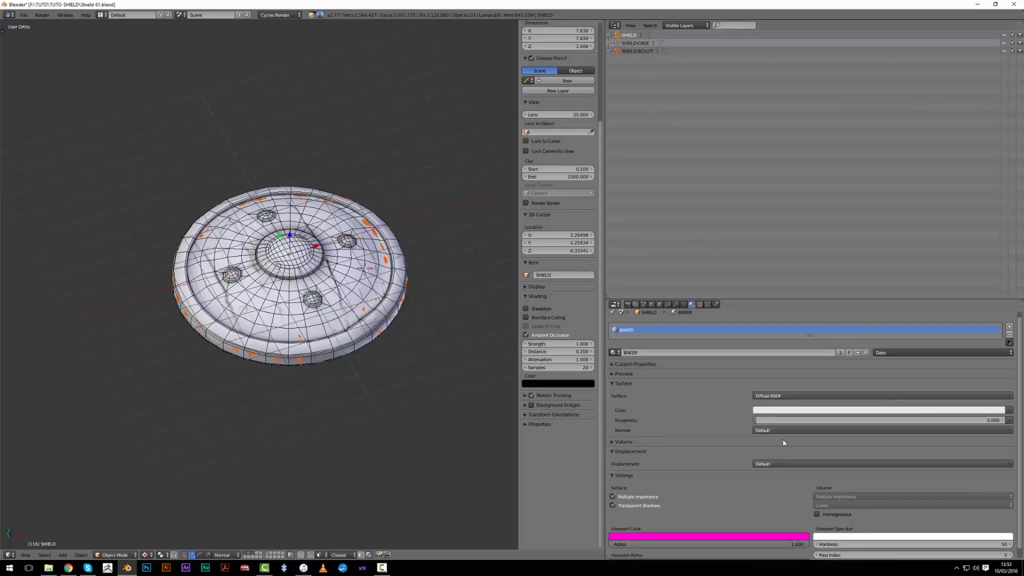
scroll(778, 445, "down", 2)
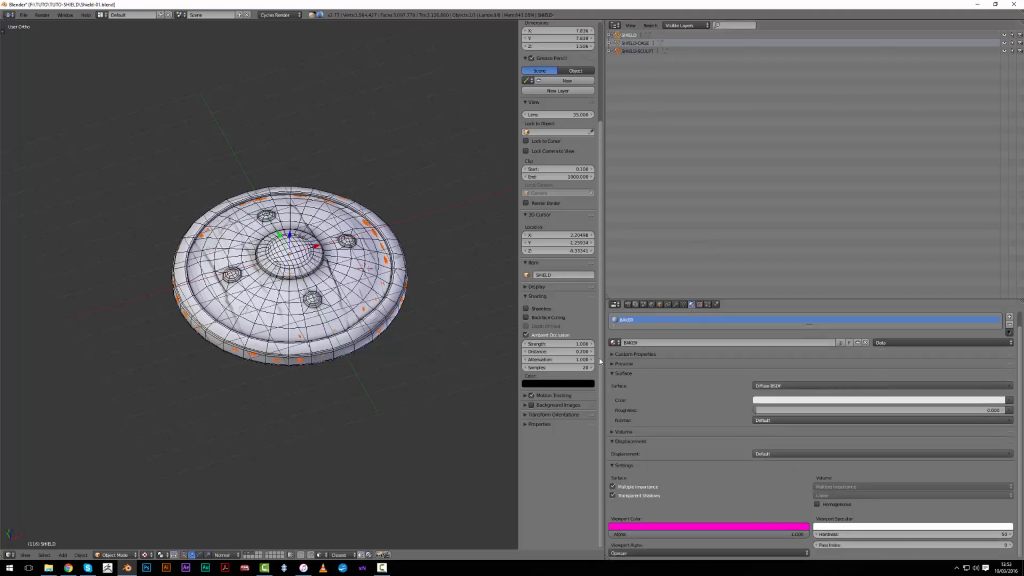
Set the bake type to Emit and the number of render samples to 5
left_click(627, 304)
scroll(758, 472, "down", 5)
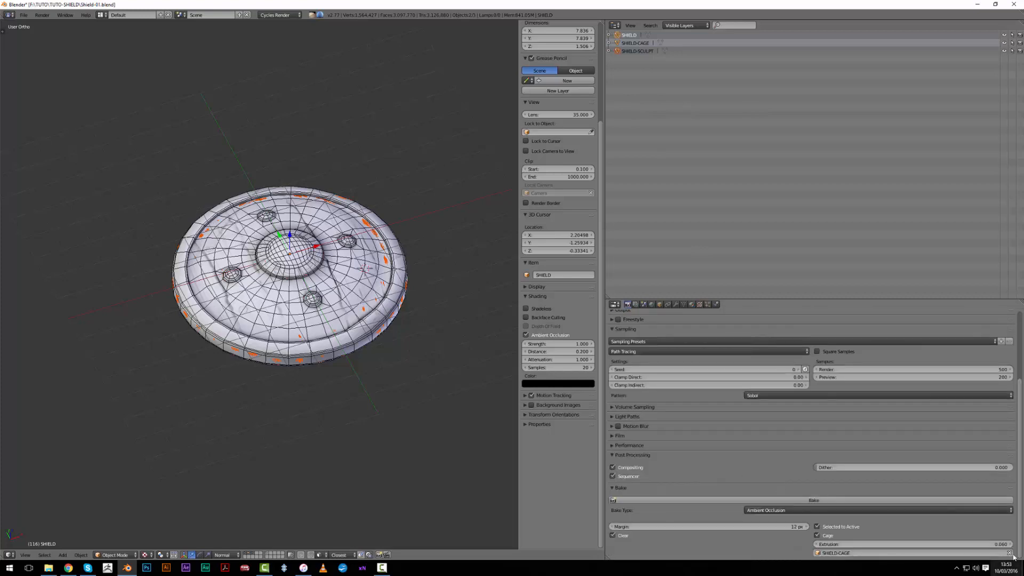
left_click(777, 510)
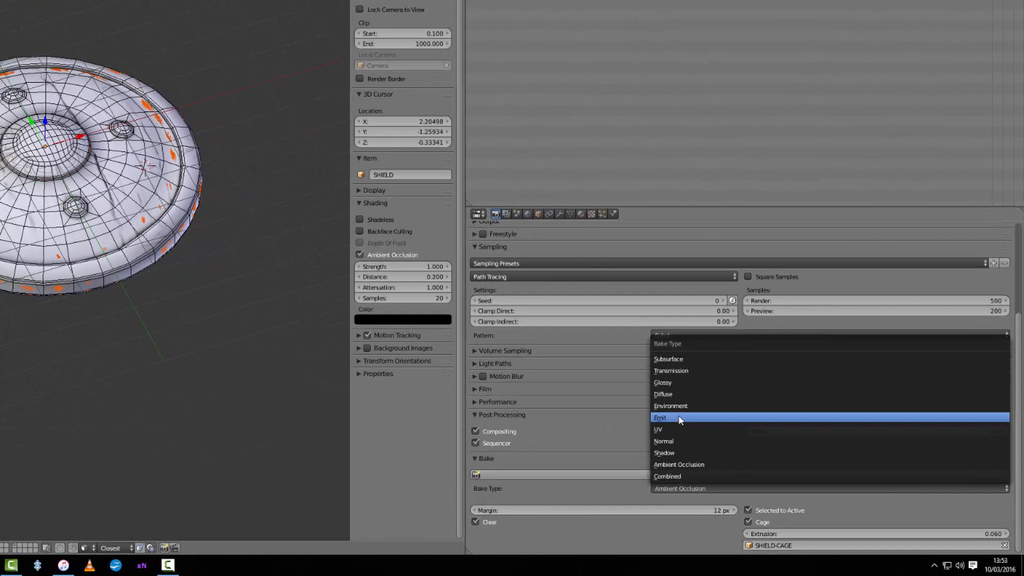
left_click(680, 419)
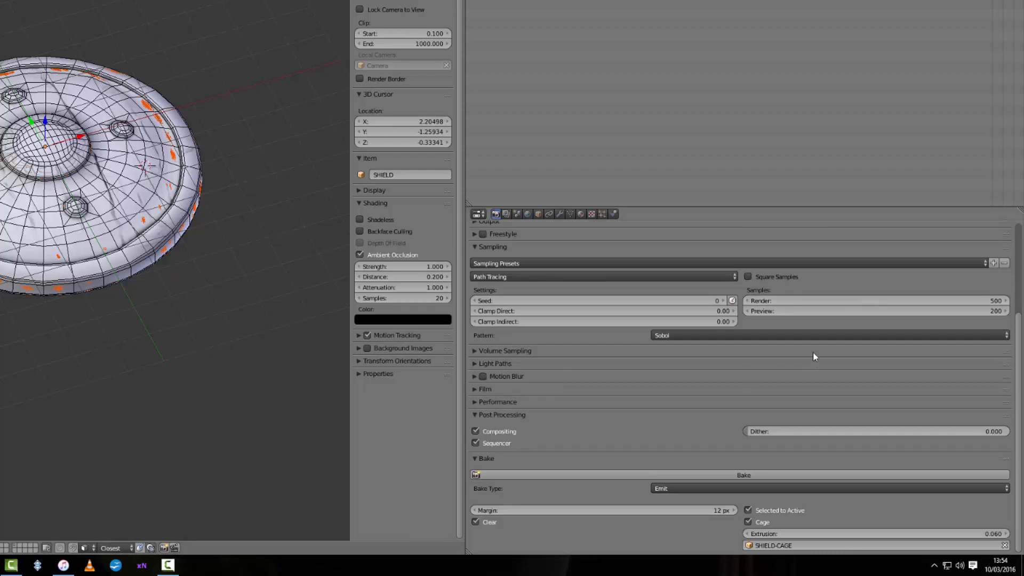
left_click(824, 301)
type("5")
key("Return")
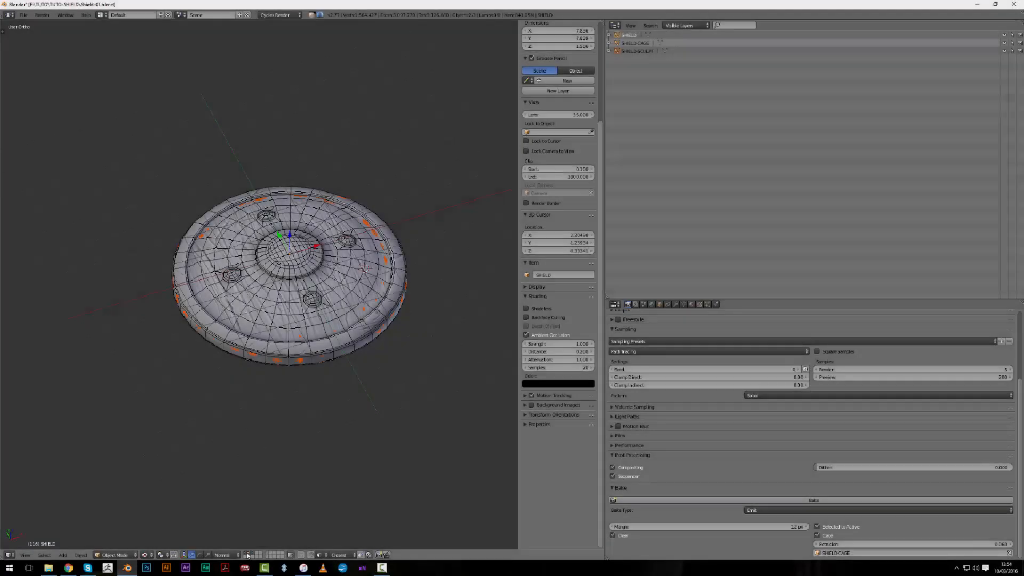
Compare the sculpt's layer with the low-poly shield's layer, leaving only the low-poly SHIELD displayed
left_click(247, 555)
scroll(273, 490, "up", 4)
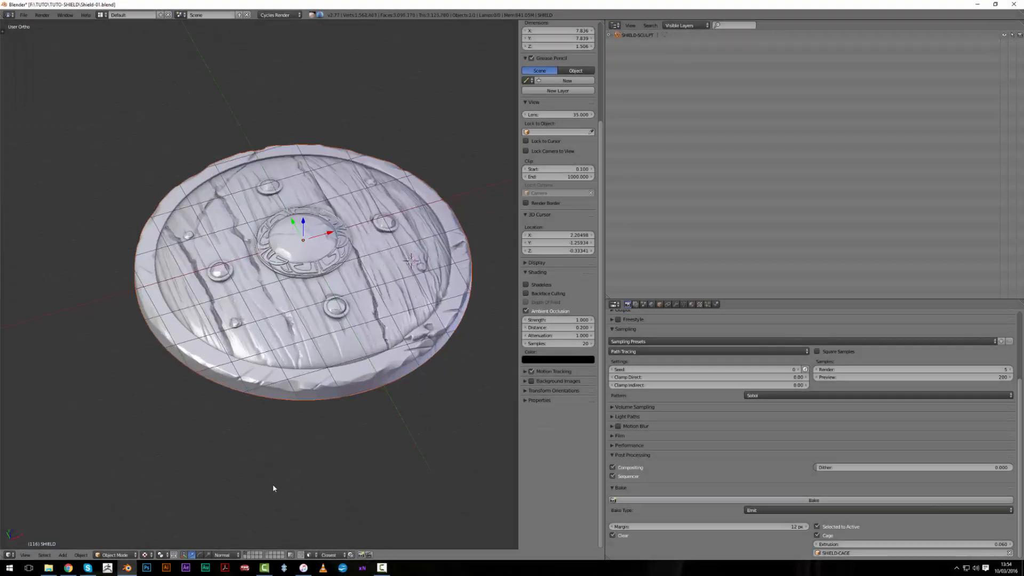
left_click(247, 555)
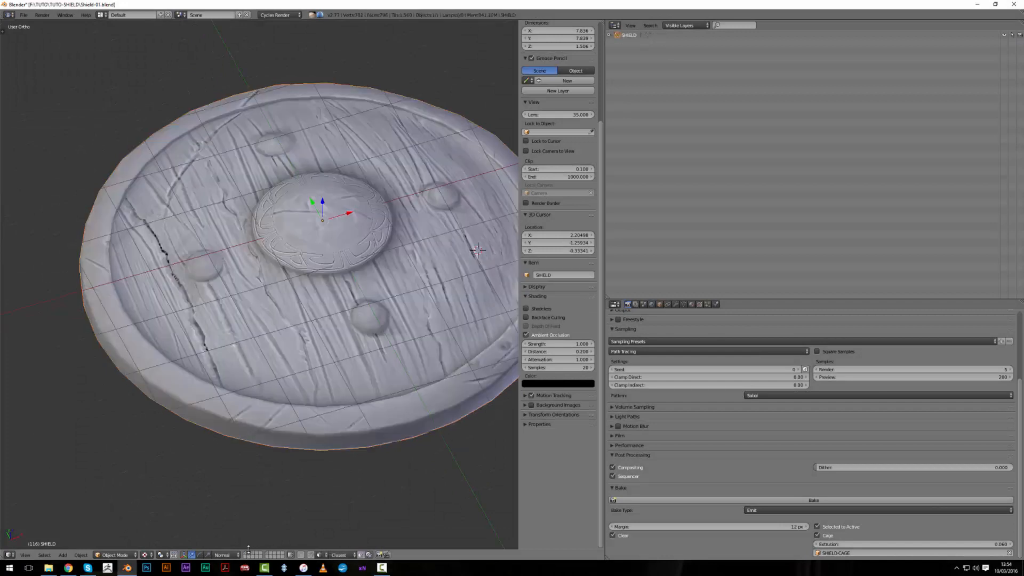
scroll(288, 473, "down", 4)
middle_click_drag(288, 473, 228, 462)
scroll(230, 462, "up", 4)
middle_click_drag(298, 469, 147, 491)
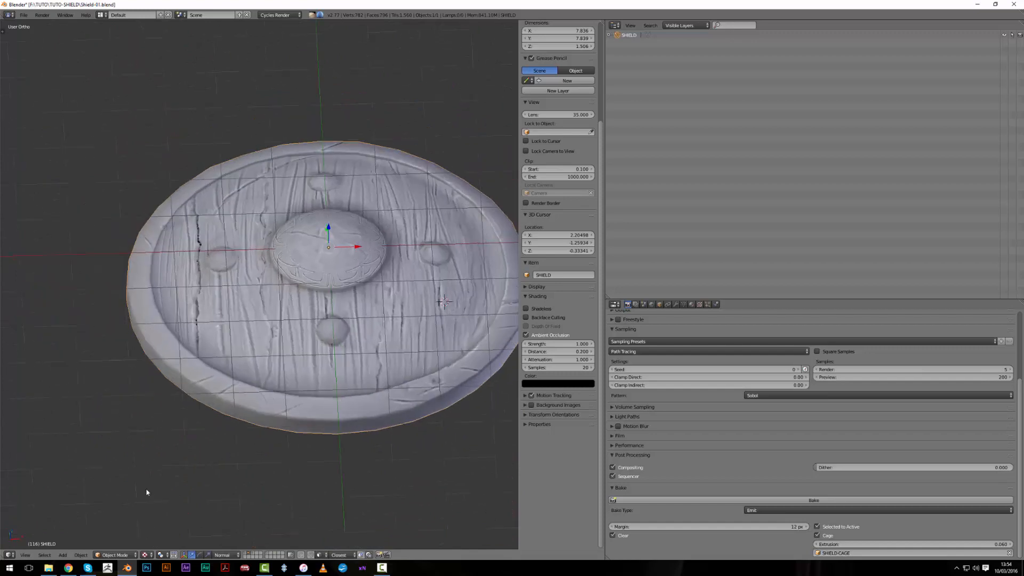
Change the 3D viewport to a UV/Image Editor and save the baked image as SHIELD-CAVITY.png in the SHIELD-MAPS folder
left_click(10, 555)
left_click(31, 489)
scroll(190, 431, "up", 1)
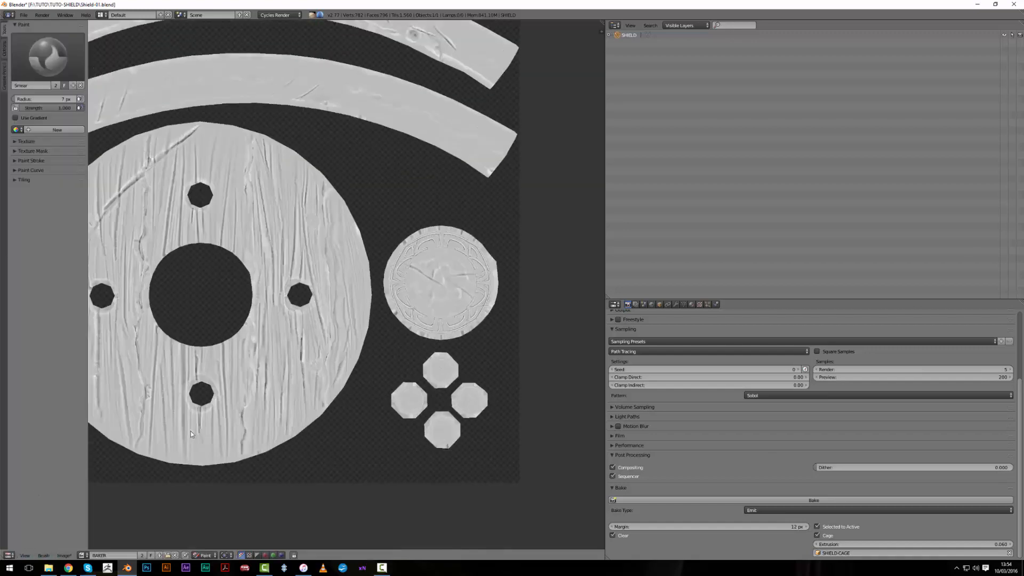
scroll(190, 431, "down", 3)
key("F3")
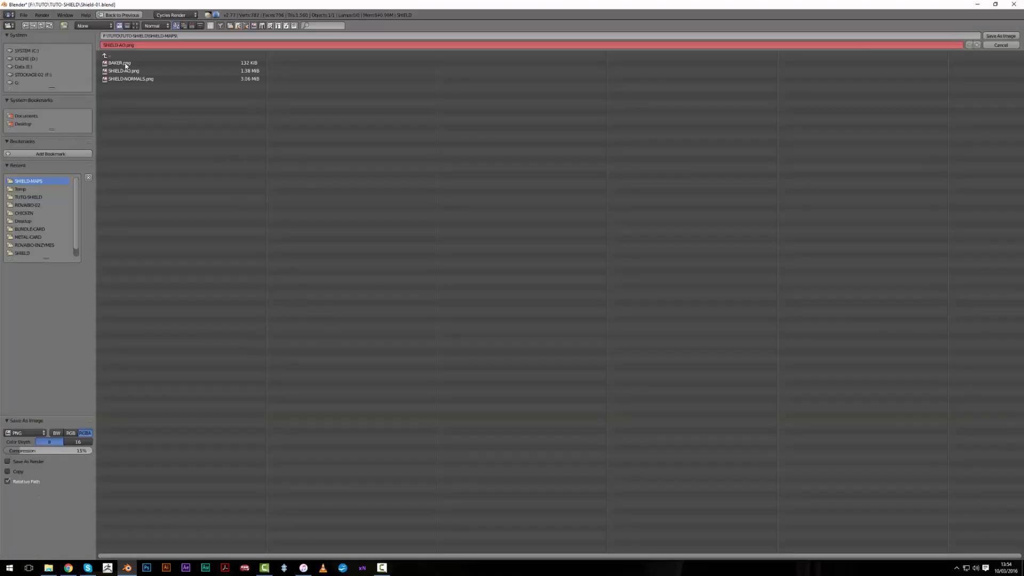
left_click(160, 45)
type("CAVITY")
key("Return")
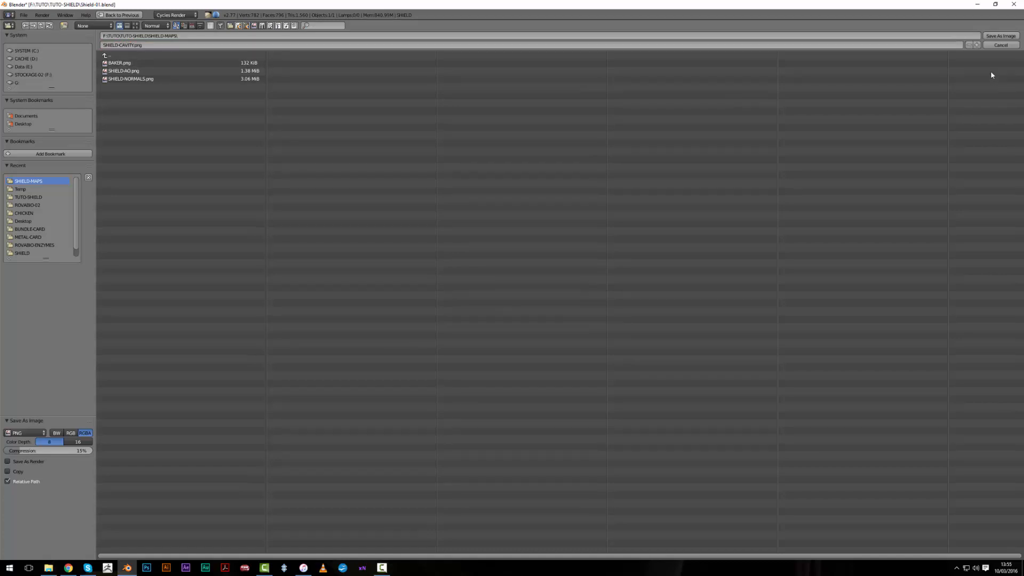
left_click(1001, 36)
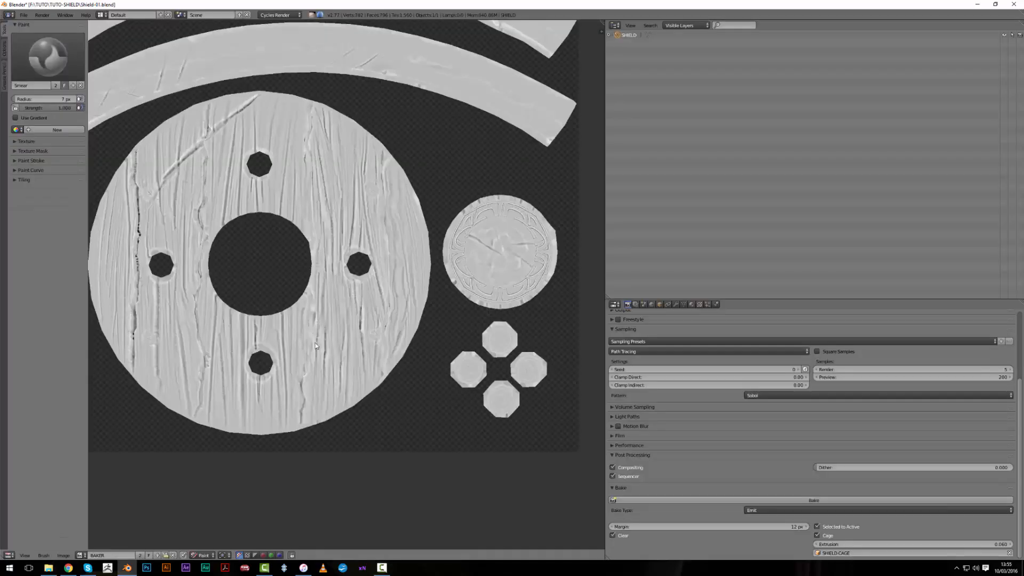
Change the image editor back to a 3D View and inspect the baked detail on the low-poly shield
left_click(9, 554)
left_click(24, 544)
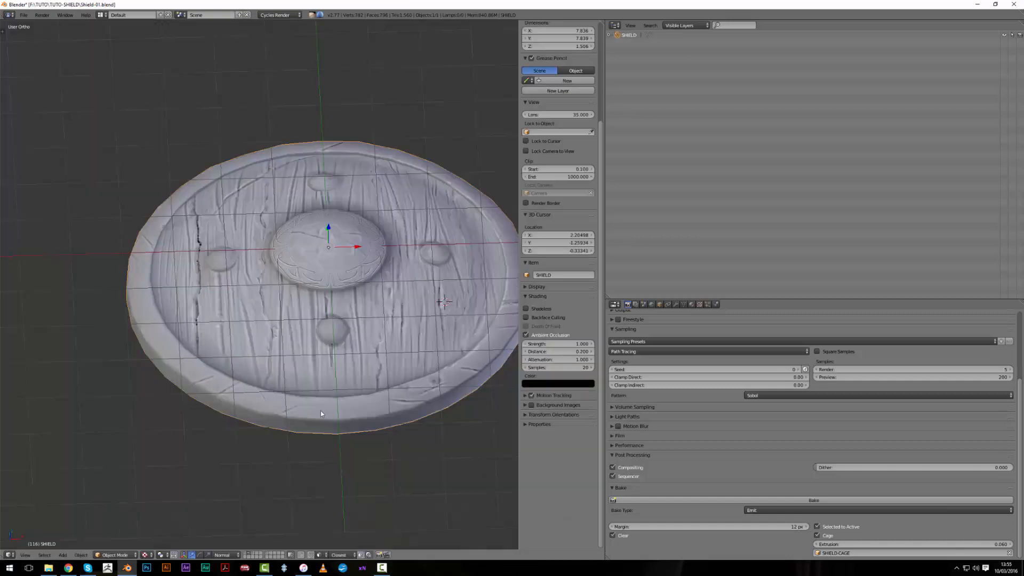
middle_click_drag(335, 395, 395, 410)
scroll(382, 393, "up", 4)
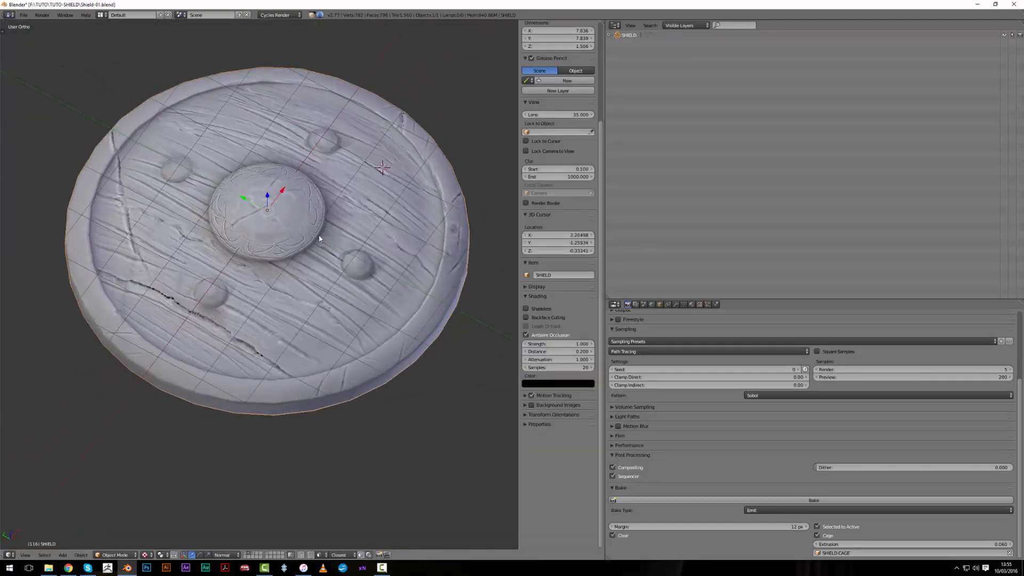
scroll(249, 296, "up", 2)
middle_click_drag(180, 324, 243, 322)
scroll(281, 311, "down", 4)
middle_click_drag(316, 411, 84, 527)
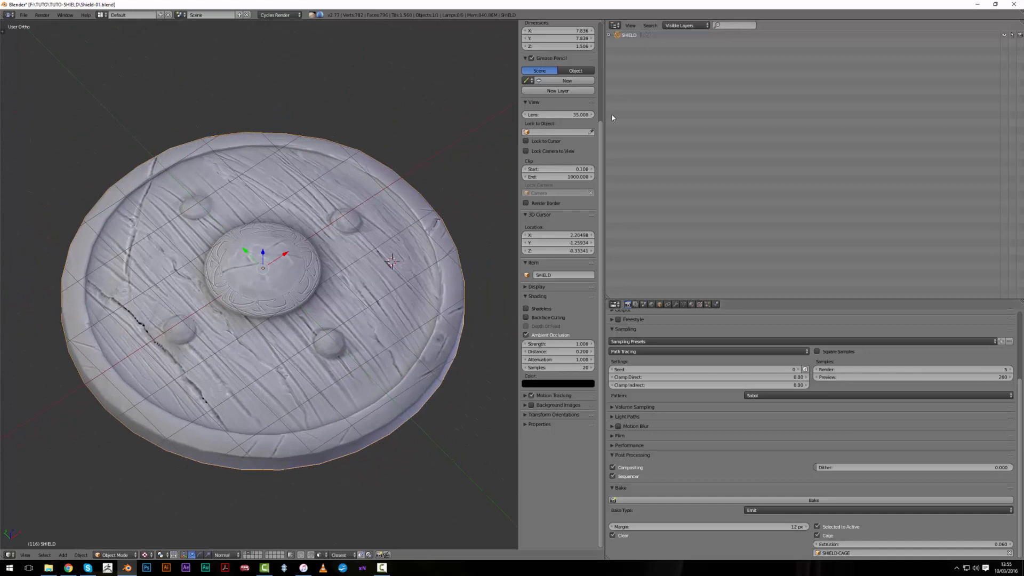
Change the Outliner to a UV/Image Editor and display the BAKER image in it
left_click(615, 25)
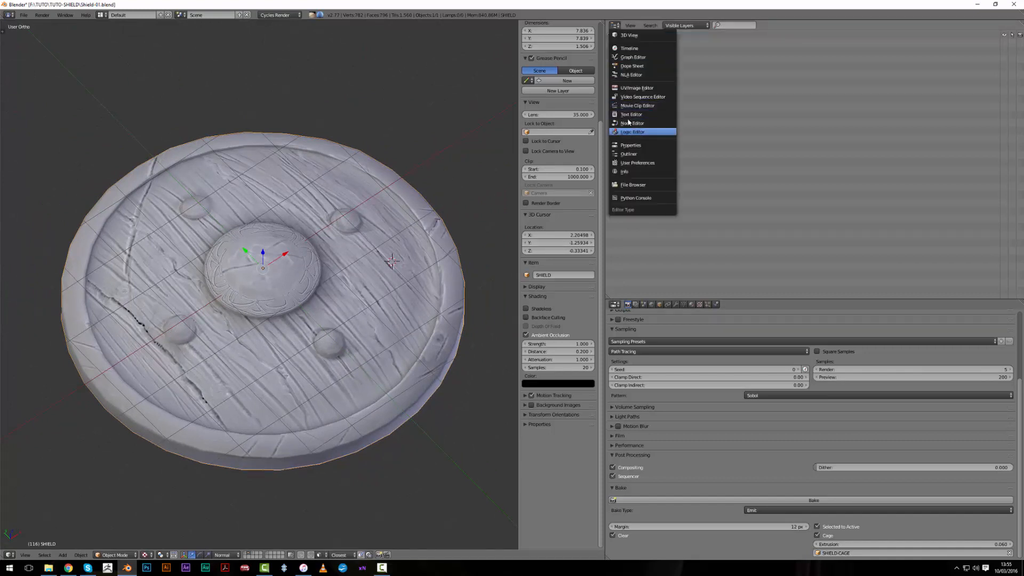
left_click(636, 88)
scroll(846, 155, "up", 3)
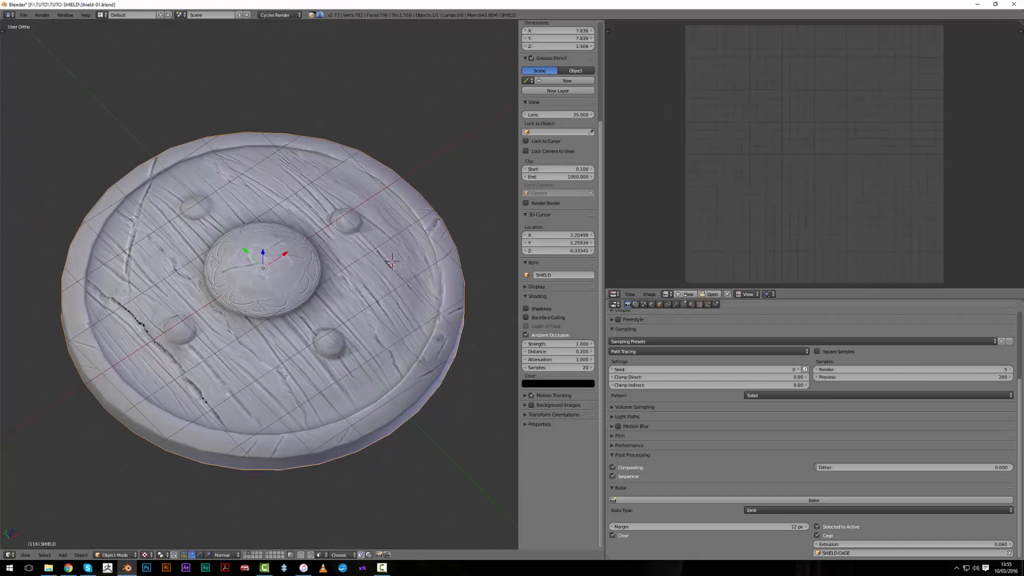
left_click(666, 294)
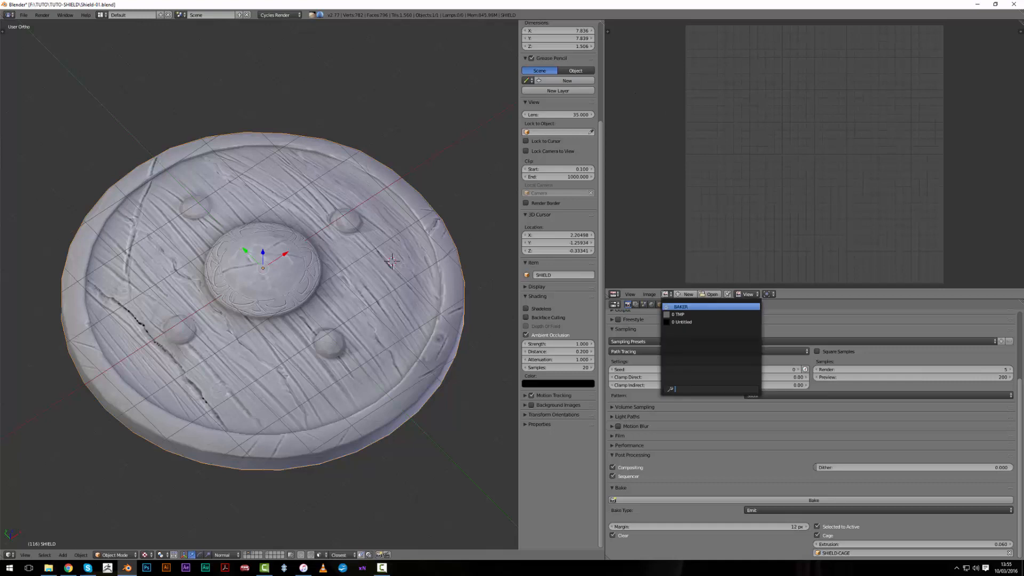
left_click(683, 308)
scroll(779, 188, "down", 5)
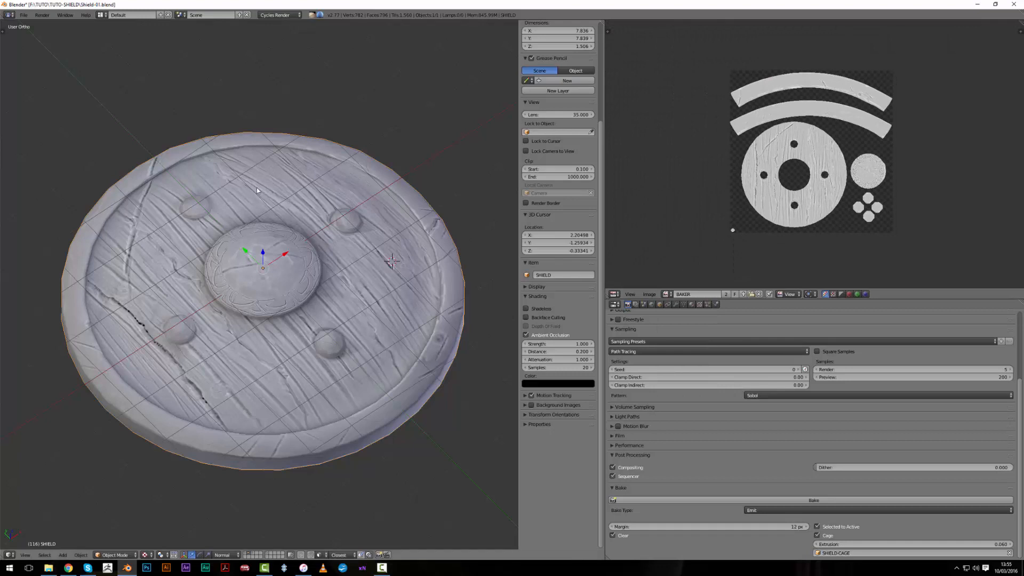
Show the tool shelf, switch the shield to Texture Paint mode and choose the F Fill brush
key("t")
left_click(114, 555)
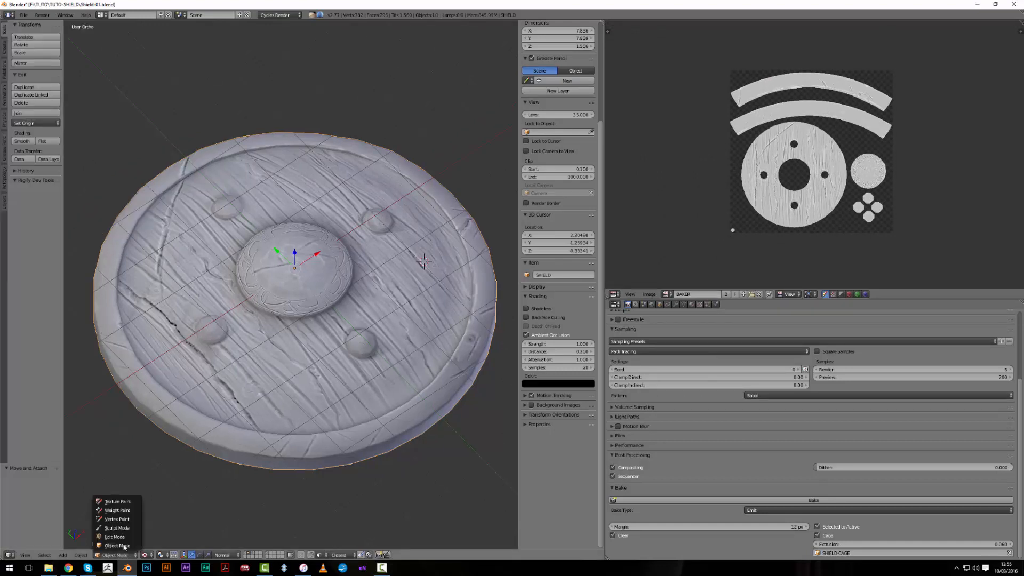
left_click(136, 501)
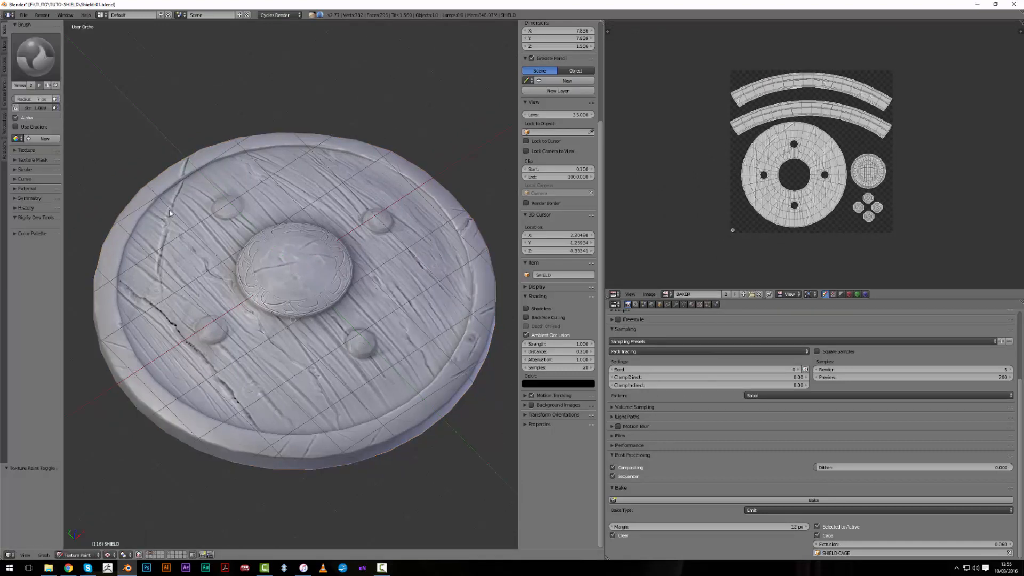
left_click(40, 68)
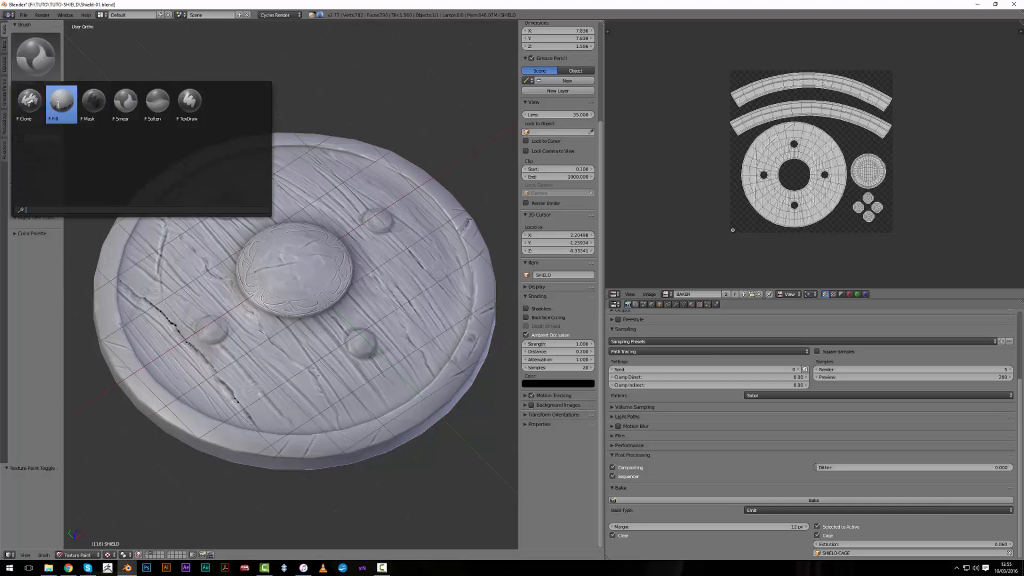
left_click(57, 104)
Enable face selection masking and fill two adjacent faces on the shield's rim with white
mouse_move(342, 250)
middle_mouse_down()
mouse_move(289, 370)
mouse_move(228, 419)
mouse_move(245, 469)
middle_mouse_up()
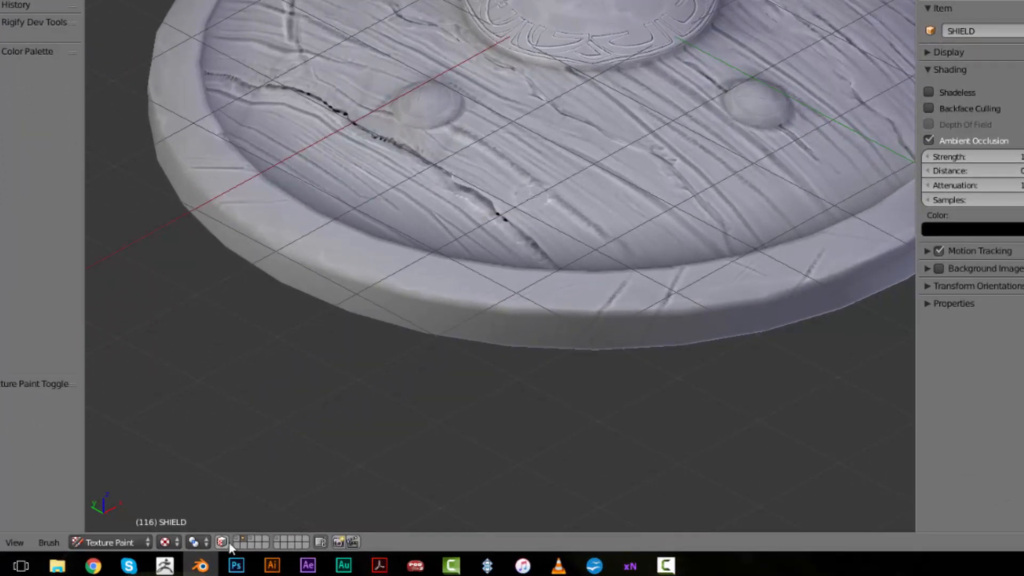
left_click(229, 542)
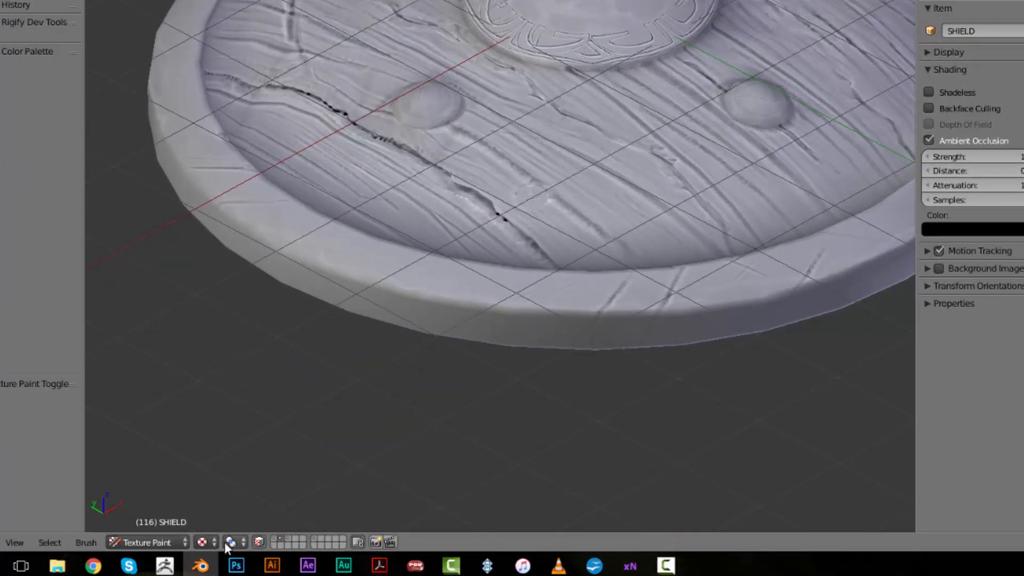
left_click(259, 542)
left_click(222, 542)
key("a")
middle_click_drag(290, 509, 528, 221)
scroll(486, 240, "up", 4)
right_click(420, 192)
right_click(444, 216, "shift")
left_click(402, 223)
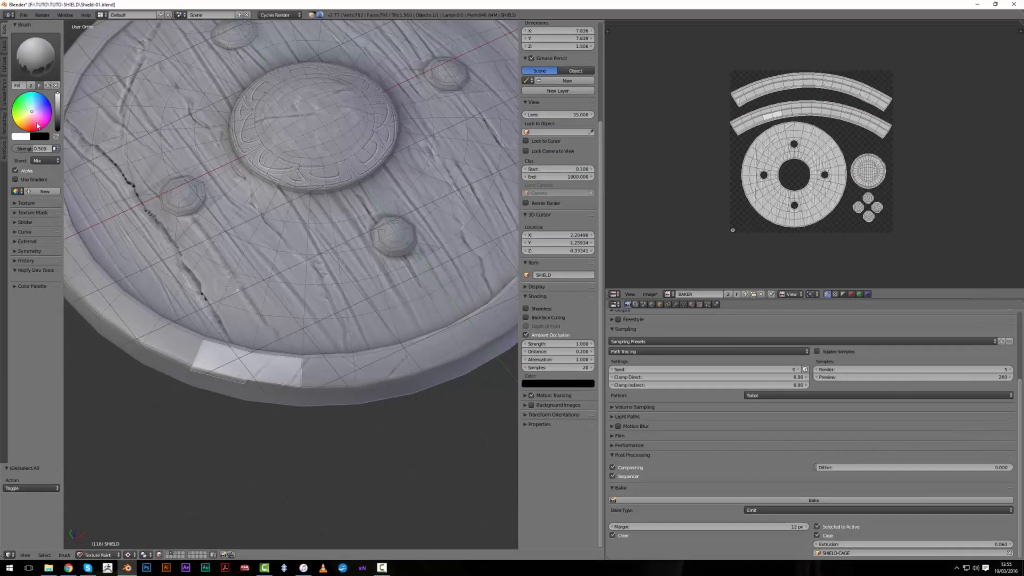
Set the fill brush strength to 1.000 and fill the two selected rim faces with orange
left_click_drag(33, 150, 53, 147)
left_click(28, 125)
left_click(231, 369)
mouse_move(278, 393)
middle_mouse_down()
mouse_move(263, 412)
mouse_move(287, 350)
middle_mouse_up()
middle_click_drag(327, 408, 341, 373)
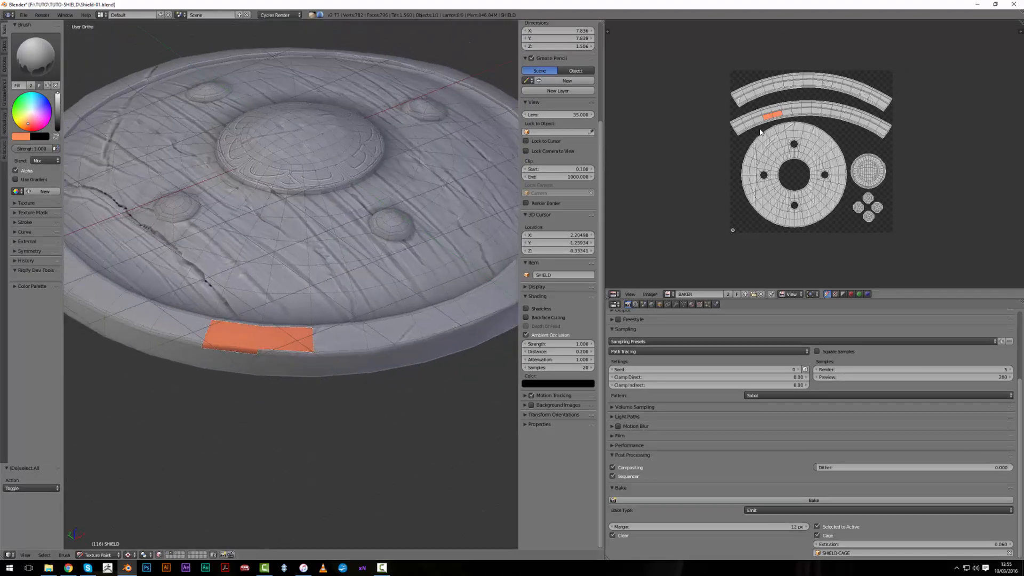
scroll(712, 59, "up", 4)
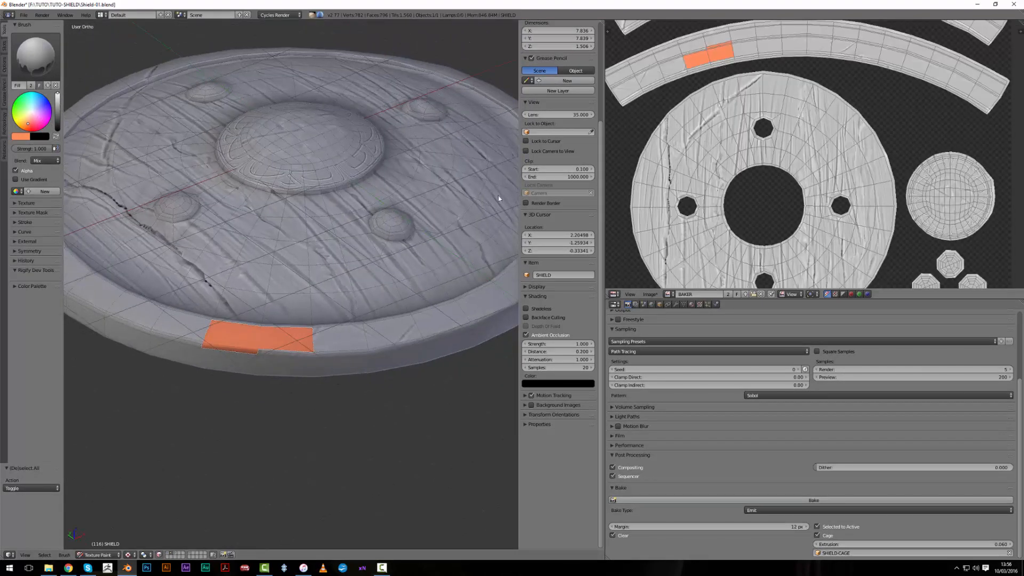
scroll(499, 198, "down", 4)
In Edit Mode, clear the selection and select all faces of the seam-bounded rim half that contains the orange patch
key("Tab")
scroll(315, 383, "up", 3)
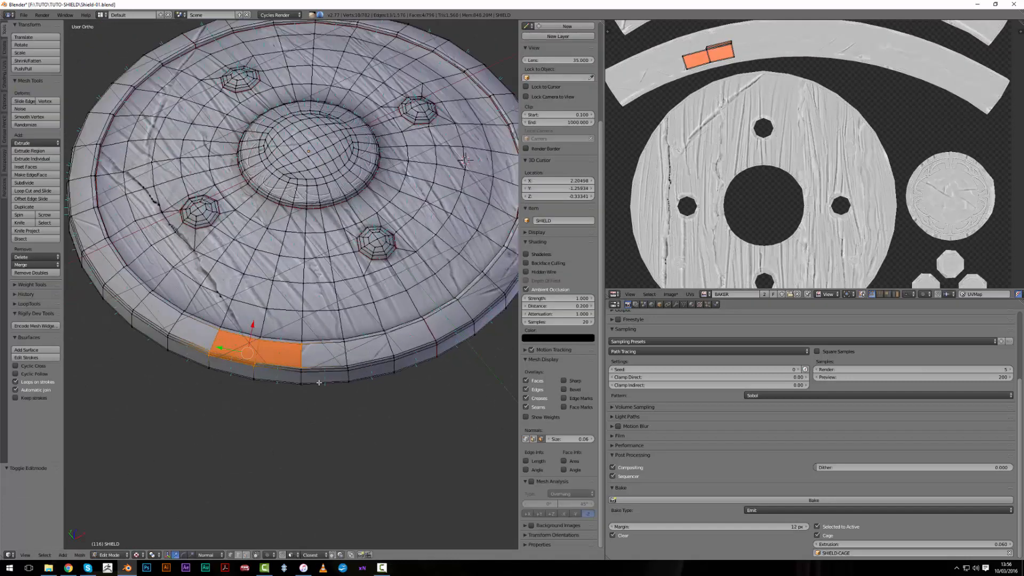
key("a")
mouse_move(399, 472)
middle_mouse_down()
mouse_move(332, 449)
mouse_move(367, 439)
middle_mouse_up()
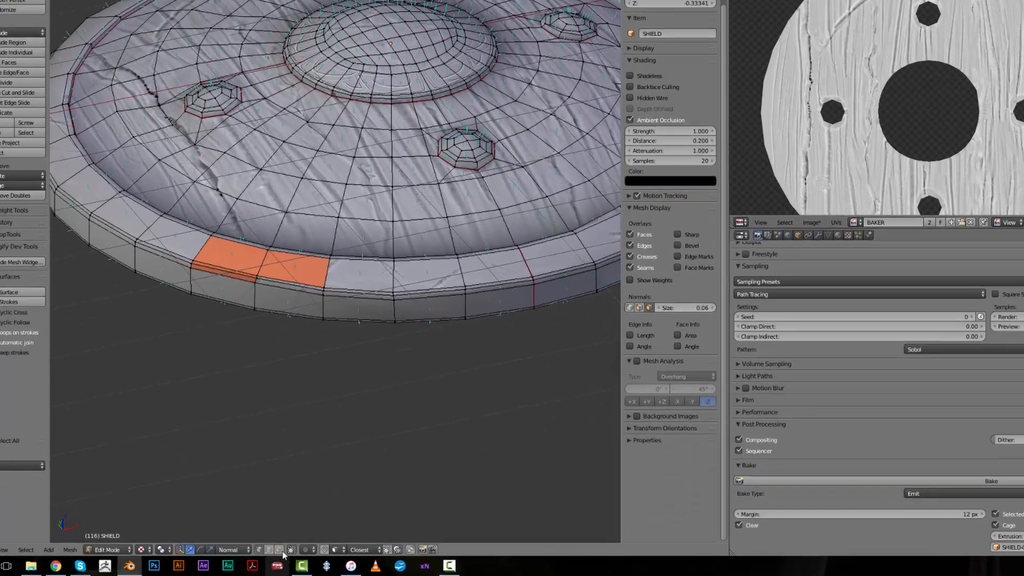
left_click(247, 555)
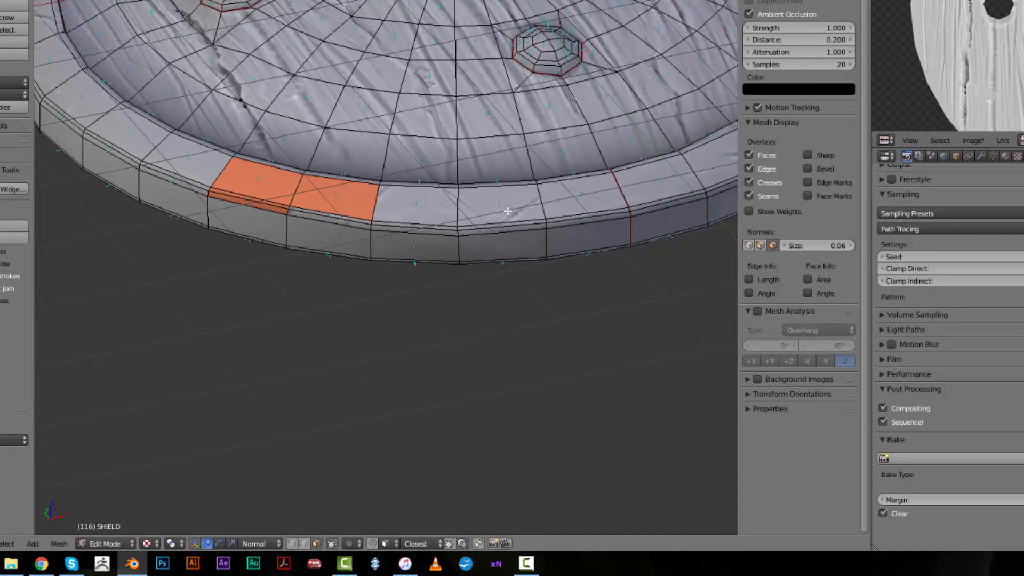
key("l")
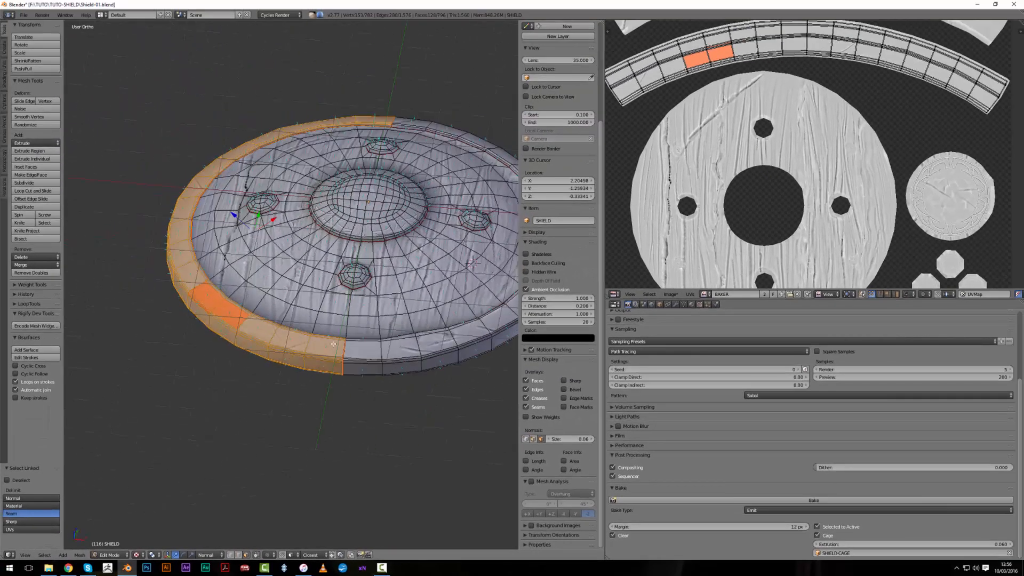
Add the linked faces of the rim's other half to the selection, delimited by seams
middle_click_drag(333, 344, 309, 326)
scroll(670, 110, "down", 4)
middle_click_drag(738, 98, 726, 133)
scroll(733, 154, "up", 1)
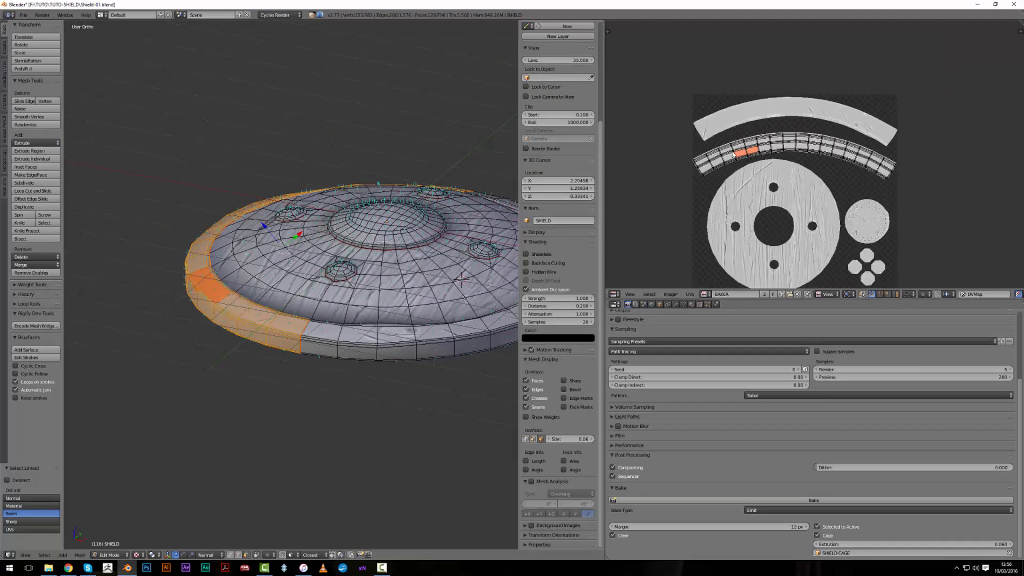
scroll(734, 155, "up", 1)
scroll(243, 320, "up", 2)
middle_click_drag(229, 332, 156, 342)
key("l")
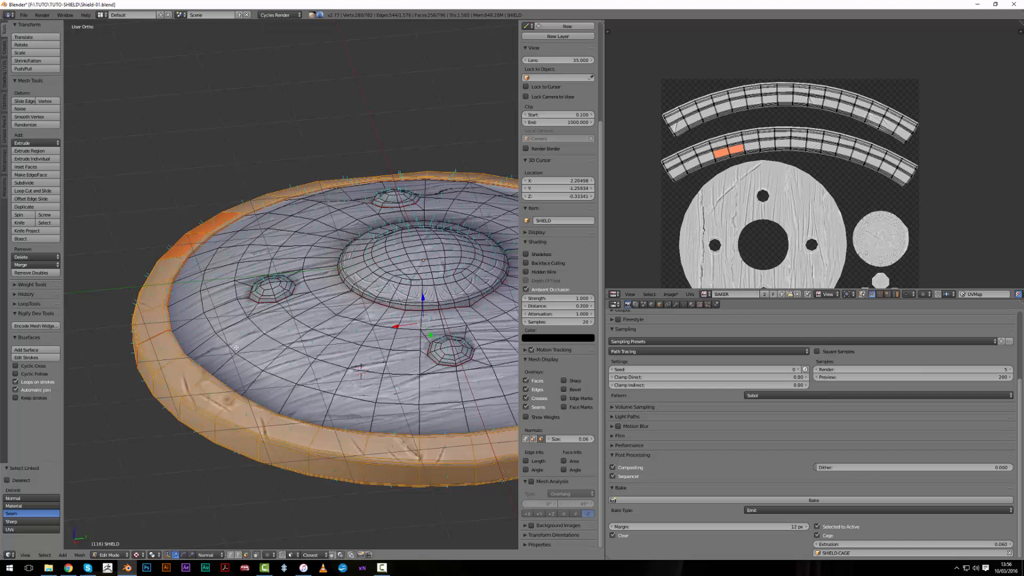
Add the linked faces of the shield's underside to the selection, delimited by seams
scroll(392, 320, "down", 4)
middle_click_drag(321, 391, 293, 319)
key("l")
middle_click_drag(766, 238, 792, 205)
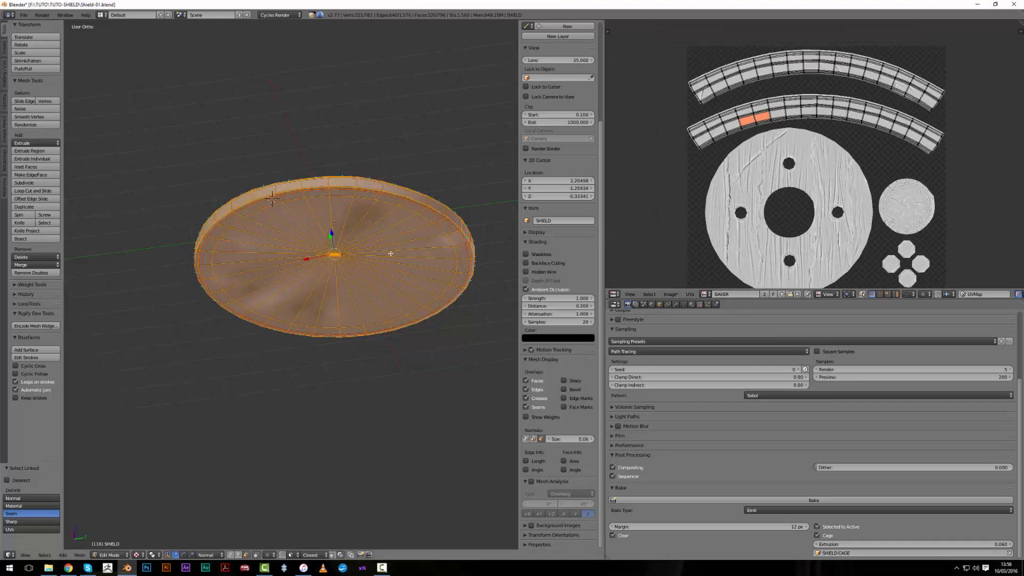
middle_click_drag(390, 253, 403, 398)
scroll(816, 235, "up", 1)
middle_click_drag(924, 269, 864, 196)
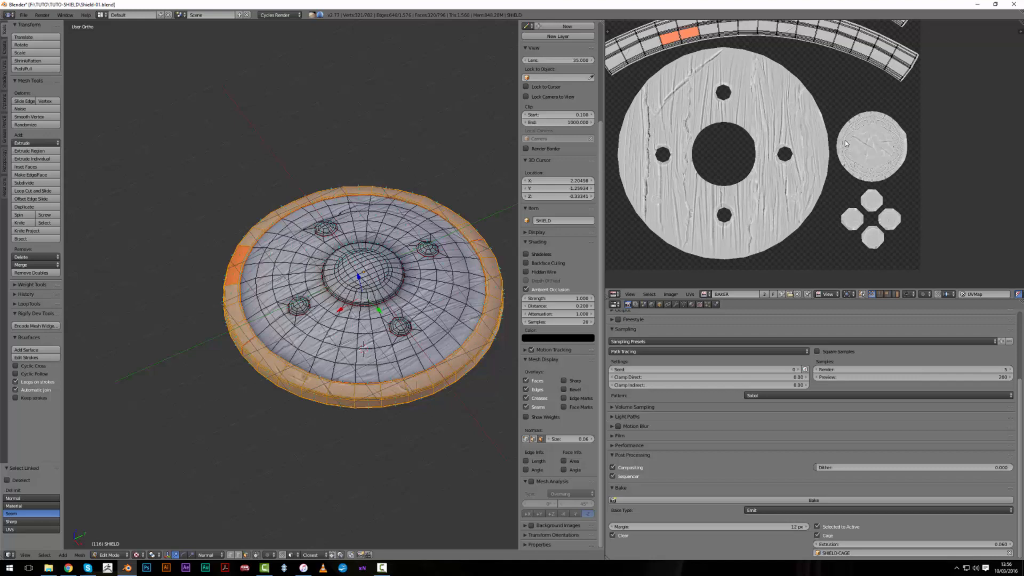
scroll(302, 299, "up", 3)
middle_click_drag(302, 299, 382, 315)
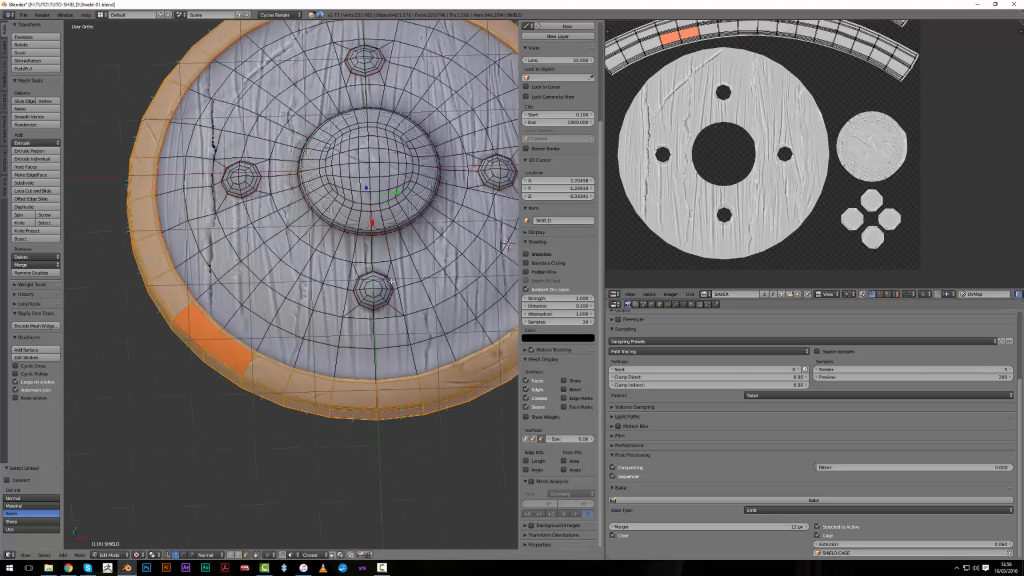
Put the shield back into Texture Paint mode and set the brush colour to pure green (R 0, G 1, B 0)
left_click(9, 554)
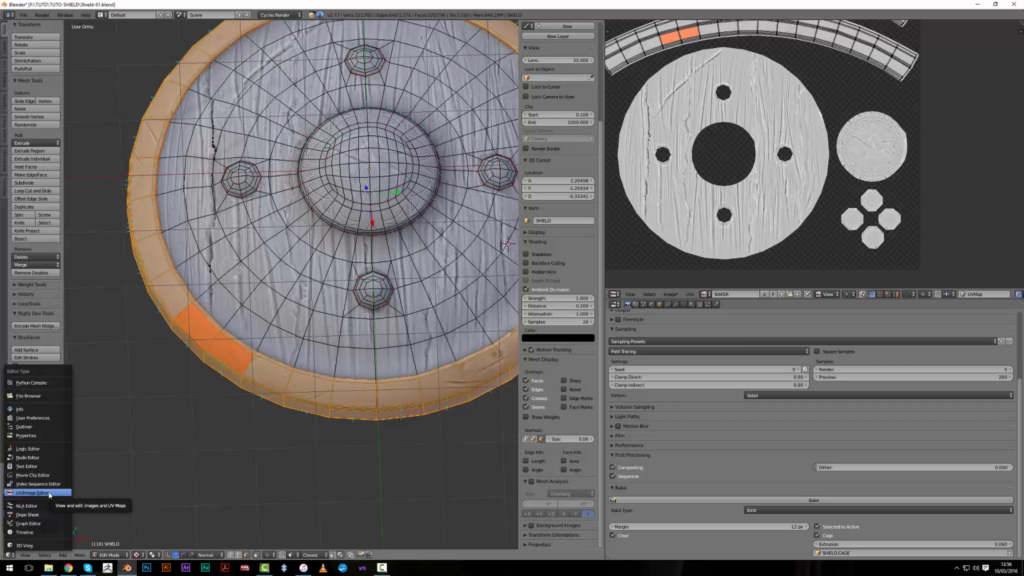
left_click(109, 555)
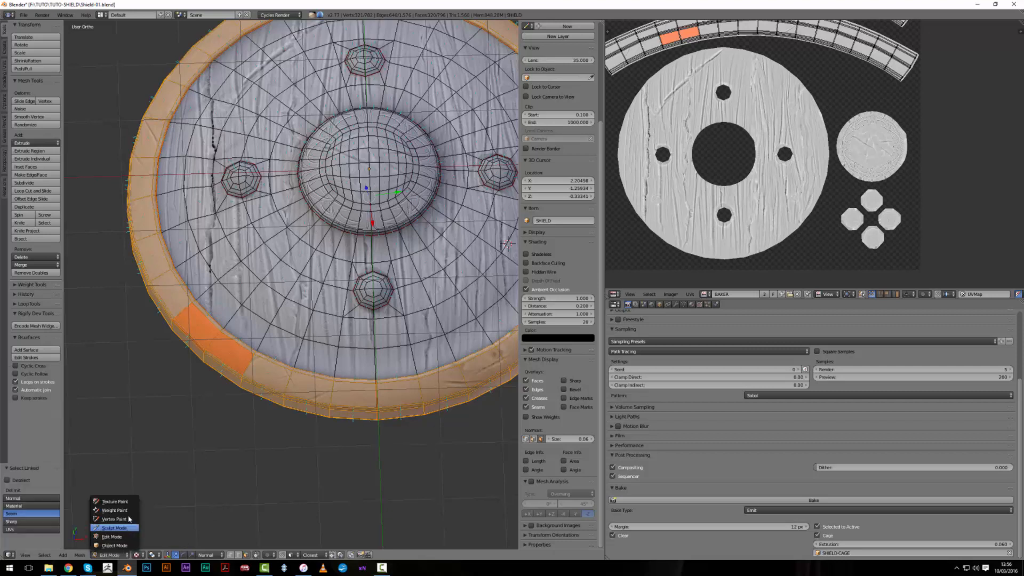
left_click(128, 497)
middle_click_drag(361, 372, 334, 337)
middle_click_drag(830, 93, 906, 228)
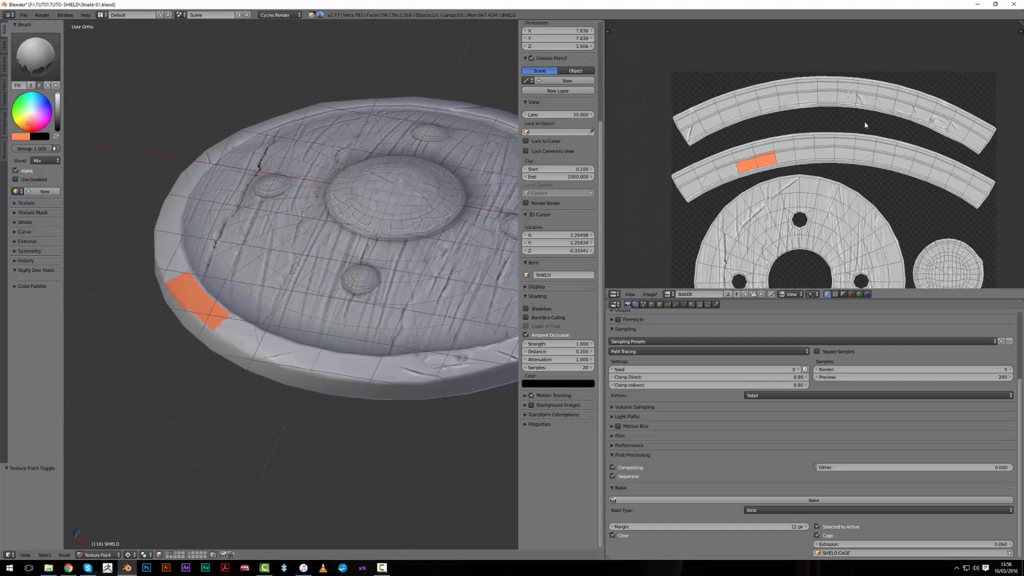
left_click(24, 136)
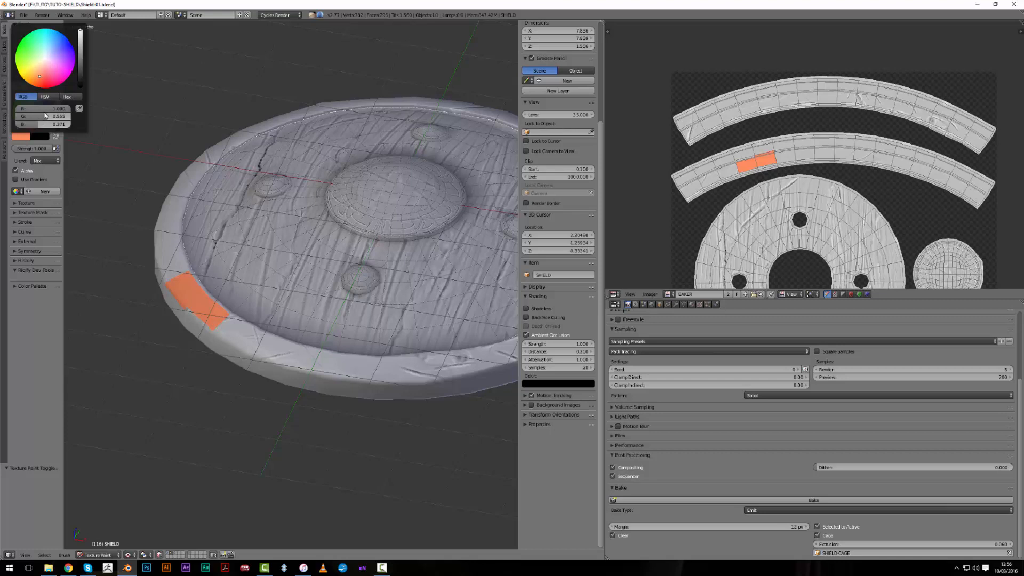
mouse_move(53, 110)
left_mouse_down()
mouse_move(27, 111)
mouse_move(71, 116)
mouse_move(15, 126)
left_mouse_up()
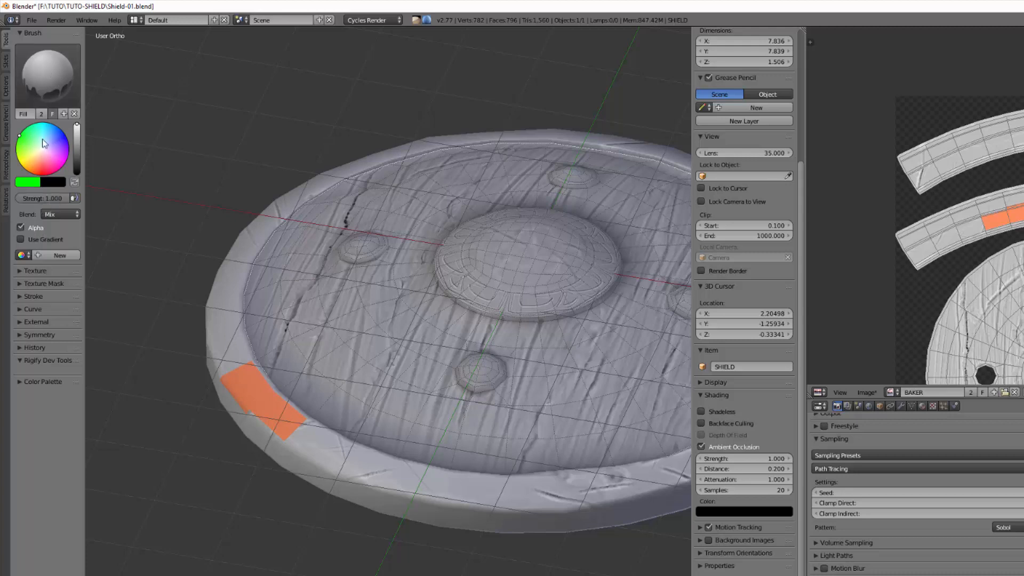
Set the project paint bleed to 20 px and fill the selected rim faces with green
left_click(6, 80)
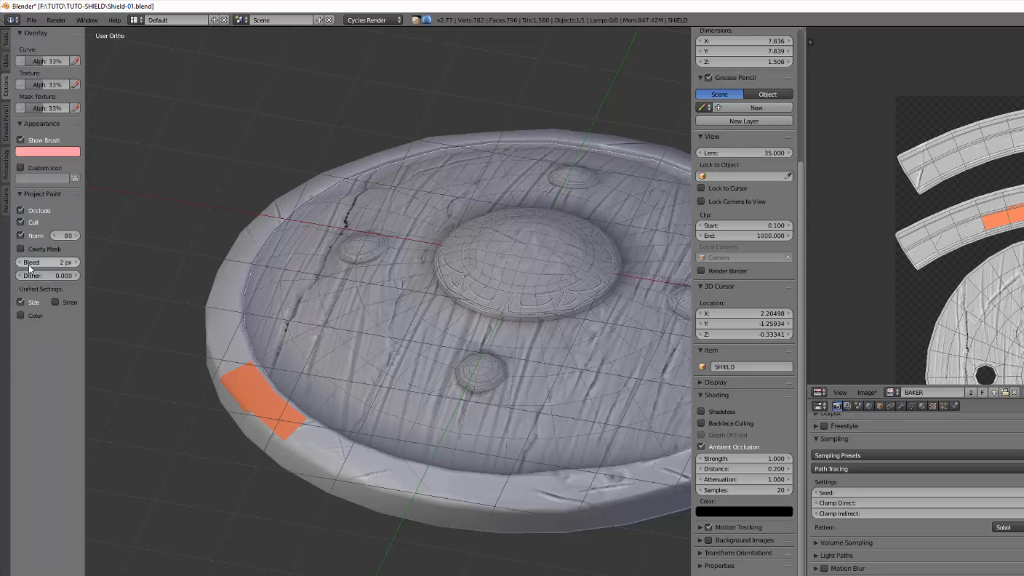
left_click(48, 263)
type("12")
key("Return")
left_click(289, 411)
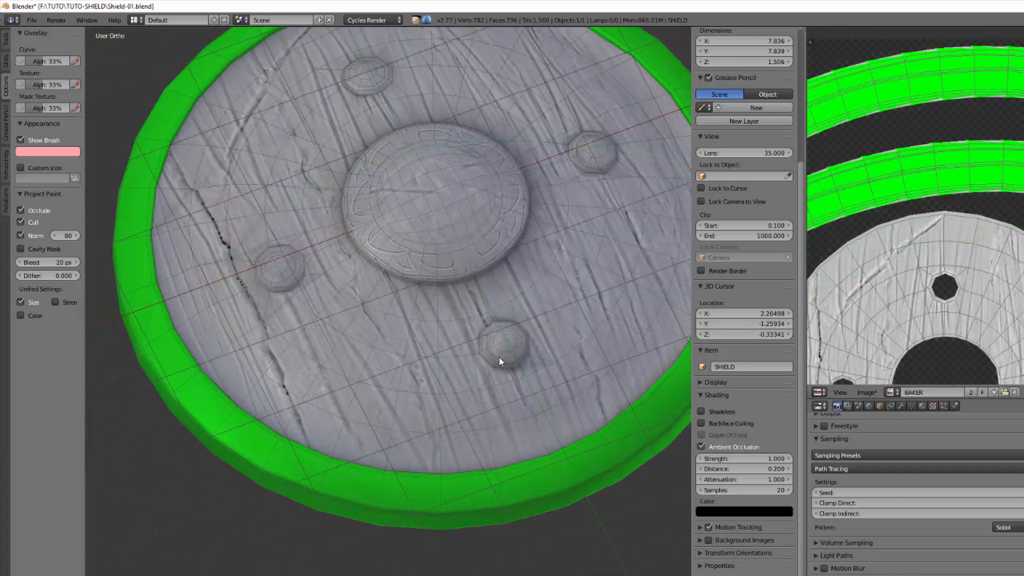
Select the UV islands of the central boss and four rivets and fill them with pure red (R 1, G 0, B 0)
key("l")
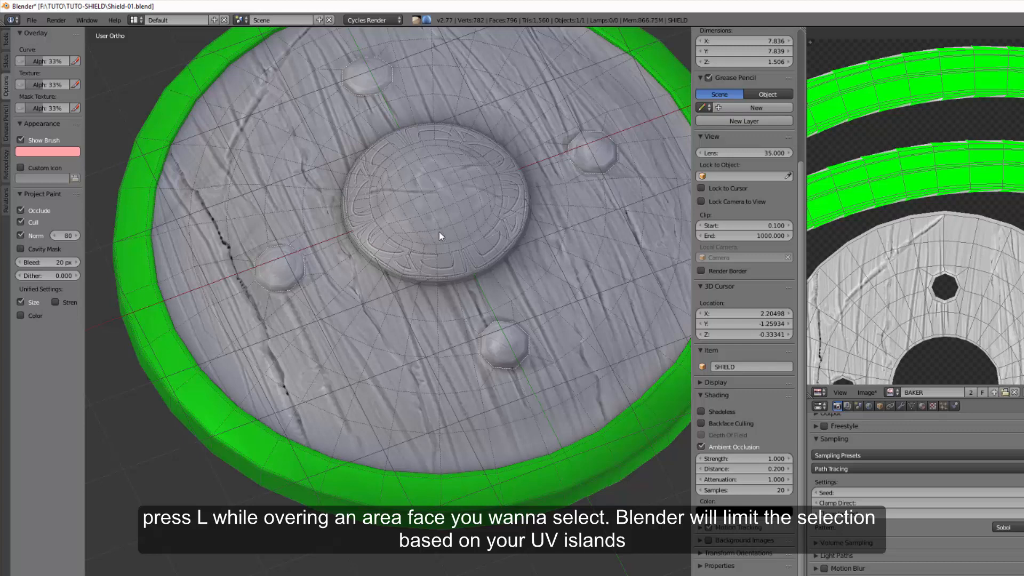
key("l")
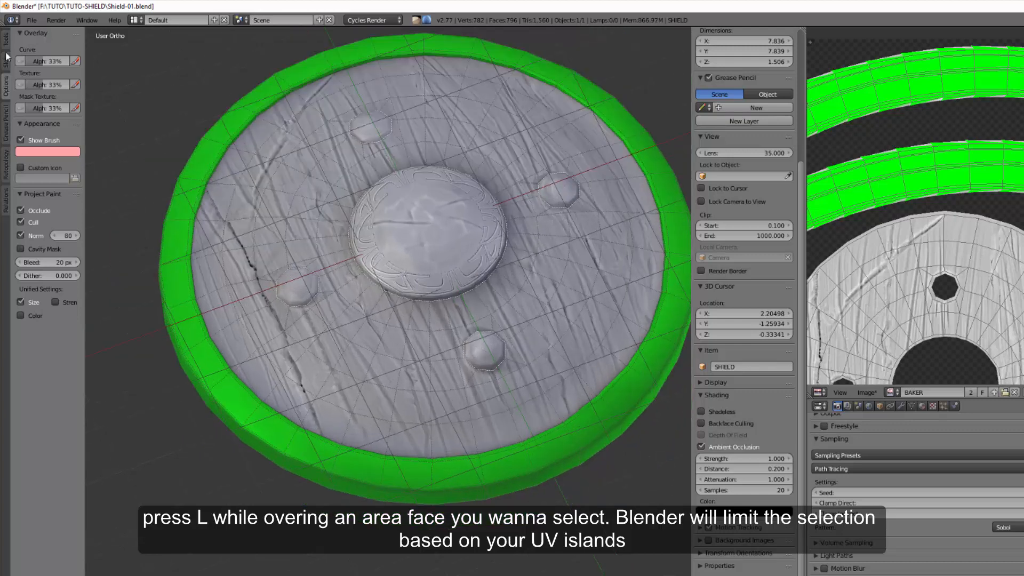
left_click(6, 48)
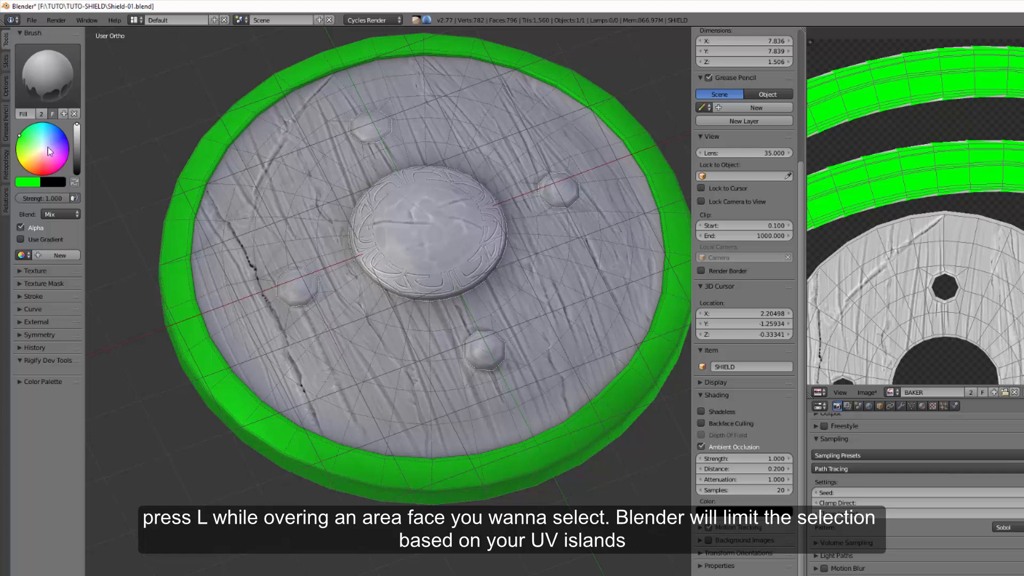
left_click(35, 182)
left_click(36, 183)
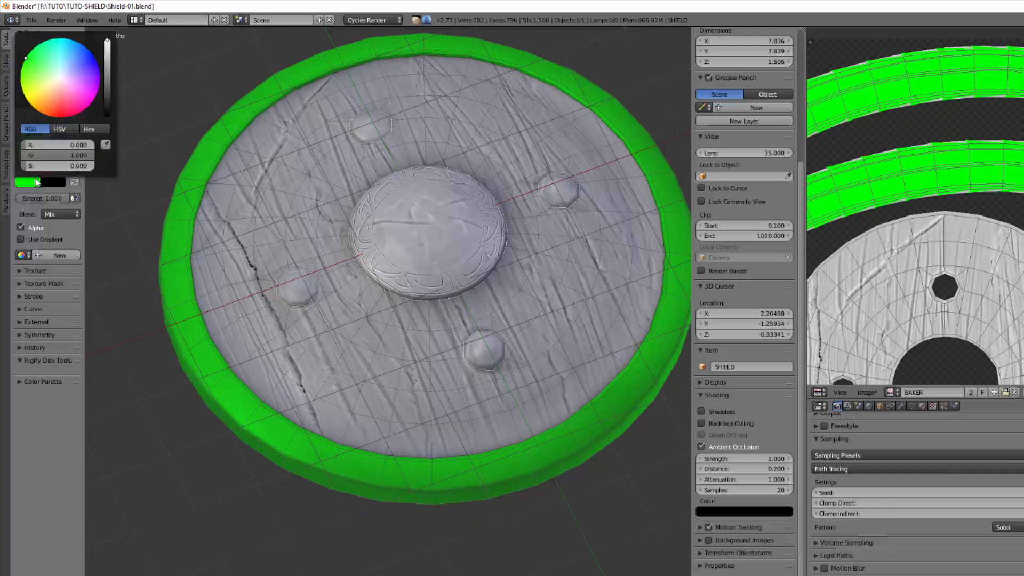
mouse_move(30, 146)
left_mouse_down()
mouse_move(92, 145)
mouse_move(24, 155)
left_mouse_up()
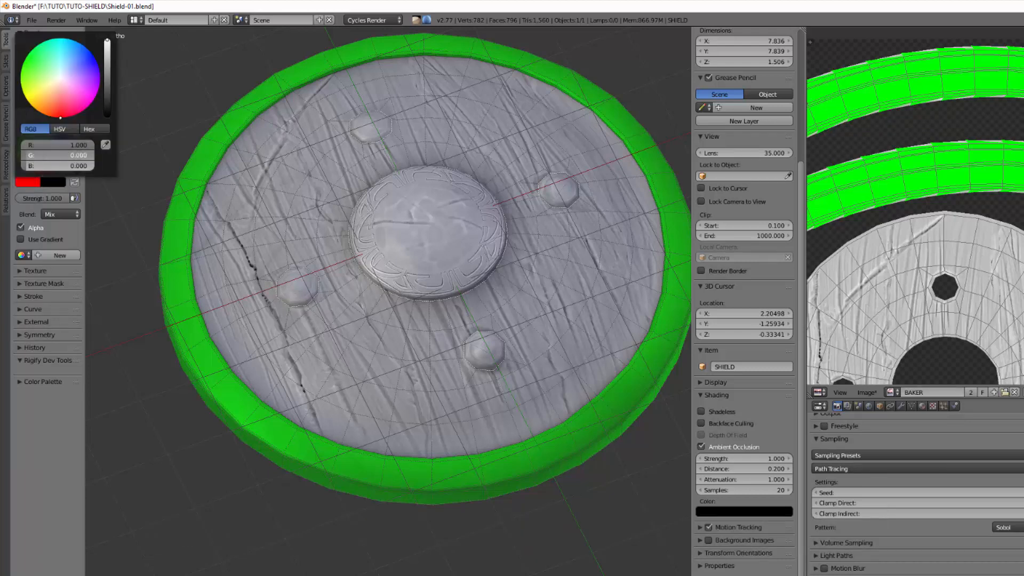
left_click(458, 268)
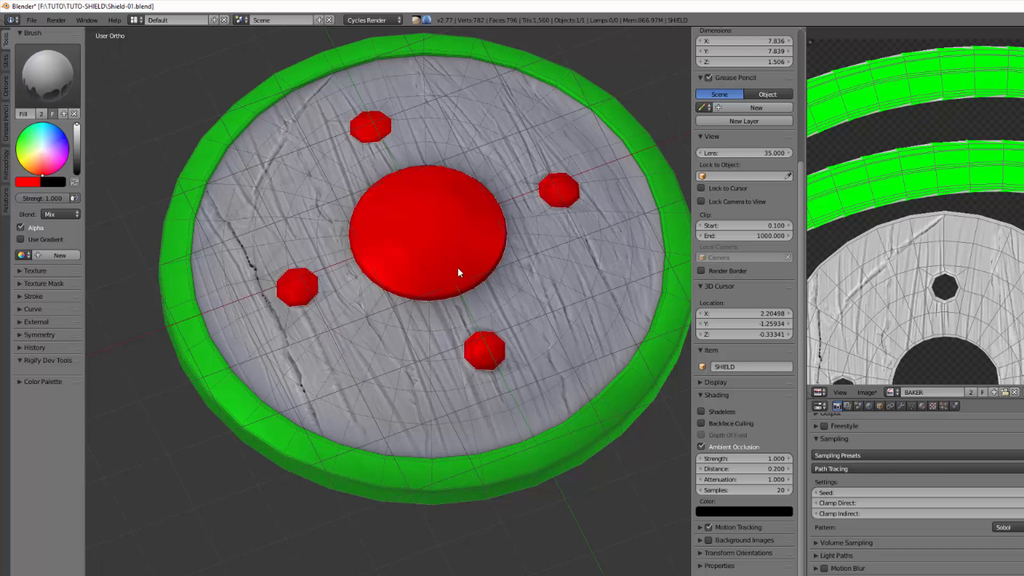
Select only the UV island of the shield's wooden face and fill it with pure blue (R 0, G 0, B 1)
scroll(860, 352, "down", 1)
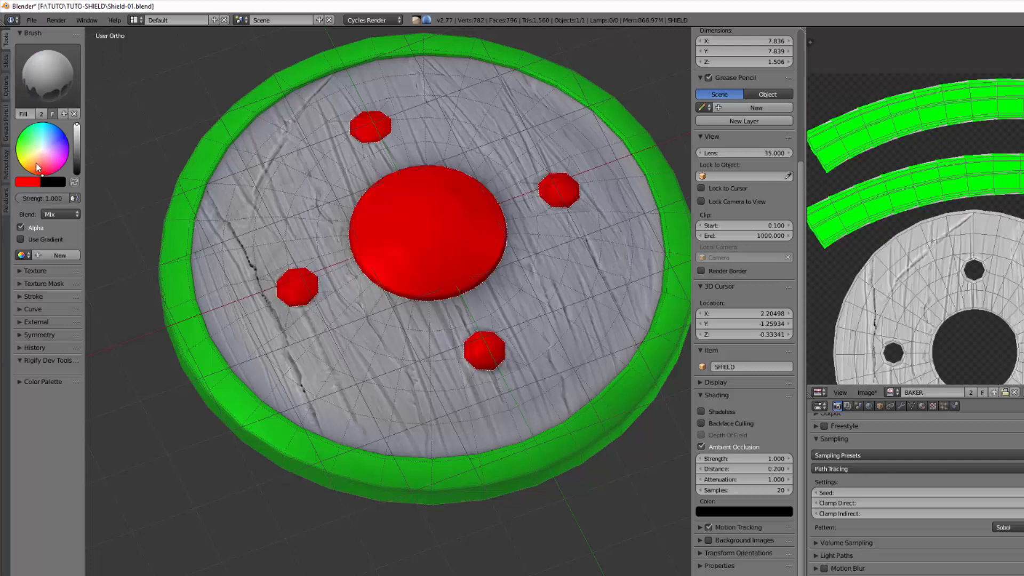
left_click(35, 187)
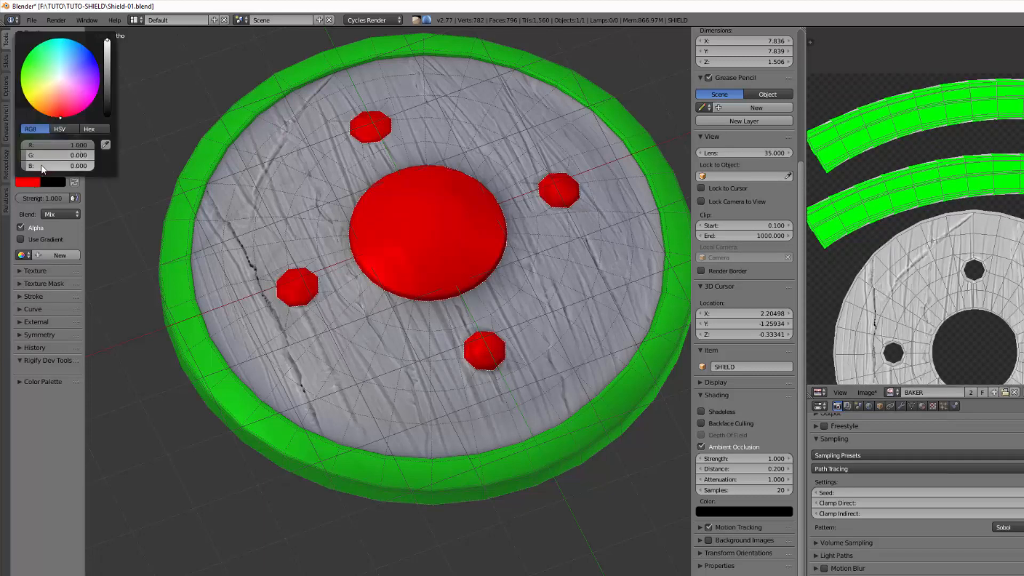
mouse_move(44, 166)
left_mouse_down()
mouse_move(88, 160)
mouse_move(27, 145)
left_mouse_up()
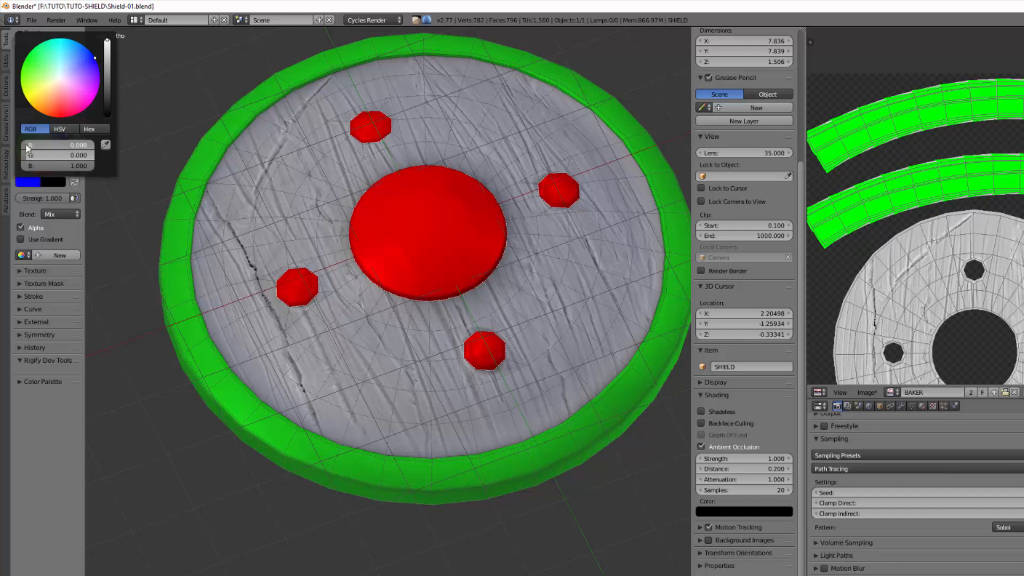
key("a")
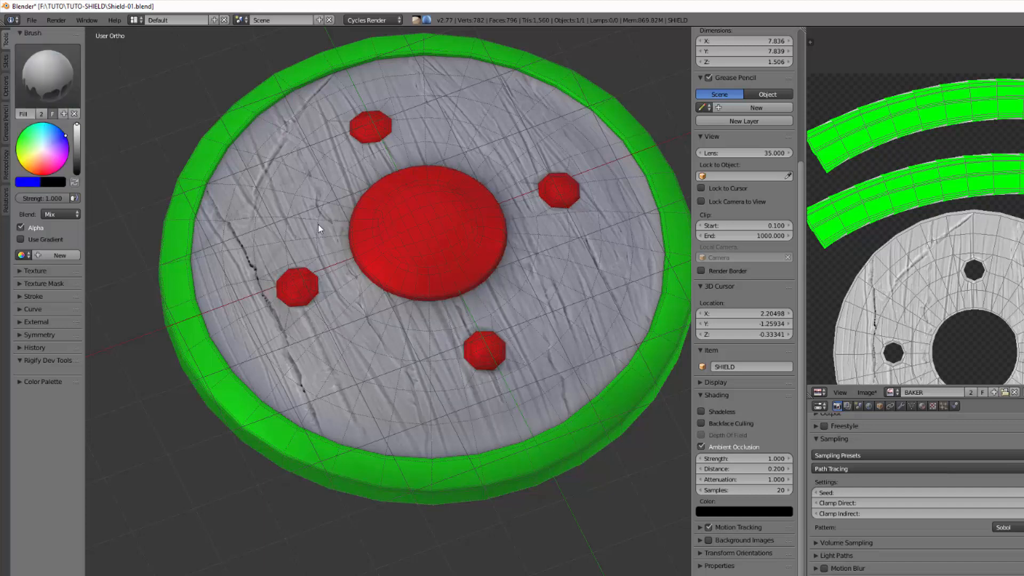
key("l")
key("a")
key("l")
key("a")
key("l")
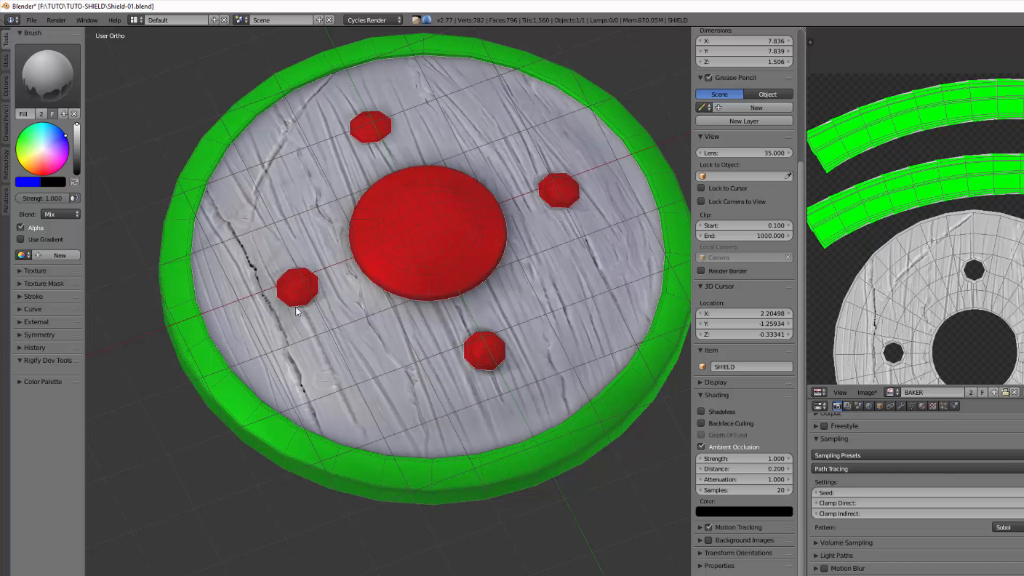
left_click(444, 353)
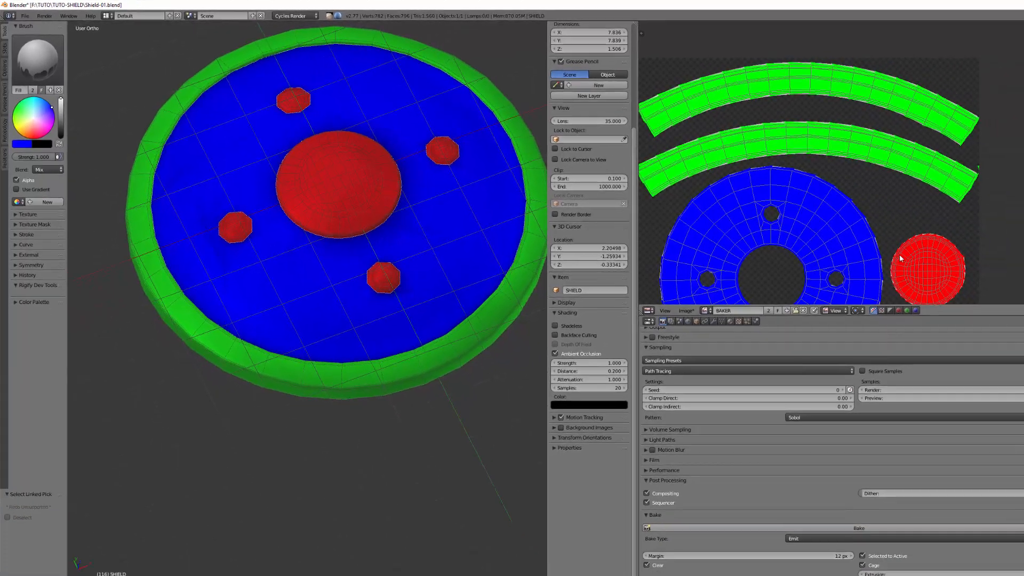
Examine the green, red and blue fills on the shield model and on its UV layout
scroll(899, 258, "down", 1)
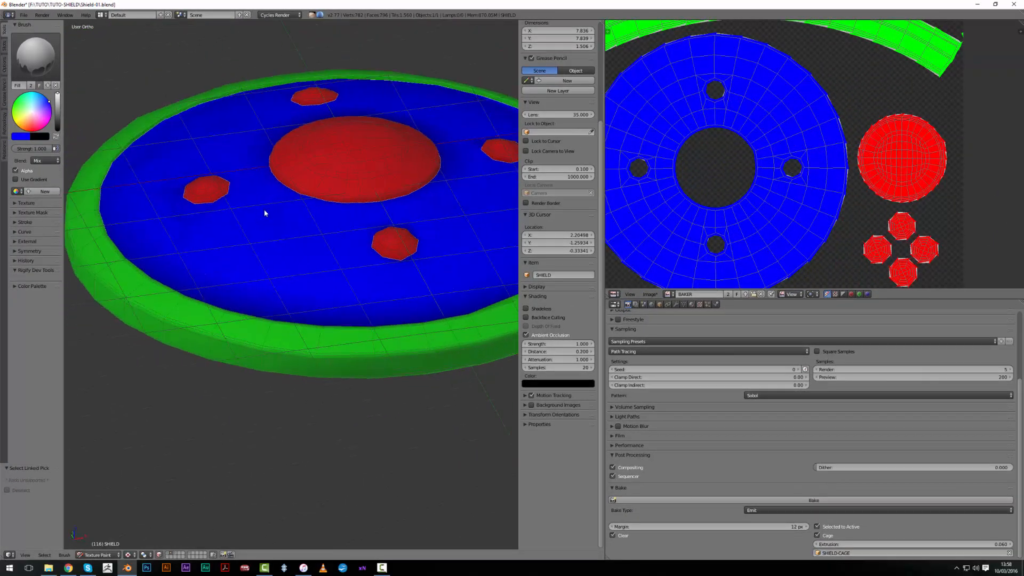
middle_click_drag(264, 213, 262, 243)
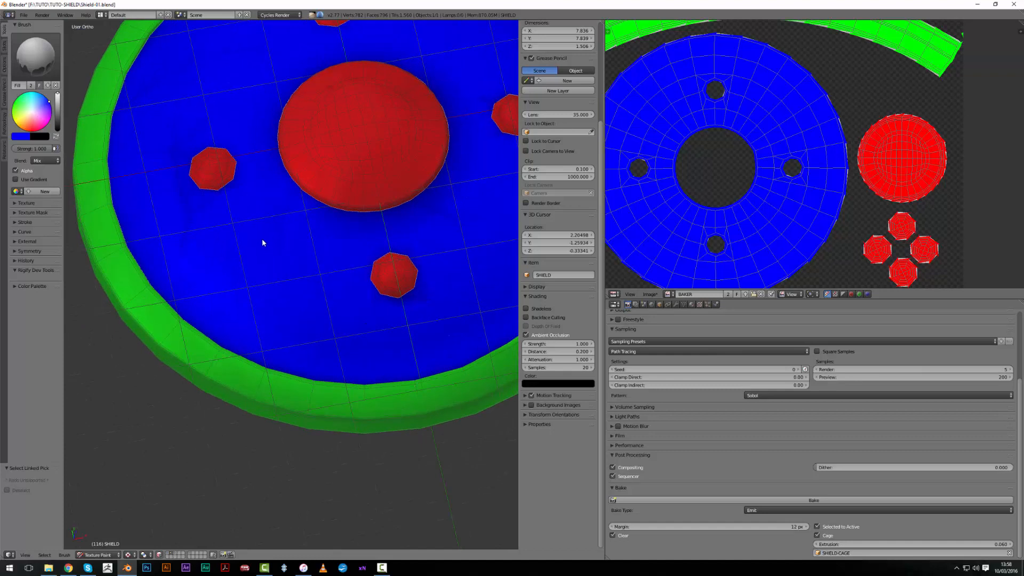
scroll(449, 220, "up", 3)
middle_click_drag(448, 219, 287, 261)
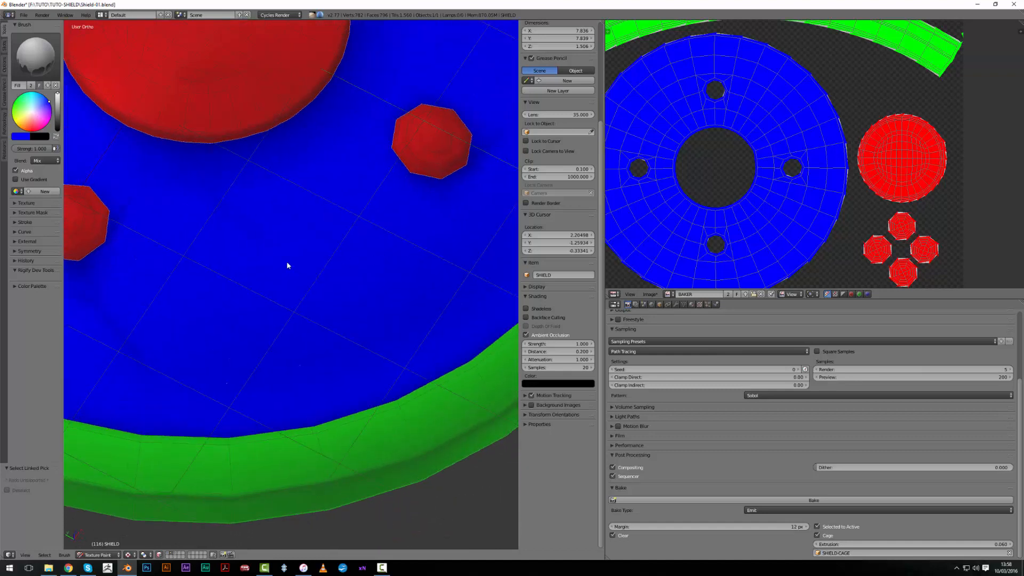
scroll(299, 289, "down", 5)
scroll(361, 283, "down", 4)
middle_click_drag(388, 292, 342, 275)
scroll(359, 292, "up", 3)
scroll(711, 229, "down", 1)
middle_click_drag(710, 228, 751, 182)
scroll(673, 270, "down", 1)
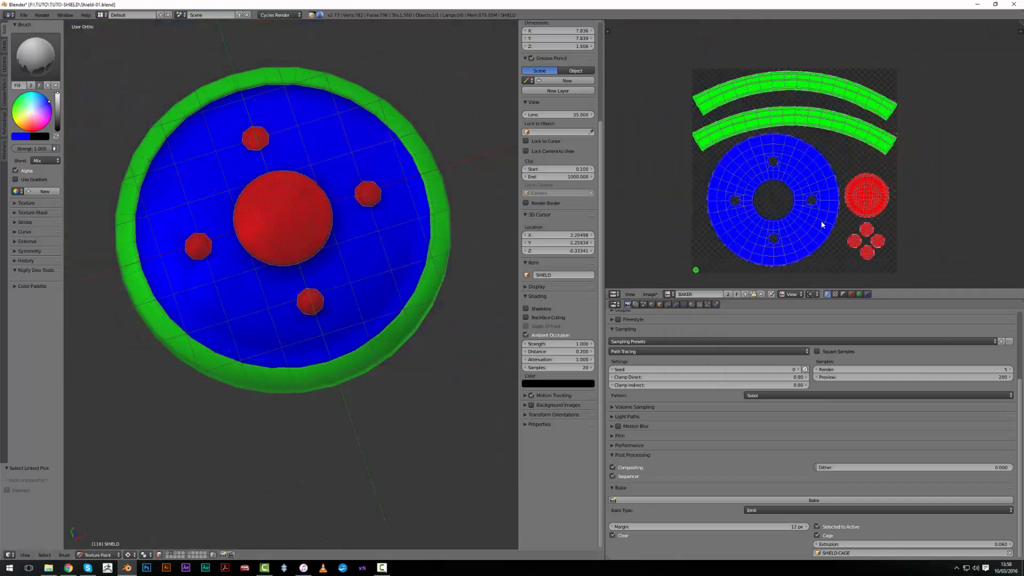
Save the painted colour mask as a new PNG image in the SHIELD-MAPS folder, replacing the CAVITY part of the suggested file name
key("F3")
left_click(127, 46)
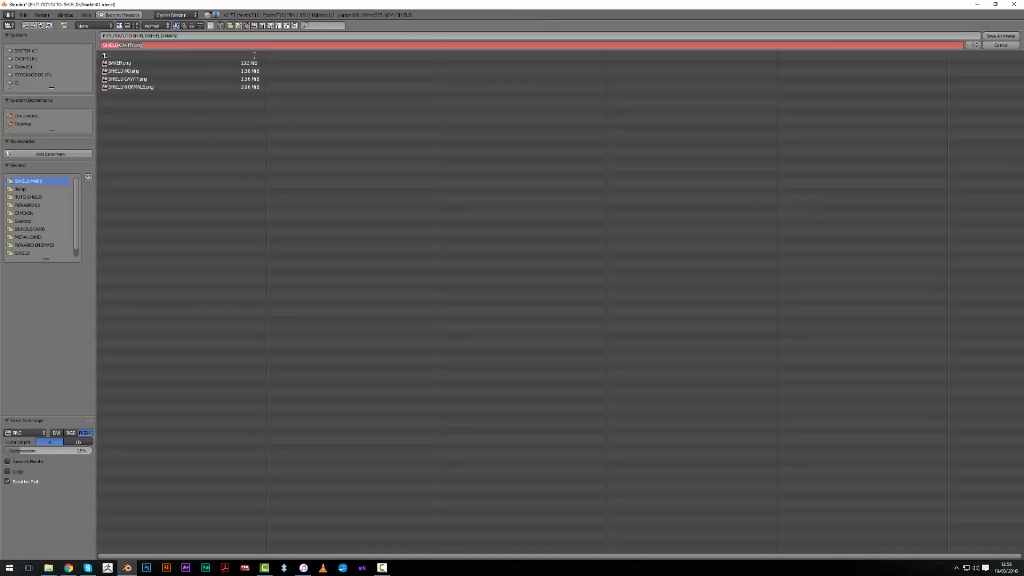
key("BackSpace")
key("BackSpace")
key("BackSpace")
key("BackSpace")
key("BackSpace")
key("BackSpace")
key("BackSpace")
key("BackSpace")
key("BackSpace")
key("BackSpace")
left_click(1001, 35)
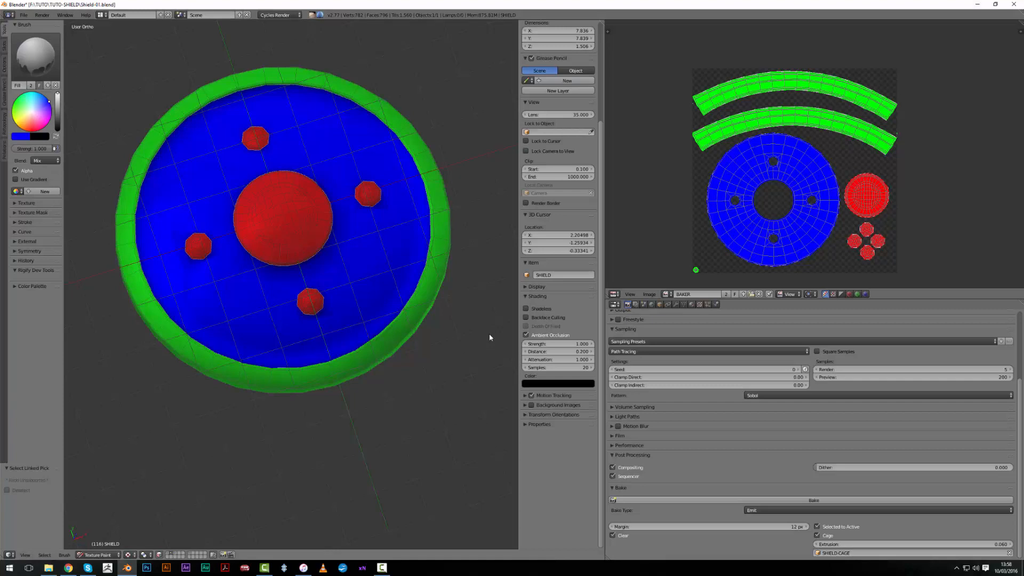
Inspect the colour-filled shield from several angles, including the borders around the boss, rivets and rim
scroll(488, 336, "up", 2)
middle_click_drag(474, 346, 460, 324)
scroll(445, 314, "down", 2)
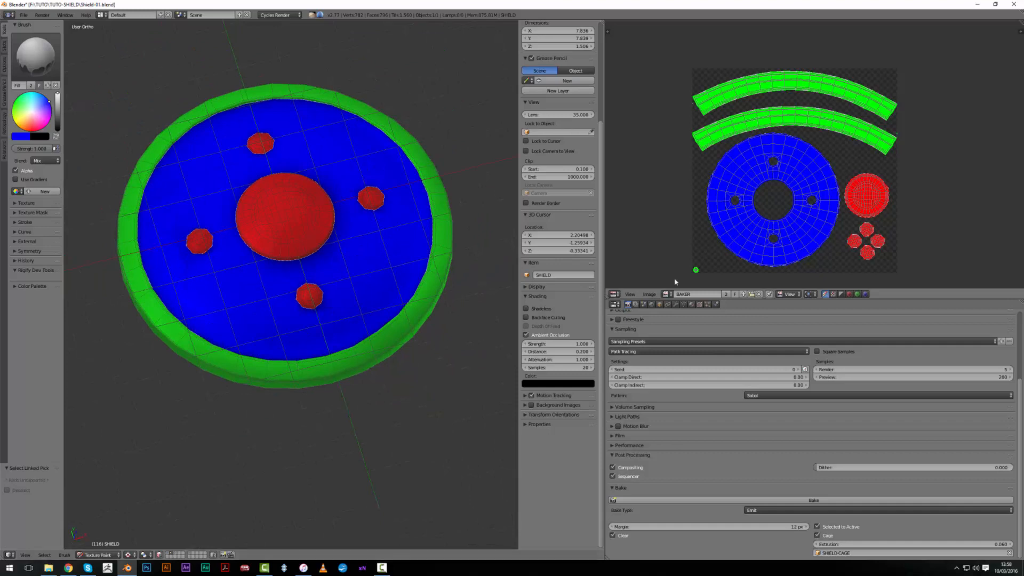
scroll(284, 339, "up", 2)
middle_click_drag(284, 339, 281, 158)
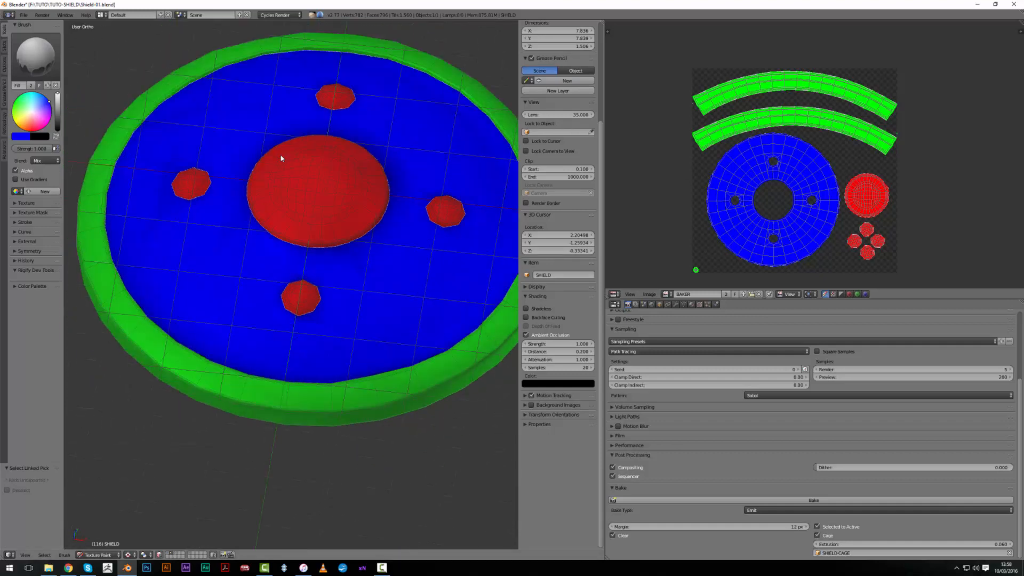
scroll(280, 265, "down", 2)
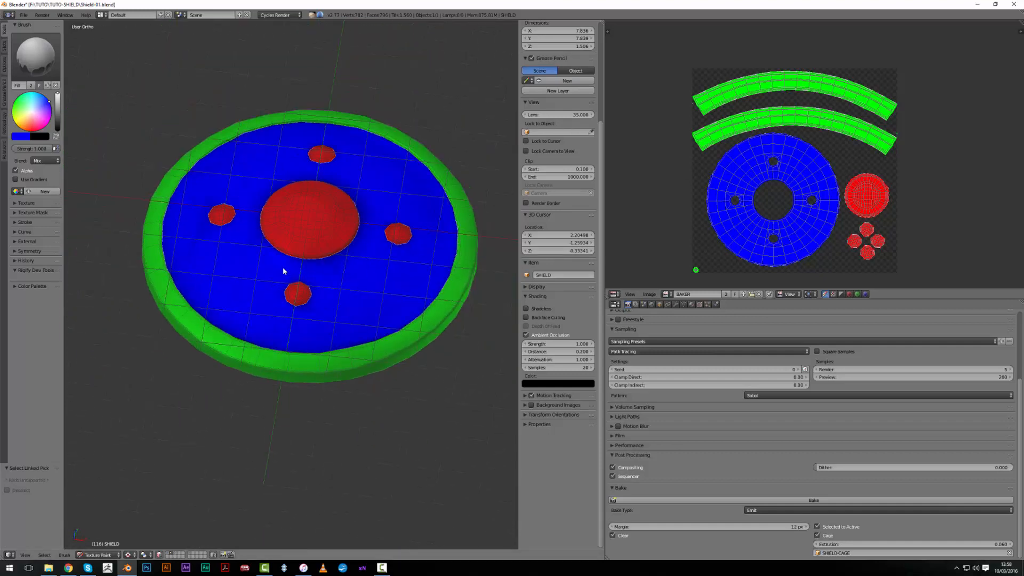
scroll(333, 285, "up", 2)
middle_click_drag(265, 338, 282, 344)
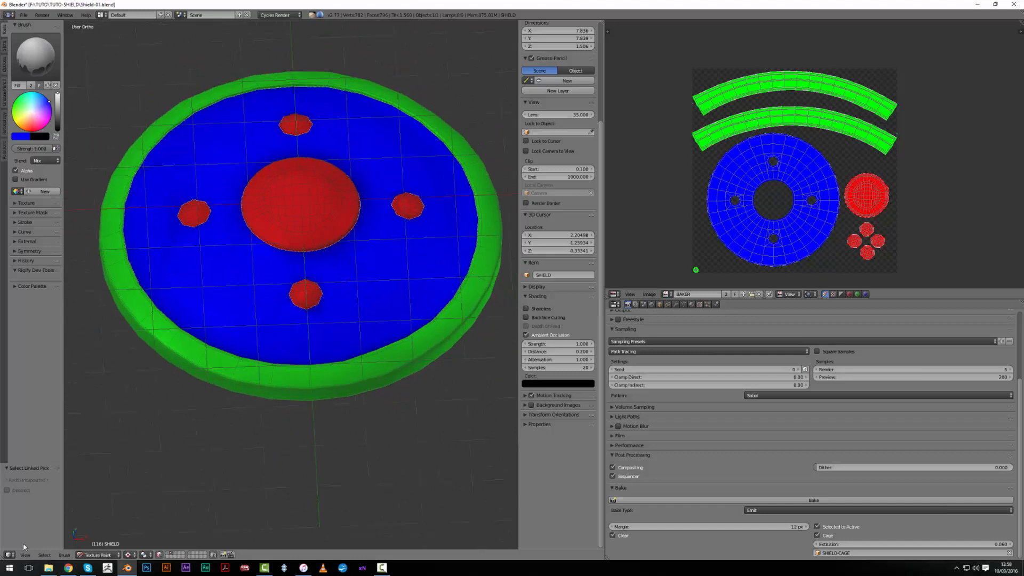
left_click(9, 555)
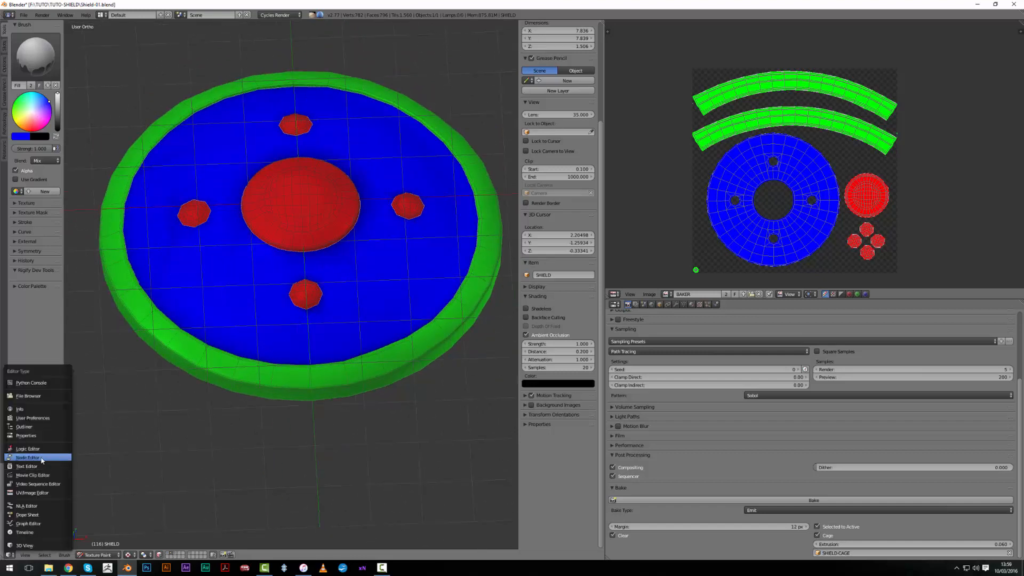
scroll(303, 347, "down", 3)
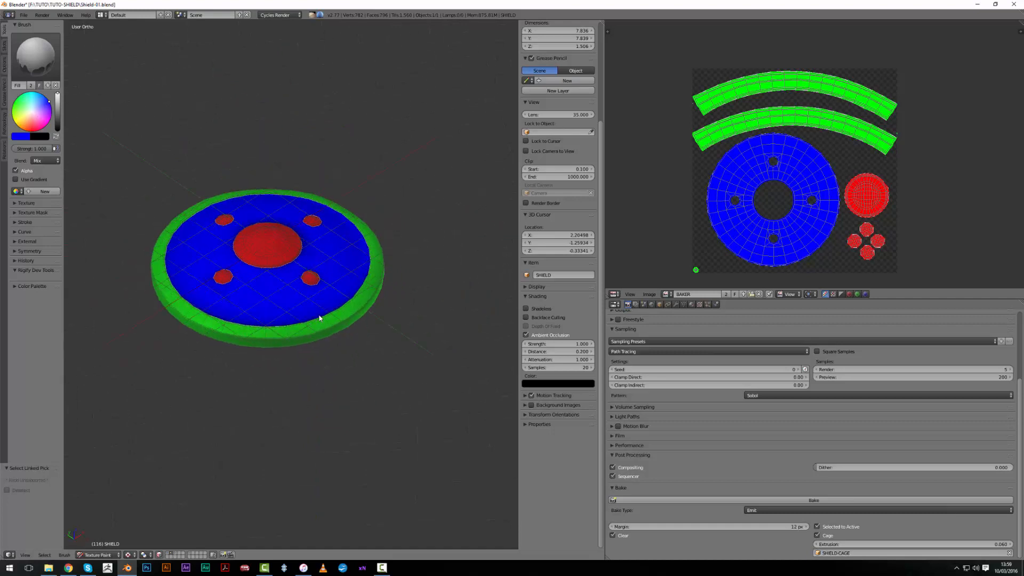
scroll(357, 320, "up", 5)
scroll(358, 320, "up", 5)
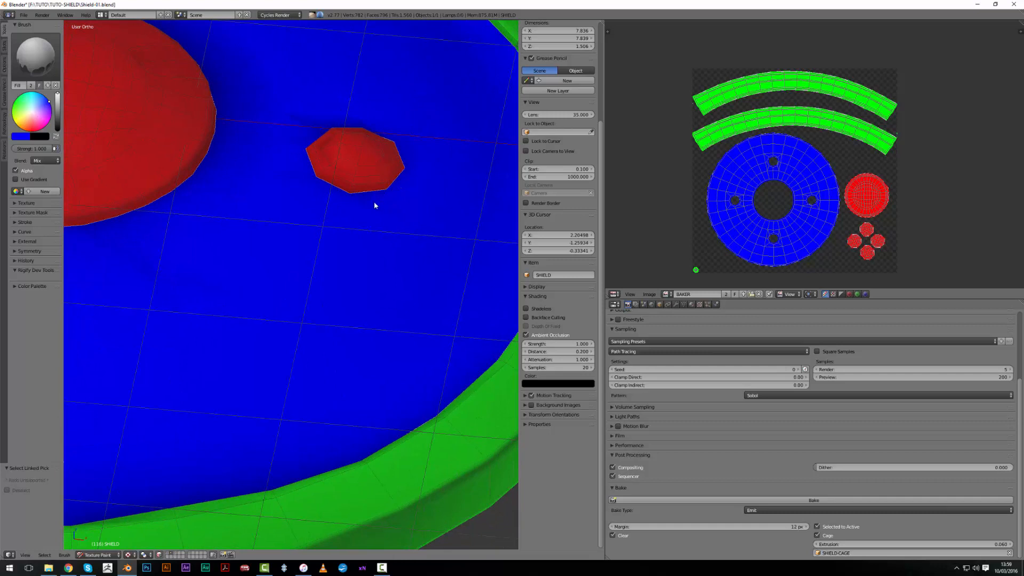
scroll(337, 174, "down", 3)
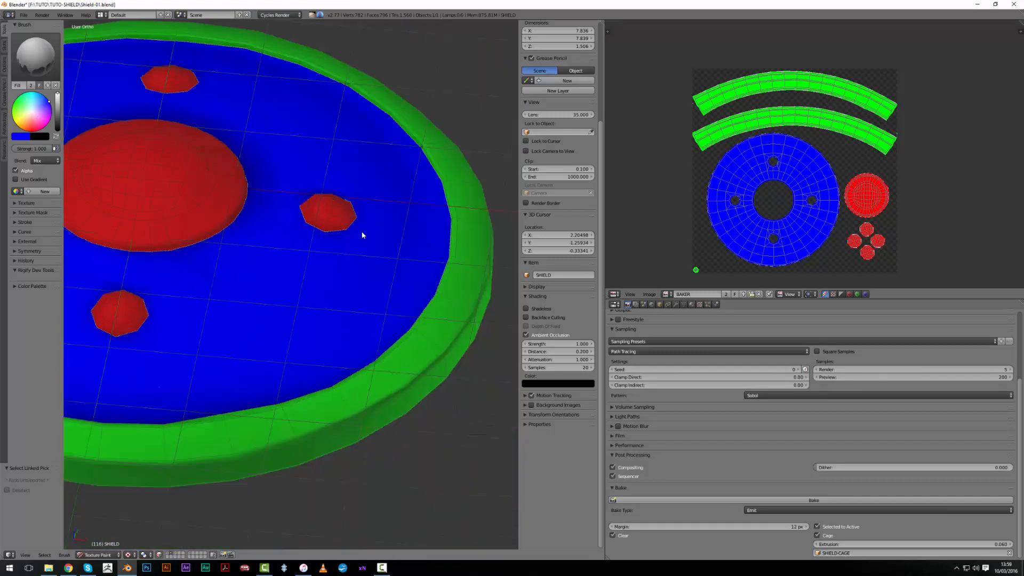
Change the 3D View area to the UV/Image Editor and inspect the painted BAKER image around the blue disc
left_click(10, 555)
left_click(32, 492)
scroll(251, 440, "down", 3)
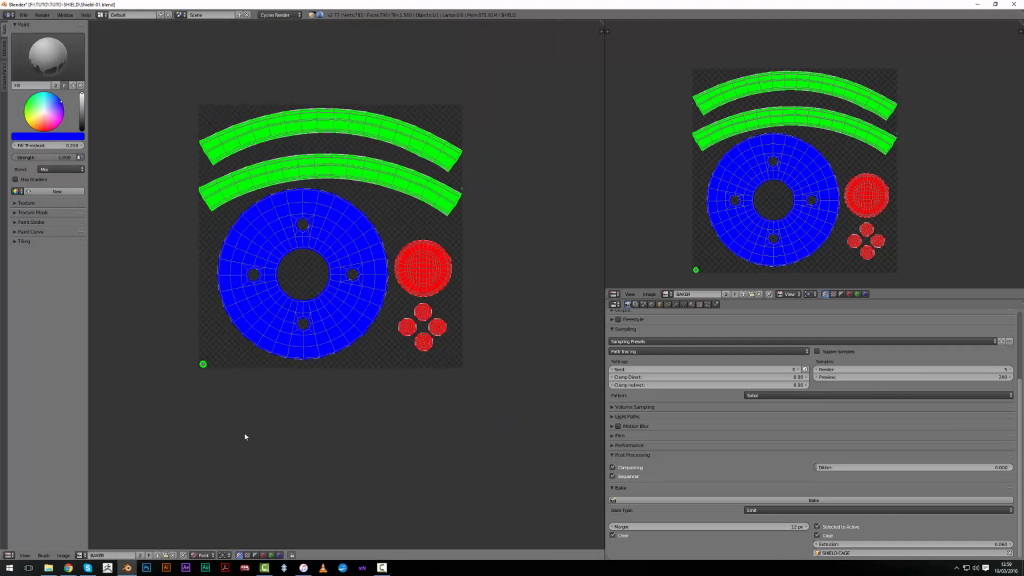
scroll(291, 437, "up", 3)
scroll(291, 437, "up", 1)
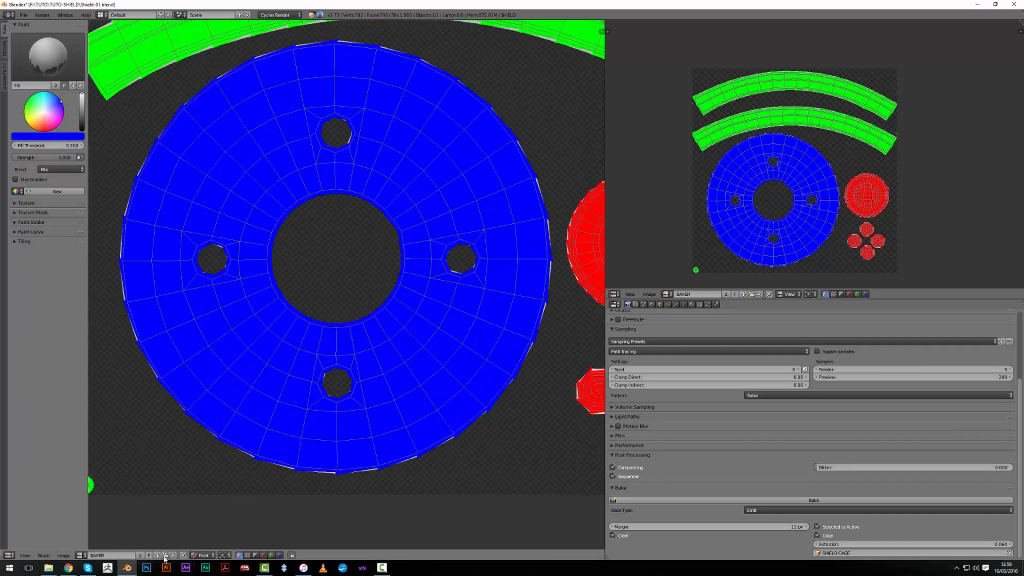
Open SHIELD-NORMALS.png from the SHIELD-MAPS folder in the image editor and choose the Smear brush
left_click(166, 555)
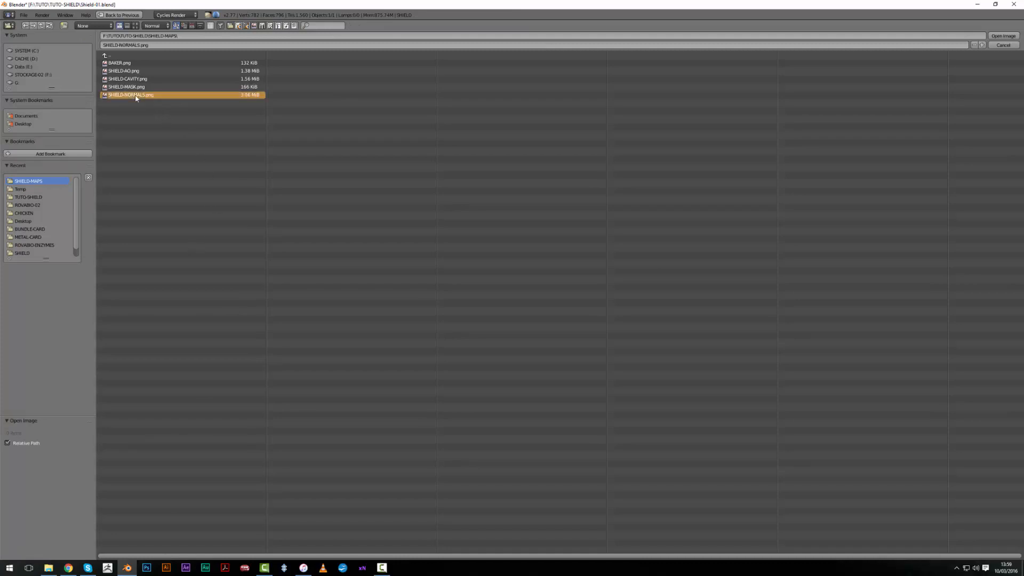
double_click(137, 95)
scroll(423, 244, "up", 3)
middle_click_drag(590, 284, 246, 226)
middle_click_drag(427, 221, 328, 208)
left_click(60, 60)
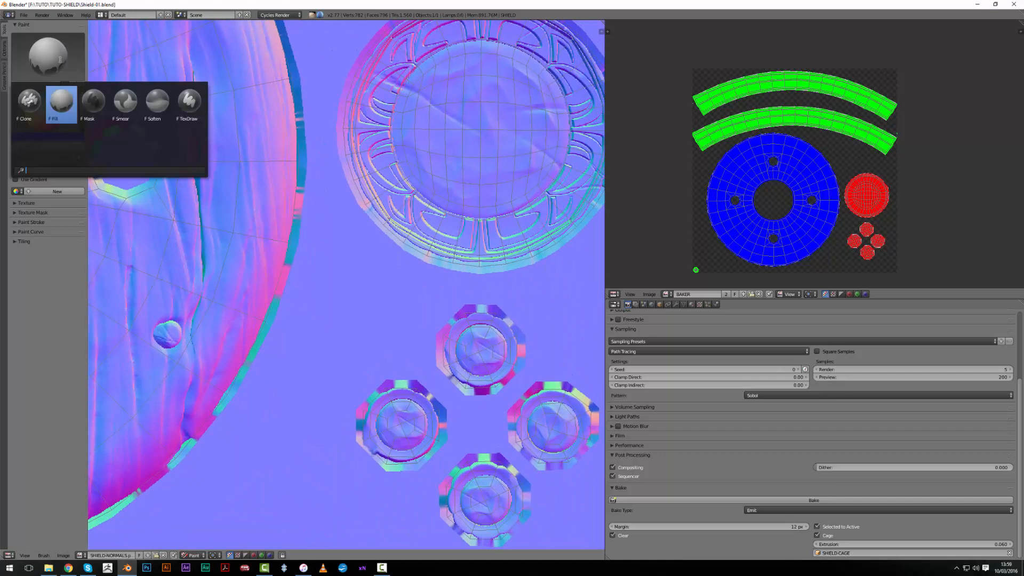
left_click(126, 104)
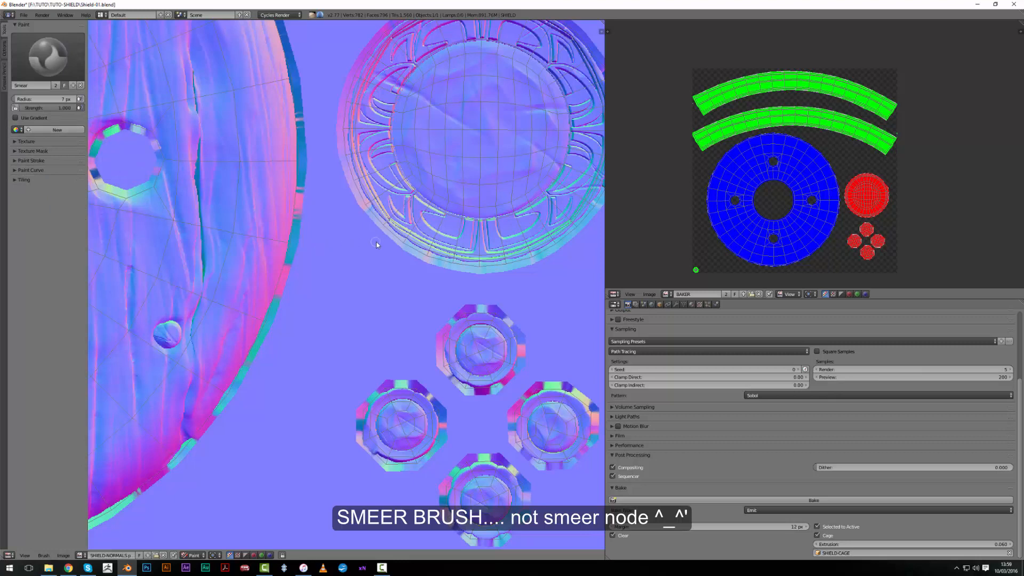
Examine the borders around the rivet islands on the normal map up close, comparing the baked detail with the UV edges
scroll(376, 248, "up", 8)
scroll(364, 267, "up", 1)
middle_click_drag(411, 288, 302, 313)
key("f")
left_click(330, 268)
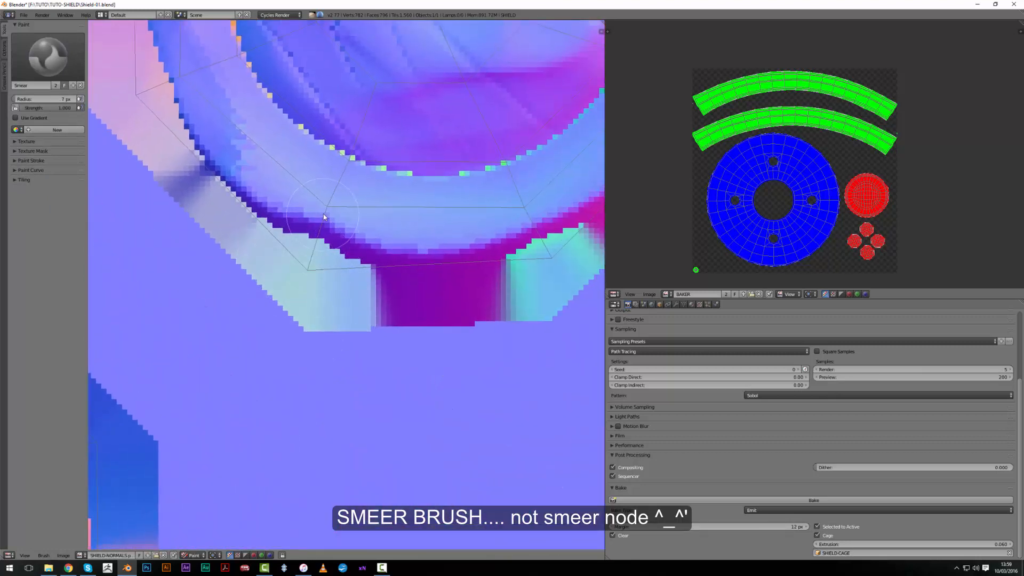
scroll(332, 291, "down", 5)
scroll(331, 290, "up", 4)
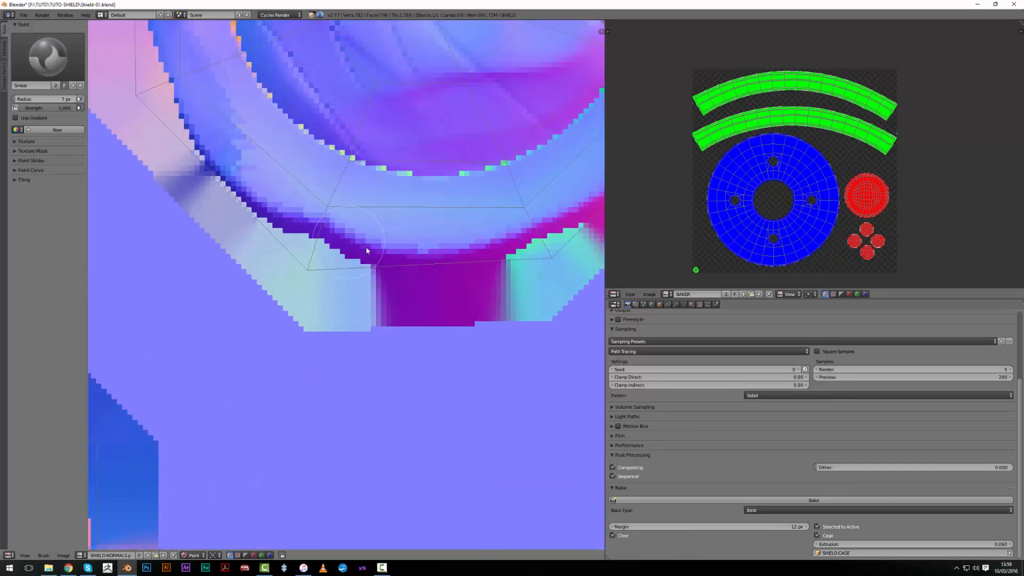
middle_click_drag(519, 234, 273, 295)
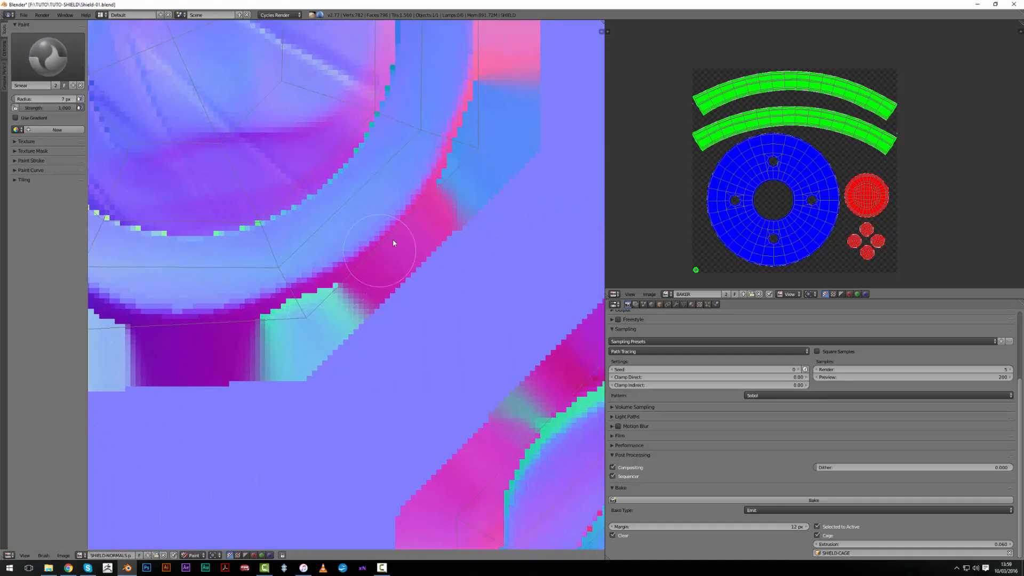
mouse_move(472, 140)
middle_mouse_down()
mouse_move(432, 315)
mouse_move(426, 449)
middle_mouse_up()
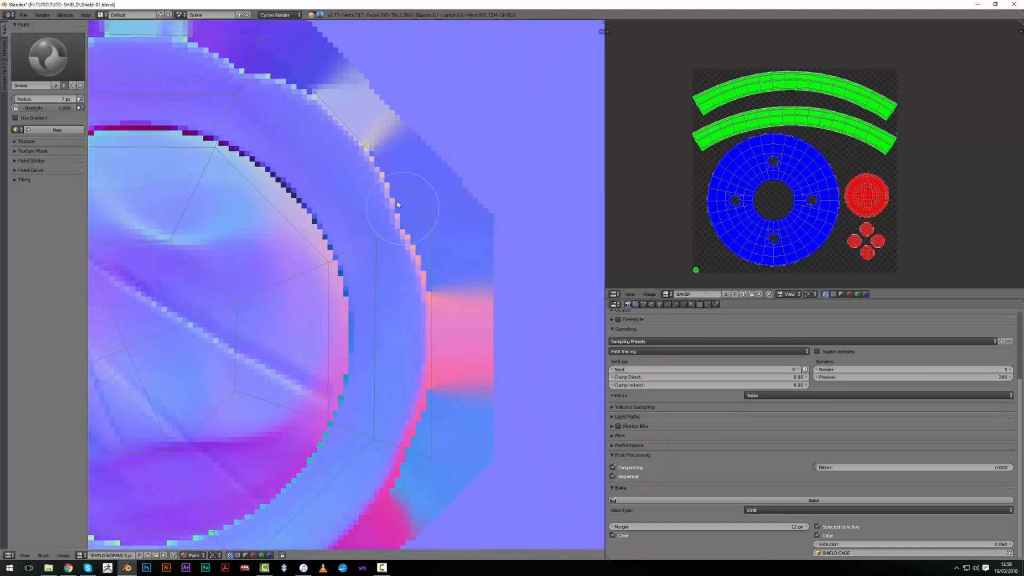
scroll(354, 217, "down", 4)
scroll(487, 278, "up", 4)
scroll(402, 288, "up", 2)
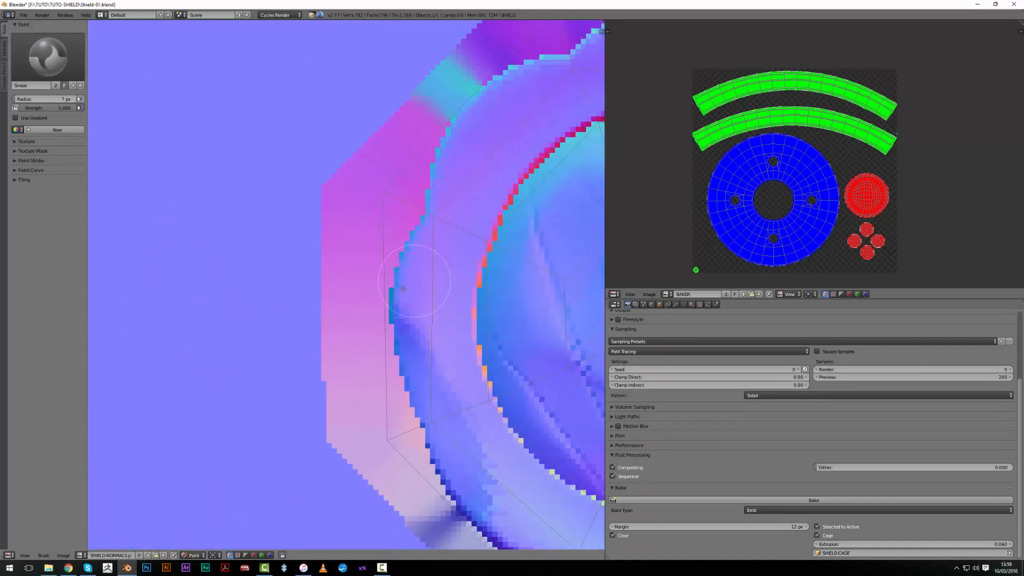
middle_click_drag(403, 289, 342, 320)
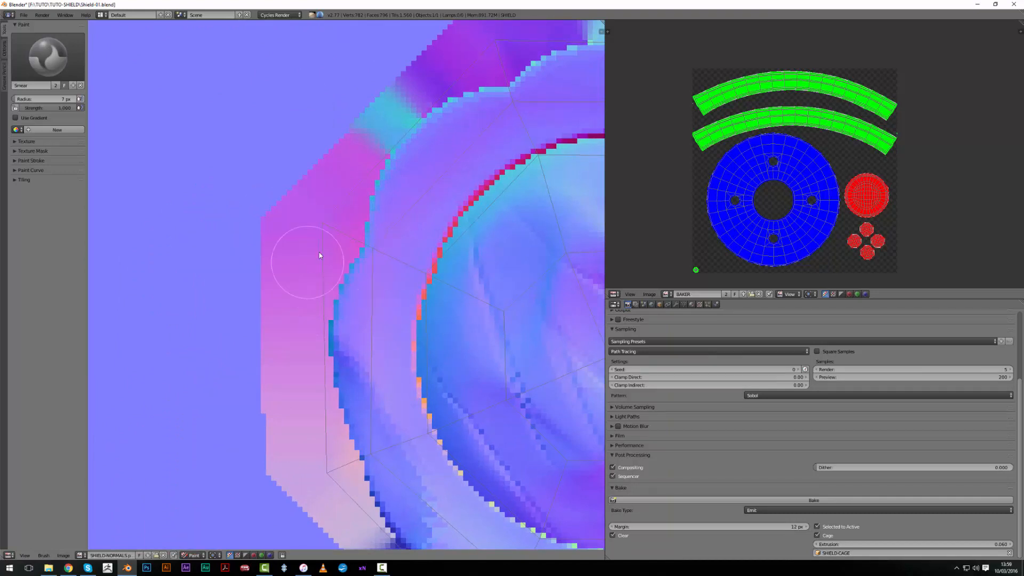
scroll(347, 210, "up", 2)
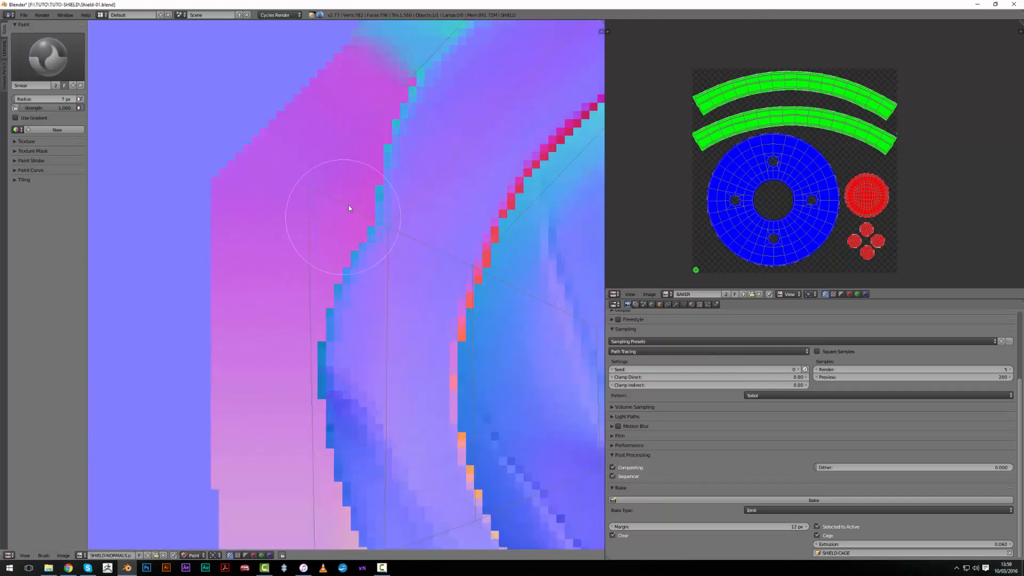
Change the second UV/Image Editor area to a 3D View of the shield and set the Smear brush radius to 11 px
left_click(613, 293)
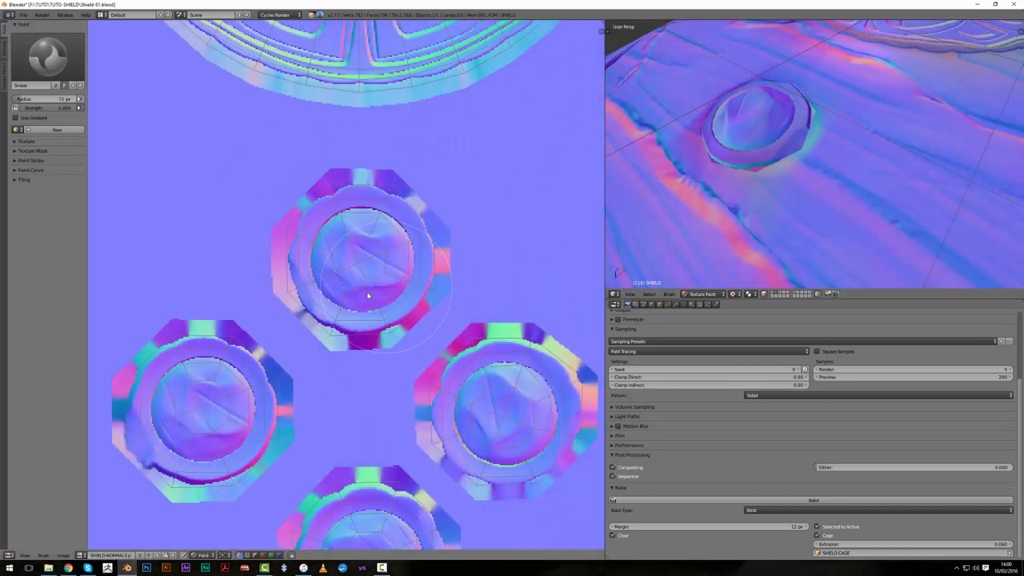
middle_click_drag(367, 292, 410, 282)
scroll(513, 244, "up", 4)
key("f")
left_click(365, 249)
mouse_move(462, 250)
middle_mouse_down()
mouse_move(182, 279)
mouse_move(288, 272)
middle_mouse_up()
key("f")
left_click(276, 257)
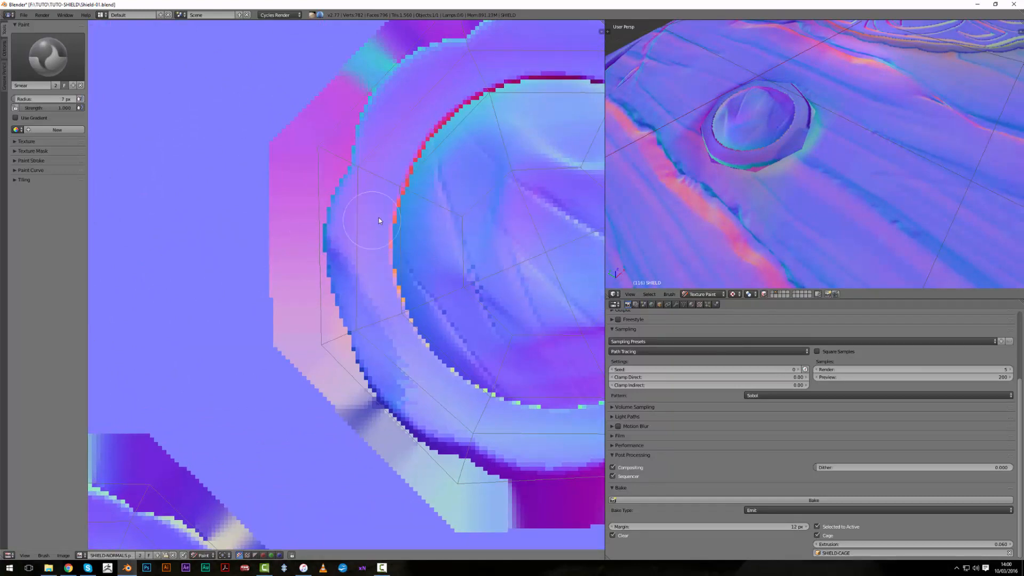
Smear the upper rivet island's ring colours outward over the mismatched border along its left, bottom and lower-right sides
key("f")
left_click(347, 157)
left_click_drag(354, 159, 315, 154)
mouse_move(366, 198)
left_mouse_down()
mouse_move(328, 306)
mouse_move(336, 368)
left_mouse_up()
middle_click_drag(388, 421, 340, 344)
key("f")
left_click(360, 381)
left_click_drag(360, 374, 437, 381)
middle_click_drag(480, 392, 340, 364)
mouse_move(355, 360)
left_mouse_down()
mouse_move(462, 350)
mouse_move(496, 362)
left_mouse_up()
middle_click_drag(504, 352, 418, 387)
left_click_drag(422, 365, 512, 250)
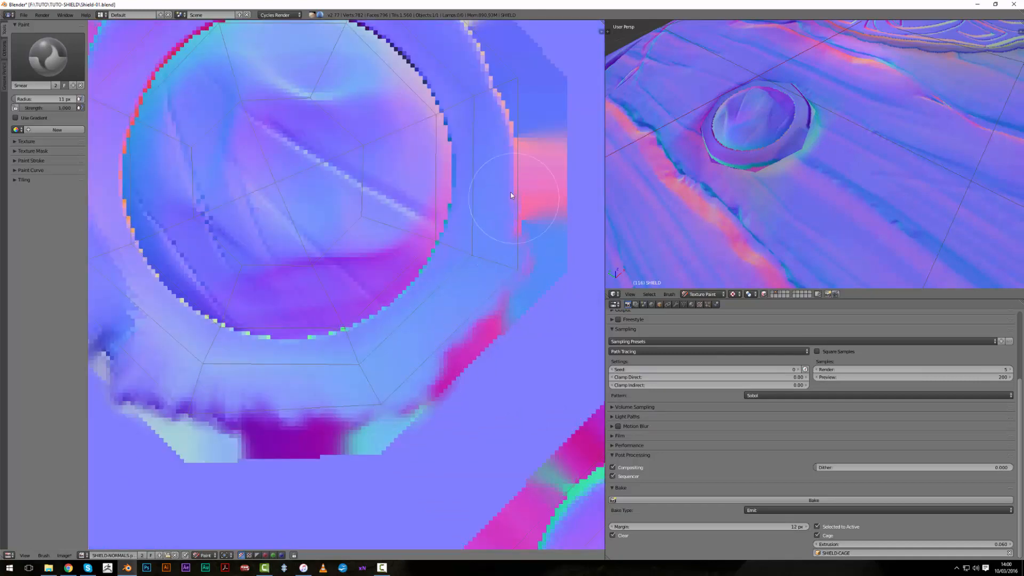
Smear the same rivet island's ring colours outward over the border along its right, top and upper-left sides
middle_click_drag(503, 199, 475, 268)
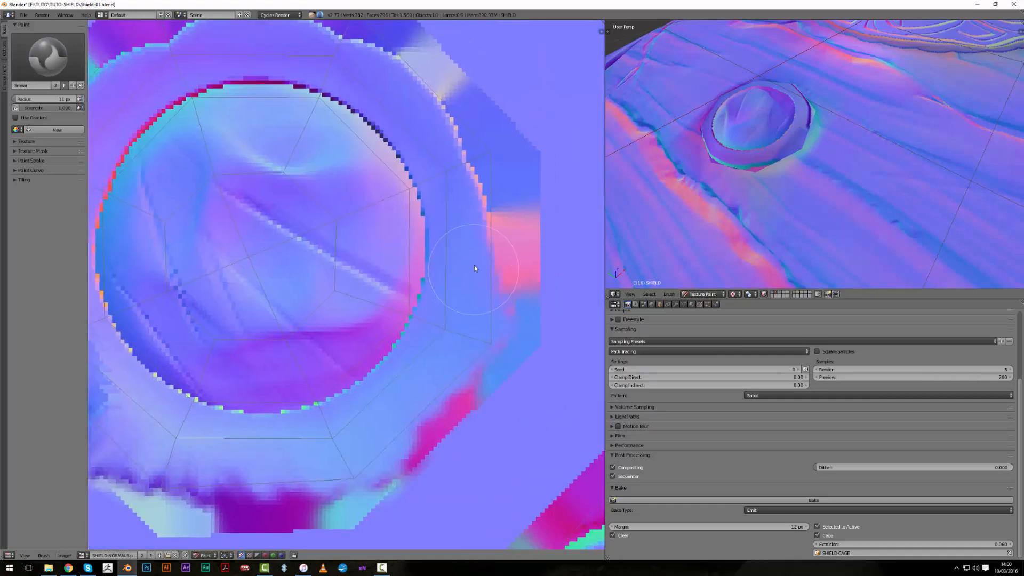
left_click_drag(474, 204, 486, 196)
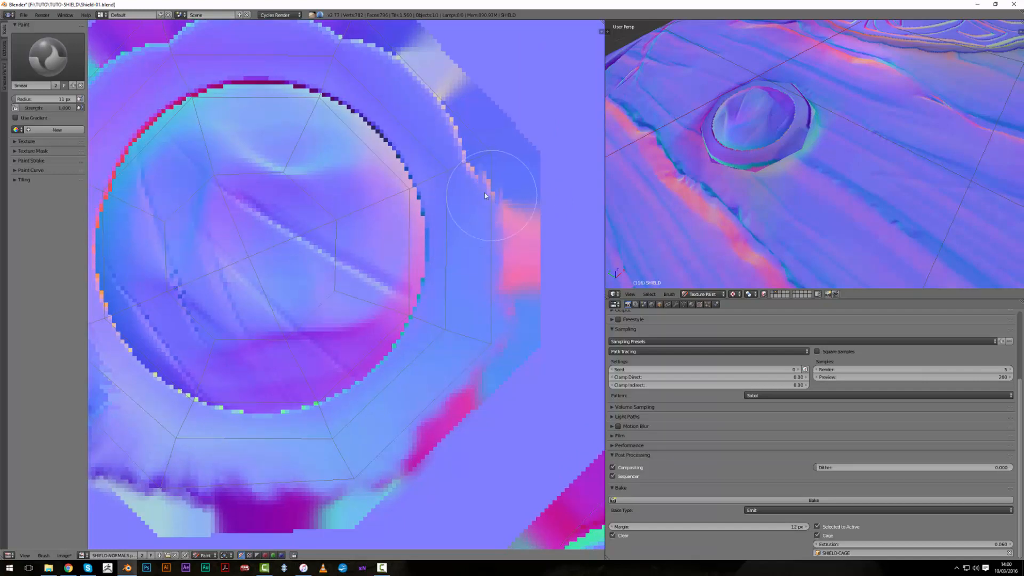
middle_click_drag(464, 155, 473, 210)
mouse_move(472, 200)
left_mouse_down()
mouse_move(478, 181)
mouse_move(424, 126)
mouse_move(439, 154)
left_mouse_up()
mouse_move(390, 115)
left_mouse_down()
mouse_move(368, 74)
mouse_move(379, 109)
left_mouse_up()
middle_click_drag(379, 109, 437, 191)
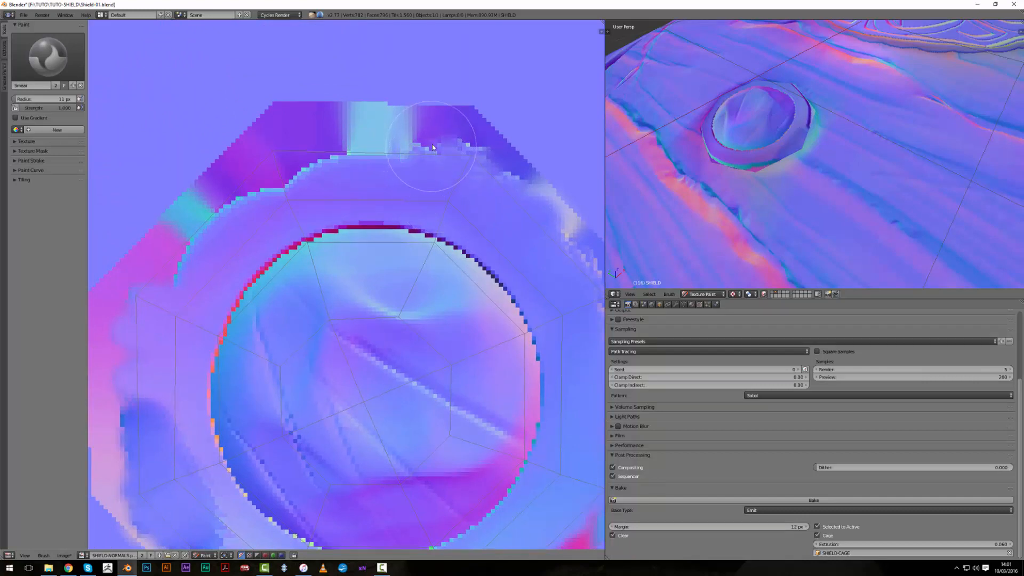
mouse_move(336, 170)
left_mouse_down()
mouse_move(251, 174)
mouse_move(266, 182)
left_mouse_up()
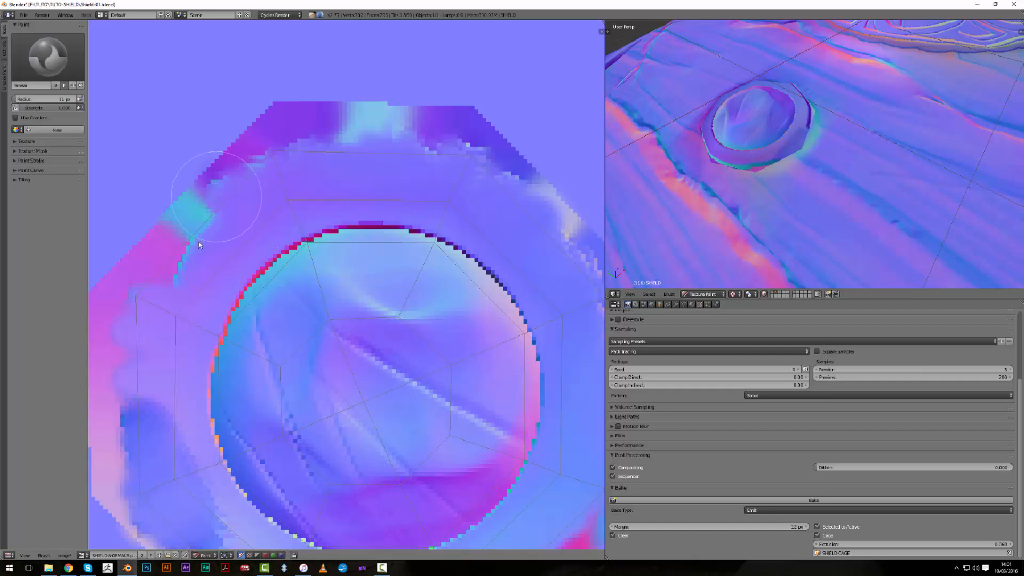
left_click_drag(188, 269, 141, 274)
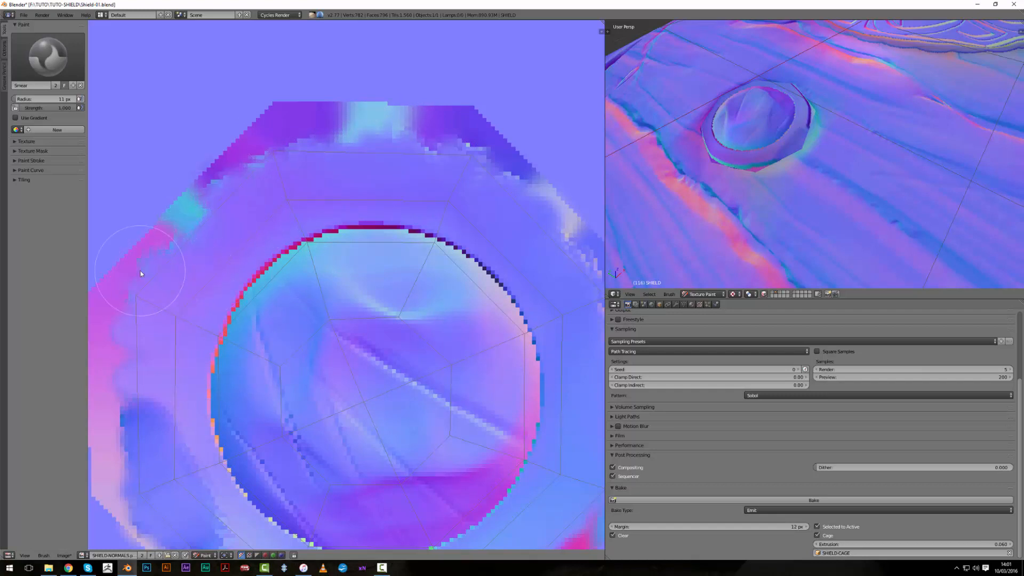
Check the smeared rivet on the model and lower the Smear brush's strength to 0.114
mouse_move(773, 160)
middle_mouse_down()
mouse_move(839, 166)
mouse_move(800, 117)
middle_mouse_up()
scroll(840, 166, "down", 5)
middle_click_drag(789, 213, 819, 151)
scroll(818, 150, "up", 5)
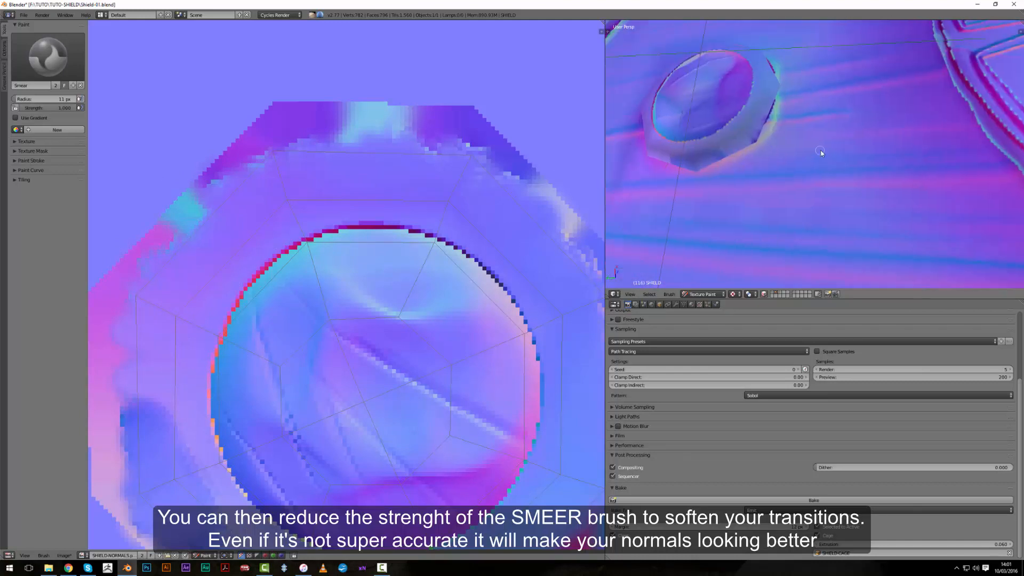
scroll(298, 384, "down", 3)
middle_click_drag(299, 384, 312, 173)
scroll(244, 250, "up", 4)
key("f")
left_click(275, 260)
left_click(48, 57)
left_click(188, 90)
left_click(48, 58)
left_click(157, 91)
left_click_drag(69, 109, 31, 108)
scroll(243, 214, "down", 3)
key("f")
scroll(368, 160, "up", 1)
middle_click_drag(480, 133, 373, 238)
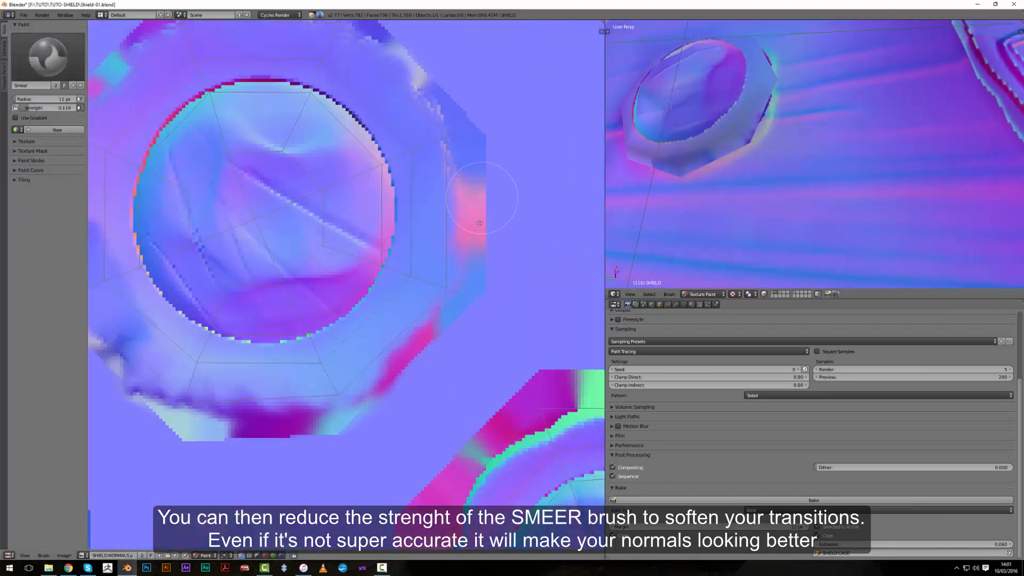
Set the Smear brush radius to 11 px and smear the wood colours over the teal strip on the wooden disc's lower-right edge
middle_click_drag(266, 176, 392, 306)
scroll(192, 299, "down", 7)
scroll(875, 160, "down", 4)
middle_click_drag(914, 167, 824, 209, "shift")
scroll(818, 136, "down", 3)
scroll(800, 171, "up", 2)
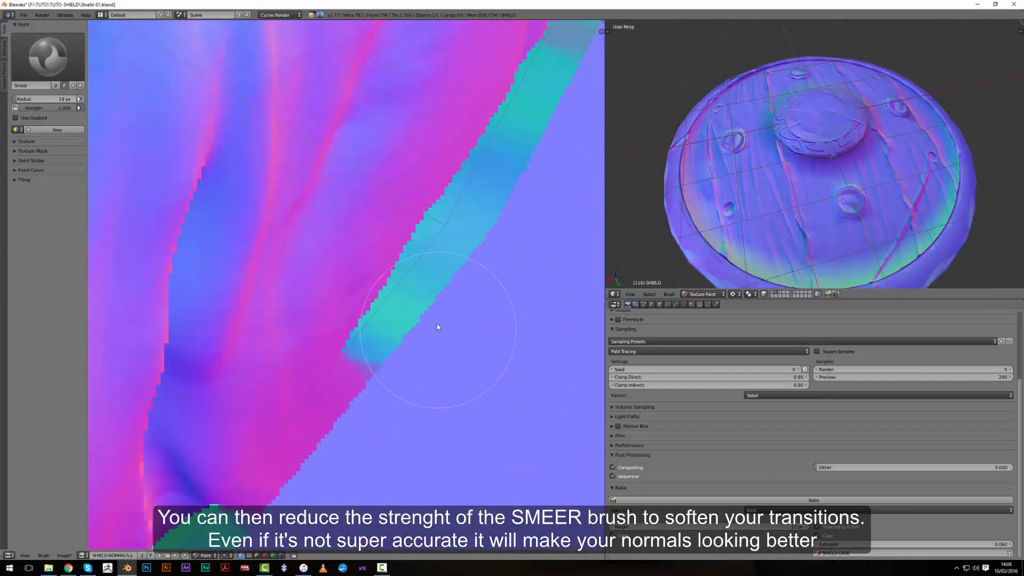
key("f")
left_click(447, 276)
middle_click_drag(480, 244, 450, 375)
left_click_drag(459, 341, 517, 292)
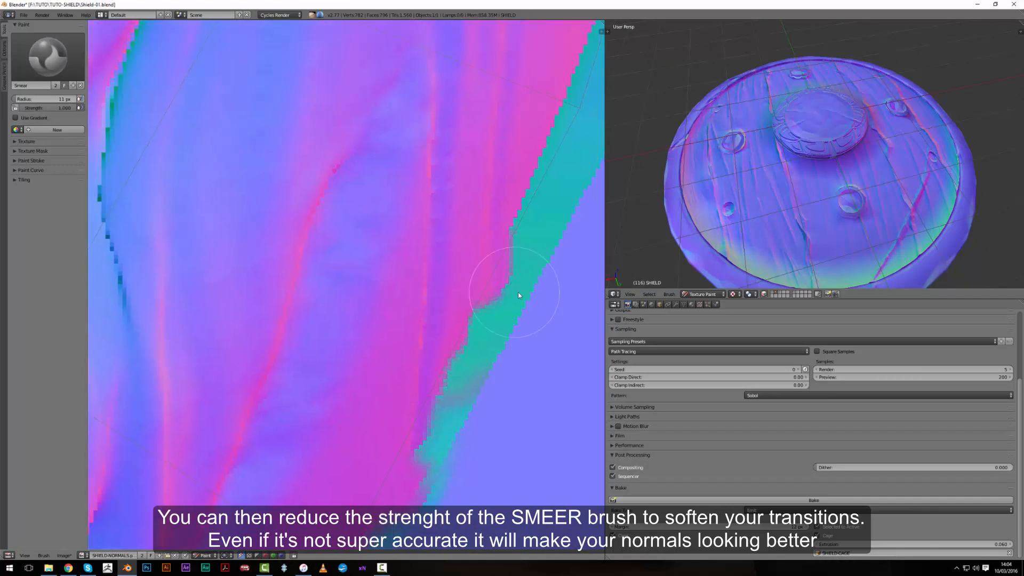
middle_click_drag(512, 144, 469, 315)
left_click_drag(460, 217, 496, 235)
Smear the wood grain outward over the blue-green strip along the disc's right edge, following the flow of the detail
middle_click_drag(496, 123, 445, 381)
middle_click_drag(520, 106, 478, 334)
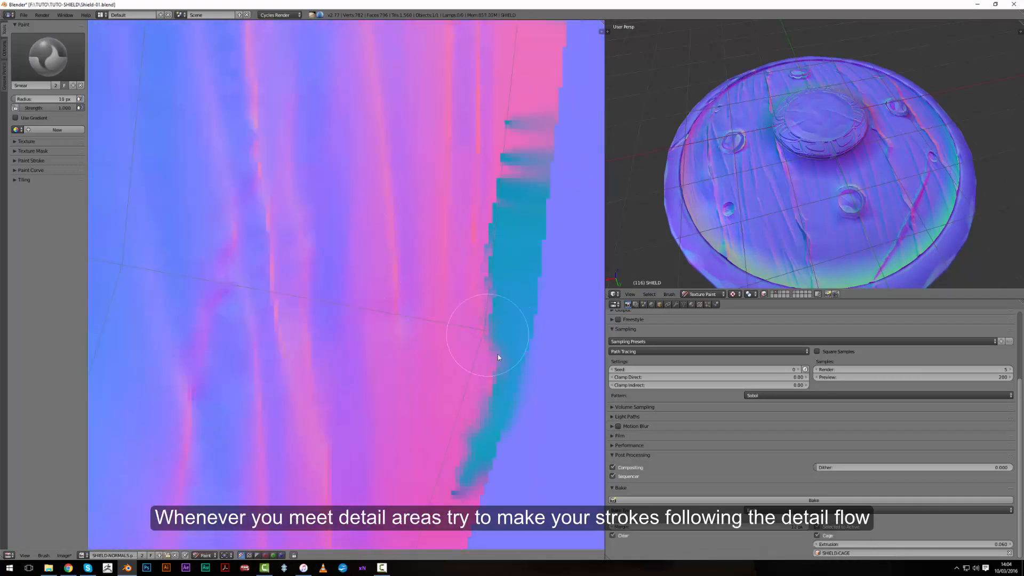
middle_click_drag(499, 91, 462, 380)
middle_click_drag(465, 209, 488, 348)
left_click_drag(485, 325, 514, 229)
middle_click_drag(496, 210, 495, 324)
left_click_drag(488, 267, 515, 198)
middle_click_drag(488, 119, 479, 261)
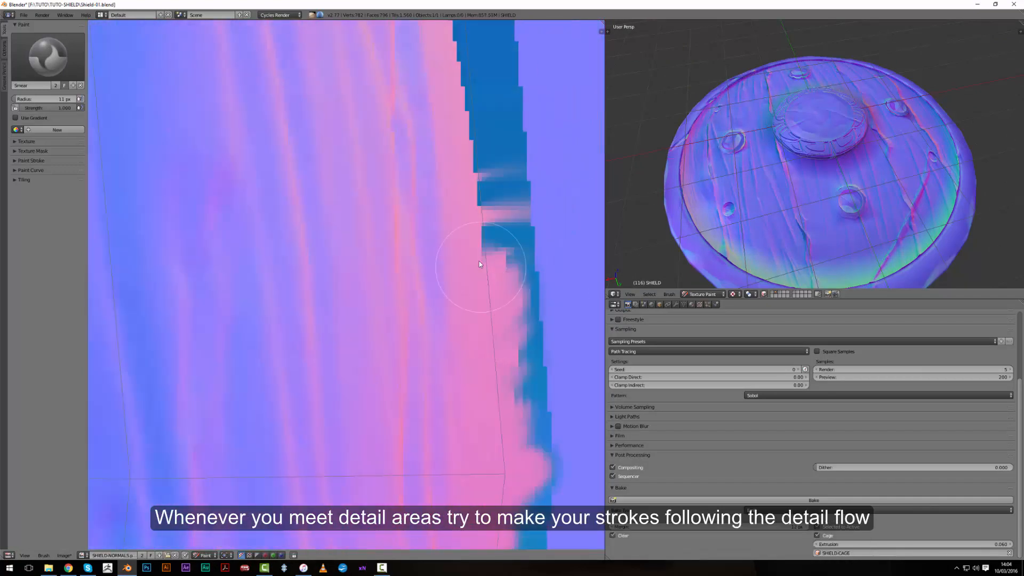
left_click_drag(472, 240, 498, 176)
Continue smearing the wood grain outward over the blue border strip from the disc's right side toward its upper right
middle_click_drag(496, 96, 472, 266)
left_click_drag(461, 267, 488, 235)
left_click_drag(434, 197, 458, 168)
middle_click_drag(440, 106, 464, 214)
left_click_drag(461, 213, 443, 130)
middle_click_drag(443, 130, 434, 320)
middle_click_drag(422, 224, 469, 325)
mouse_move(453, 341)
left_mouse_down()
mouse_move(382, 207)
mouse_move(392, 165)
left_mouse_up()
mouse_move(326, 298)
middle_mouse_down()
mouse_move(474, 380)
mouse_move(131, 261)
middle_mouse_up()
Smear the pale wood colours over the dark blue border strip along the disc's upper-right edge
left_click_drag(301, 395, 352, 368)
left_click_drag(304, 346, 341, 309)
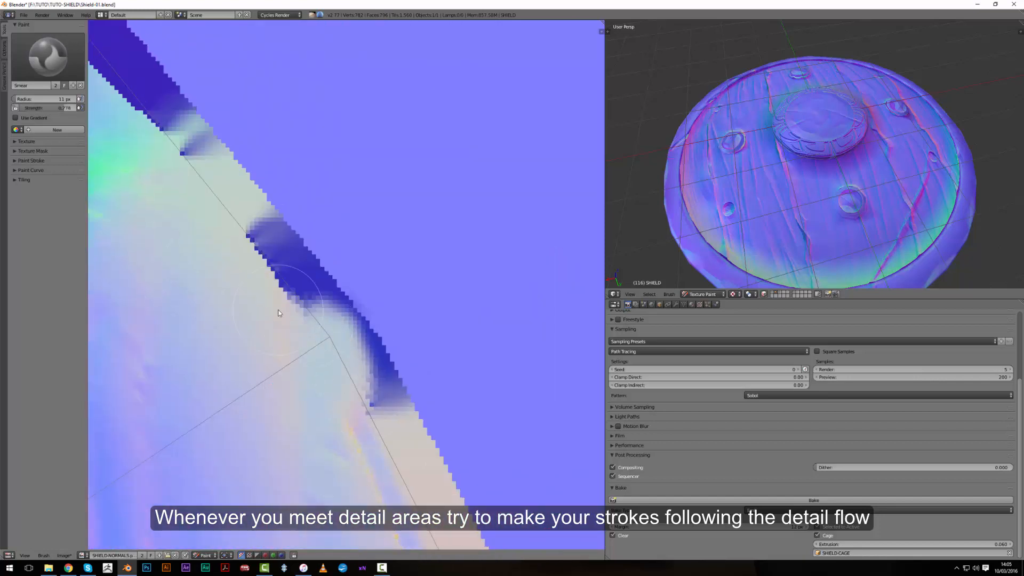
left_click_drag(277, 309, 293, 253)
middle_click_drag(194, 265, 484, 443)
left_click_drag(445, 334, 467, 290)
mouse_move(384, 277)
left_mouse_down()
mouse_move(359, 229)
mouse_move(403, 205)
left_mouse_up()
middle_click_drag(295, 174, 380, 304)
left_click_drag(371, 248, 392, 214)
left_click_drag(304, 171, 311, 154)
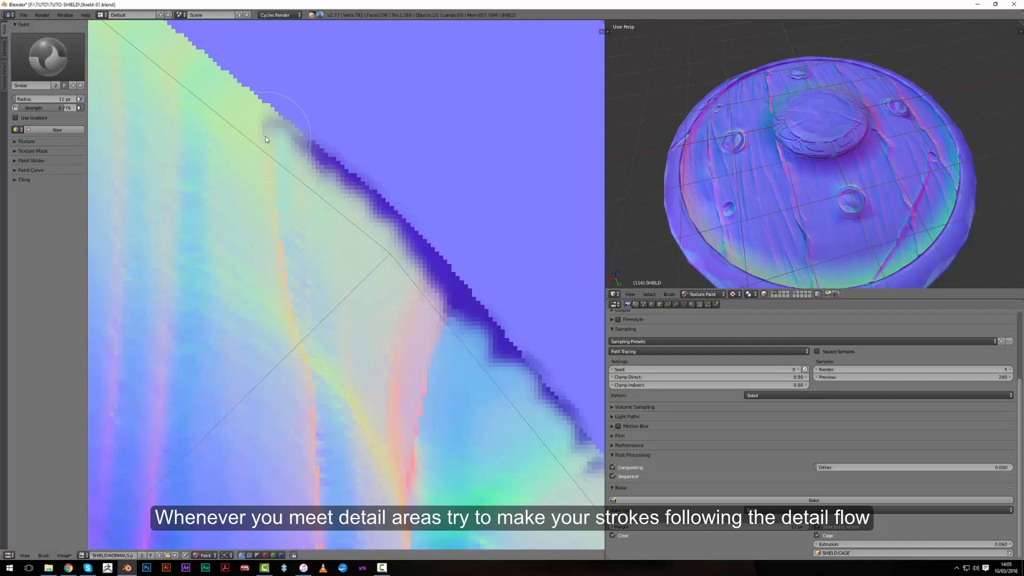
Smear the green wood colours over the purple border strip between the disc's upper-right edge and its top
middle_click_drag(229, 144, 534, 475)
left_click_drag(256, 254, 277, 214)
scroll(343, 311, "down", 5)
middle_click_drag(343, 311, 376, 324)
scroll(259, 250, "up", 5)
left_click_drag(240, 217, 267, 178)
middle_click_drag(134, 160, 533, 312)
left_click_drag(330, 246, 363, 208)
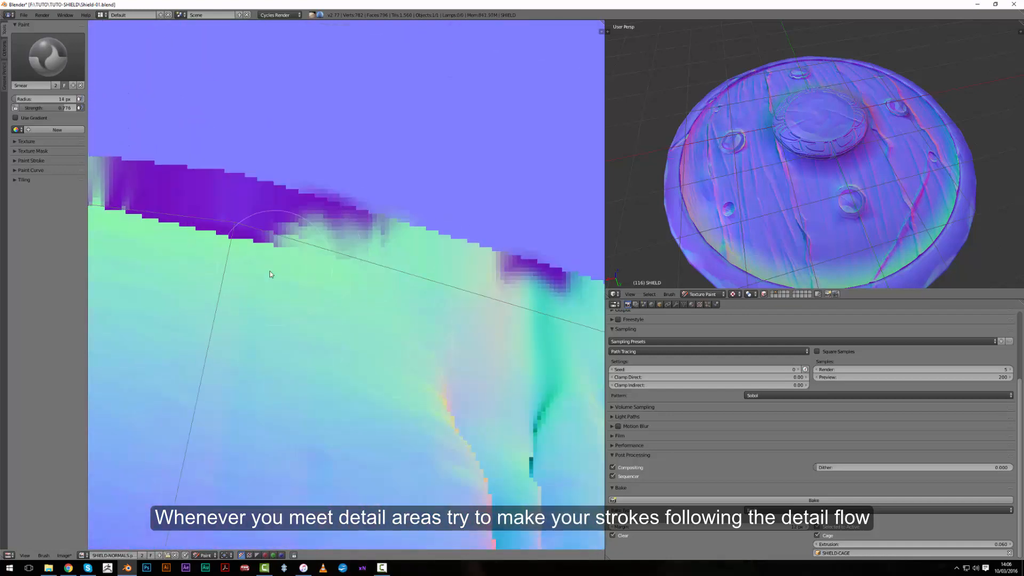
Smear the green wood grain outward over the purple strip along the top edge of the disc
scroll(373, 293, "down", 3)
middle_click_drag(220, 284, 341, 266)
scroll(240, 234, "up", 2)
left_click_drag(250, 240, 230, 220)
middle_click_drag(230, 221, 576, 256)
left_click_drag(331, 213, 363, 168)
middle_click_drag(190, 217, 407, 146)
left_click_drag(282, 214, 317, 160)
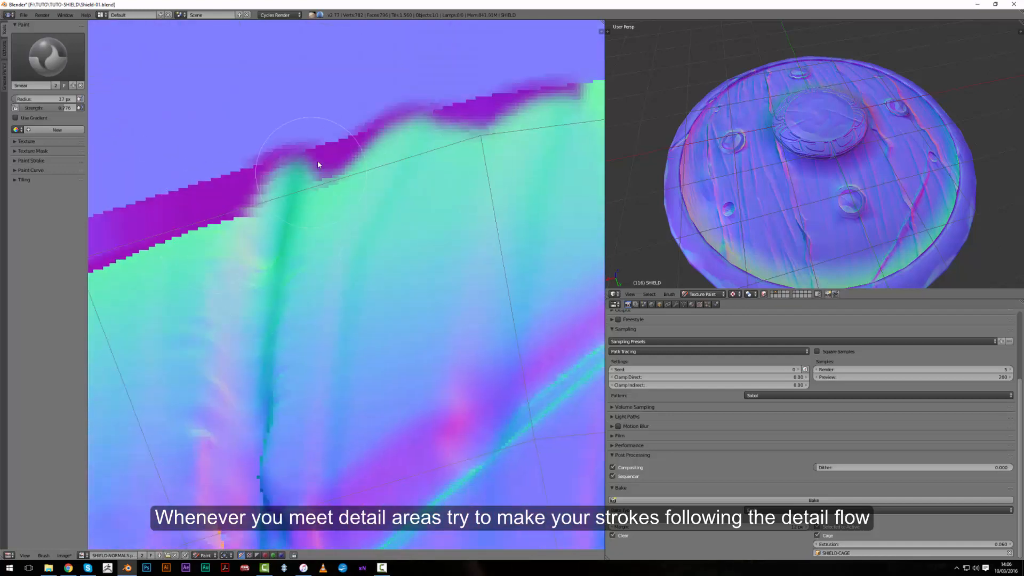
Smear the wood colours over the purple strip left of the disc's top, enlarging the Smear brush radius to 19 px
middle_click_drag(318, 160, 475, 122)
left_click_drag(330, 213, 352, 165)
middle_click_drag(256, 235, 422, 171)
left_click_drag(290, 267, 307, 213)
middle_click_drag(292, 255, 506, 144)
key("f")
left_click(267, 244)
left_click_drag(239, 256, 227, 197)
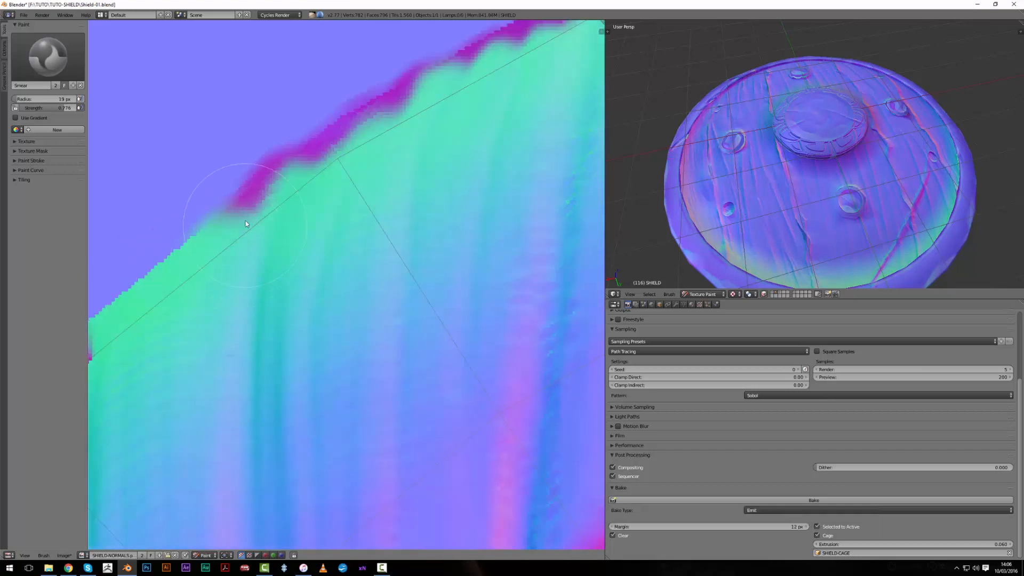
Resize the Smear brush and extend the wood colours outward along the disc's upper-left edge
middle_click_drag(171, 438, 472, 220)
key("f")
left_click(253, 329)
left_click_drag(298, 299, 280, 243)
middle_click_drag(224, 362, 355, 178)
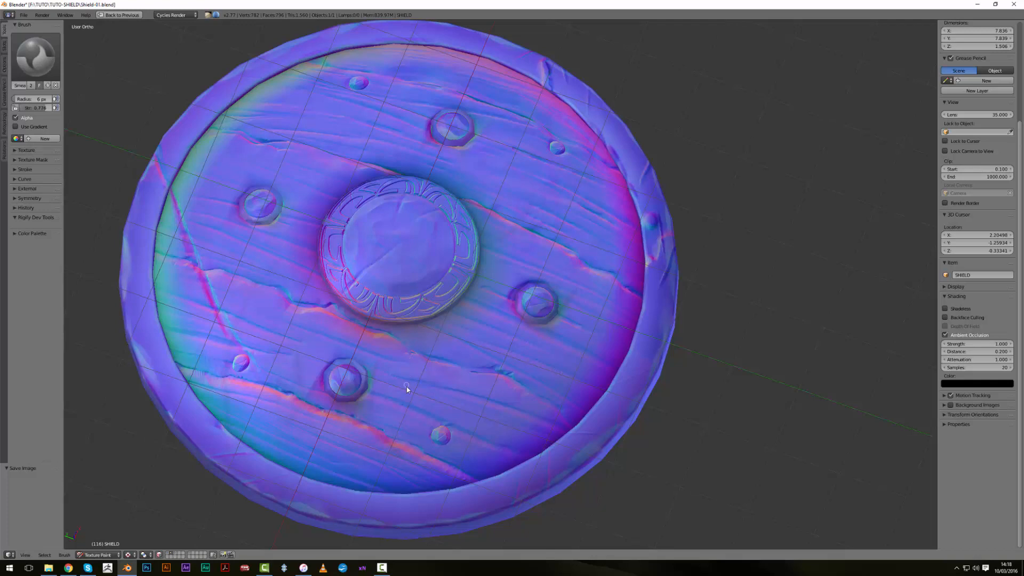
Inspect the small rivet near the shield's rim on the model and switch the paint brush from Smear to TexDraw
middle_click_drag(358, 362, 336, 262)
middle_click_drag(316, 331, 536, 312, "shift")
scroll(414, 286, "up", 2)
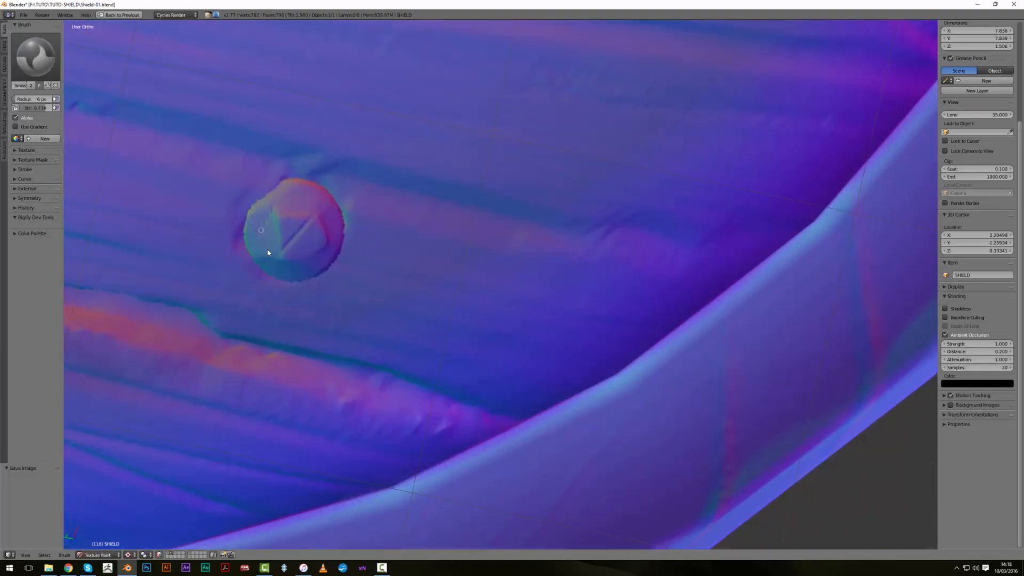
scroll(323, 229, "down", 4)
key("a")
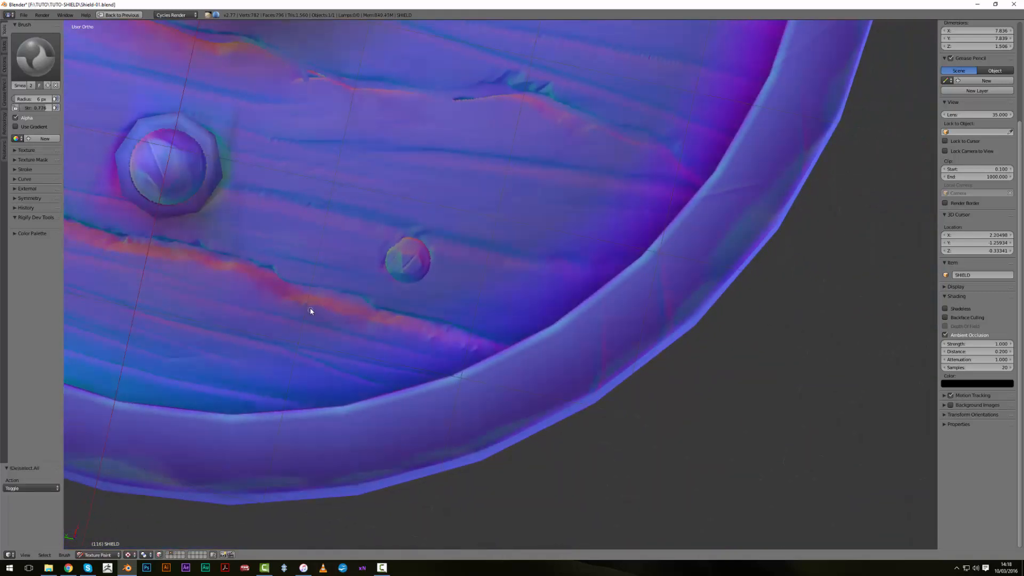
middle_click_drag(311, 309, 356, 318, "shift")
left_click(42, 68)
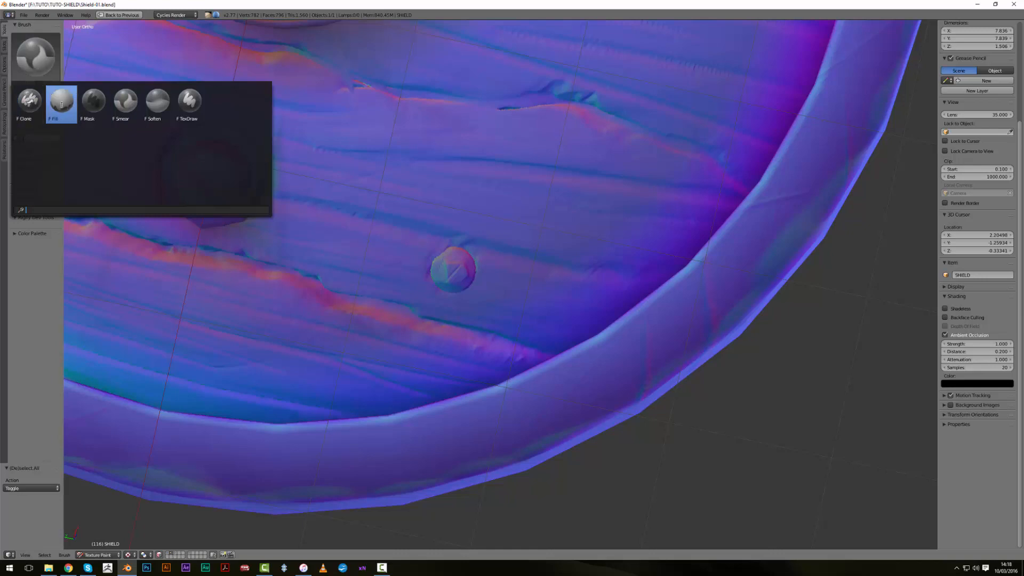
left_click(61, 104)
left_click(36, 56)
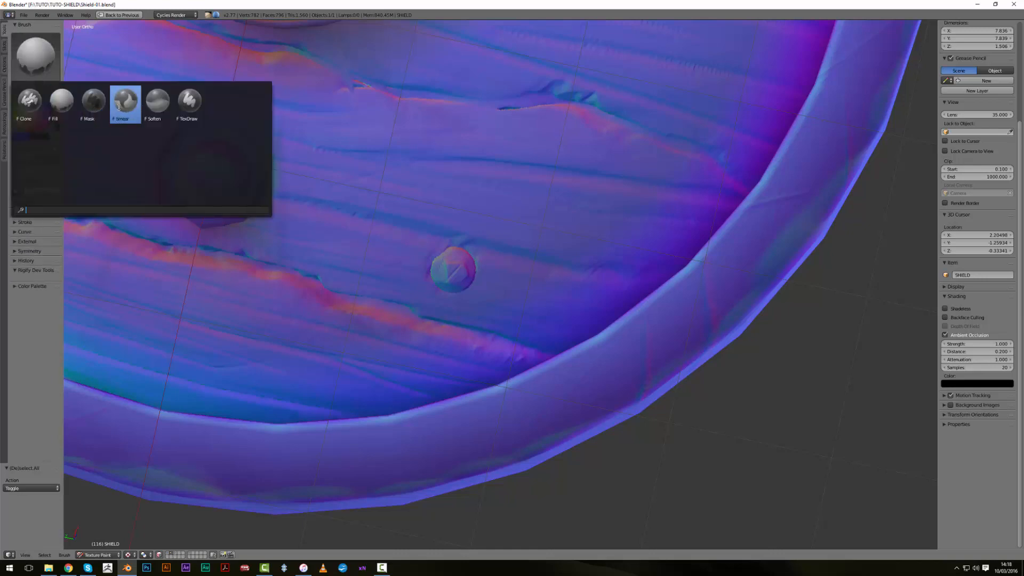
left_click(190, 101)
scroll(442, 290, "up", 1)
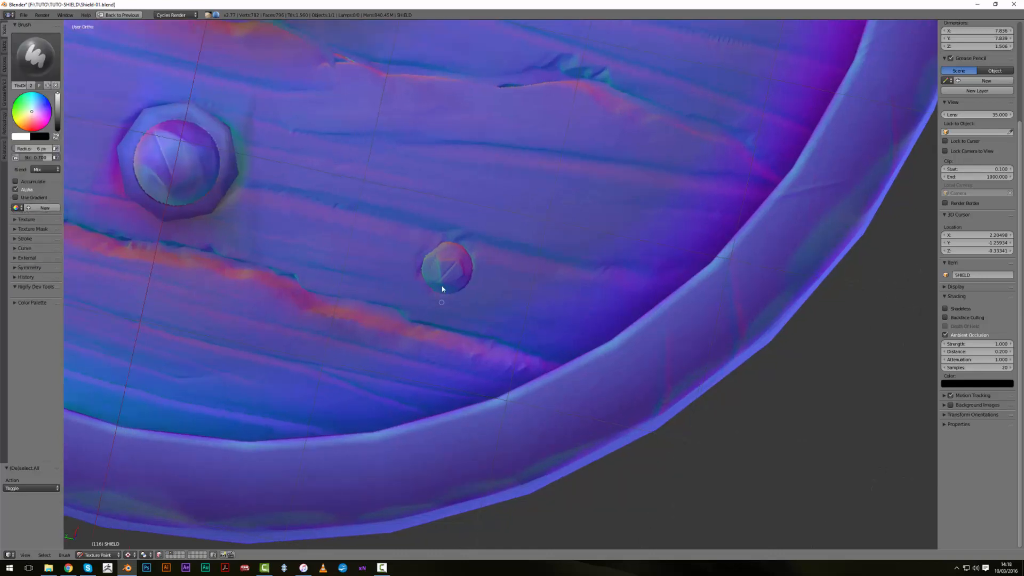
Set the TexDraw brush to black with strength 1.000 and radius 21 px, and fill the small rivet near the rim
scroll(441, 289, "up", 5)
left_click_drag(57, 105, 61, 143)
middle_click_drag(372, 265, 458, 293, "shift")
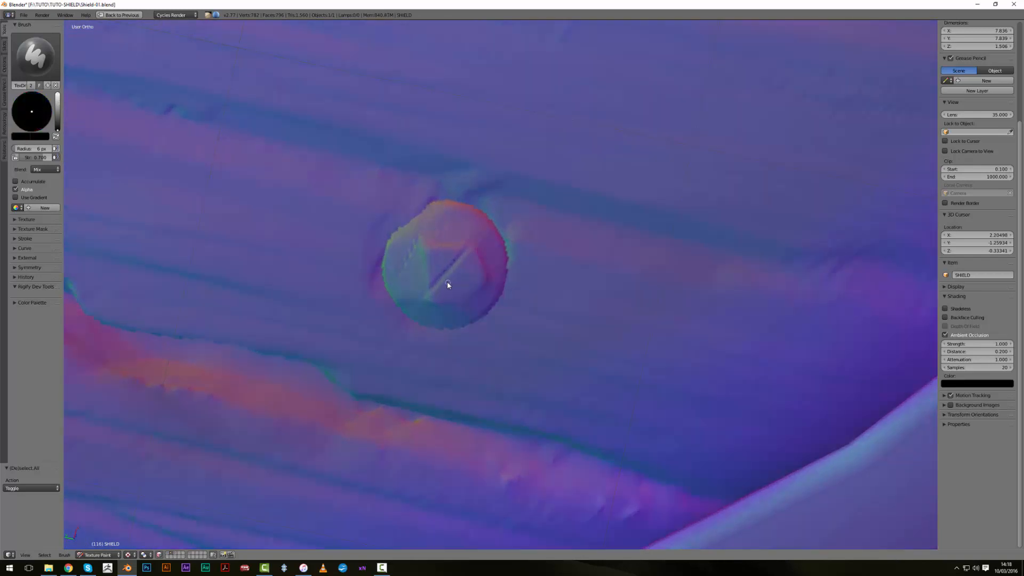
scroll(366, 210, "up", 3)
key("f")
left_click(353, 191)
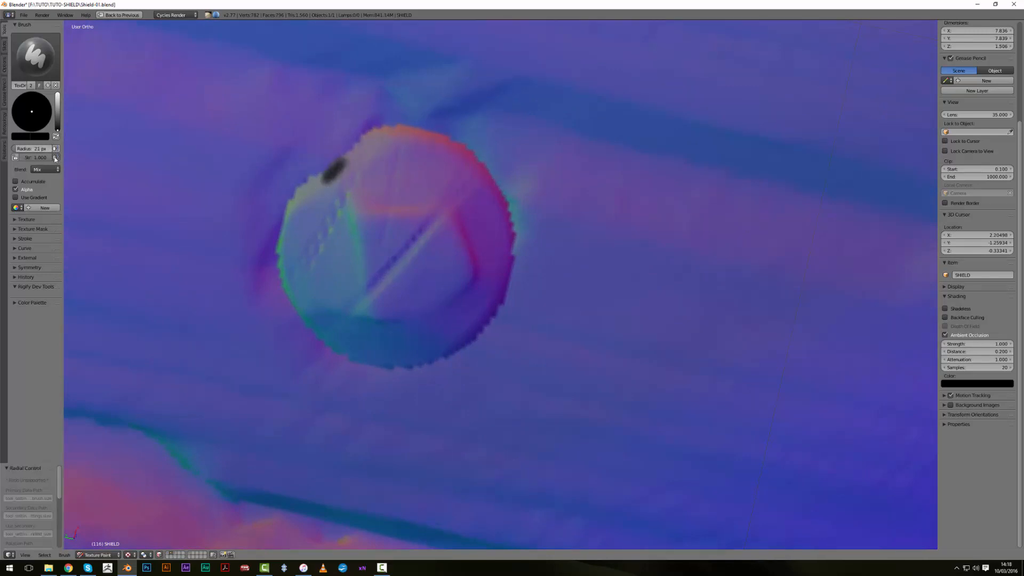
mouse_move(315, 186)
left_mouse_down()
mouse_move(287, 270)
mouse_move(489, 297)
mouse_move(373, 137)
mouse_move(439, 334)
mouse_move(451, 231)
mouse_move(418, 160)
left_mouse_up()
Paint the second small rivet on the shield's wood solid black
scroll(434, 251, "down", 10)
middle_click_drag(435, 251, 352, 384, "shift")
scroll(320, 342, "up", 9)
mouse_move(265, 291)
left_mouse_down()
mouse_move(281, 299)
mouse_move(309, 411)
mouse_move(361, 274)
mouse_move(255, 323)
mouse_move(263, 278)
mouse_move(285, 333)
left_mouse_up()
Enlarge the brush and paint the third small rivet solid black
scroll(366, 292, "down", 5)
middle_click_drag(366, 292, 523, 282, "shift")
scroll(359, 256, "up", 6)
middle_click_drag(358, 268, 730, 205, "shift")
mouse_move(365, 203)
left_mouse_down()
mouse_move(320, 385)
mouse_move(393, 207)
mouse_move(341, 207)
left_mouse_up()
key("f")
left_click(326, 216)
mouse_move(320, 219)
left_mouse_down()
mouse_move(295, 312)
mouse_move(373, 299)
left_mouse_up()
Paint the fourth small rivet solid black and check all four on the whole shield
scroll(369, 291, "down", 11)
mouse_move(369, 291)
middle_mouse_down("shift")
mouse_move(446, 410)
mouse_move(354, 194)
middle_mouse_up("shift")
scroll(446, 410, "up", 8)
mouse_move(354, 194)
left_mouse_down()
mouse_move(313, 300)
mouse_move(441, 229)
mouse_move(366, 284)
left_mouse_up()
scroll(409, 339, "down", 10)
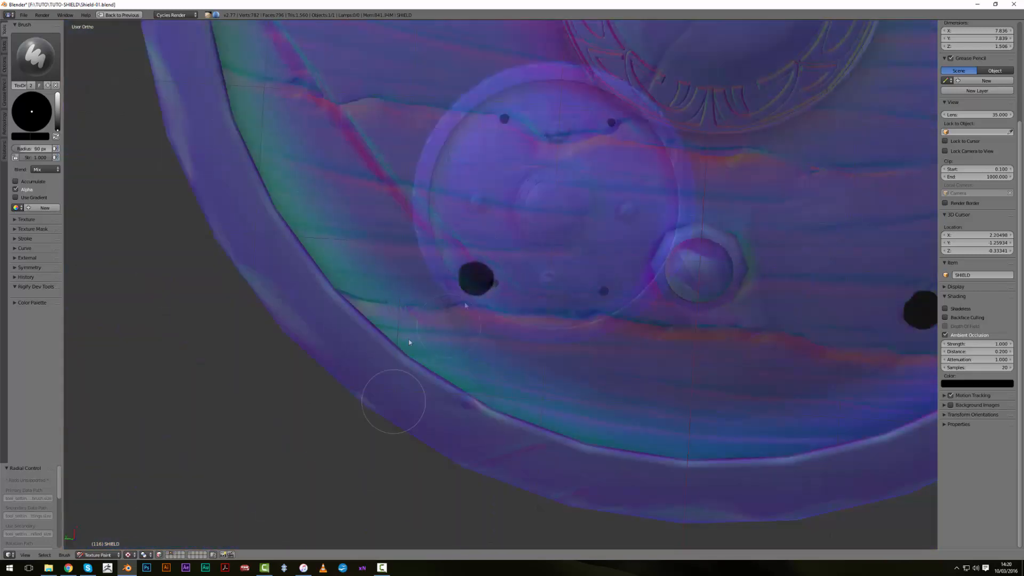
middle_click_drag(464, 304, 423, 353, "shift")
scroll(423, 357, "up", 2)
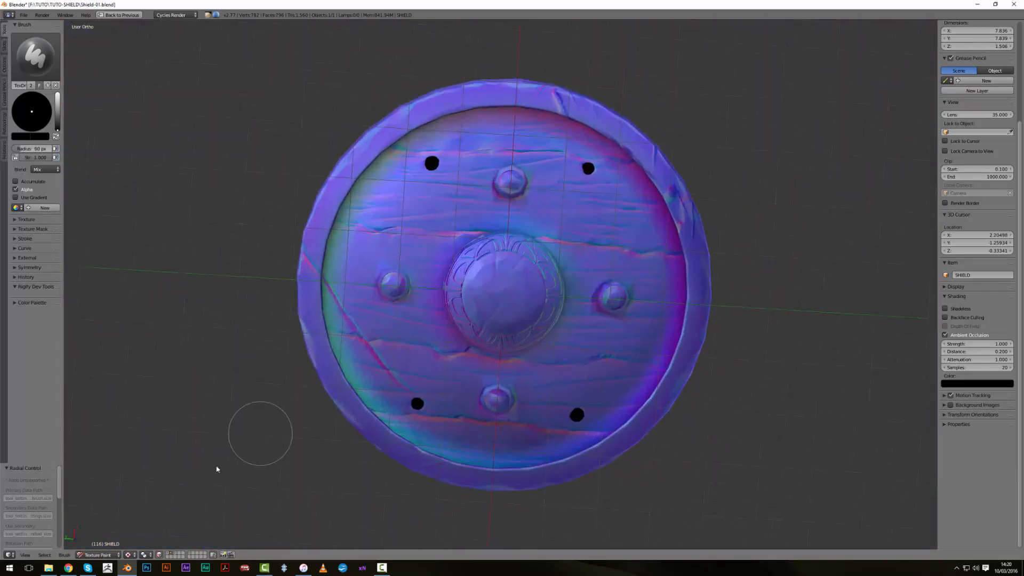
Change the full-screen 3D view to the UV/Image Editor showing the painted normal map
left_click(13, 555)
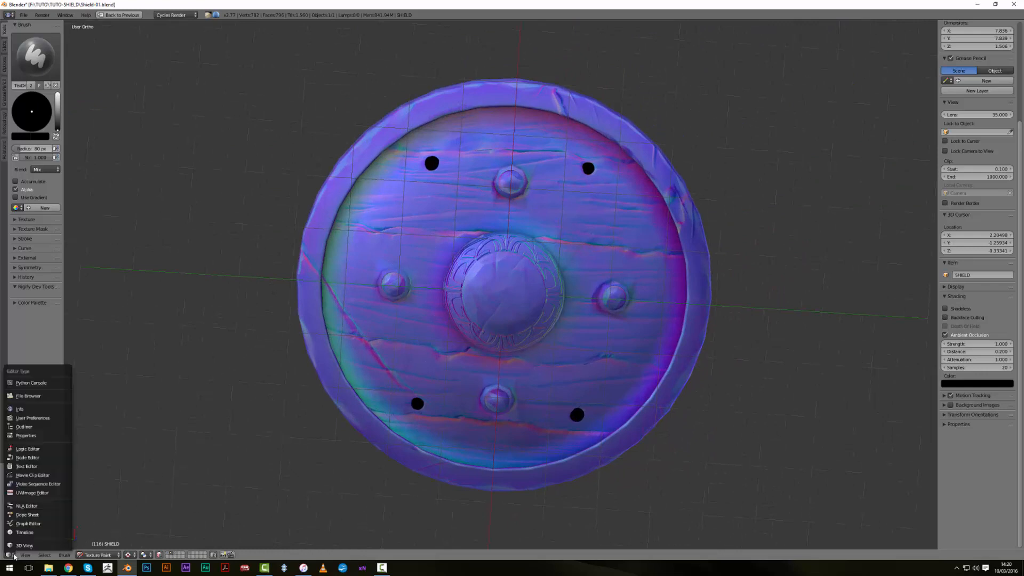
left_click(32, 484)
left_click(9, 555)
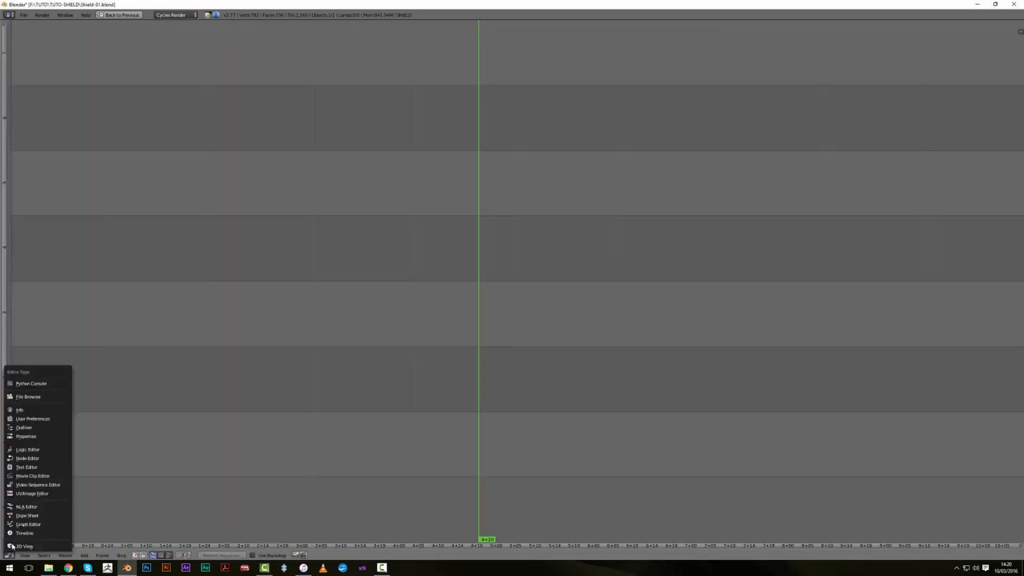
left_click(32, 490)
middle_click_drag(386, 387, 384, 312)
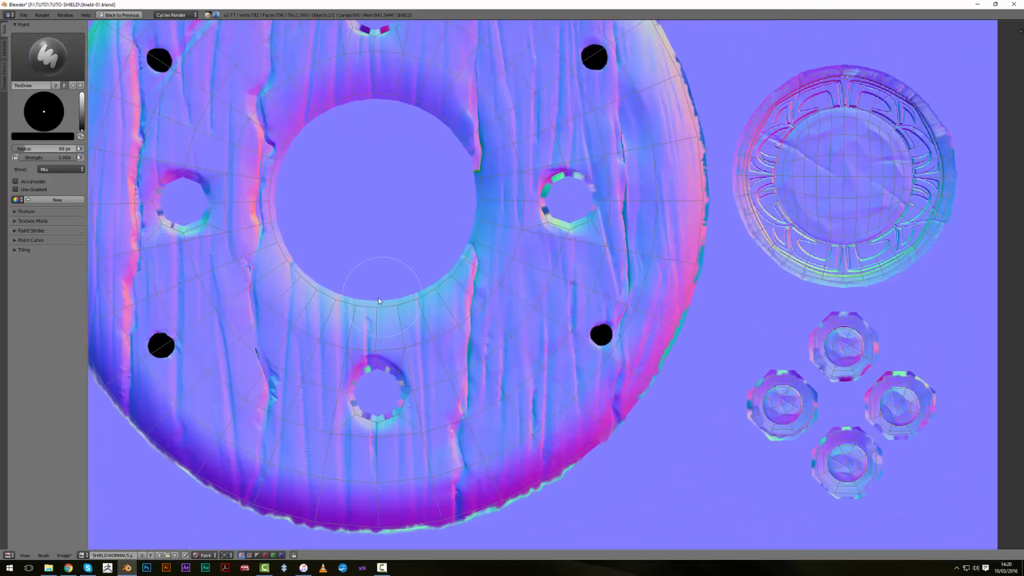
Save the painted normal map as SHIELD-NORMALS-ID-TMP.png in the SHIELD-MAPS folder
key("shift+alt+s")
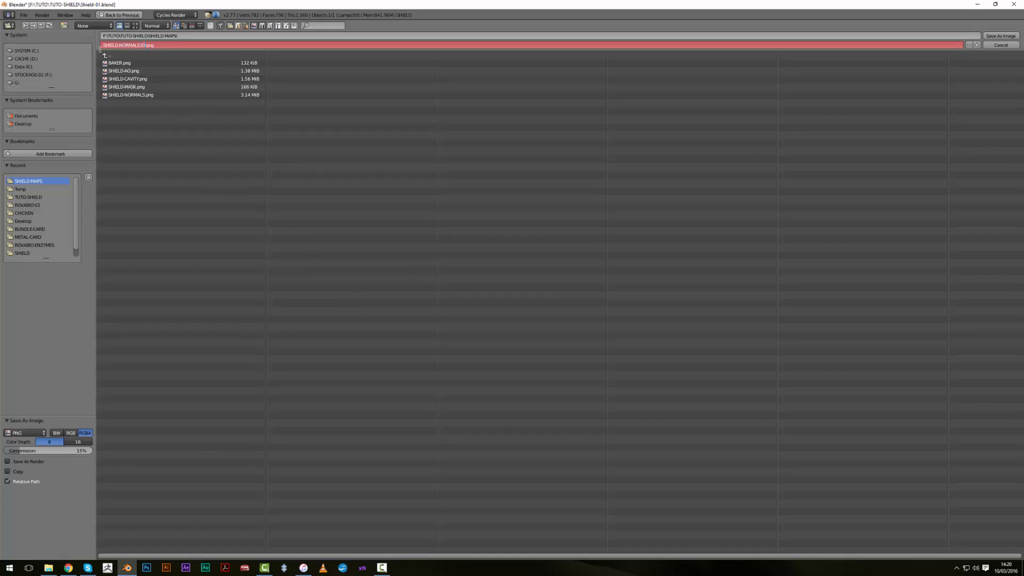
key("Return")
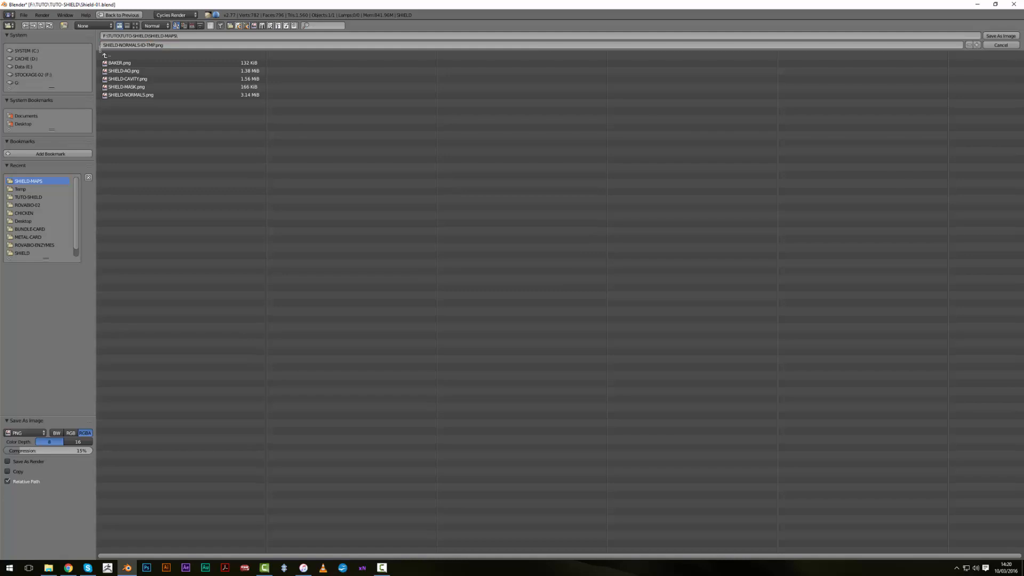
left_click(987, 34)
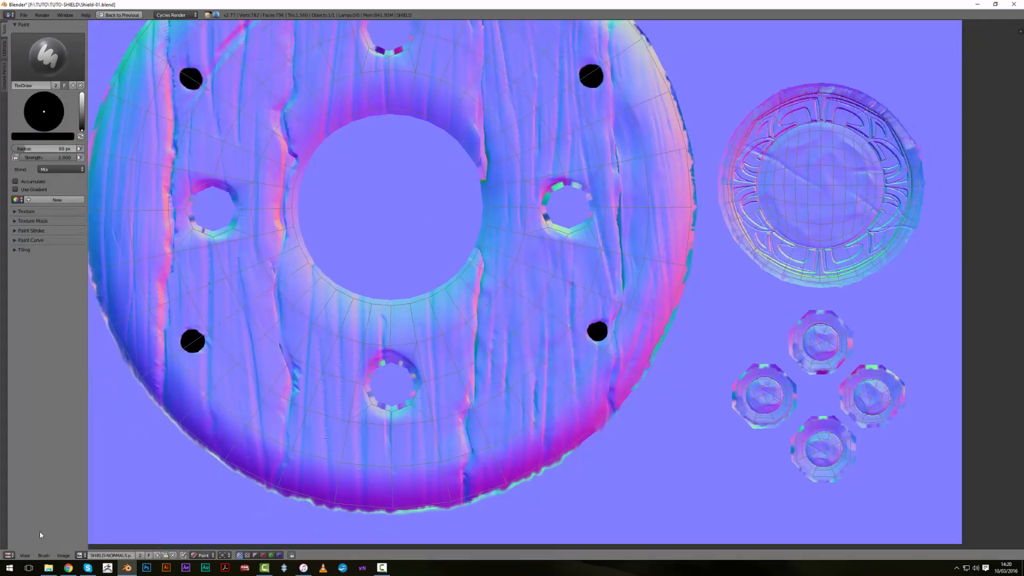
Restore the split editor layout and set the 3D view to Rendered shading
left_click(11, 556)
key("ctrl+Up")
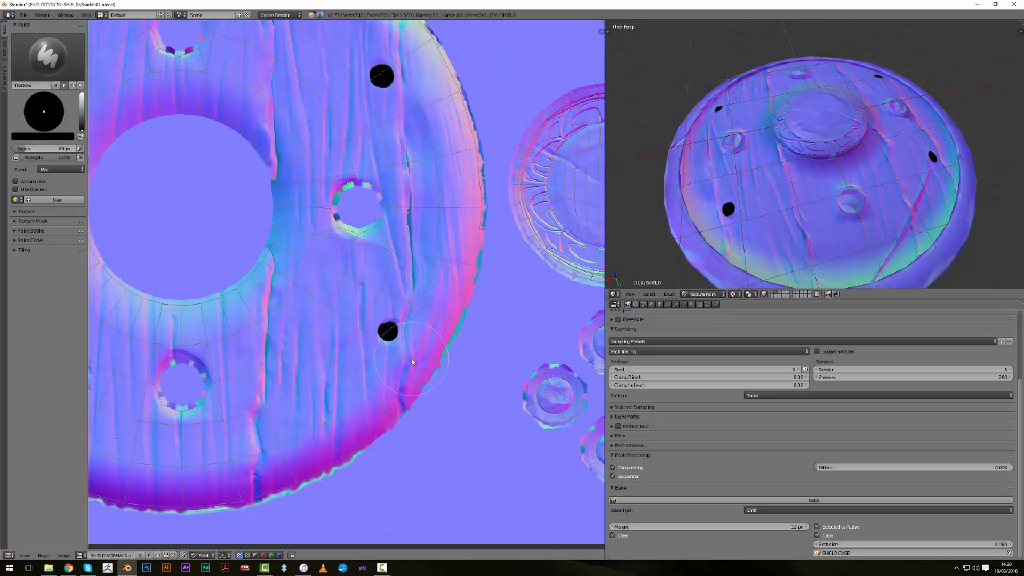
scroll(746, 171, "down", 3)
middle_click_drag(746, 170, 760, 153)
key("shift+z")
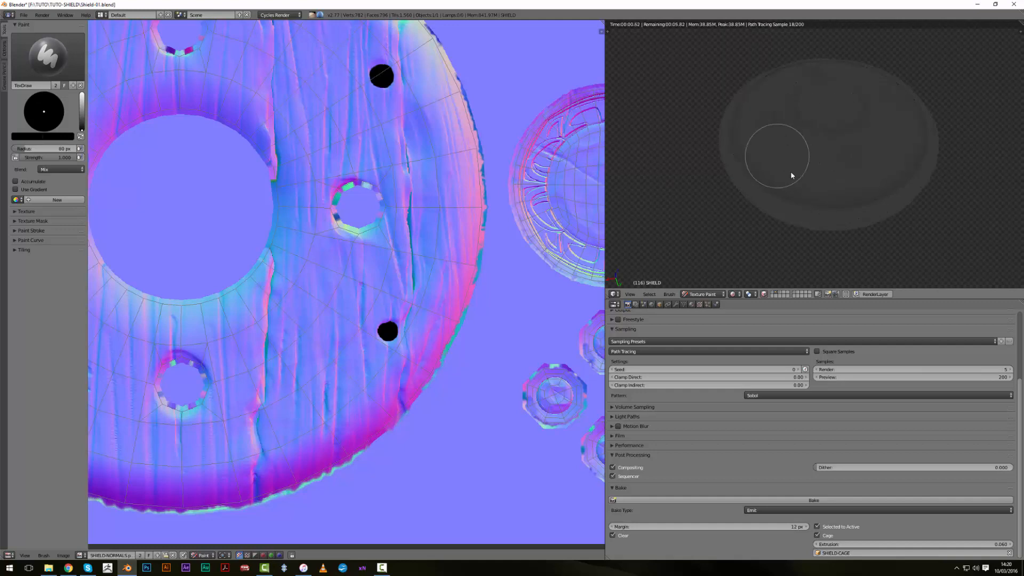
Switch the image editor to the Node Editor and load SHIELD-MASK.png into the Image Texture node
left_click(9, 555)
left_click(17, 457)
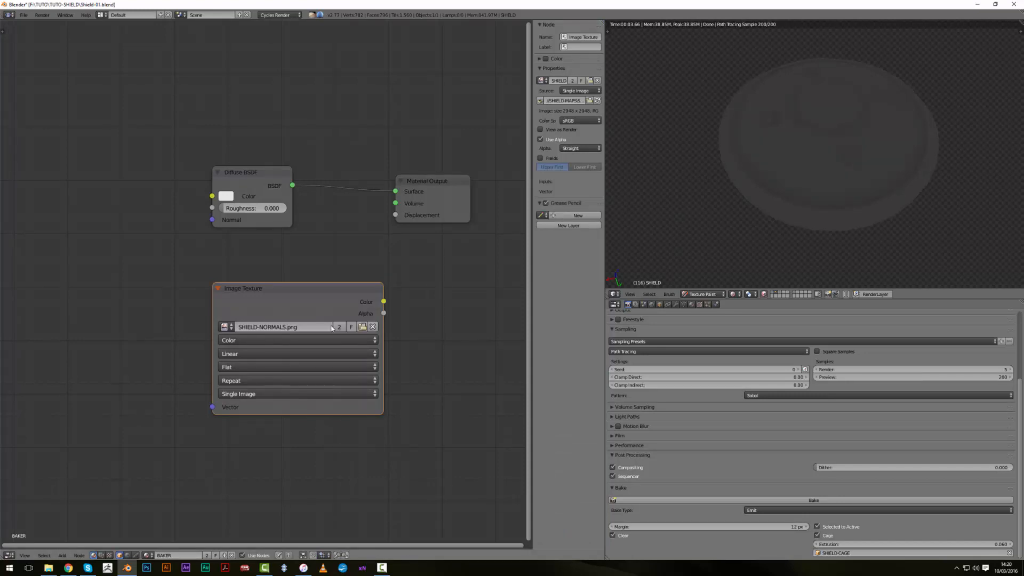
scroll(195, 347, "down", 1)
left_click_drag(301, 299, 264, 303)
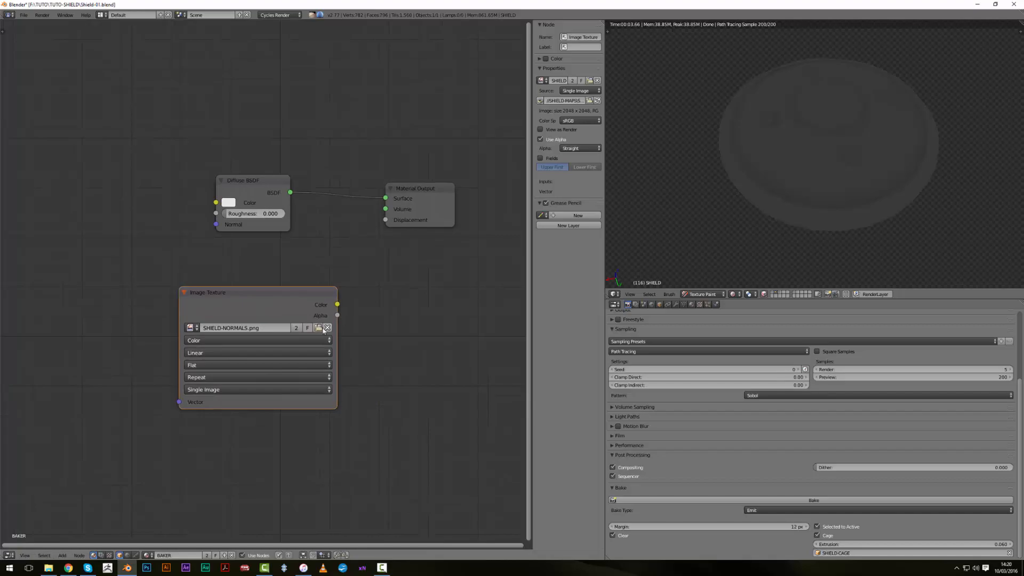
left_click(322, 329)
left_click(134, 104)
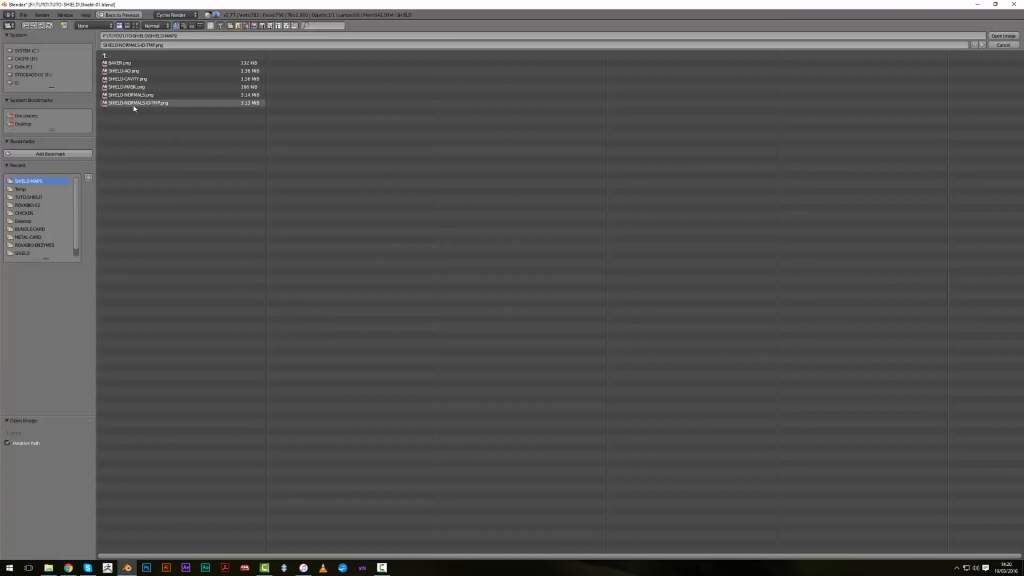
left_click(137, 87)
key("Return")
Move the mask's Image Texture node away from the shader nodes and preview it on the shield with a Viewer node
scroll(331, 320, "down", 1)
middle_click_drag(286, 329, 398, 338)
left_click_drag(367, 295, 94, 144)
left_click(105, 155, "ctrl+shift")
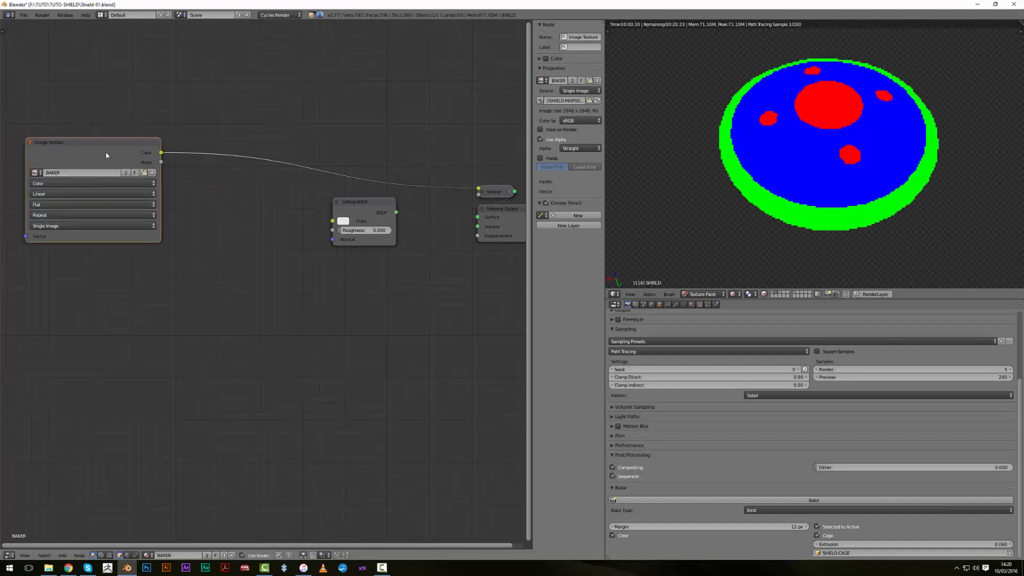
Duplicate the Image Texture node, load the normal map with the black rivets into the copy and preview it on the shield
middle_click_drag(75, 186, 324, 181)
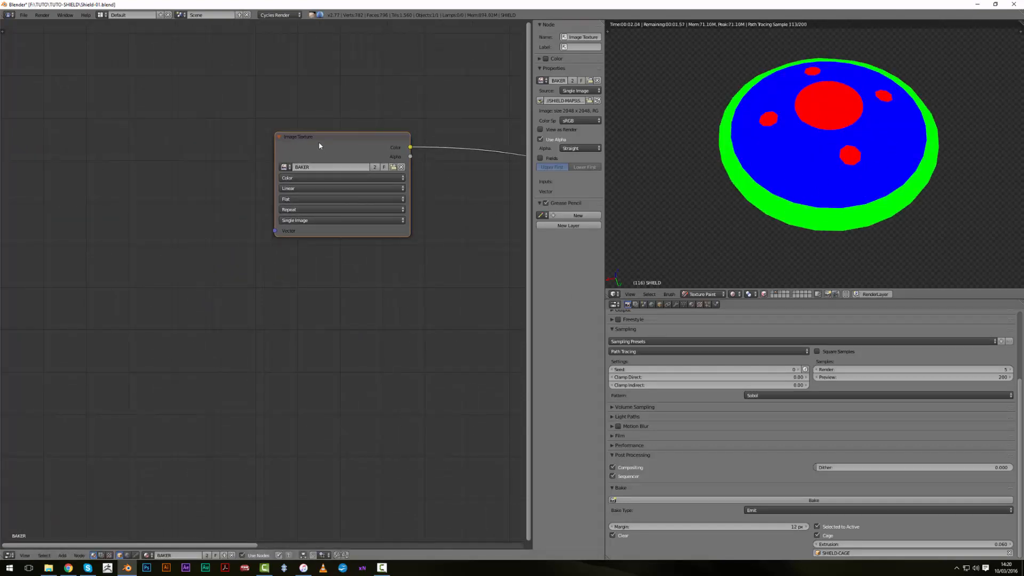
key("shift+d")
left_click(307, 267)
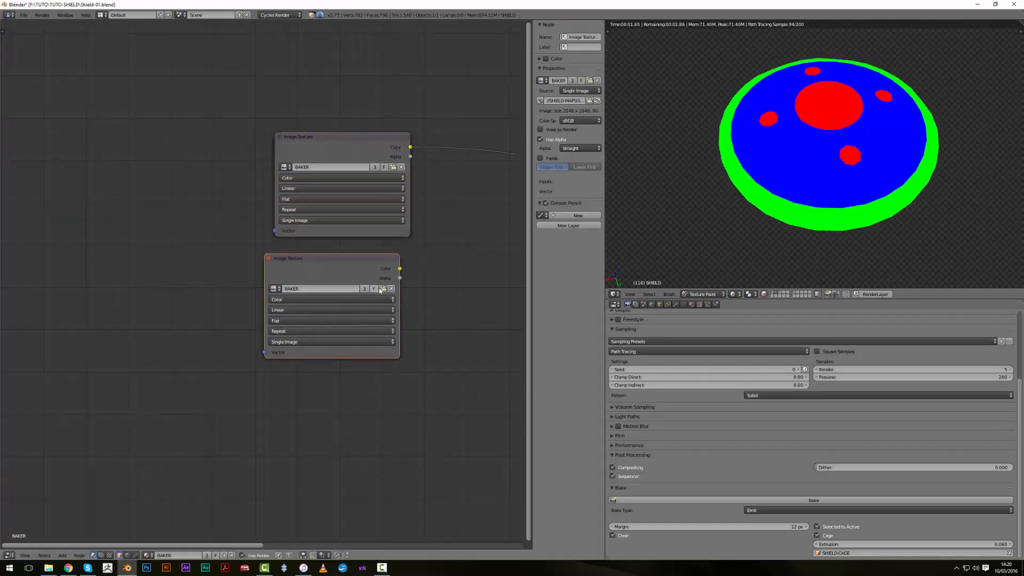
left_click(383, 289)
left_click(145, 104)
double_click(131, 94)
left_click_drag(329, 256, 175, 302)
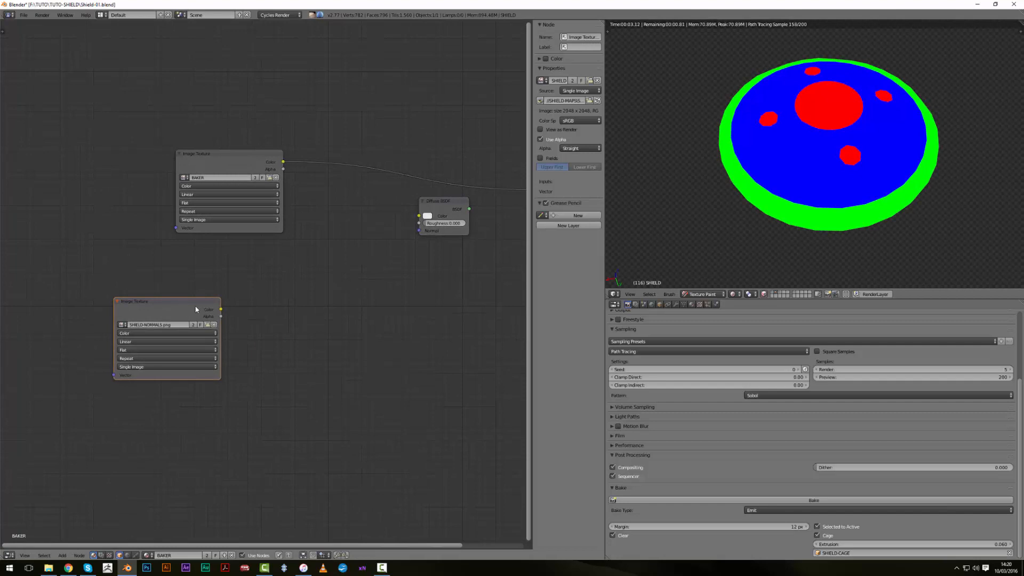
left_click(181, 302, "ctrl+shift")
middle_click_drag(821, 179, 782, 178)
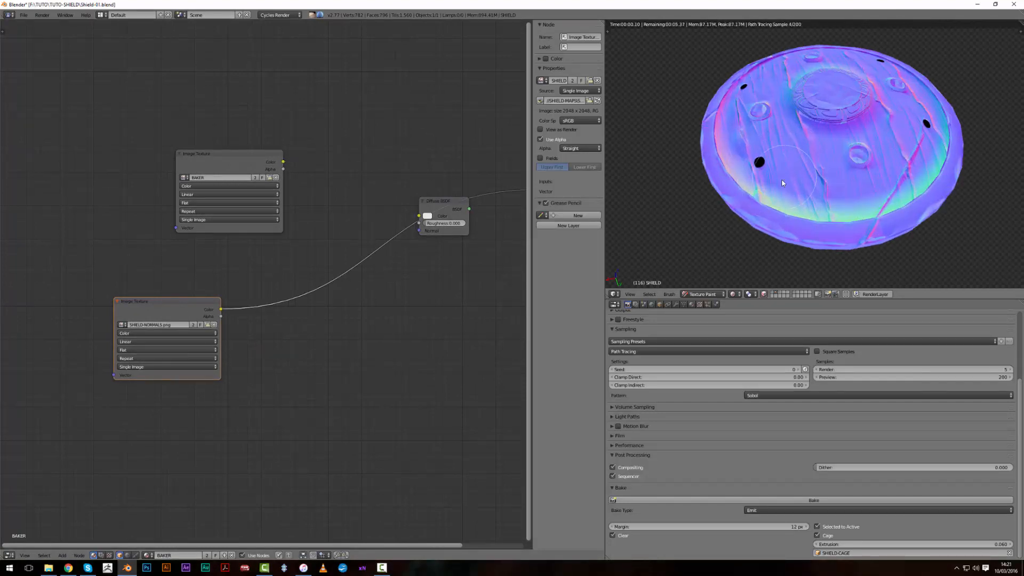
Insert a ColorRamp after the normal map texture and set its white stop to position 0.014 to isolate the black rivets
key("shift+a")
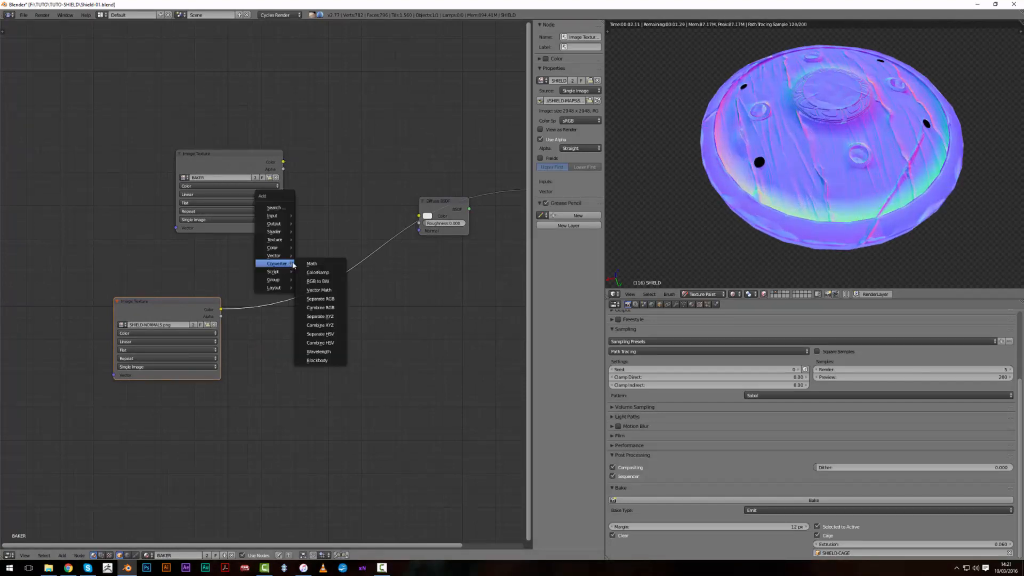
left_click(318, 272)
left_click(268, 274)
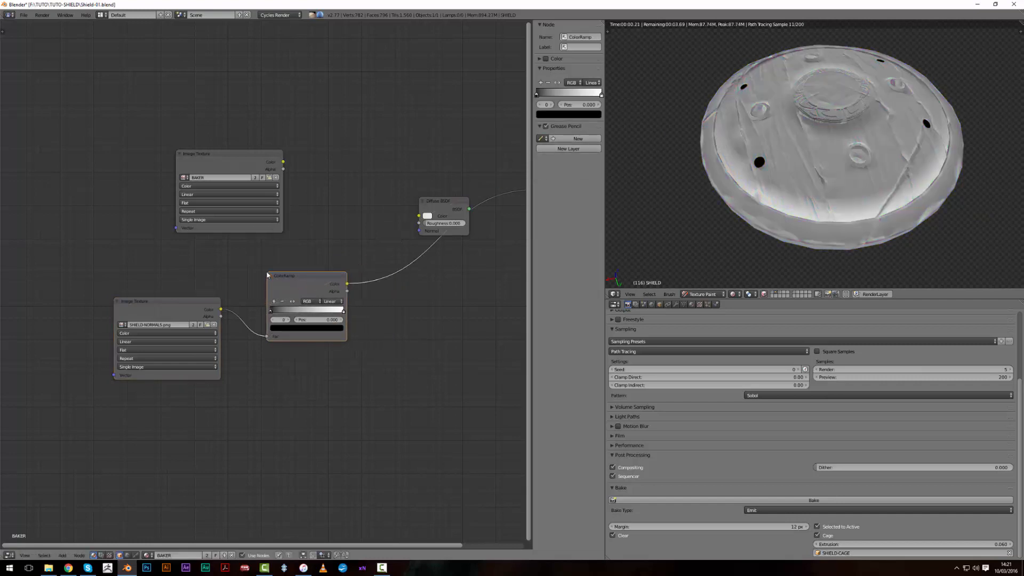
scroll(267, 274, "up", 4)
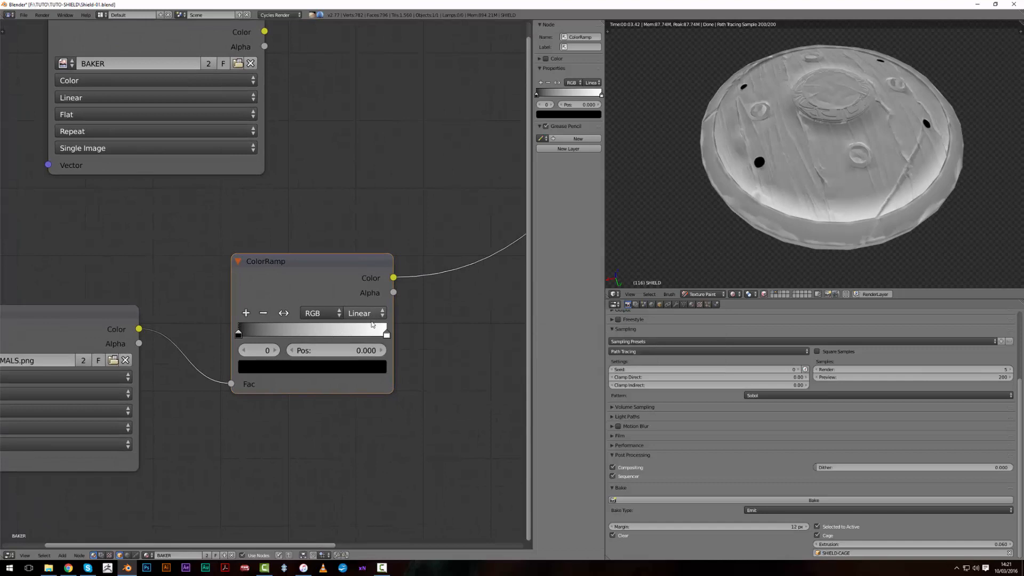
left_click_drag(387, 336, 237, 349)
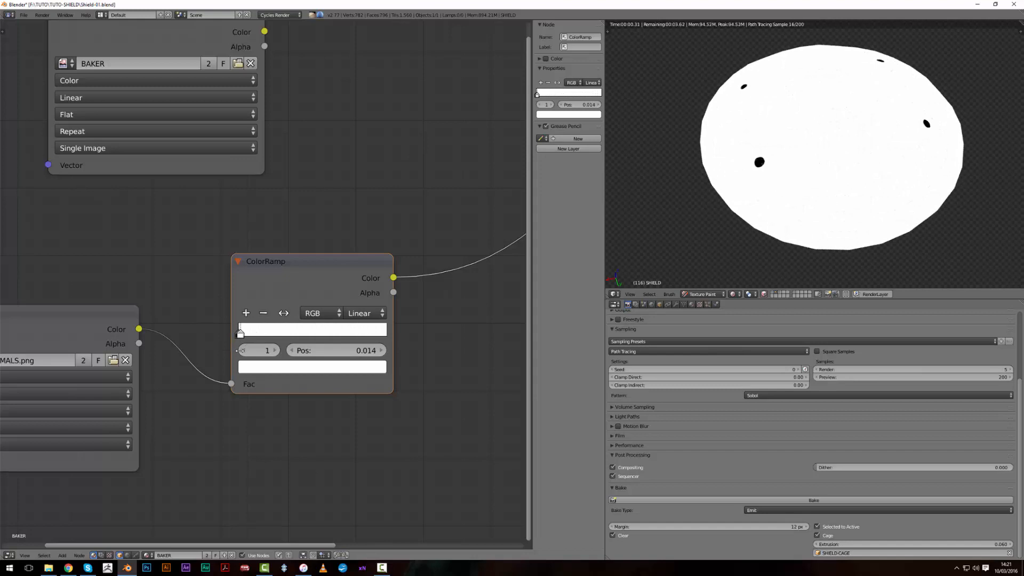
scroll(776, 159, "down", 2)
middle_click_drag(777, 159, 752, 190)
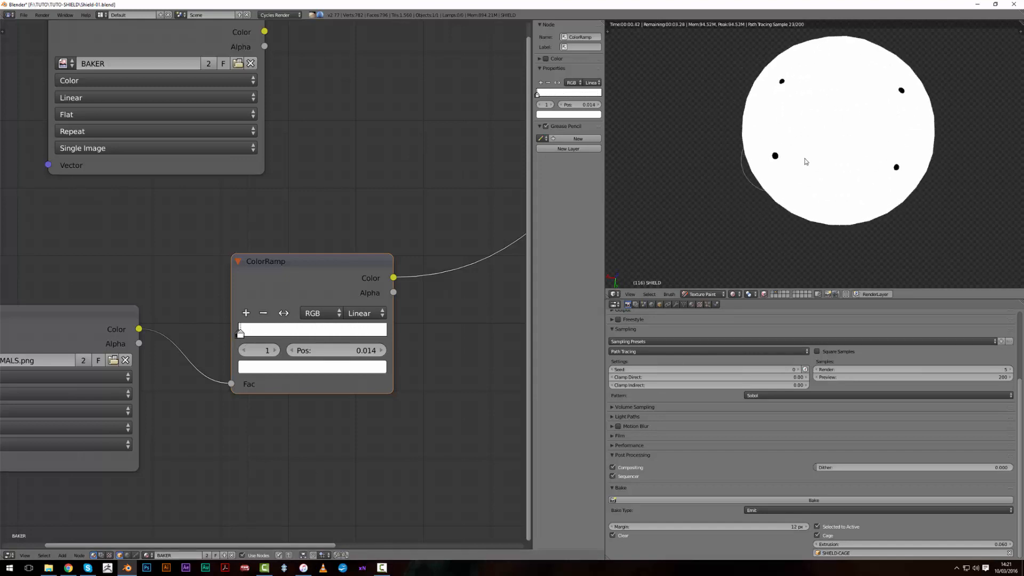
scroll(811, 100, "up", 5)
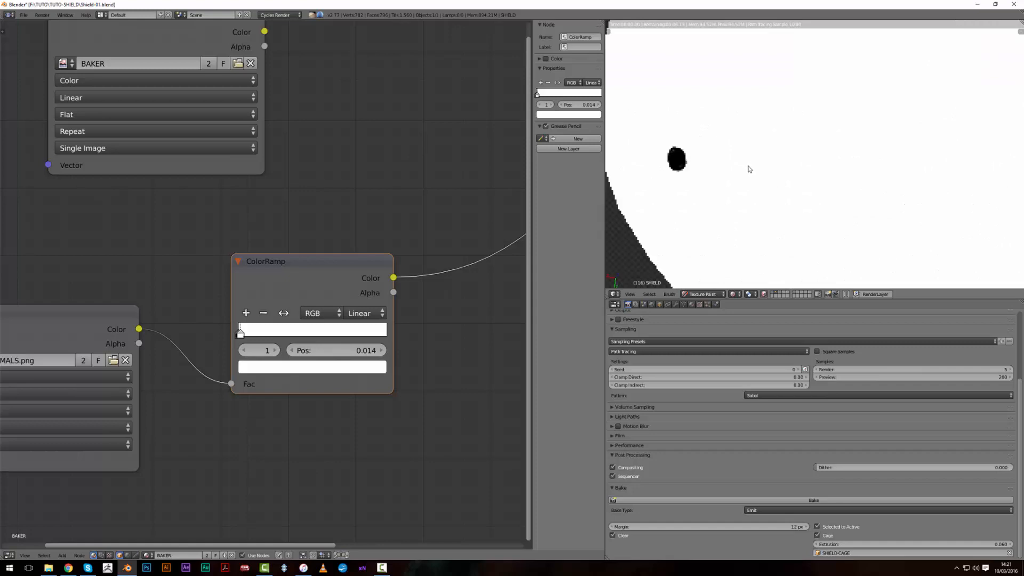
scroll(706, 163, "down", 2)
middle_click_drag(733, 171, 777, 167)
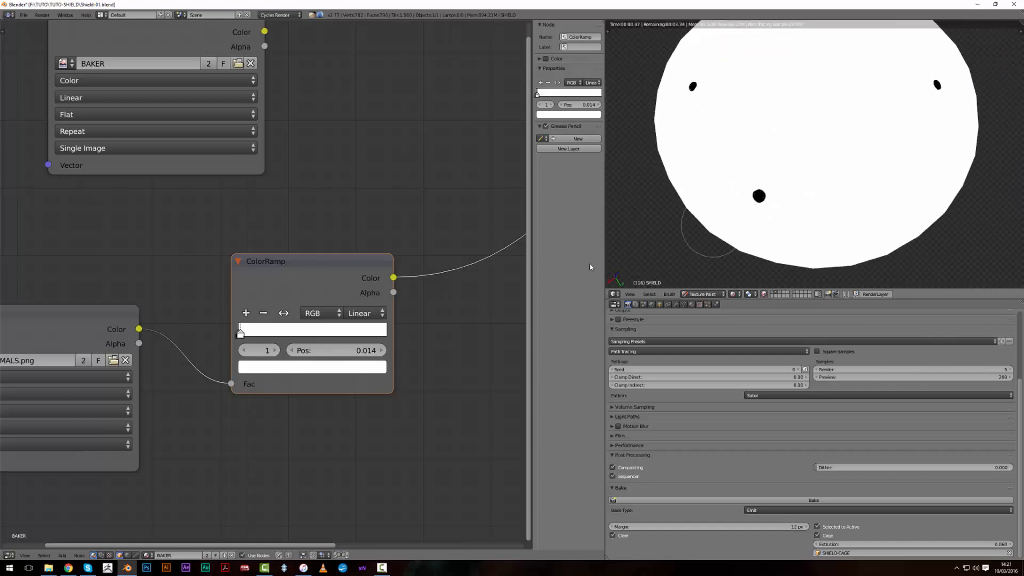
Delete the unused Diffuse BSDF node and preview the colour mask texture on the shield
scroll(349, 243, "down", 3)
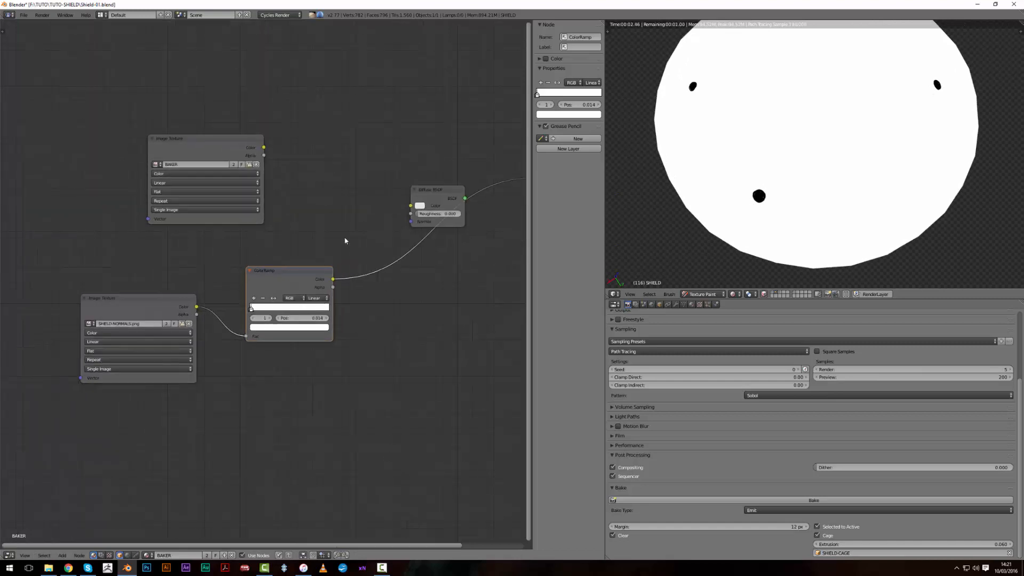
middle_click_drag(343, 236, 256, 238)
left_click_drag(374, 198, 355, 152)
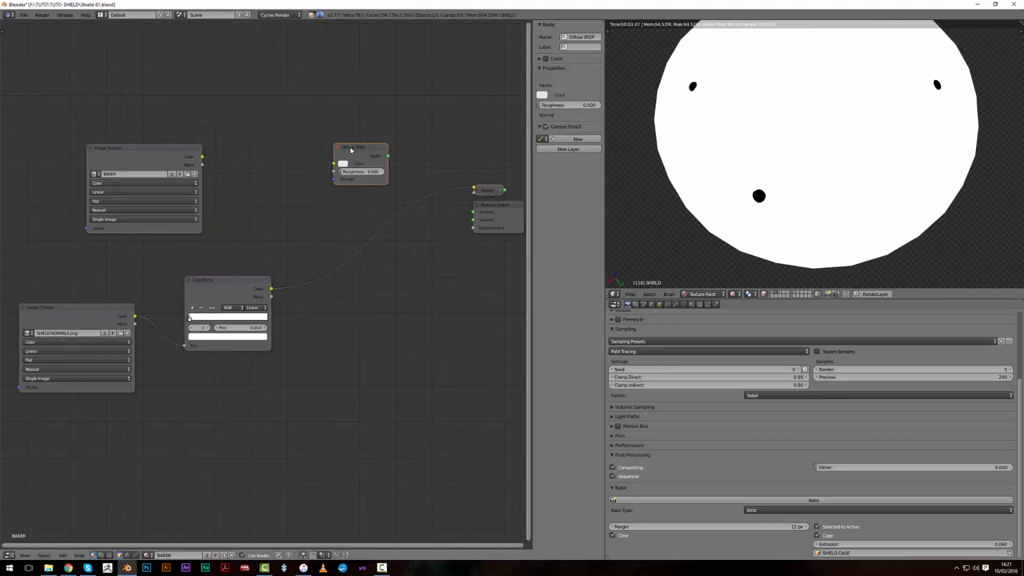
key("x")
scroll(256, 169, "up", 1)
left_click(117, 127)
left_click(114, 123, "ctrl+shift")
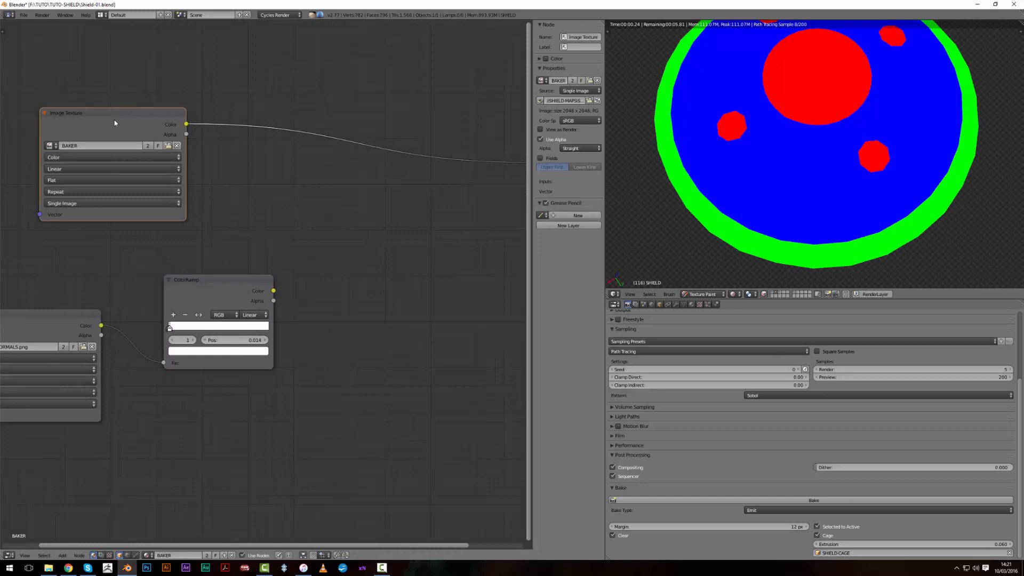
Insert a MixRGB node between the colour mask texture and the Viewer node
middle_click_drag(361, 159, 319, 190)
key("shift+a")
mouse_move(317, 166)
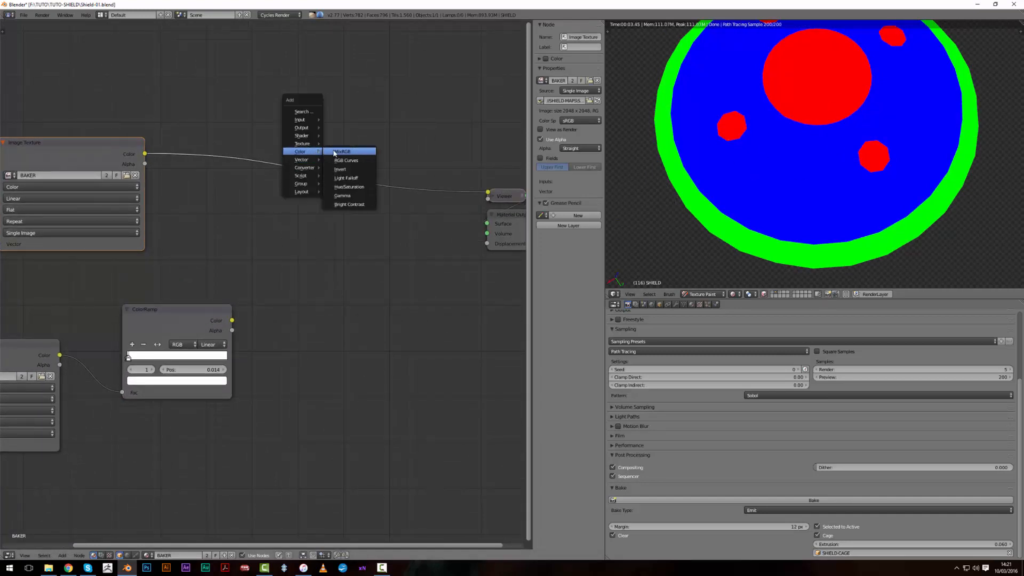
left_click(335, 153)
left_click(336, 125)
left_click_drag(349, 133, 343, 174)
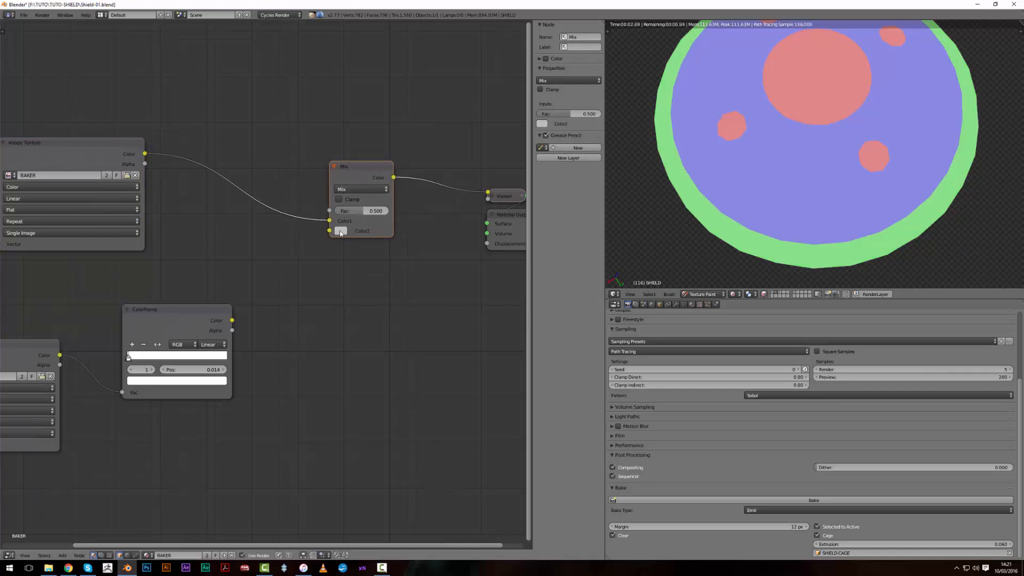
Set the Mix node's Color2 to pure red (R 1.000, G 0.000, B 0.000)
left_click(341, 231)
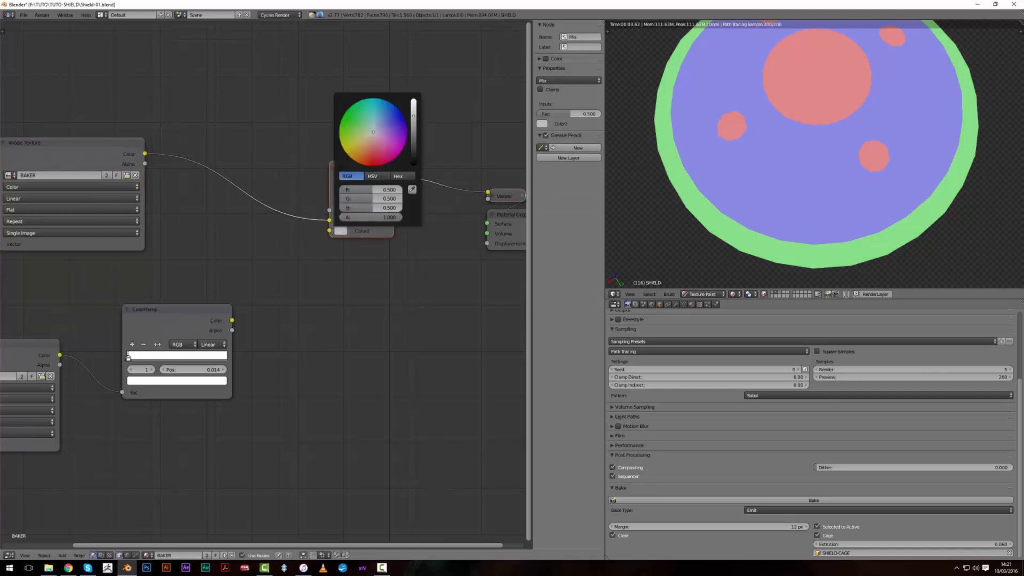
left_click_drag(376, 198, 341, 208)
left_click_drag(413, 127, 413, 98)
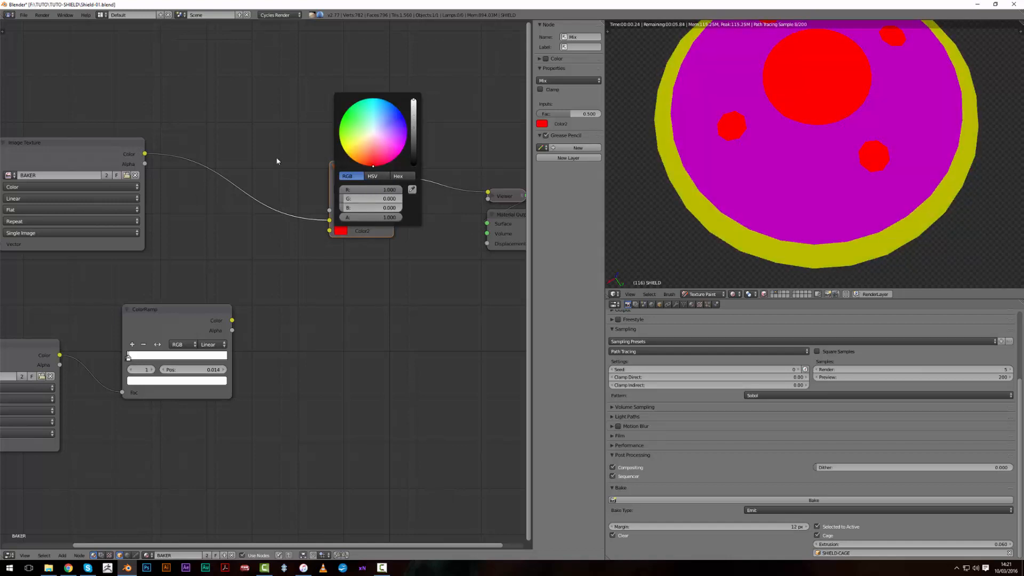
Move the colour mask texture's link to the Mix node's Color2 and set Color1 to pure red (R 1.000, G 0.000, B 0.000)
left_click_drag(331, 223, 329, 230)
left_click(341, 223)
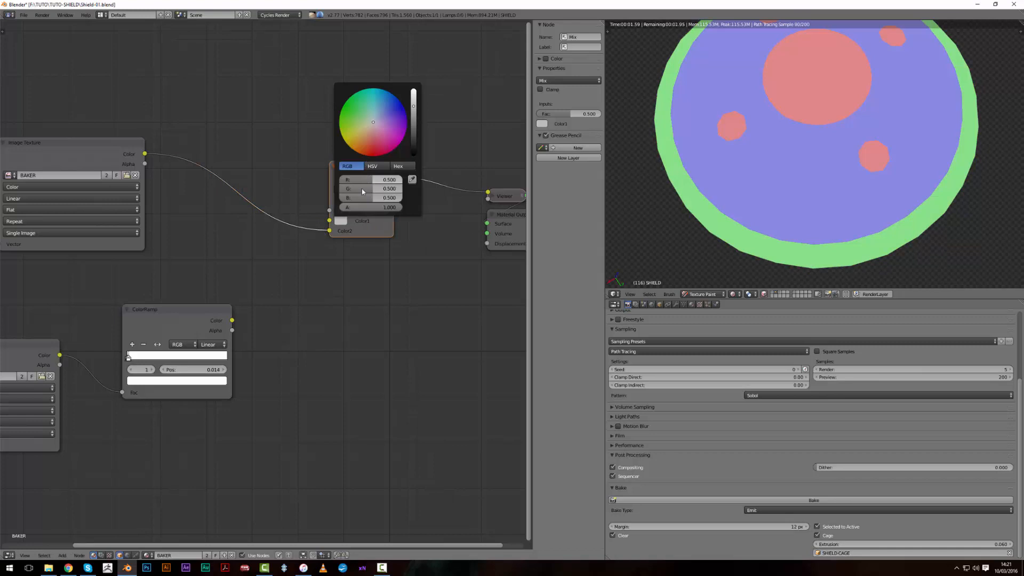
left_click_drag(367, 180, 336, 197)
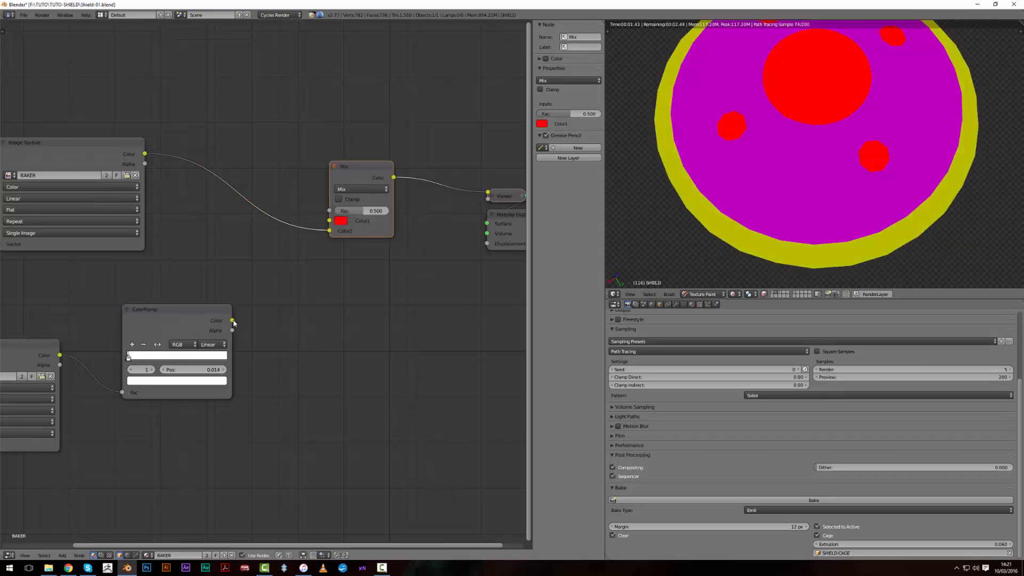
Connect the ColorRamp's Color output to the Mix node's Fac input and check the four small rivets on the shield preview
left_click_drag(232, 321, 265, 290)
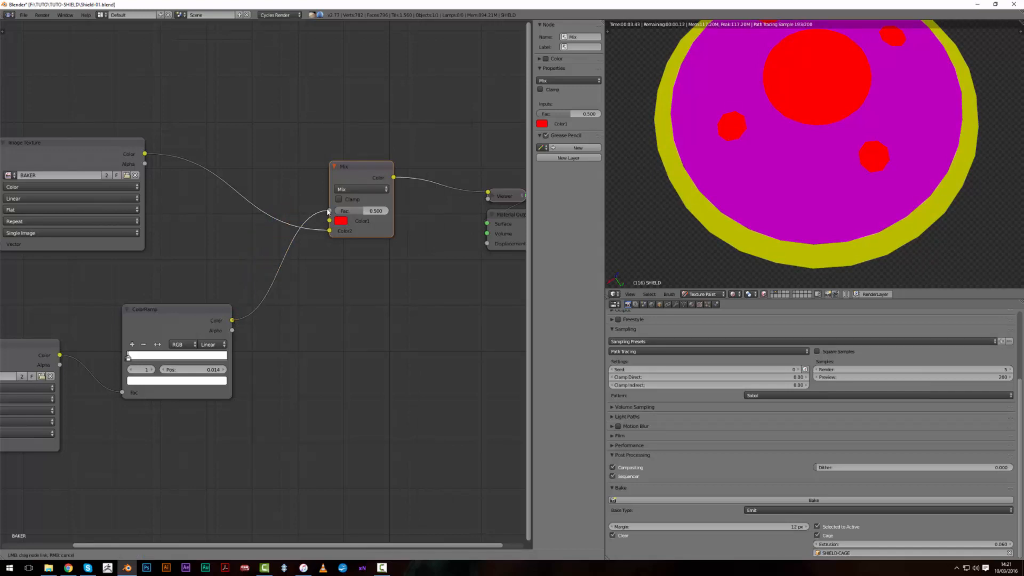
left_click_drag(327, 212, 329, 210)
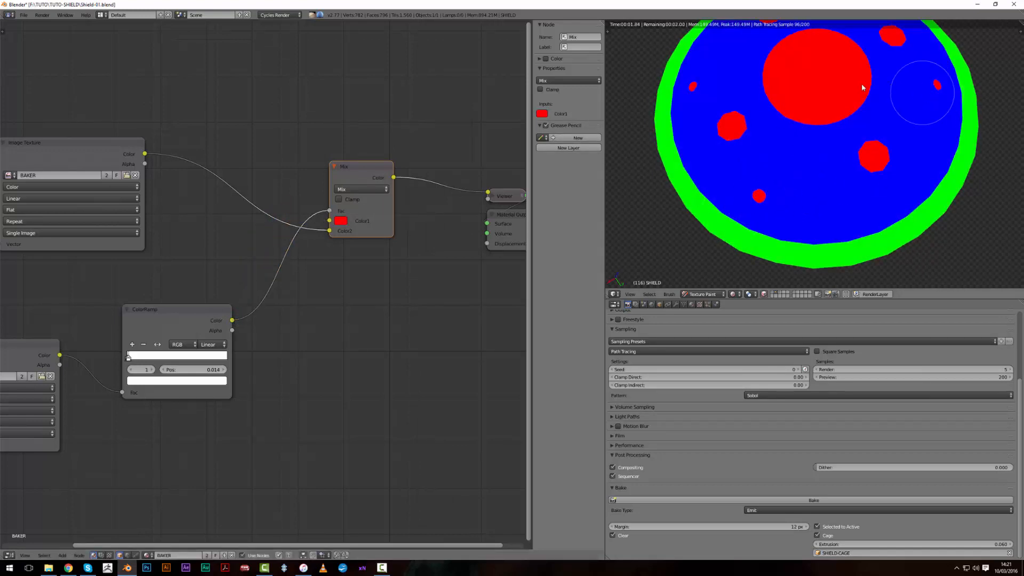
middle_click_drag(697, 95, 810, 91)
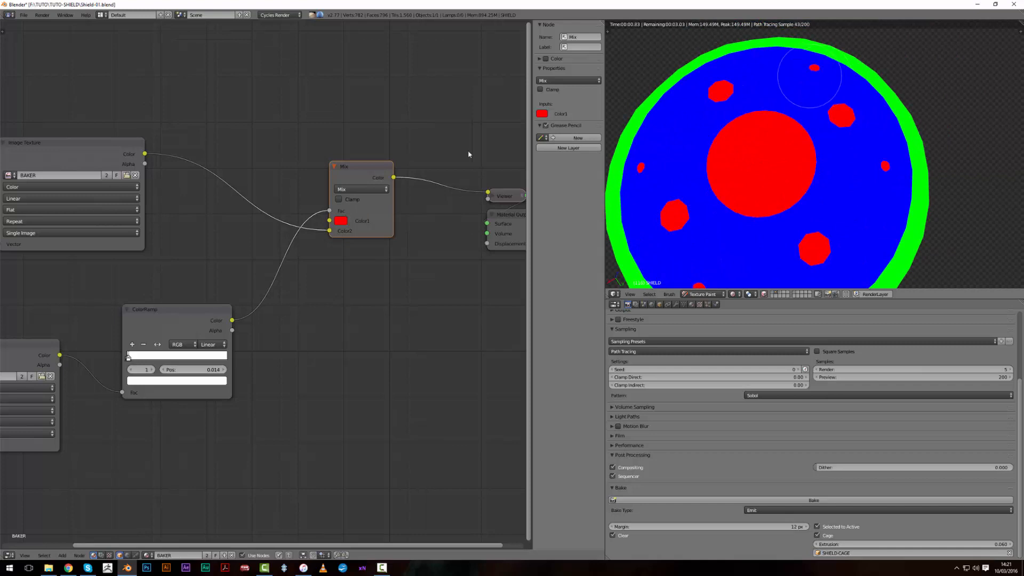
scroll(292, 306, "down", 2)
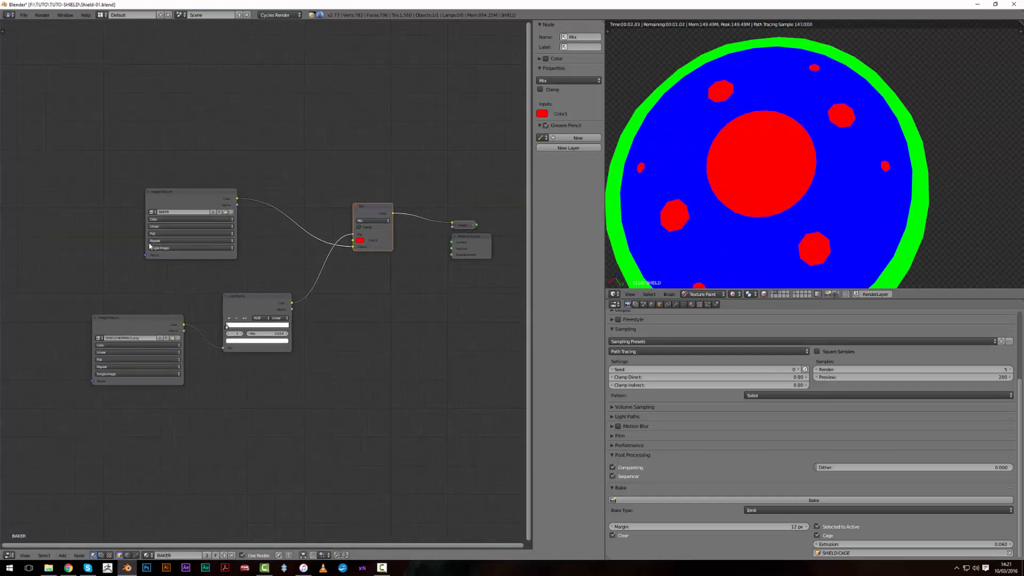
scroll(150, 246, "up", 1)
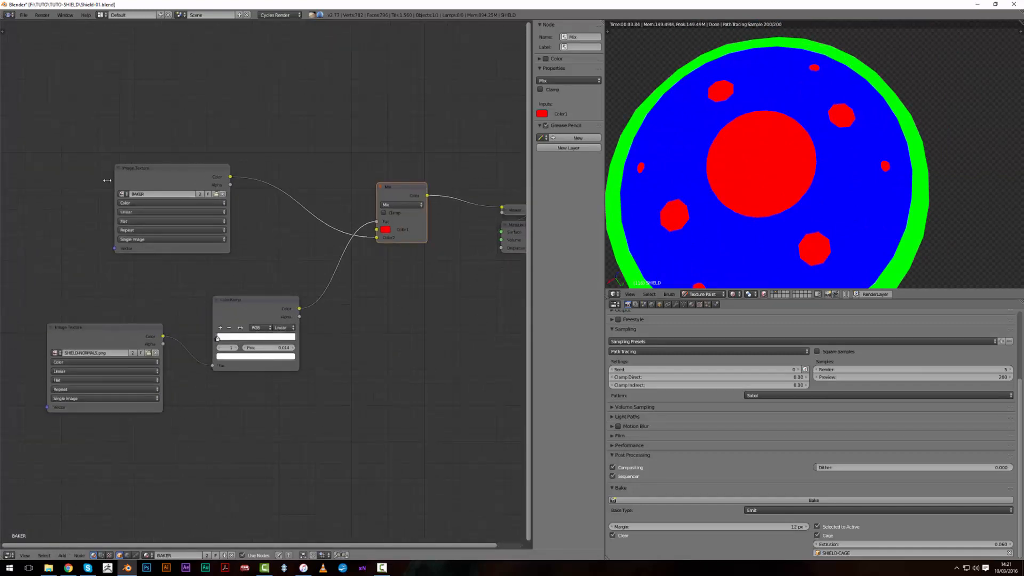
Make the BAKER image texture node active as the bake target, then leave the rendered preview and put the shield in Object Mode
left_click(109, 180)
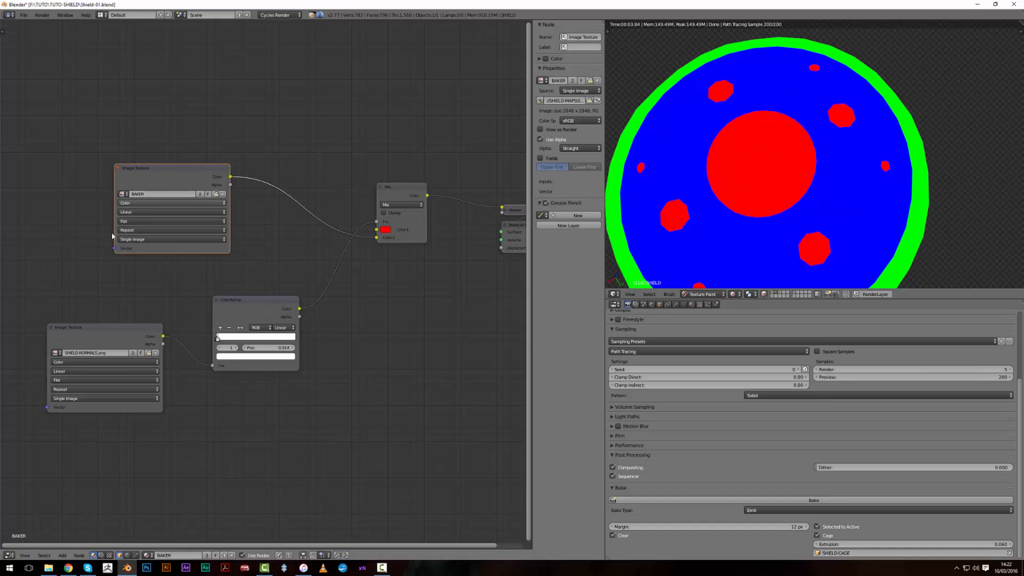
mouse_move(205, 193)
left_mouse_down()
mouse_move(216, 184)
mouse_move(194, 179)
left_mouse_up()
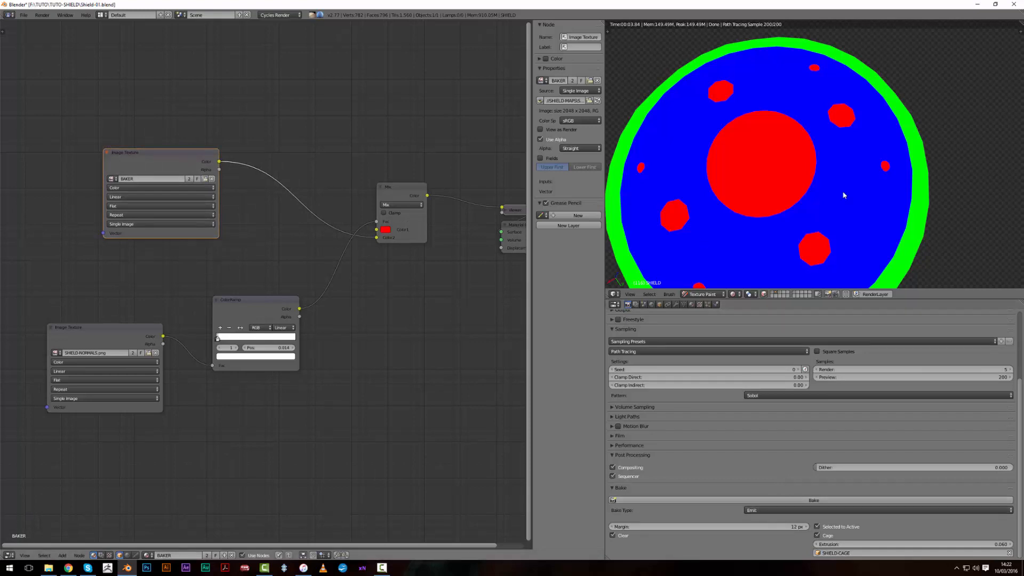
key("shift+z")
left_click(703, 294)
left_click(689, 281)
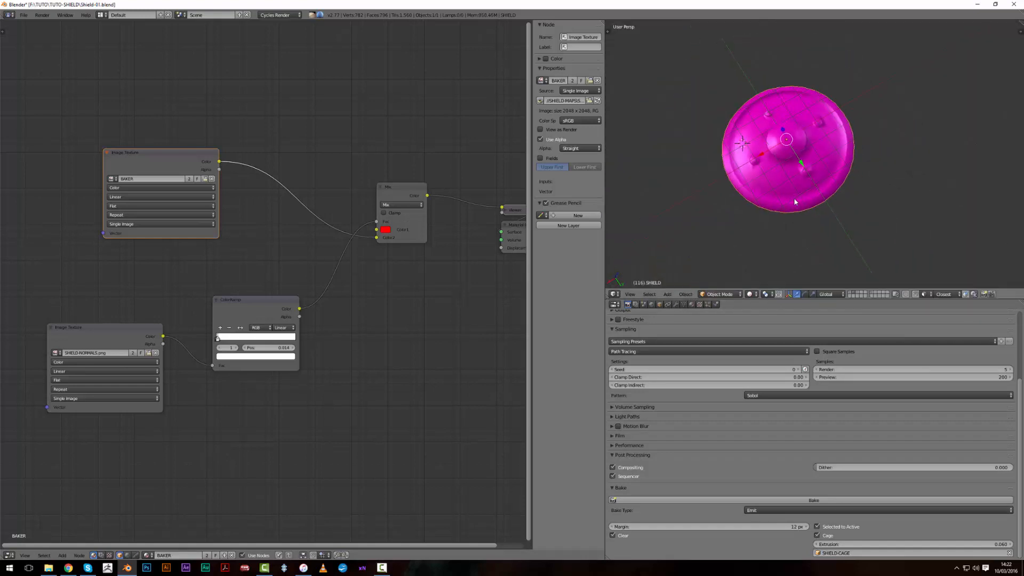
Disable Selected to Active and bake the combined mask into the BAKER image with the Emit bake type
scroll(794, 202, "up", 2)
left_click(817, 527)
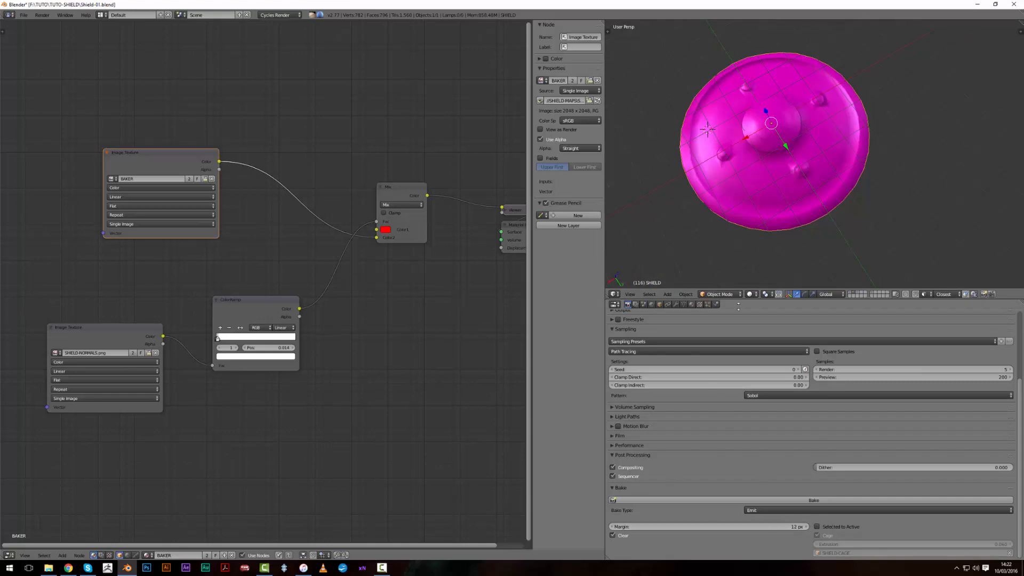
left_click_drag(180, 163, 186, 161)
left_click(796, 499)
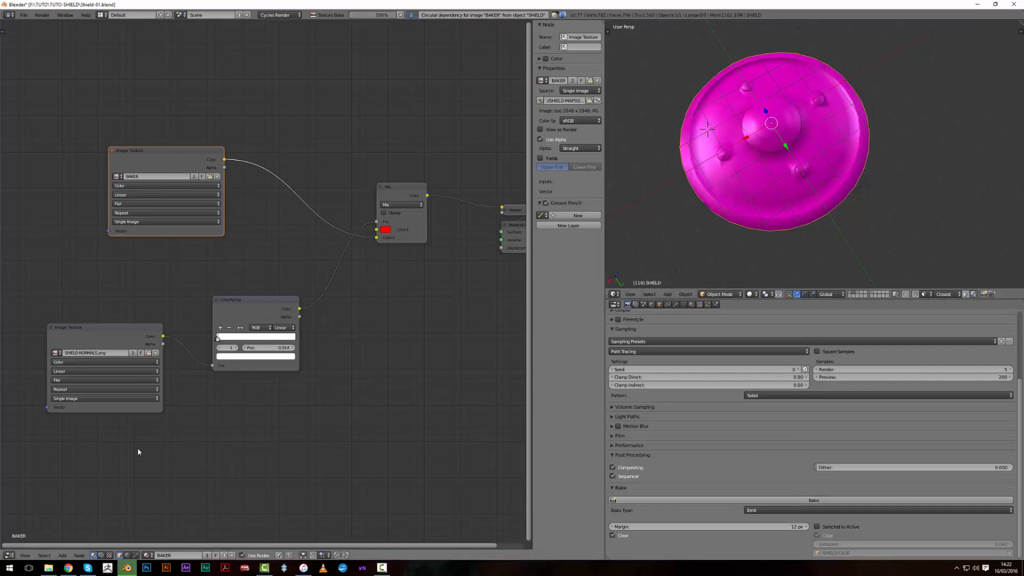
Display the baked BAKER image in the UV/Image Editor and inspect its rivets and red discs
left_click(10, 555)
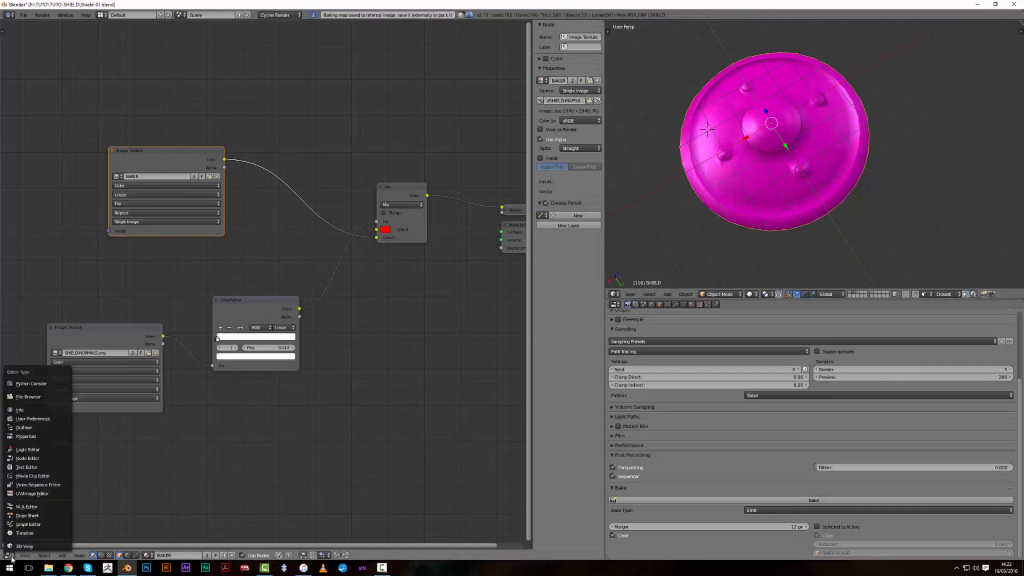
left_click(42, 496)
scroll(160, 437, "down", 4)
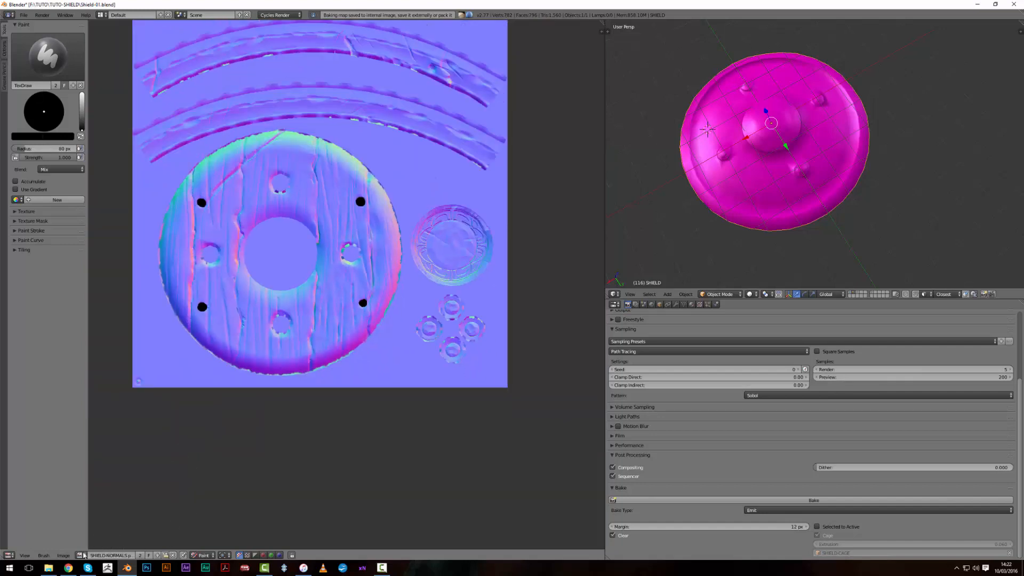
left_click(81, 555)
left_click(104, 474)
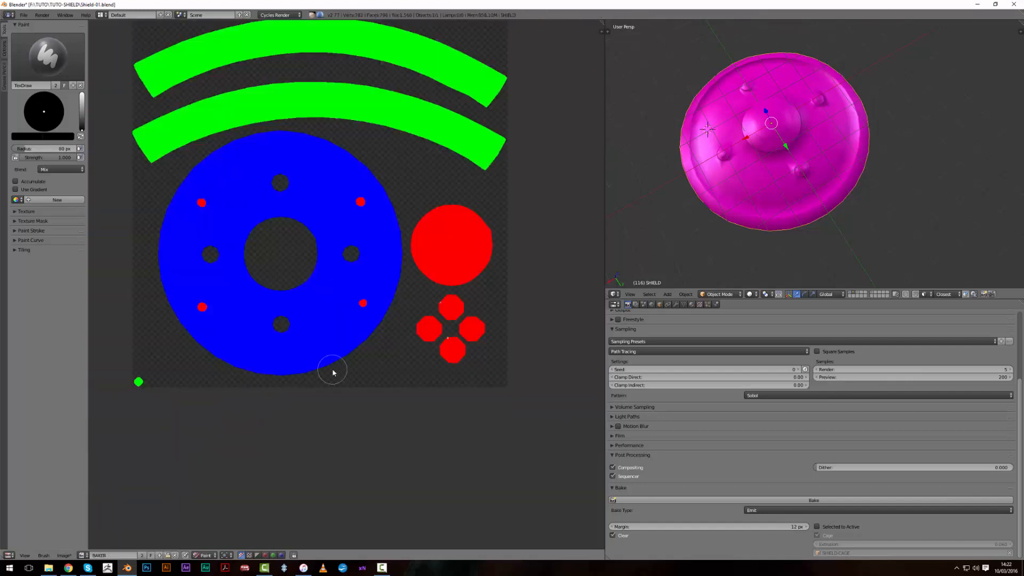
scroll(341, 371, "up", 4)
scroll(379, 165, "down", 1)
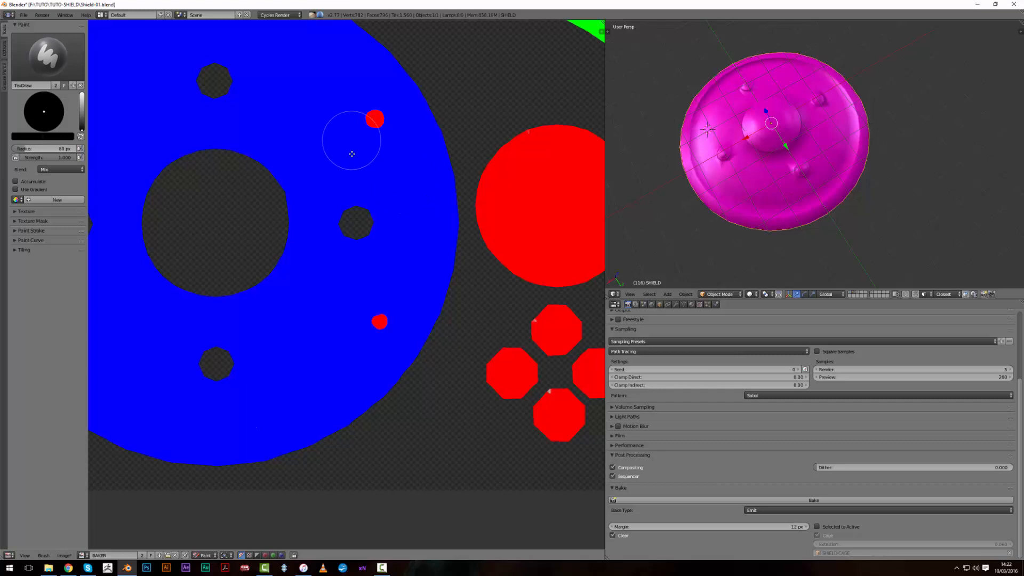
scroll(400, 268, "down", 2)
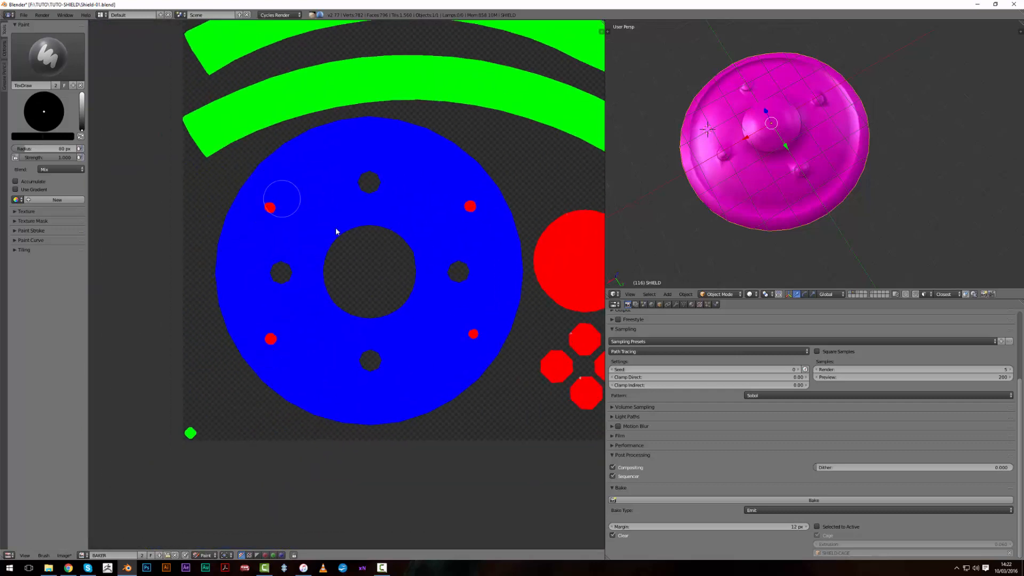
middle_click_drag(350, 228, 292, 244)
middle_click_drag(499, 220, 423, 210)
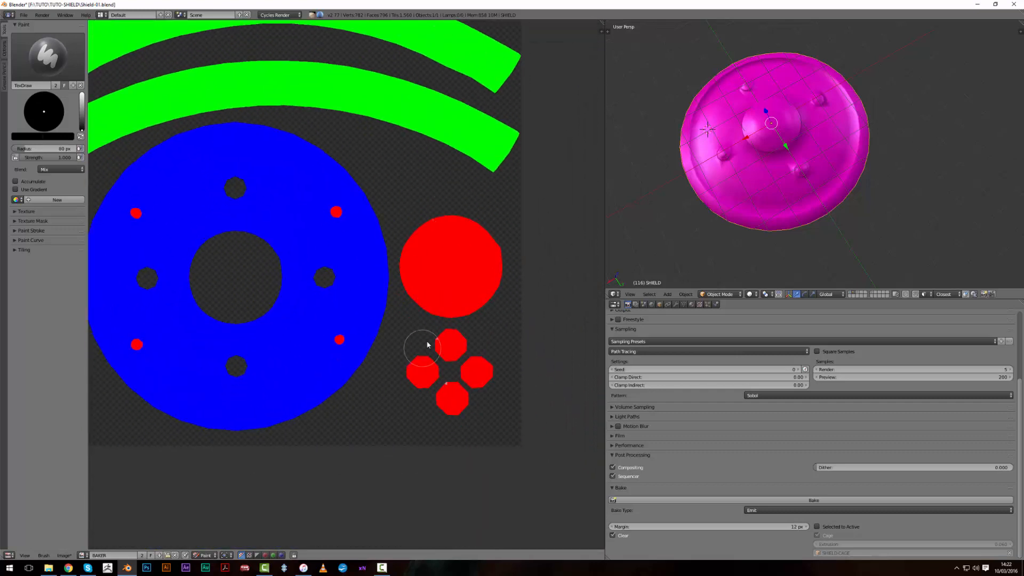
middle_click_drag(544, 324, 387, 321)
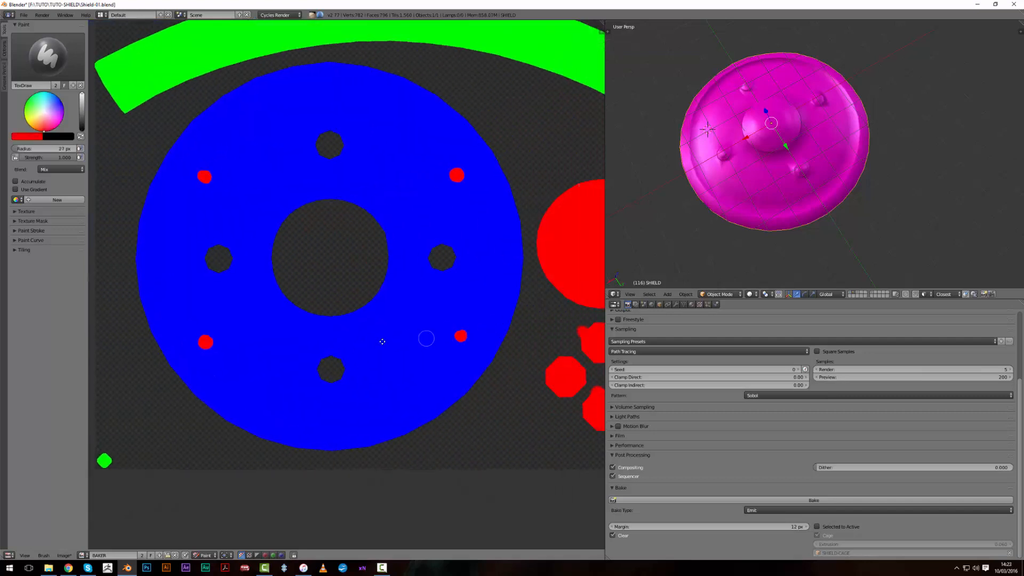
Save the baked image as SHIELD-MASK.png in the SHIELD-MAPS folder, overwriting the existing file
key("F3")
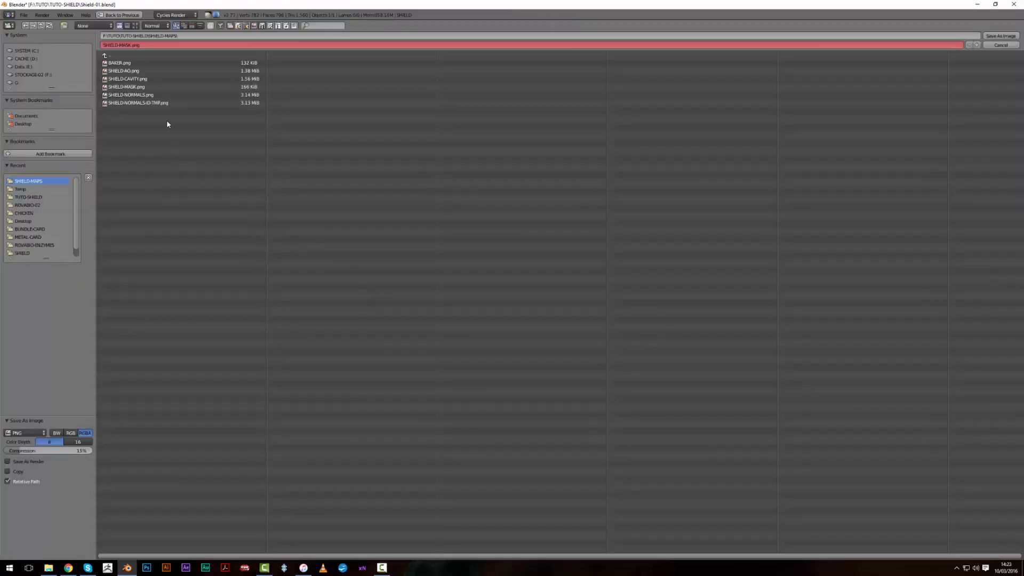
left_click(130, 87)
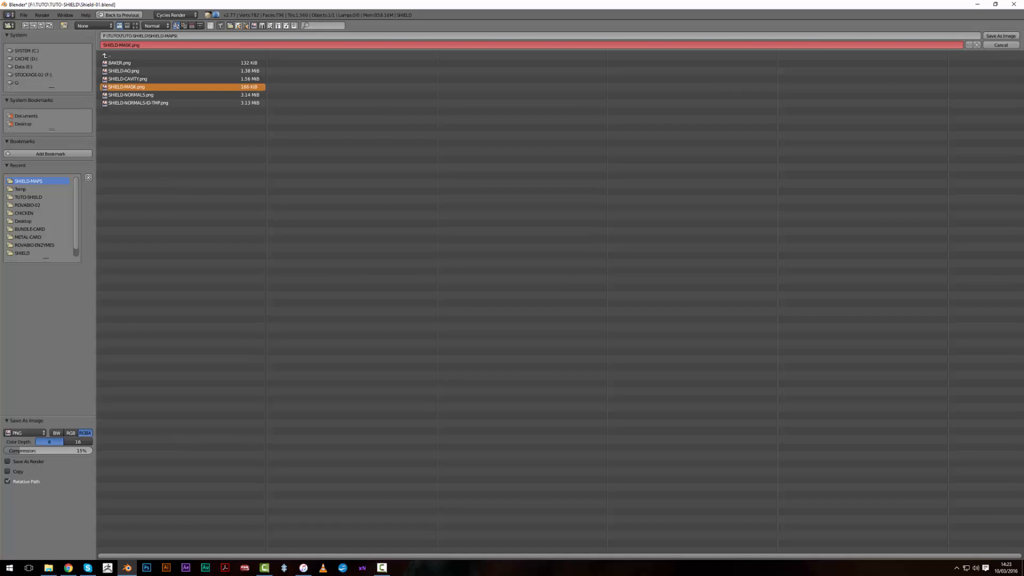
key("Return")
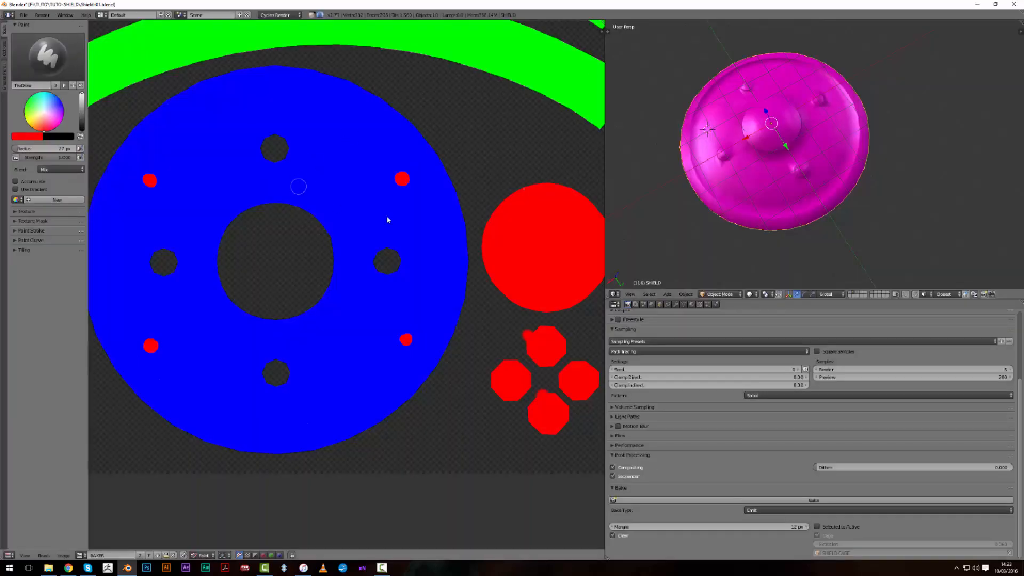
Switch the image editor area to a 3D View and inspect the colour mask on the shield model
left_click(9, 555)
left_click(22, 544)
scroll(330, 389, "down", 4)
middle_click_drag(308, 365, 371, 325)
scroll(299, 378, "up", 5)
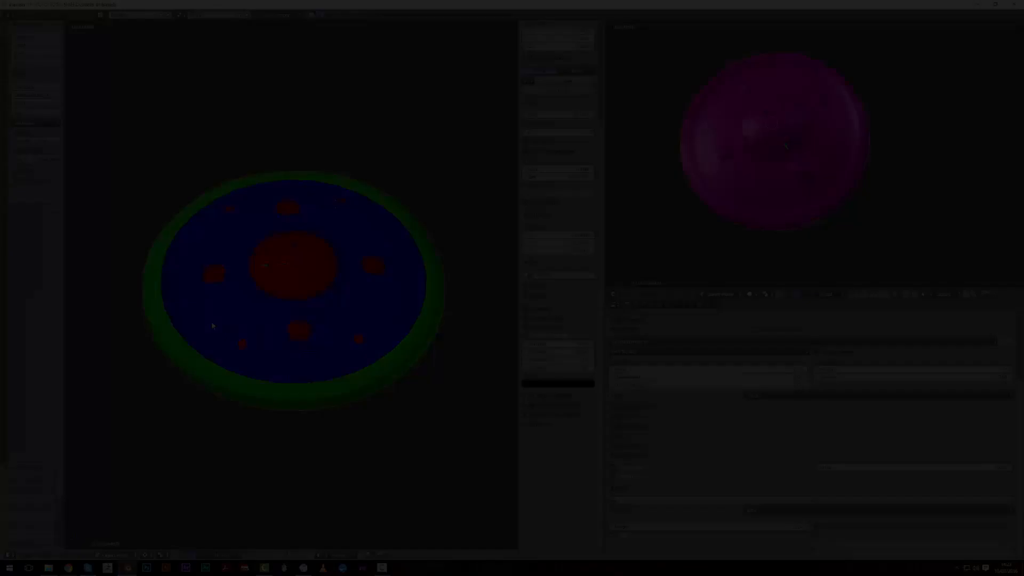